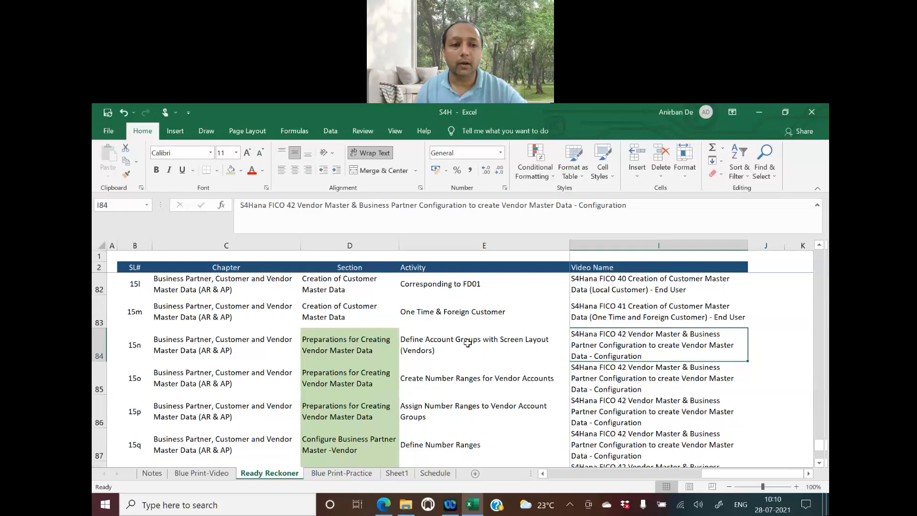
Review the Fiscal Year Variant, General Ledger and Controlling Area chapter entries in the workbook
{"action": "scroll", "coordinate": [464, 348], "scroll_direction": "up", "scroll_amount": 9}
{"action": "scroll", "coordinate": [465, 348], "scroll_direction": "up", "scroll_amount": 17}
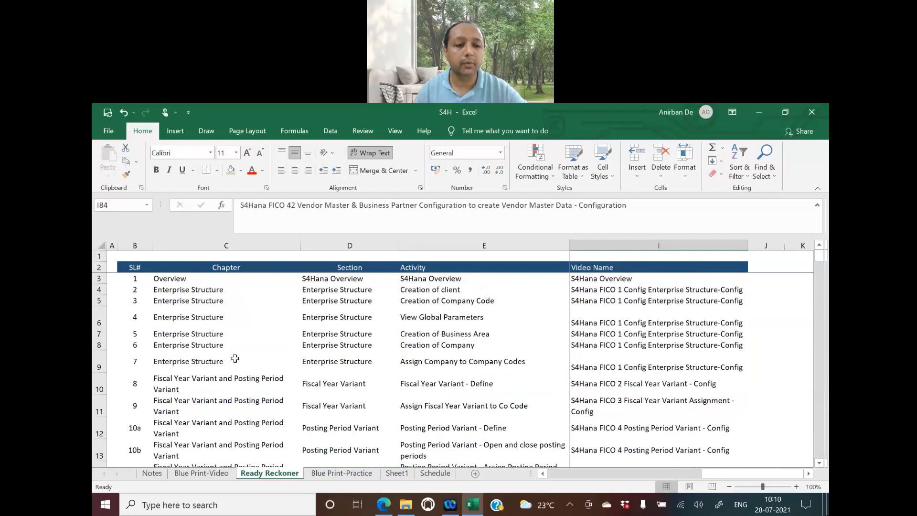
{"action": "left_click", "coordinate": [252, 380]}
{"action": "scroll", "coordinate": [314, 392], "scroll_direction": "down", "scroll_amount": 1}
{"action": "scroll", "coordinate": [315, 392], "scroll_direction": "down", "scroll_amount": 6}
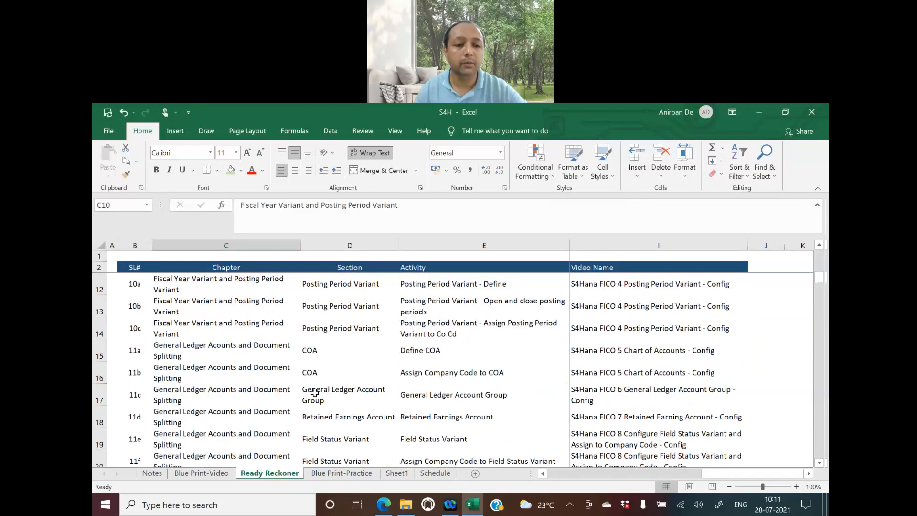
{"action": "left_click", "coordinate": [200, 391]}
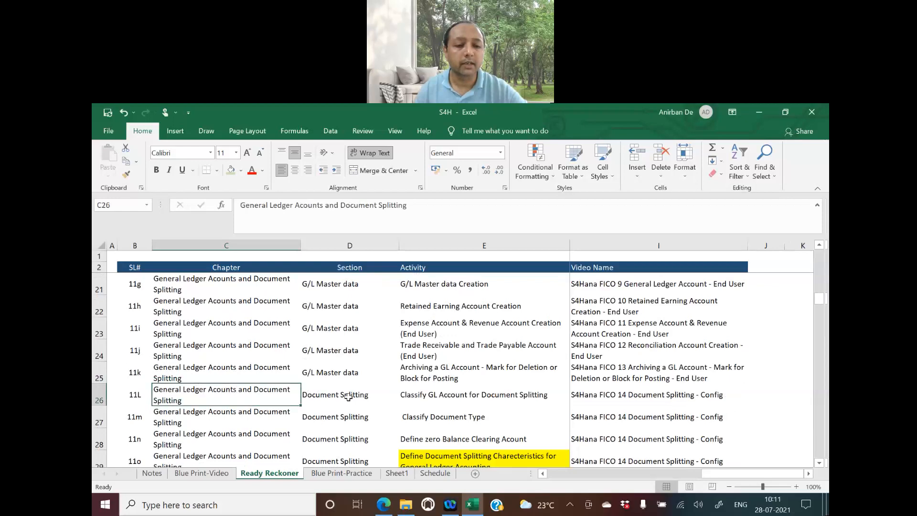
{"action": "scroll", "coordinate": [348, 396], "scroll_direction": "down", "scroll_amount": 7}
{"action": "scroll", "coordinate": [349, 395], "scroll_direction": "down", "scroll_amount": 2}
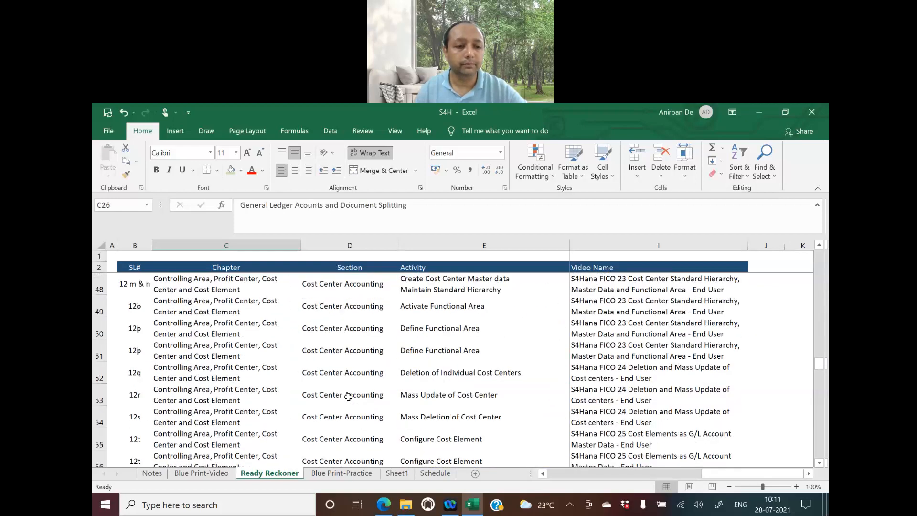
{"action": "left_click", "coordinate": [248, 412]}
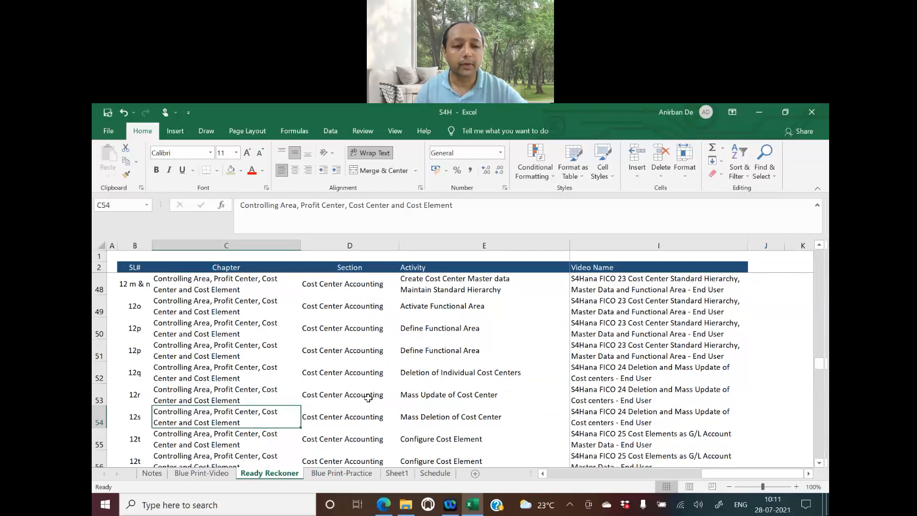
Review the Currency Types and Business Partner chapter entries
{"action": "scroll", "coordinate": [368, 397], "scroll_direction": "down", "scroll_amount": 4}
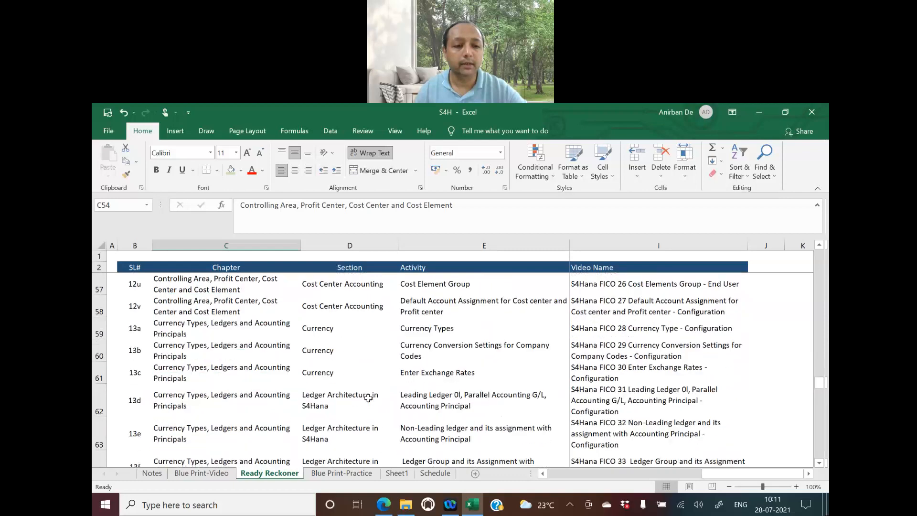
{"action": "left_click", "coordinate": [230, 394]}
{"action": "scroll", "coordinate": [389, 415], "scroll_direction": "down", "scroll_amount": 3}
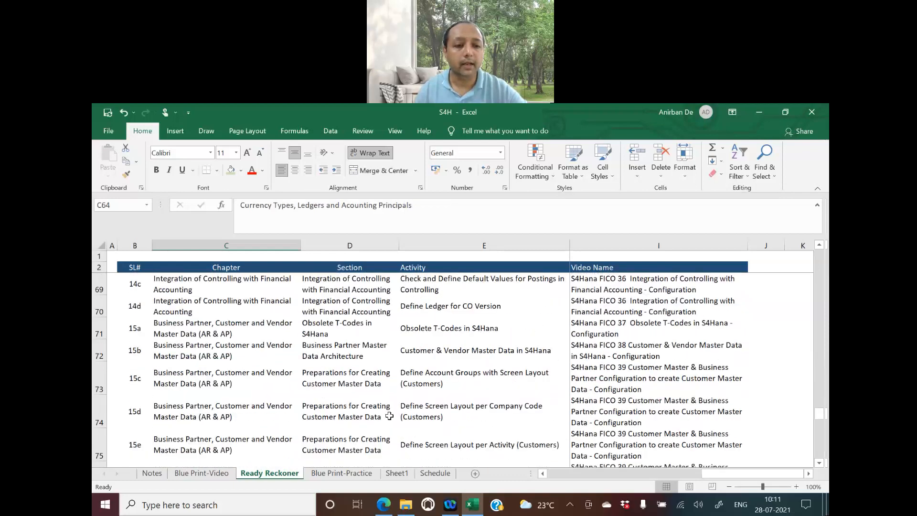
{"action": "scroll", "coordinate": [389, 415], "scroll_direction": "down", "scroll_amount": 1}
{"action": "left_click", "coordinate": [224, 375]}
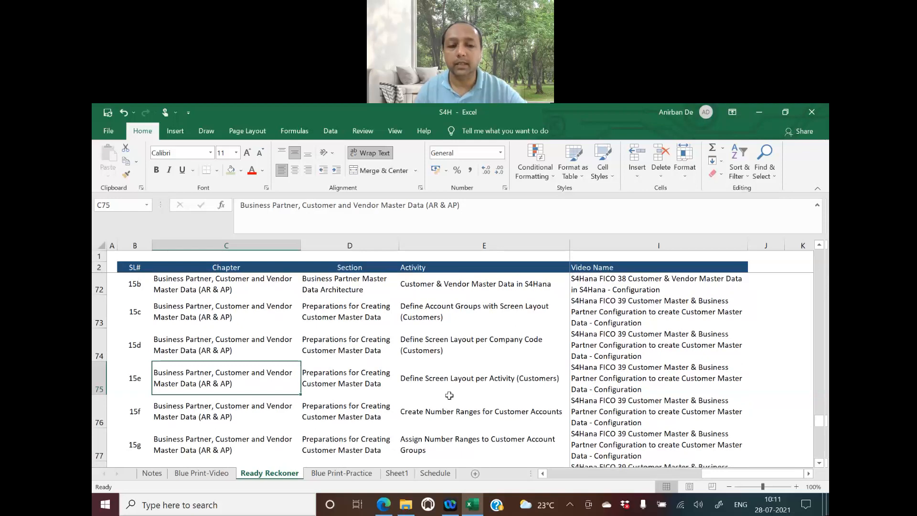
Go to the vendor master preparations section in row 84 and show activity 15n's video name
{"action": "scroll", "coordinate": [449, 395], "scroll_direction": "down", "scroll_amount": 3}
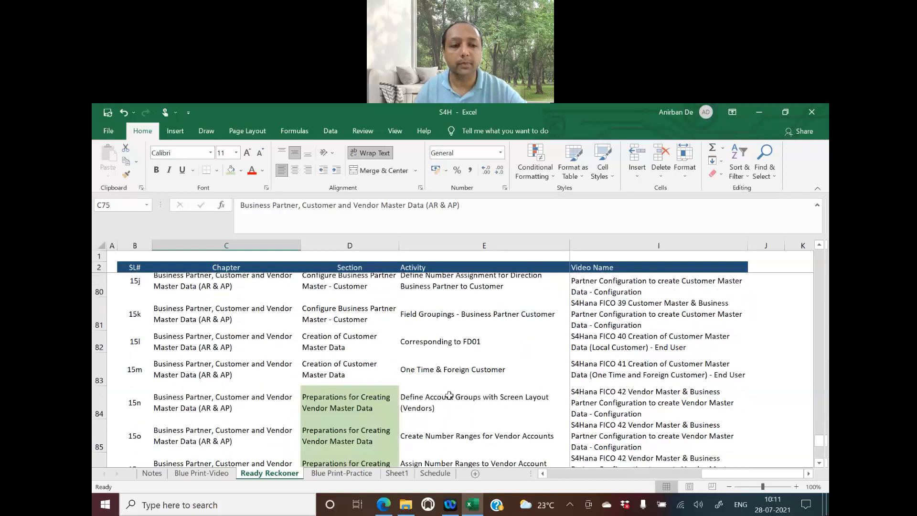
{"action": "scroll", "coordinate": [449, 395], "scroll_direction": "down", "scroll_amount": 1}
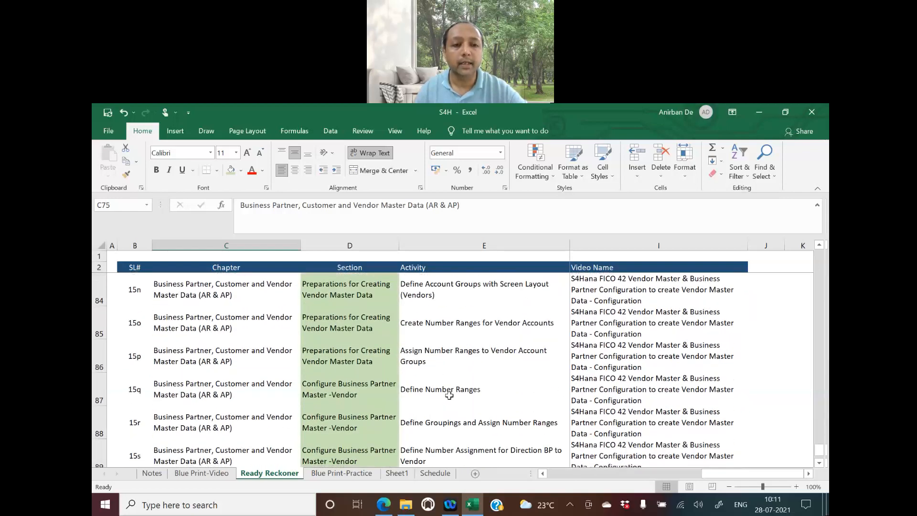
{"action": "scroll", "coordinate": [449, 396], "scroll_direction": "up", "scroll_amount": 1}
{"action": "left_click", "coordinate": [337, 377]}
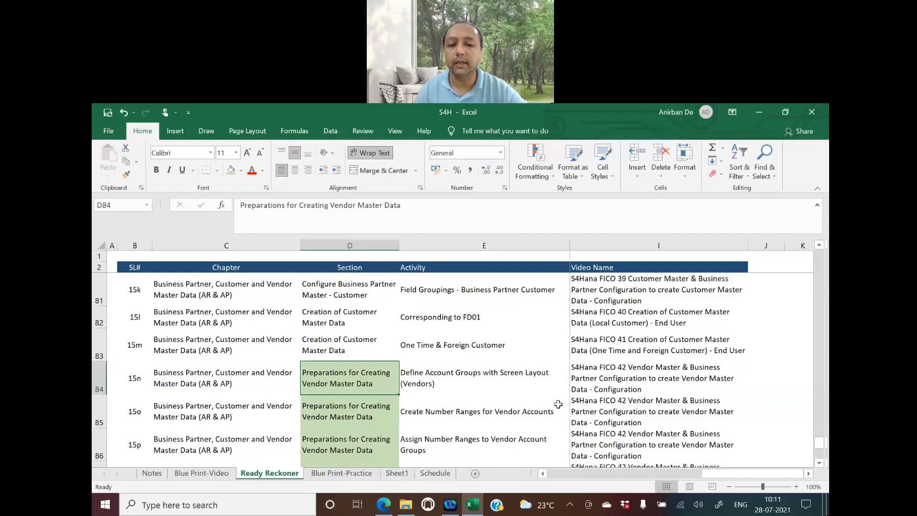
{"action": "left_click", "coordinate": [618, 379]}
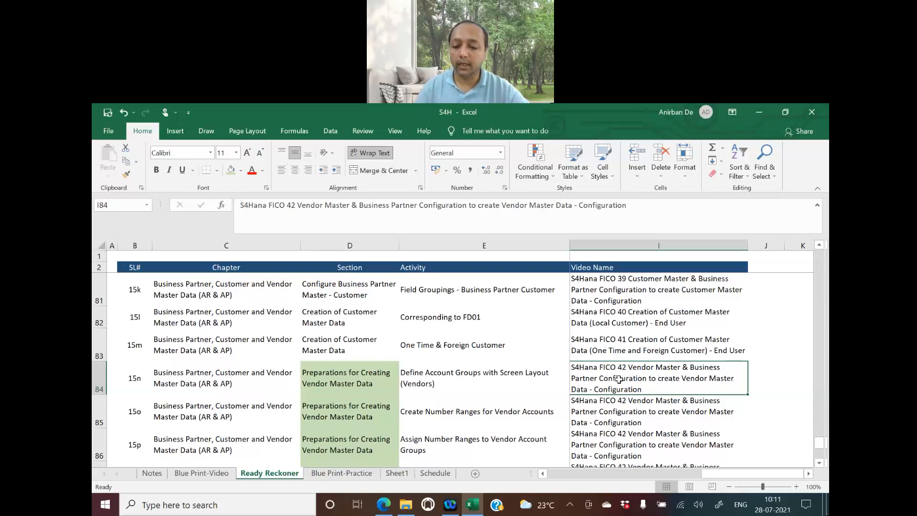
Select the vendor activities 15n to 15s in cells E84:E89
{"action": "key", "text": "Left"}
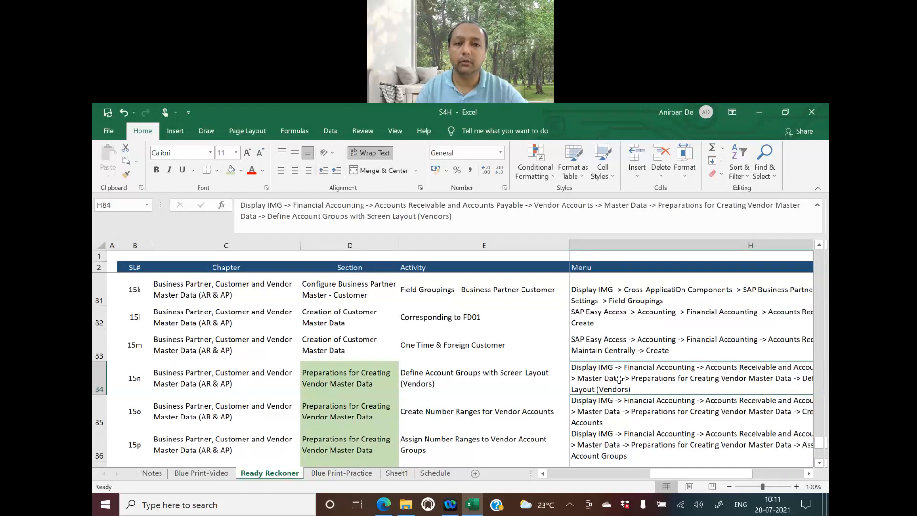
{"action": "key", "text": "Left"}
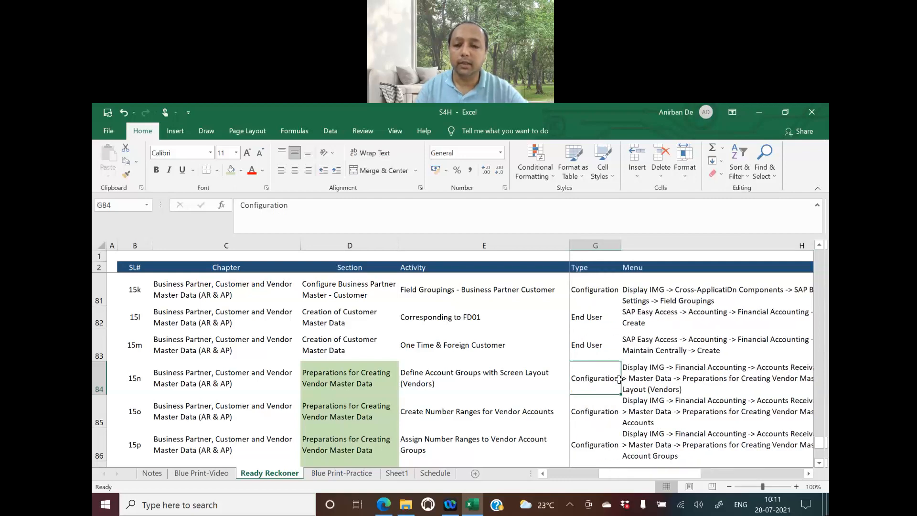
{"action": "key", "text": "Left"}
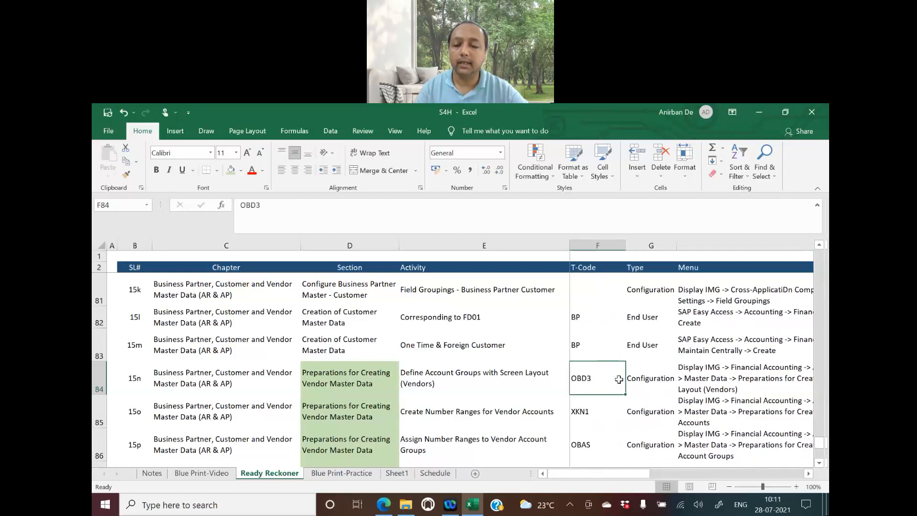
{"action": "key", "text": "Left"}
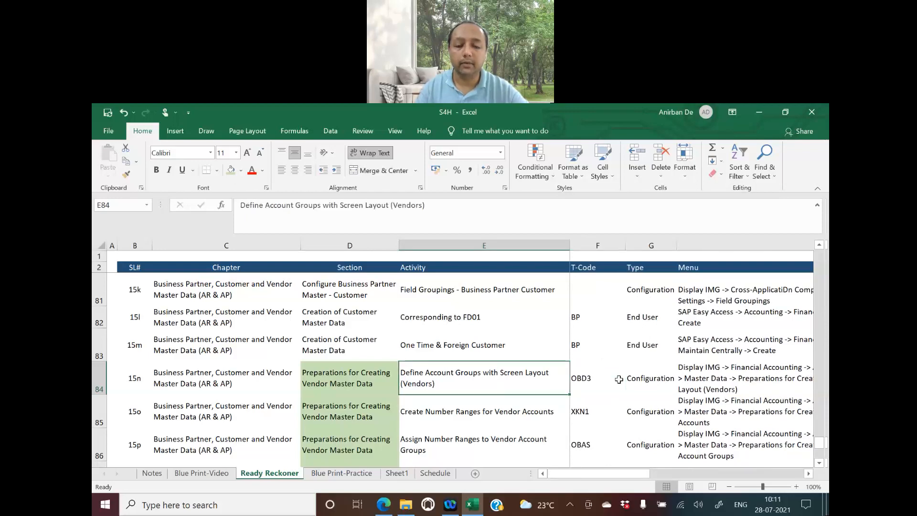
{"action": "key", "text": "shift+Down"}
{"action": "key", "text": "shift+Down"}
{"action": "key", "text": "shift+Down"}
{"action": "key", "text": "shift+Down"}
{"action": "key", "text": "shift+Down"}
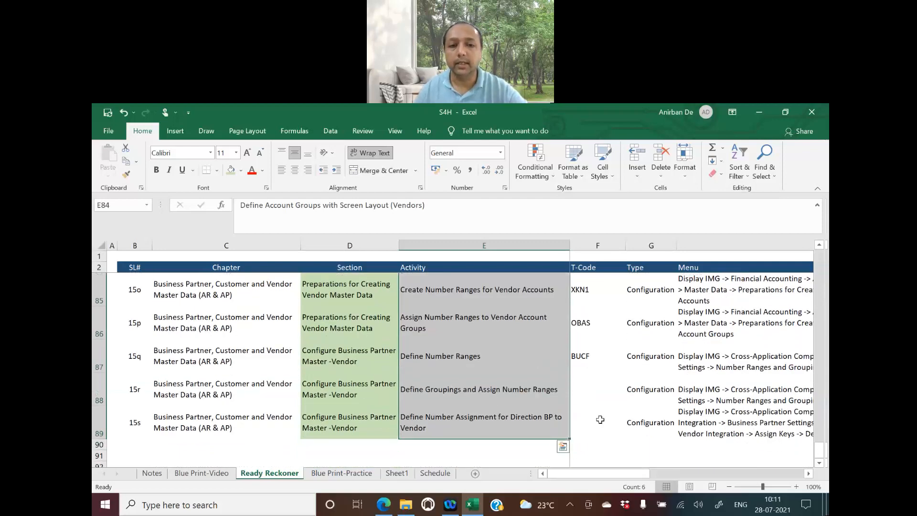
Review the vendor number range steps, from Create Number Ranges to BP-to-Vendor number assignment
{"action": "scroll", "coordinate": [543, 372], "scroll_direction": "up", "scroll_amount": 1}
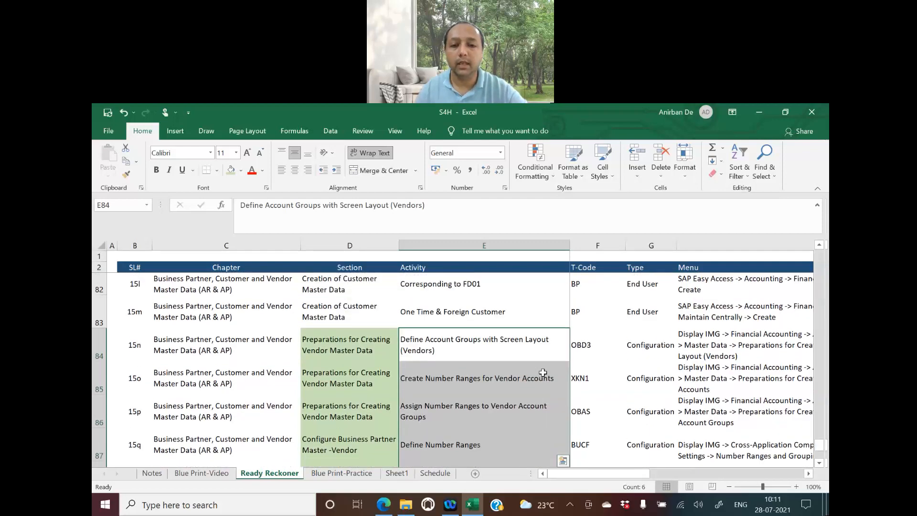
{"action": "left_click", "coordinate": [478, 353]}
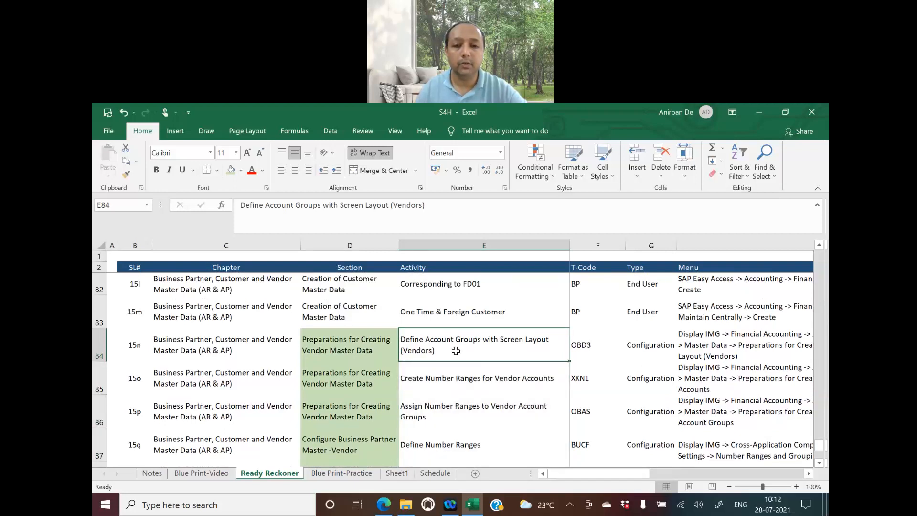
{"action": "left_click", "coordinate": [452, 380]}
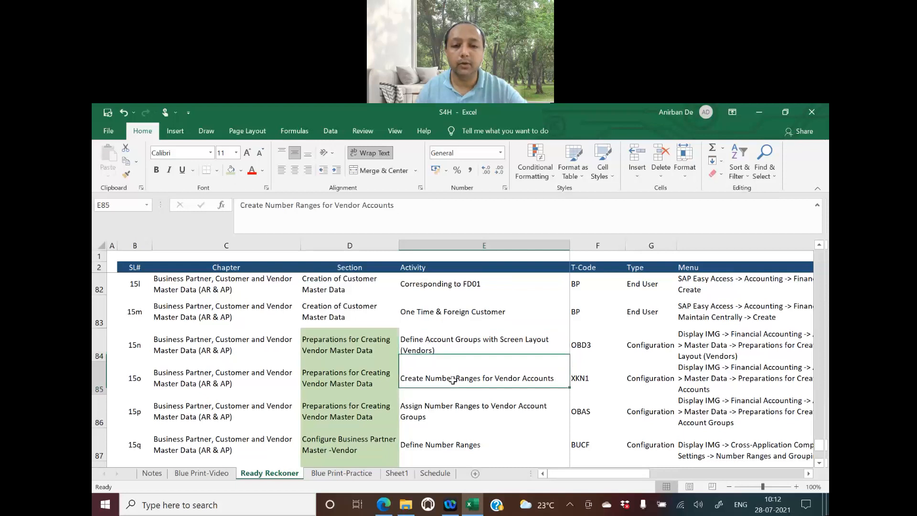
{"action": "left_click", "coordinate": [478, 409]}
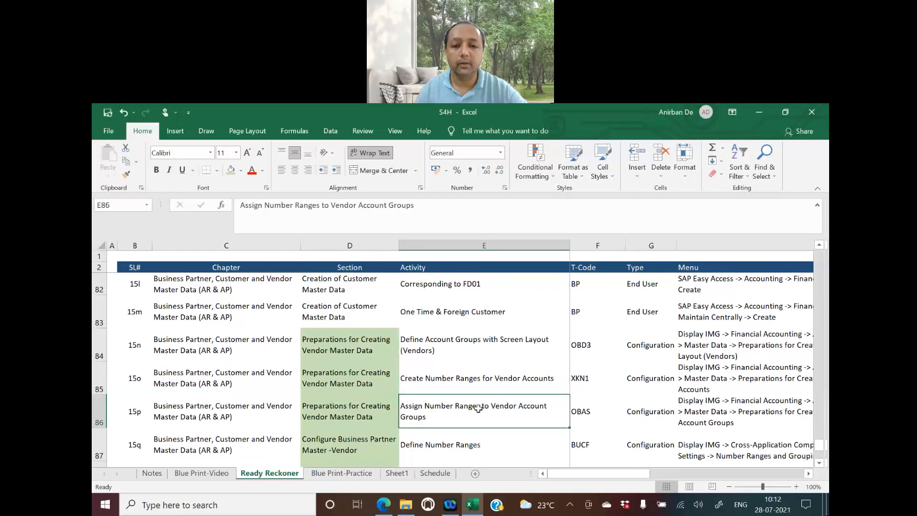
{"action": "scroll", "coordinate": [478, 409], "scroll_direction": "down", "scroll_amount": 1}
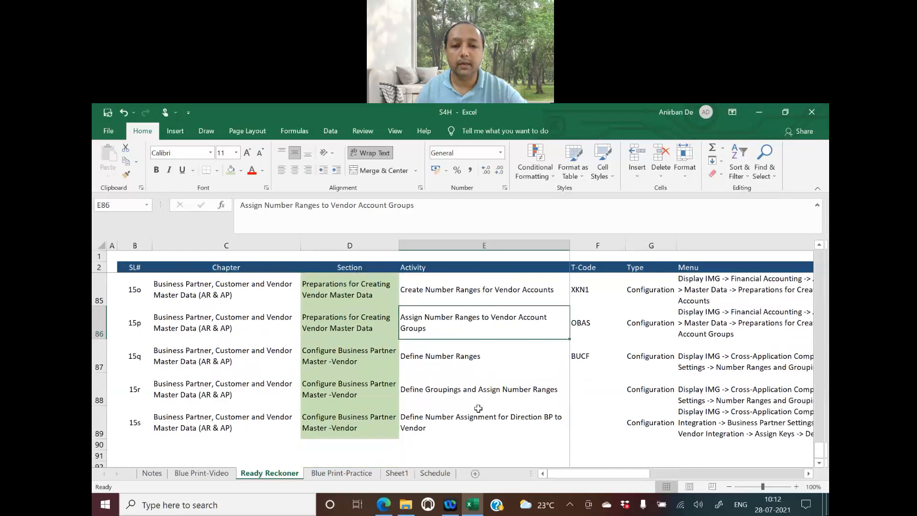
{"action": "left_click", "coordinate": [456, 359]}
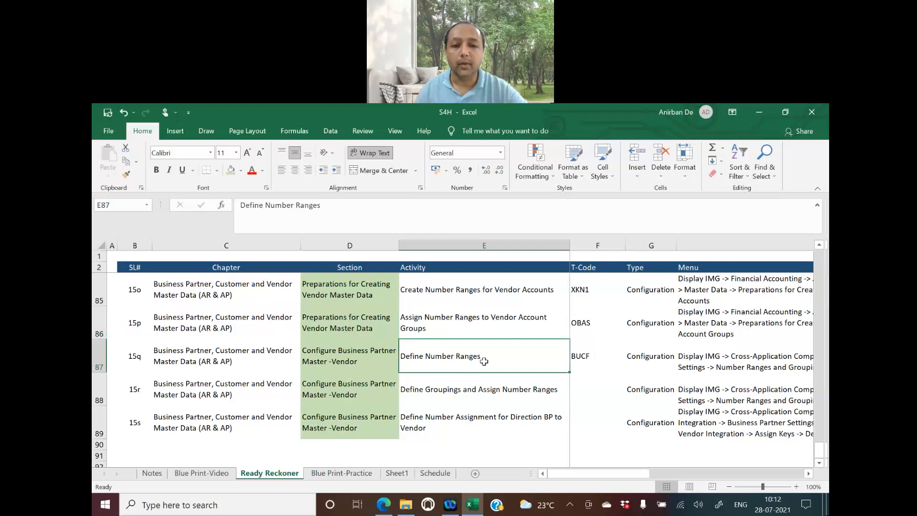
{"action": "left_click", "coordinate": [467, 391]}
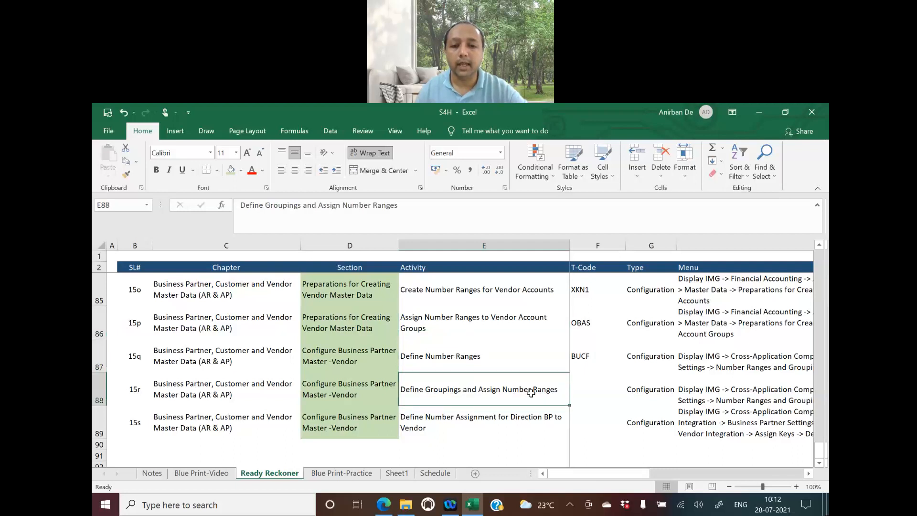
{"action": "left_click", "coordinate": [471, 421]}
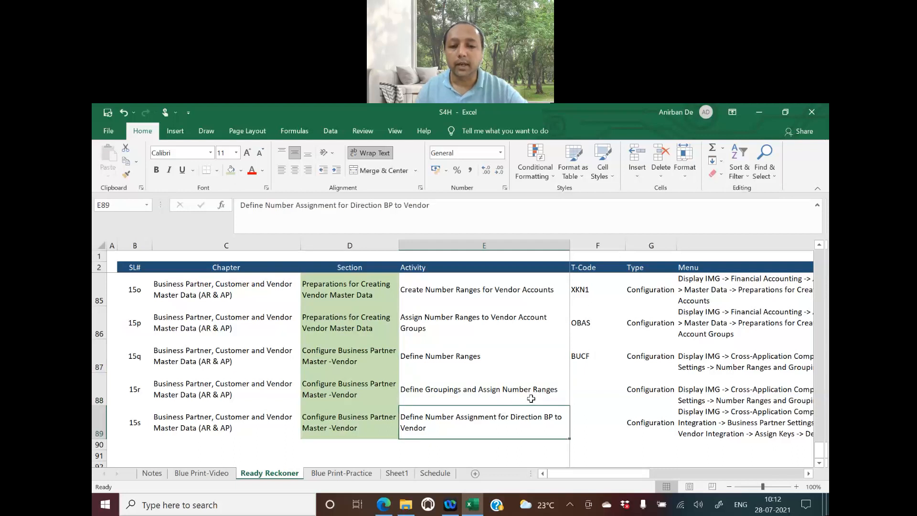
Return to and select Define Account Groups with Screen Layout (Vendors) in cell E84
{"action": "scroll", "coordinate": [531, 398], "scroll_direction": "up", "scroll_amount": 1}
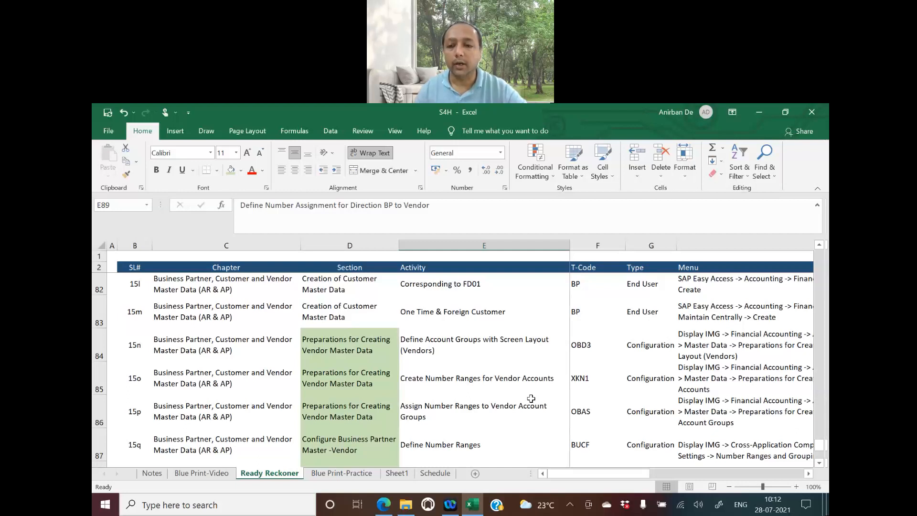
{"action": "scroll", "coordinate": [531, 398], "scroll_direction": "up", "scroll_amount": 2}
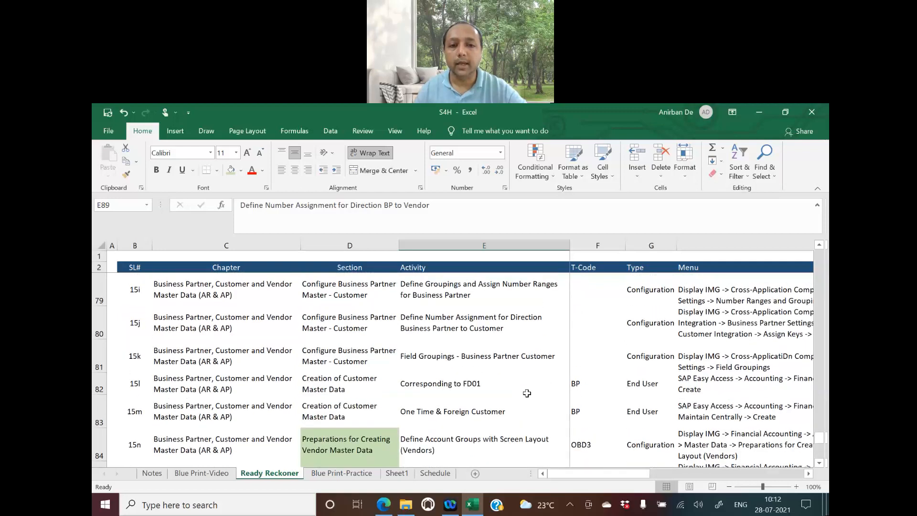
{"action": "scroll", "coordinate": [526, 393], "scroll_direction": "up", "scroll_amount": 1}
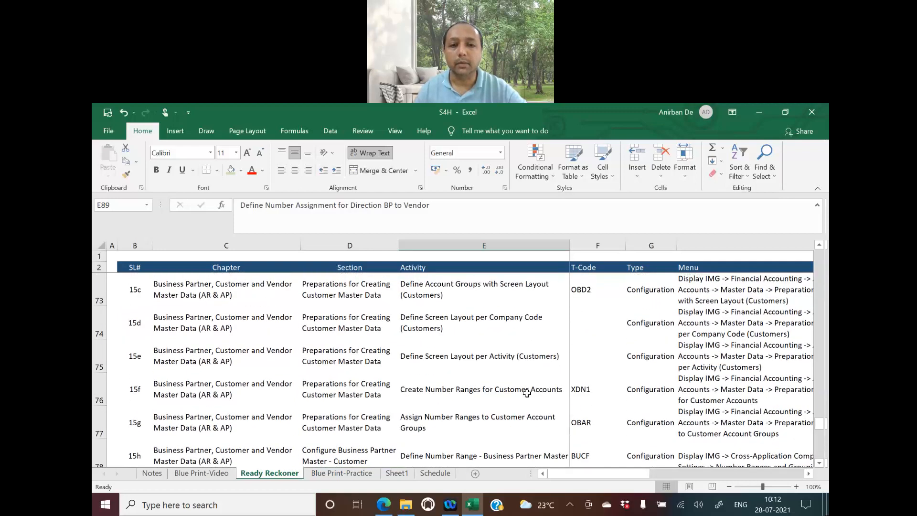
{"action": "scroll", "coordinate": [527, 393], "scroll_direction": "down", "scroll_amount": 3}
{"action": "scroll", "coordinate": [527, 393], "scroll_direction": "down", "scroll_amount": 1}
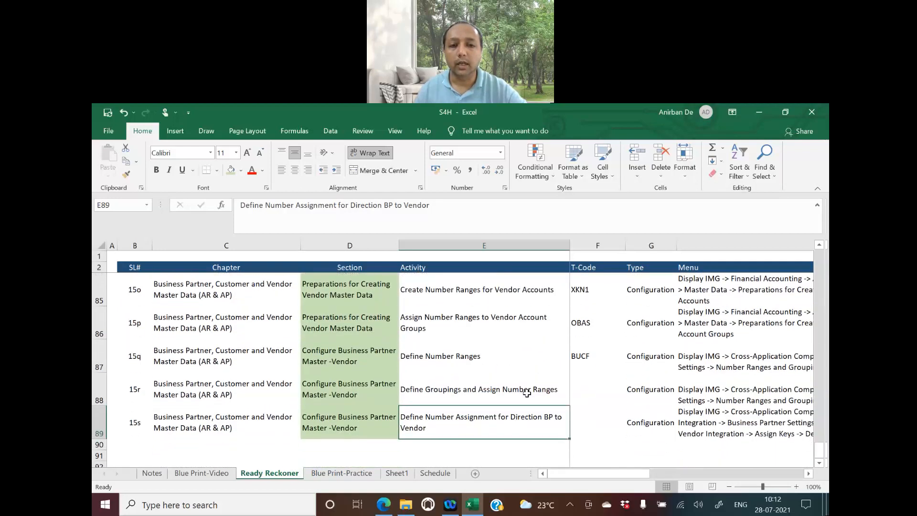
{"action": "scroll", "coordinate": [527, 393], "scroll_direction": "up", "scroll_amount": 1}
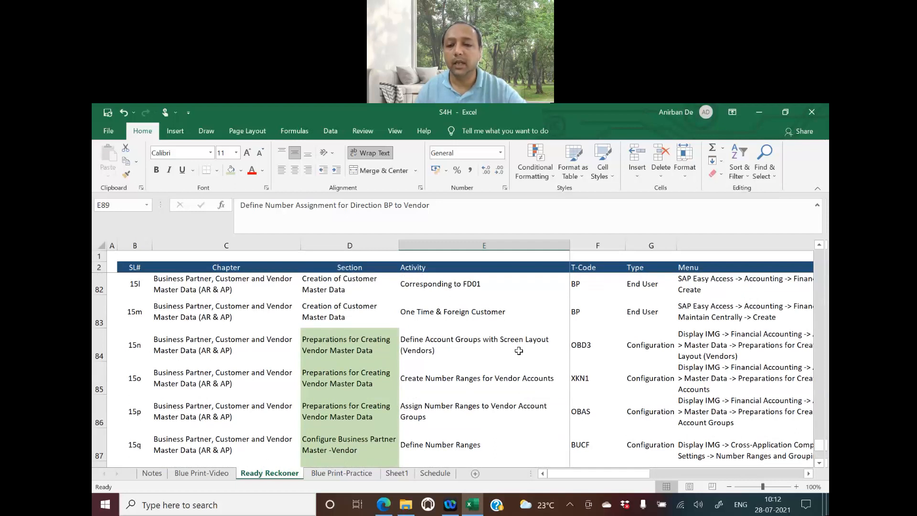
{"action": "left_click", "coordinate": [482, 345]}
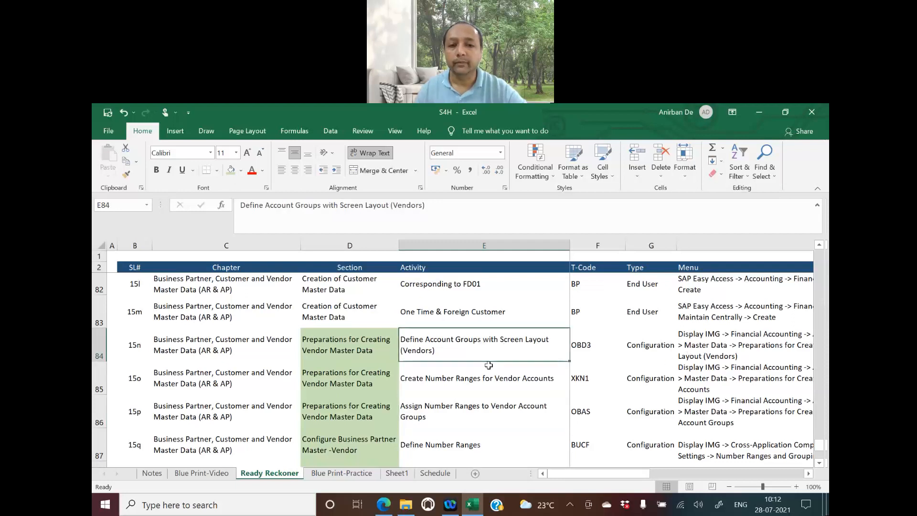
{"action": "scroll", "coordinate": [488, 365], "scroll_direction": "down", "scroll_amount": 1}
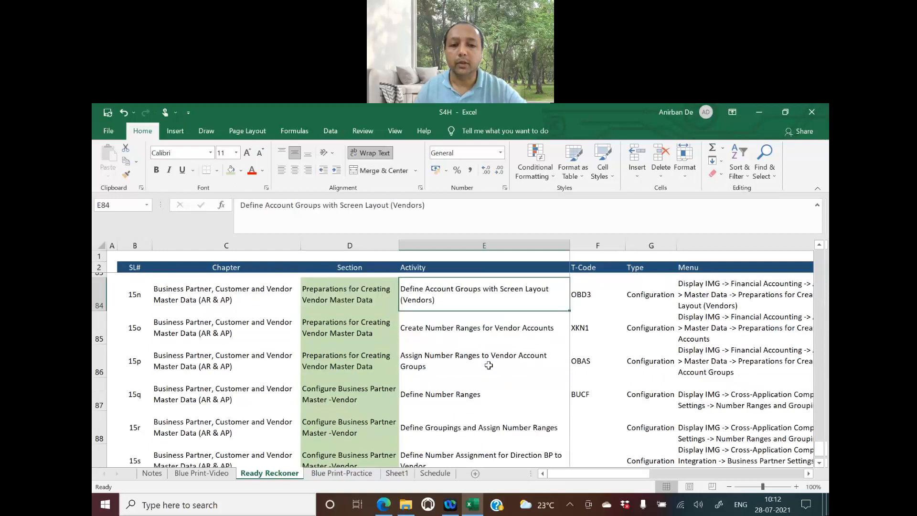
{"action": "scroll", "coordinate": [489, 365], "scroll_direction": "up", "scroll_amount": 1}
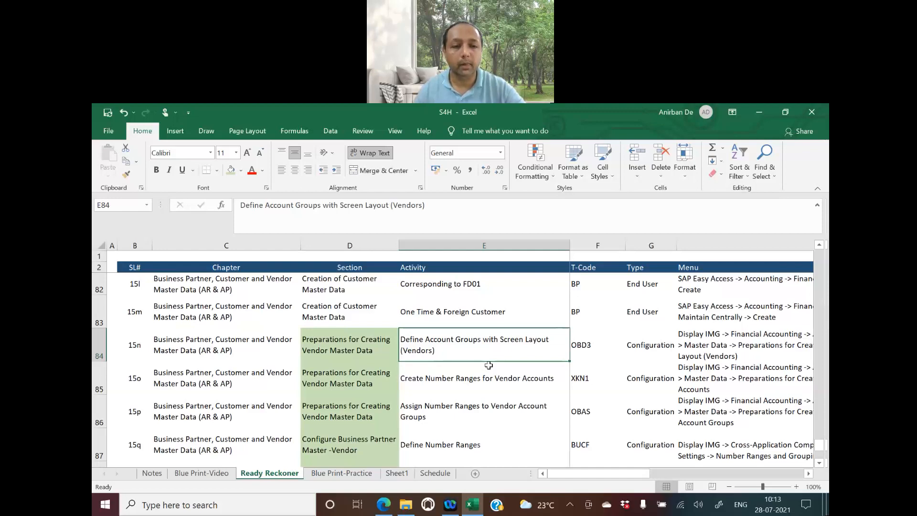
Launch SAP Logon from the desktop and connect to the S4HANA2020 system
{"action": "key", "text": "super+d"}
{"action": "double_click", "coordinate": [156, 310]}
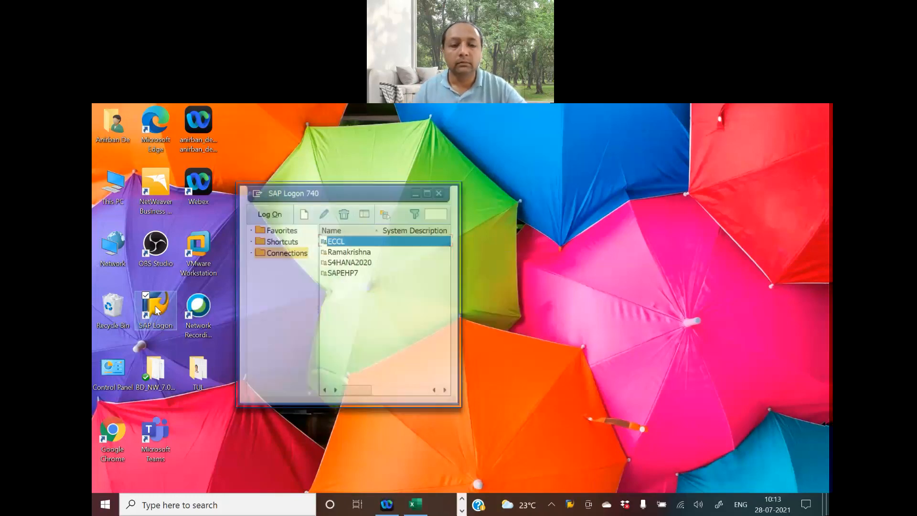
{"action": "left_click", "coordinate": [371, 263]}
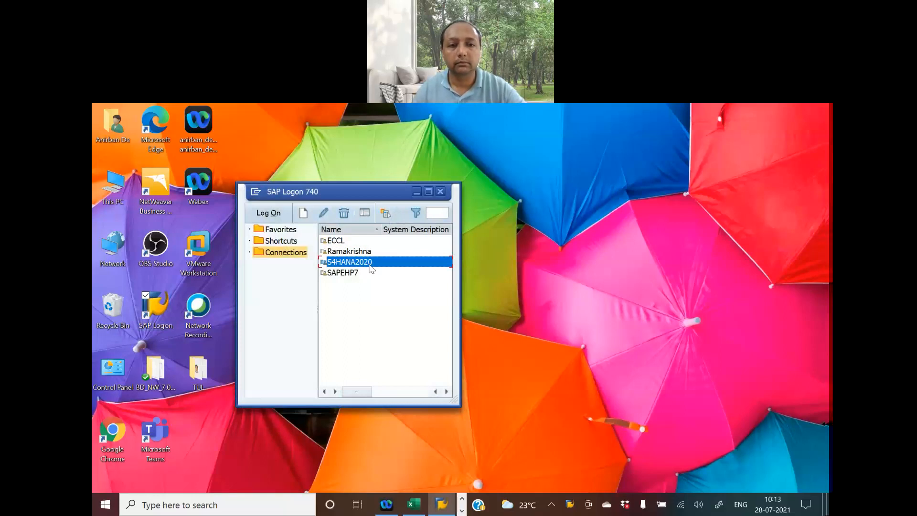
{"action": "double_click", "coordinate": [371, 268]}
Enter the user name and password and log on to client 800
{"action": "left_click", "coordinate": [230, 229]}
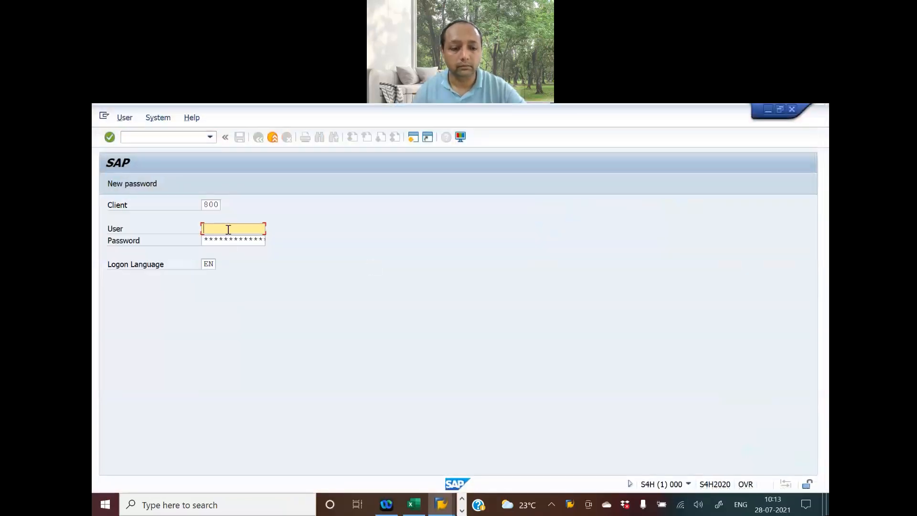
{"action": "type", "text": "A"}
{"action": "left_click", "coordinate": [227, 238]}
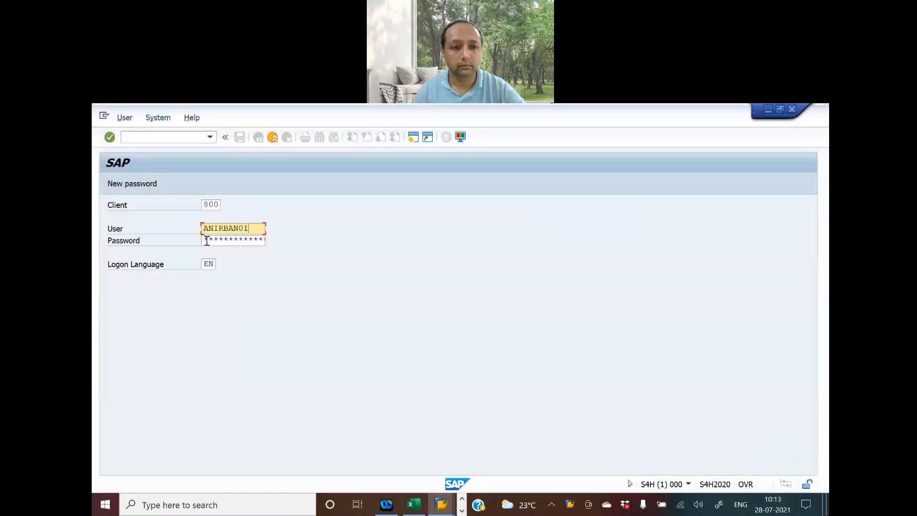
{"action": "left_click", "coordinate": [206, 240]}
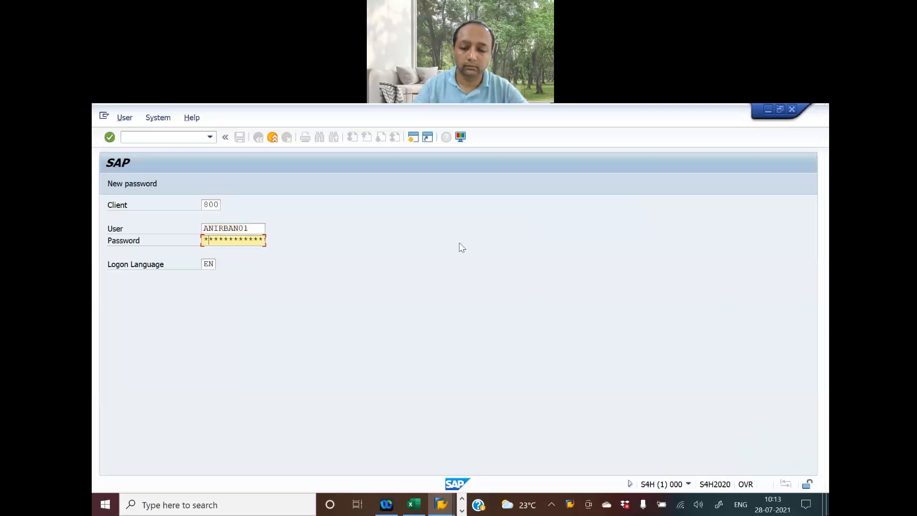
{"action": "type", "text": "*******"}
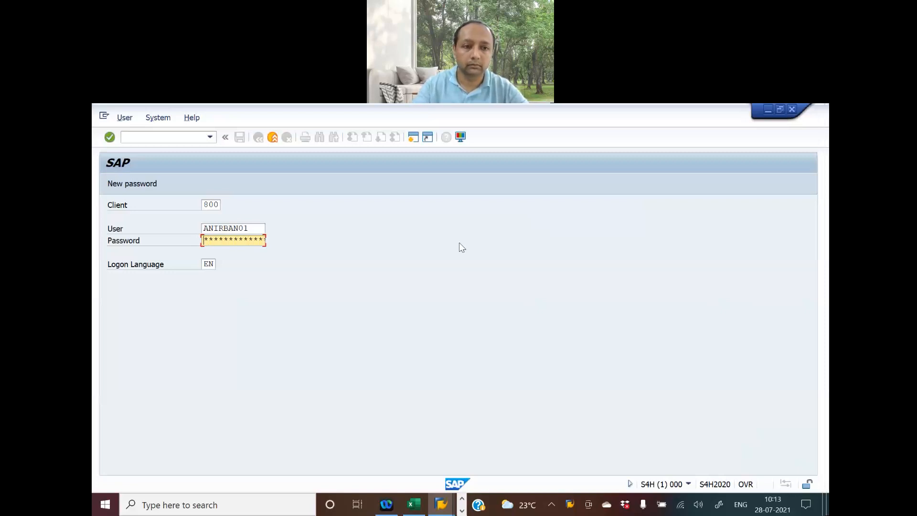
{"action": "type", "text": "******"}
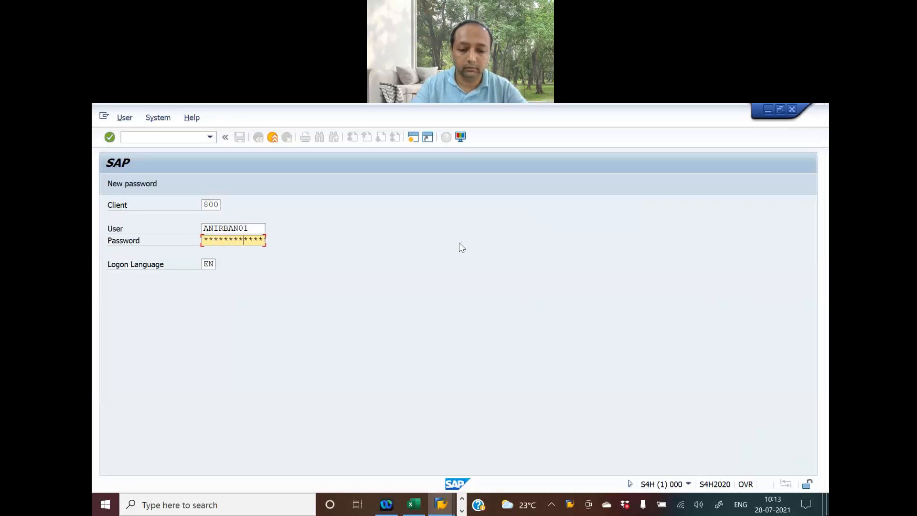
{"action": "key", "text": "Return"}
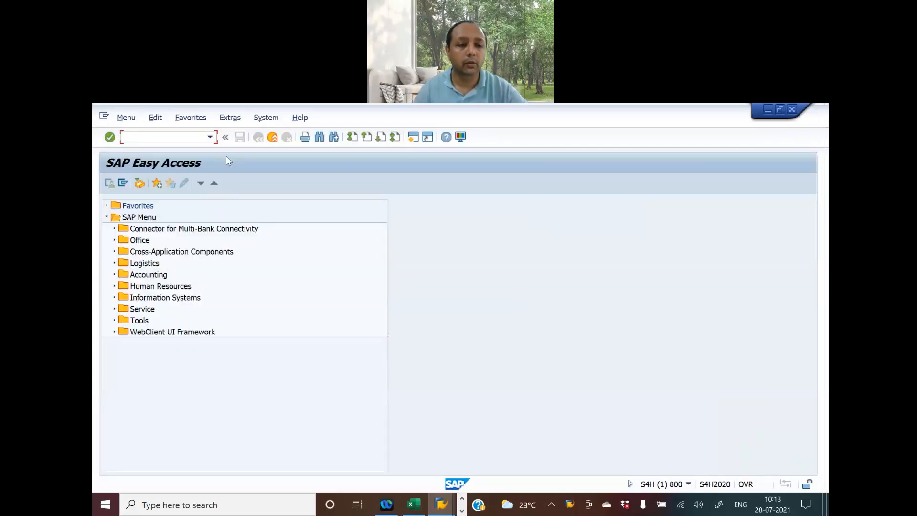
Run SPRO and open the SAP Reference IMG
{"action": "type", "text": "spro"}
{"action": "key", "text": "Return"}
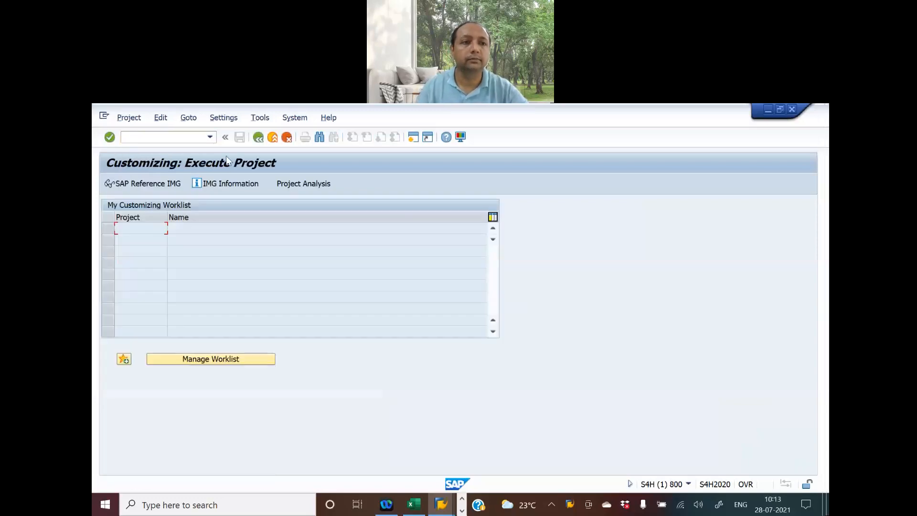
{"action": "key", "text": "alt+Tab"}
{"action": "key", "text": "alt+Tab"}
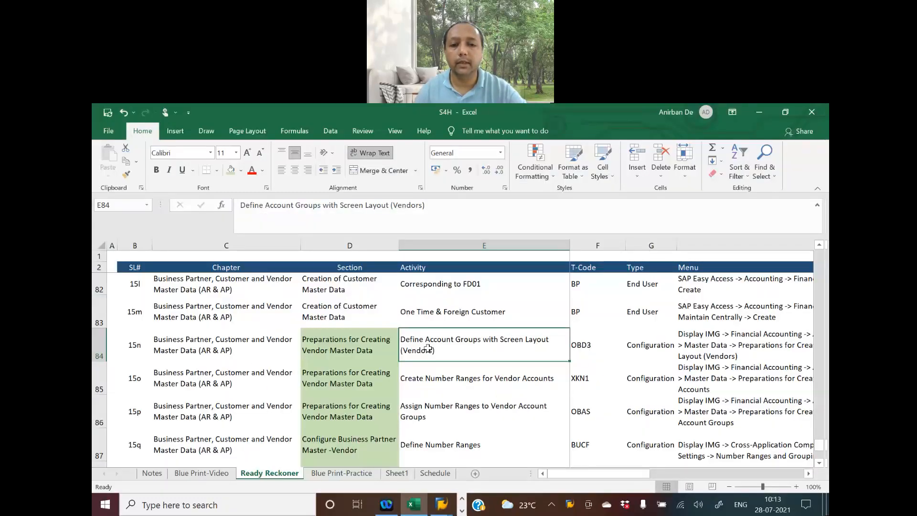
{"action": "key", "text": "alt+Tab"}
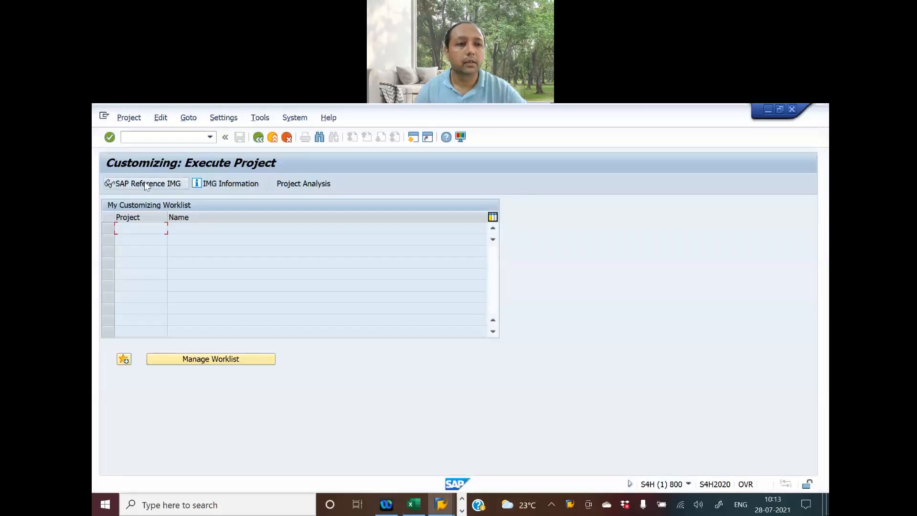
{"action": "left_click", "coordinate": [146, 184]}
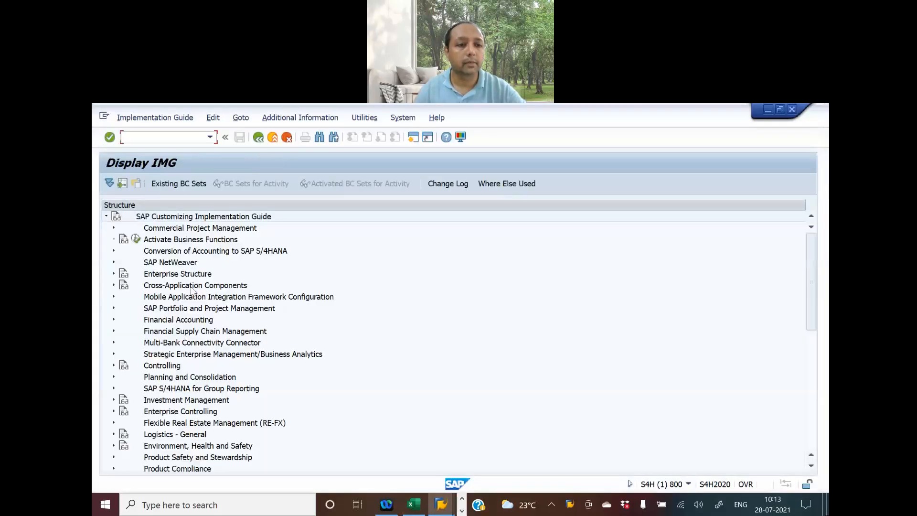
Navigate to vendor master data Preparations and execute Define Account Groups with Screen Layout (Vendors)
{"action": "left_click", "coordinate": [114, 319]}
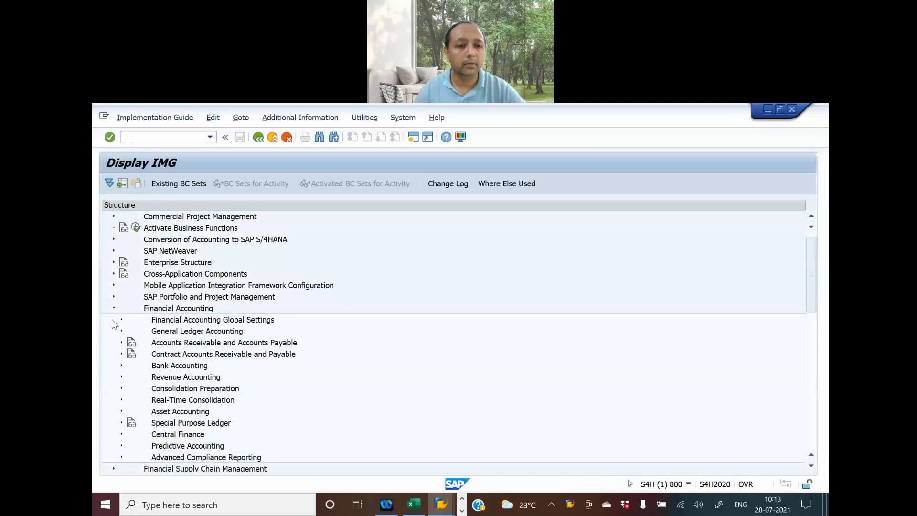
{"action": "left_click", "coordinate": [121, 319]}
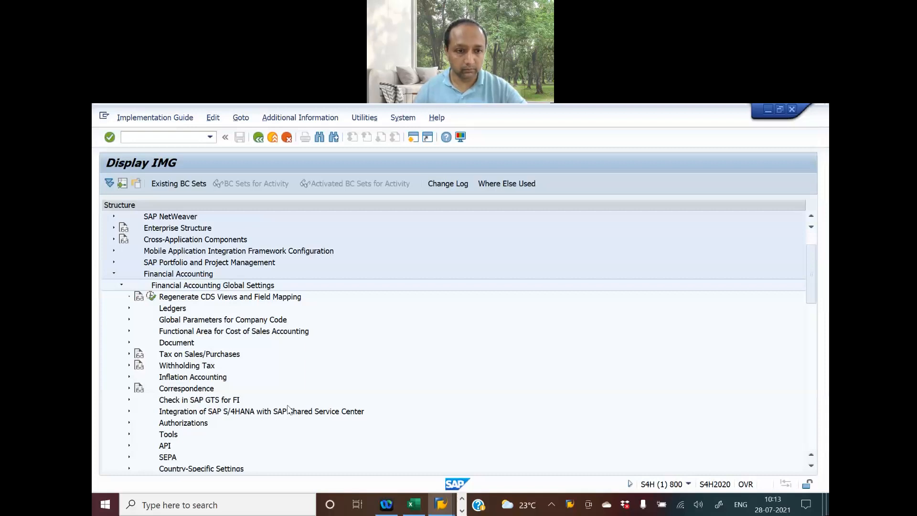
{"action": "scroll", "coordinate": [289, 409], "scroll_direction": "down", "scroll_amount": 1}
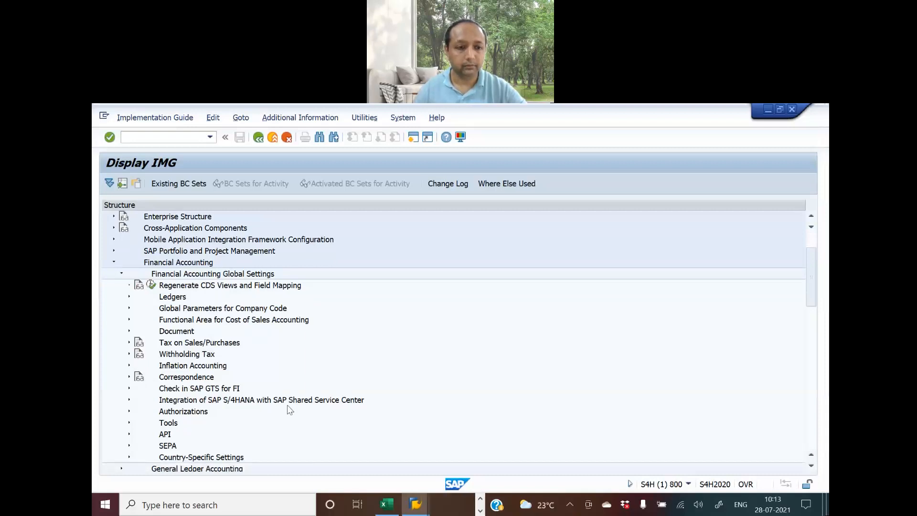
{"action": "left_click", "coordinate": [122, 275]}
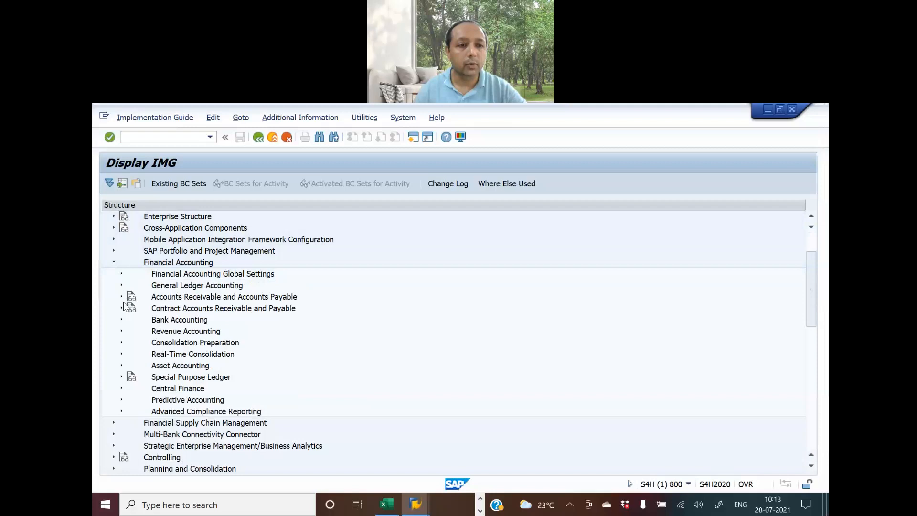
{"action": "left_click", "coordinate": [122, 297]}
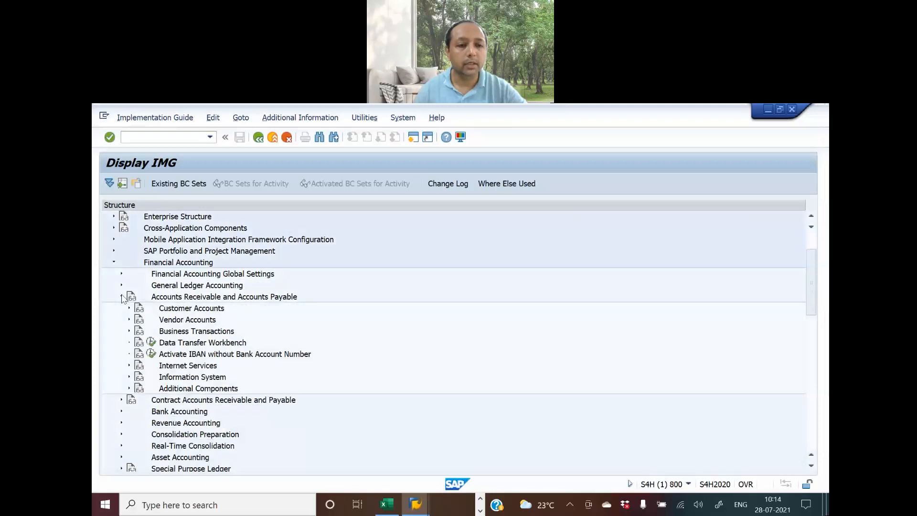
{"action": "left_click", "coordinate": [129, 319]}
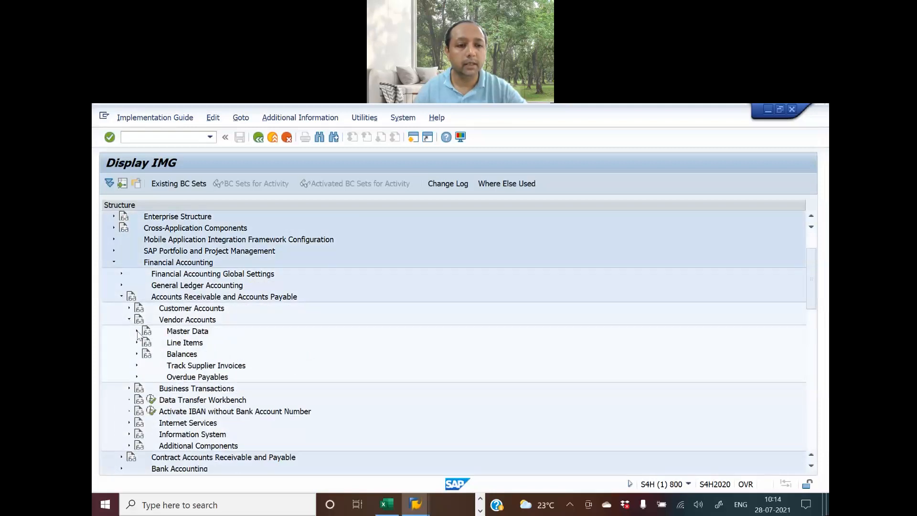
{"action": "left_click", "coordinate": [137, 331]}
{"action": "left_click", "coordinate": [145, 343]}
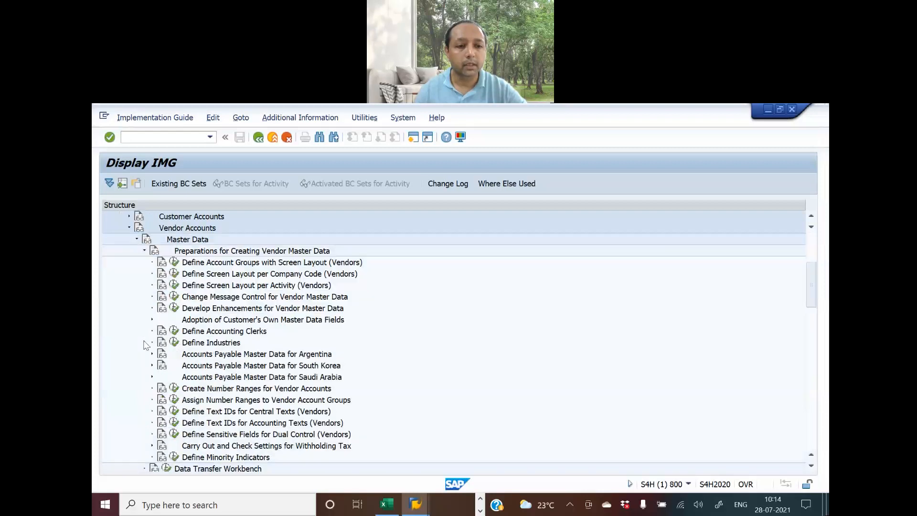
{"action": "left_click", "coordinate": [175, 262]}
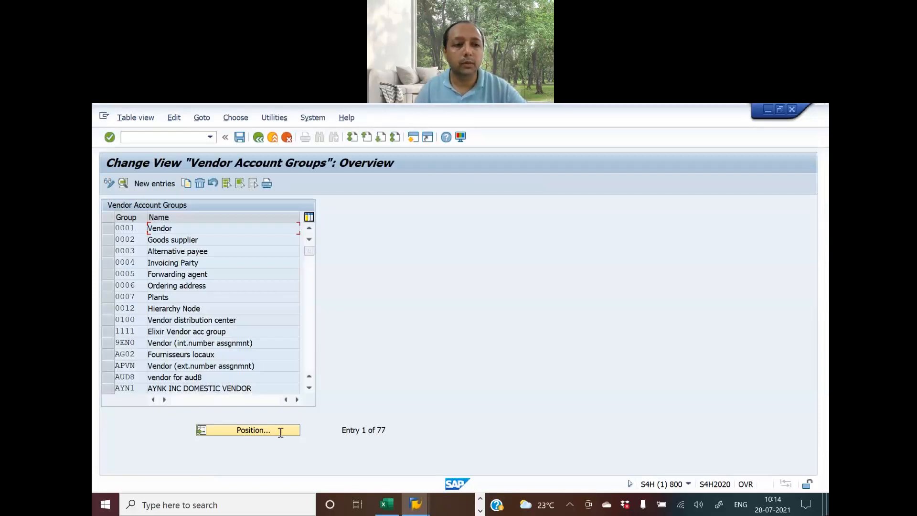
Check the planned account group codes AGVL, AGVF and AGVO on the Blue Print-Video sheet
{"action": "key", "text": "alt+Tab"}
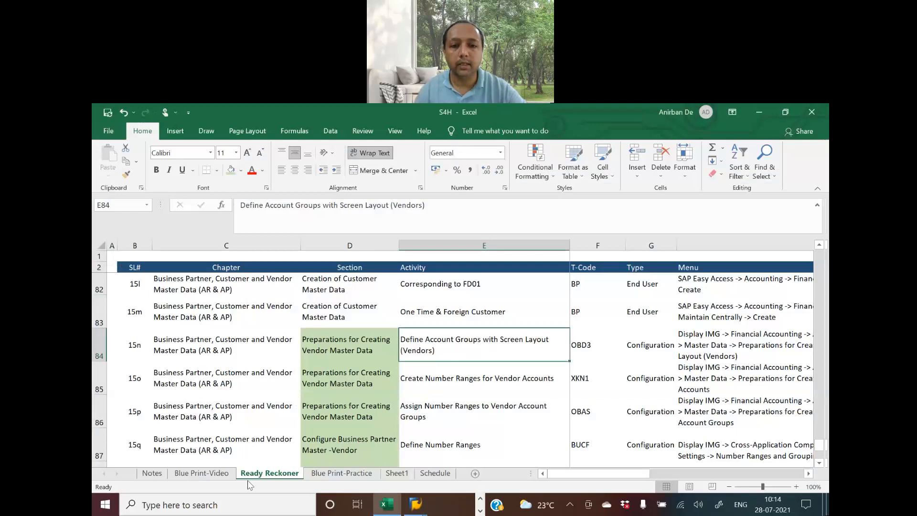
{"action": "left_click", "coordinate": [217, 473]}
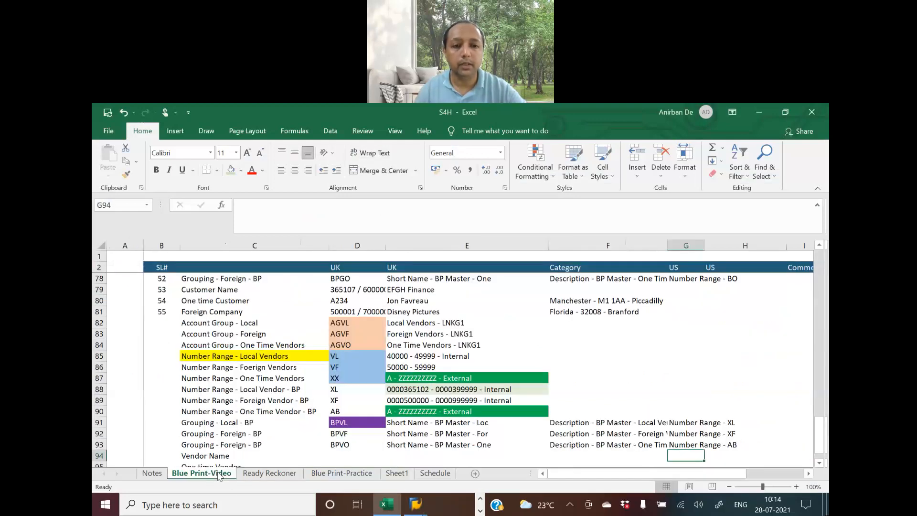
{"action": "left_click", "coordinate": [206, 323]}
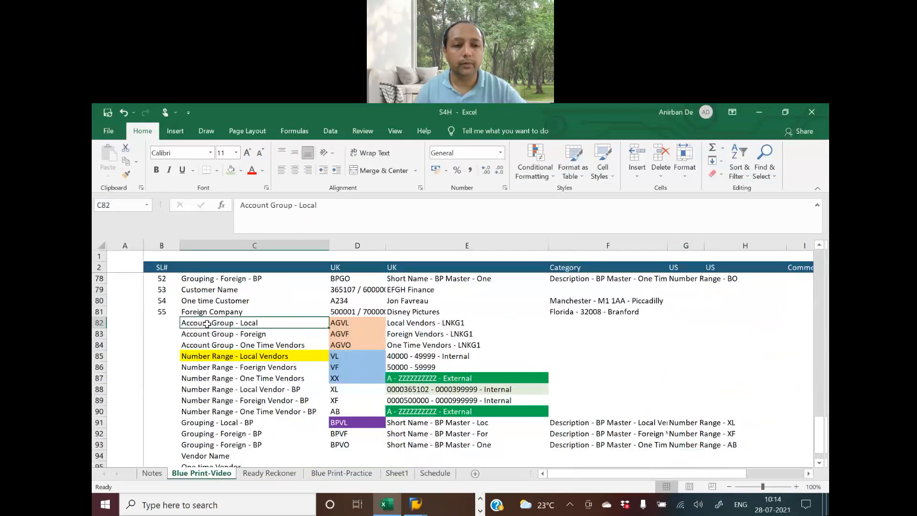
{"action": "left_click", "coordinate": [421, 323]}
{"action": "left_click", "coordinate": [358, 324]}
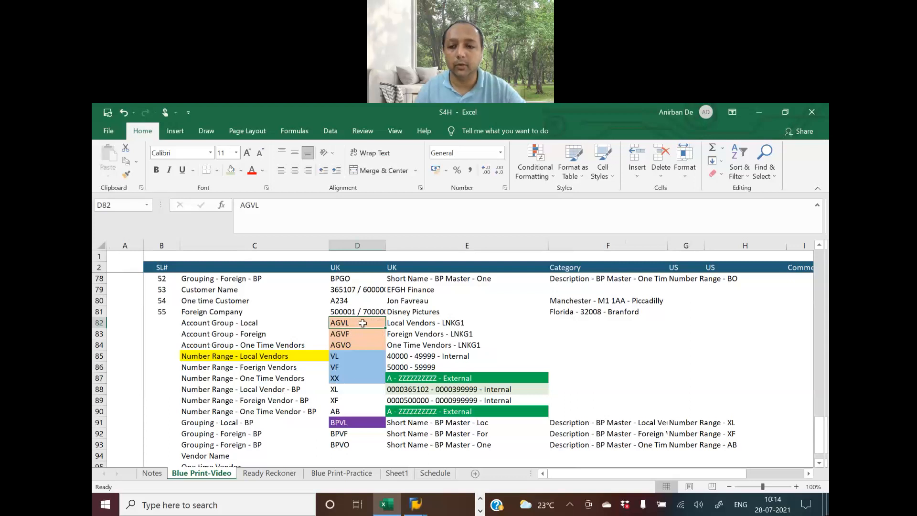
{"action": "left_click_drag", "start_coordinate": [343, 323], "coordinate": [345, 344]}
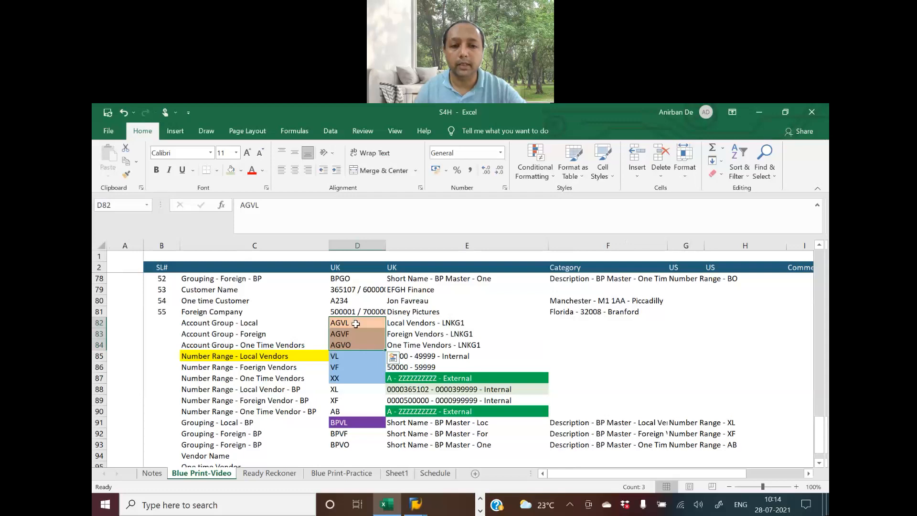
{"action": "left_click", "coordinate": [356, 324]}
{"action": "left_click", "coordinate": [354, 333]}
{"action": "left_click", "coordinate": [355, 345]}
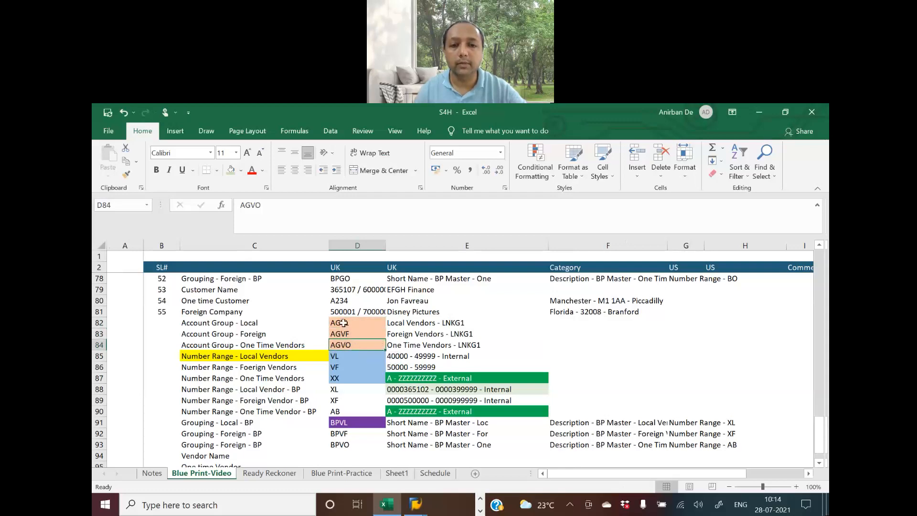
{"action": "key", "text": "alt+Tab"}
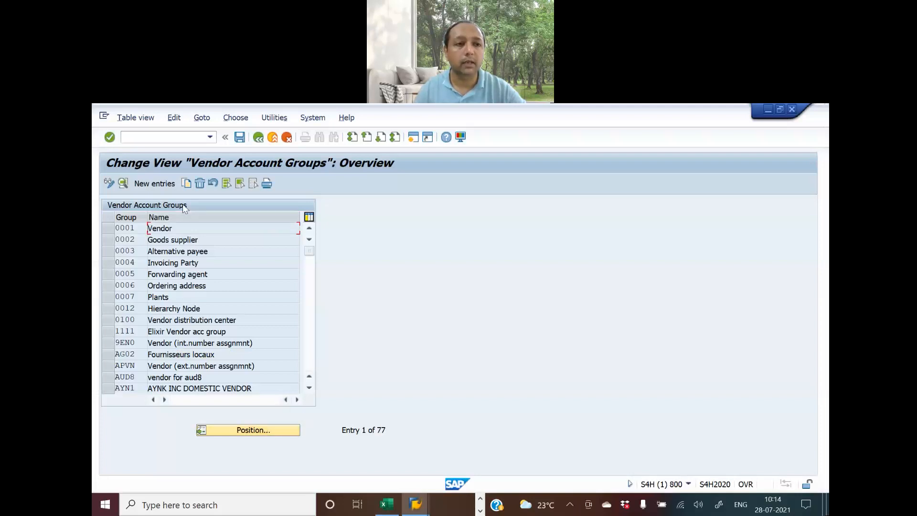
Start a new vendor account group entry with account group AGVL
{"action": "left_click", "coordinate": [158, 184]}
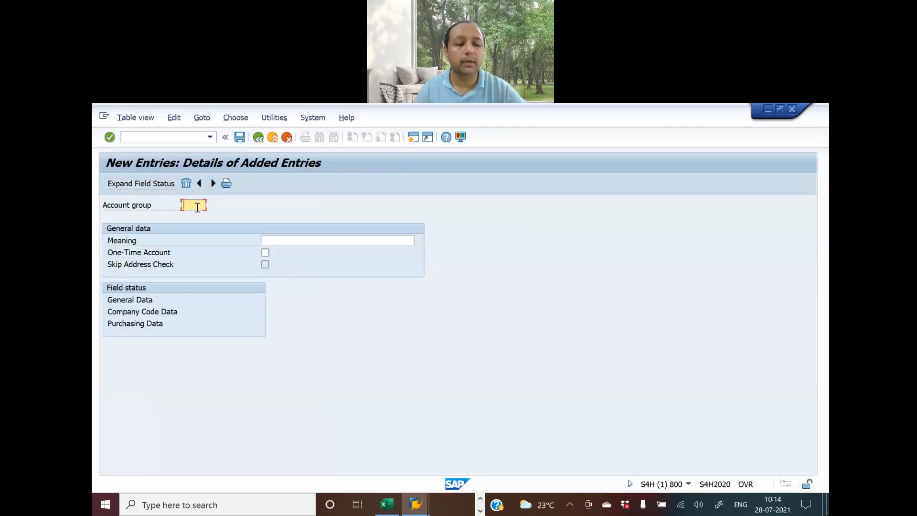
{"action": "key", "text": "alt+Tab"}
{"action": "left_click", "coordinate": [356, 324]}
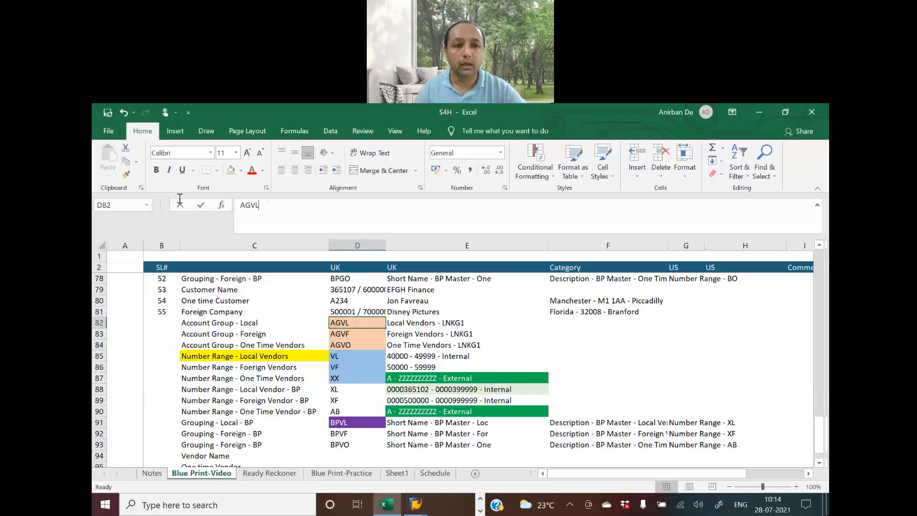
{"action": "key", "text": "shift+Home"}
{"action": "key", "text": "ctrl+c"}
{"action": "key", "text": "alt+Tab"}
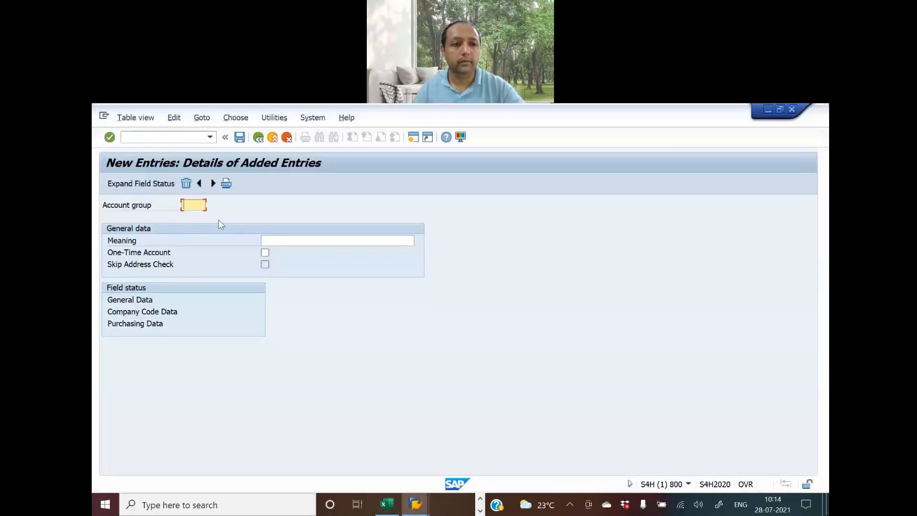
{"action": "key", "text": "ctrl+v"}
Enter 'Local Vendors - LNKG1' as the meaning and save the AGVL entry
{"action": "key", "text": "alt+Tab"}
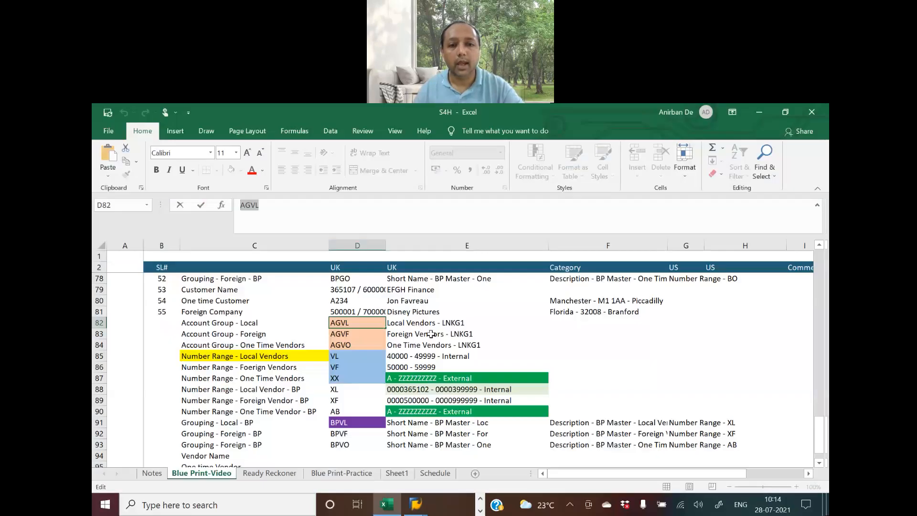
{"action": "left_click", "coordinate": [428, 332]}
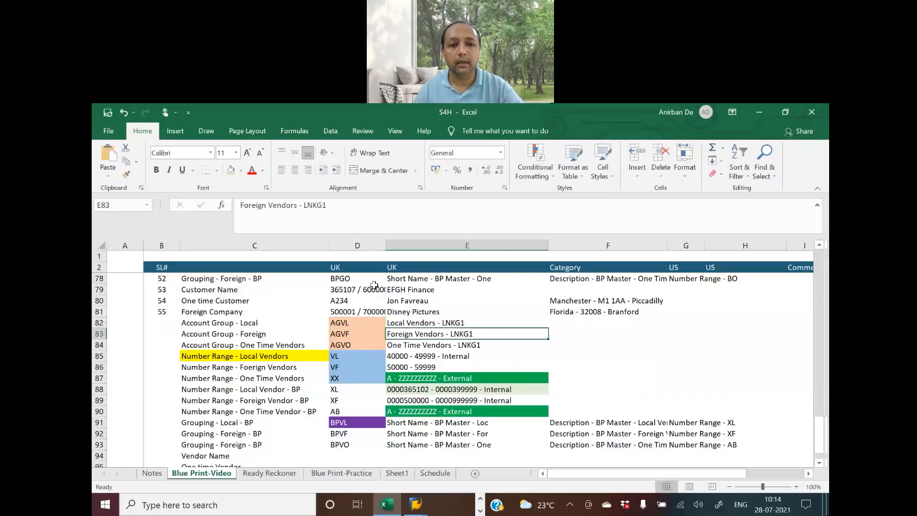
{"action": "left_click", "coordinate": [424, 325]}
{"action": "left_click_drag", "start_coordinate": [340, 201], "coordinate": [238, 205]}
{"action": "key", "text": "ctrl+c"}
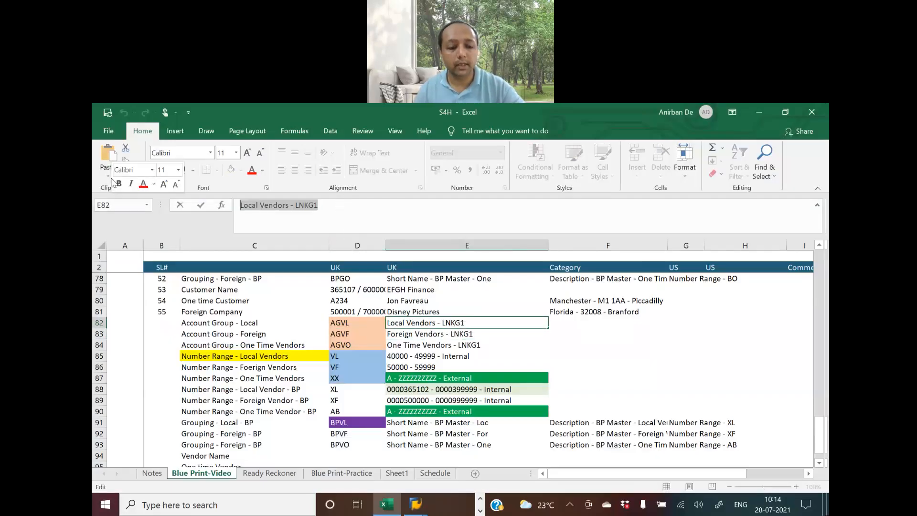
{"action": "key", "text": "alt+Tab"}
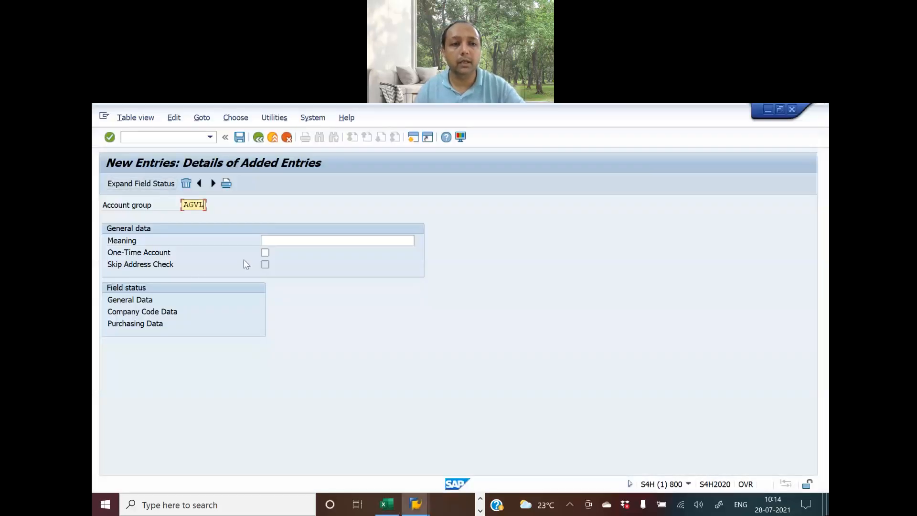
{"action": "left_click", "coordinate": [271, 240]}
{"action": "key", "text": "ctrl+v"}
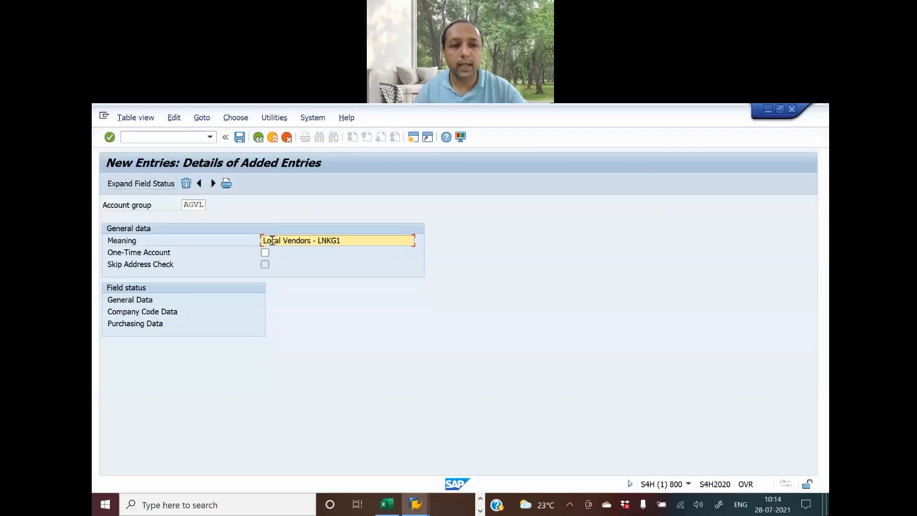
{"action": "left_click", "coordinate": [240, 137]}
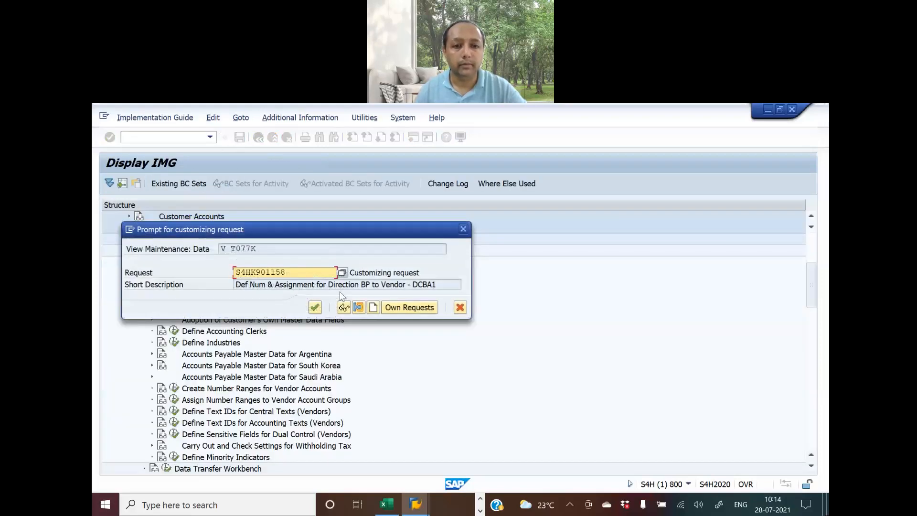
Create a new customizing request described as Define Account Groups with Screen Layout (Vendors)
{"action": "key", "text": "alt+Tab"}
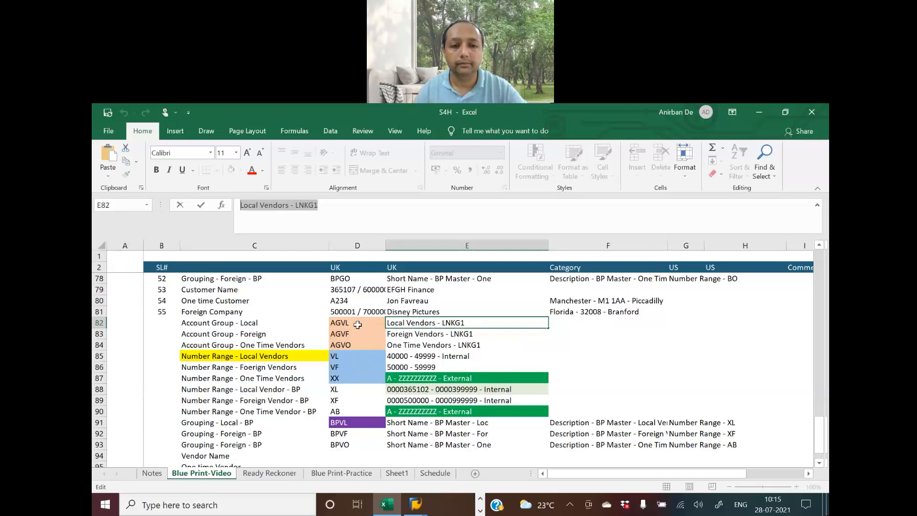
{"action": "key", "text": "alt+Tab"}
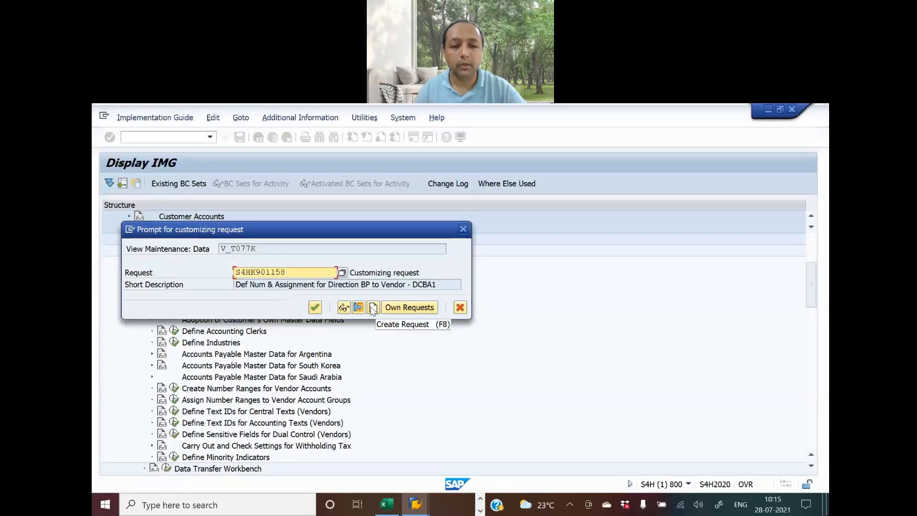
{"action": "left_click", "coordinate": [373, 308]}
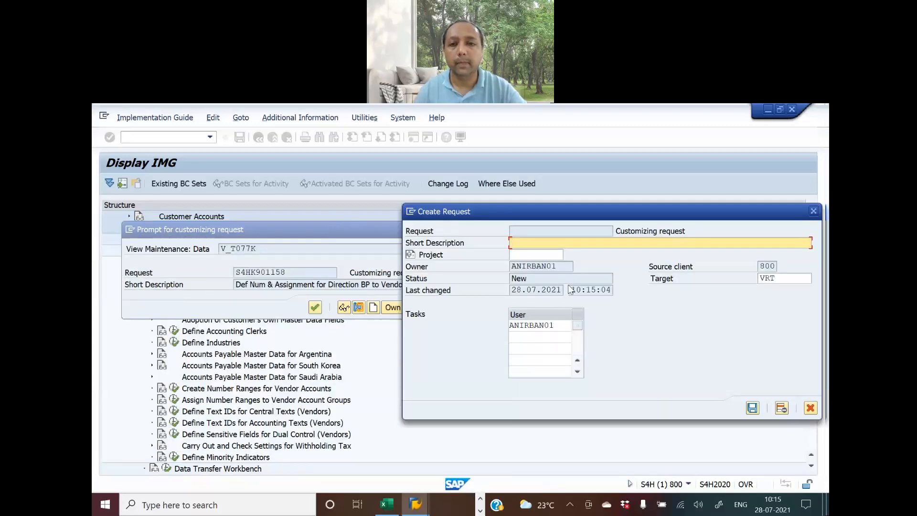
{"action": "key", "text": "alt+Tab"}
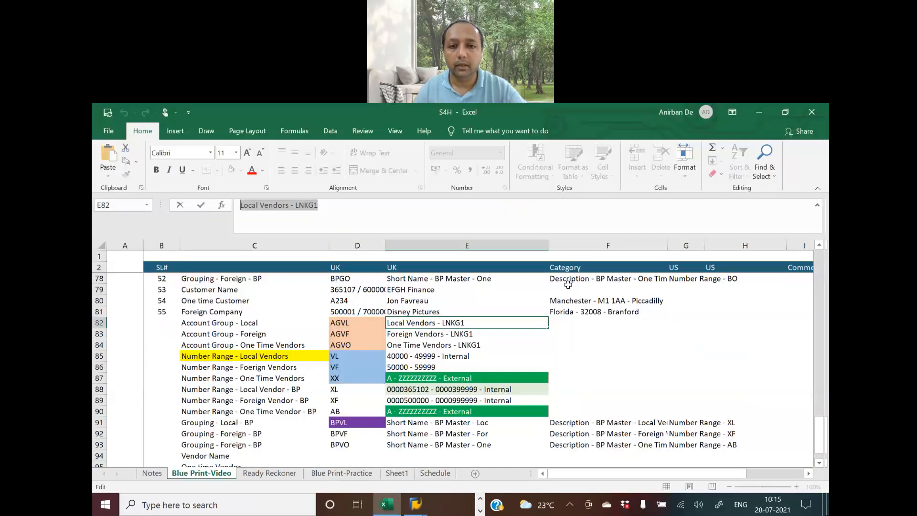
{"action": "left_click", "coordinate": [282, 474]}
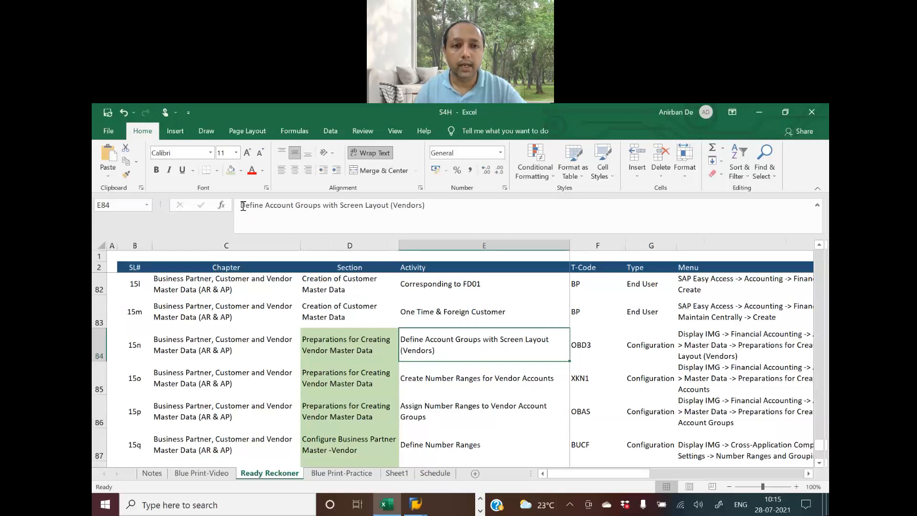
{"action": "left_click_drag", "start_coordinate": [241, 205], "coordinate": [436, 209]}
{"action": "key", "text": "ctrl+c"}
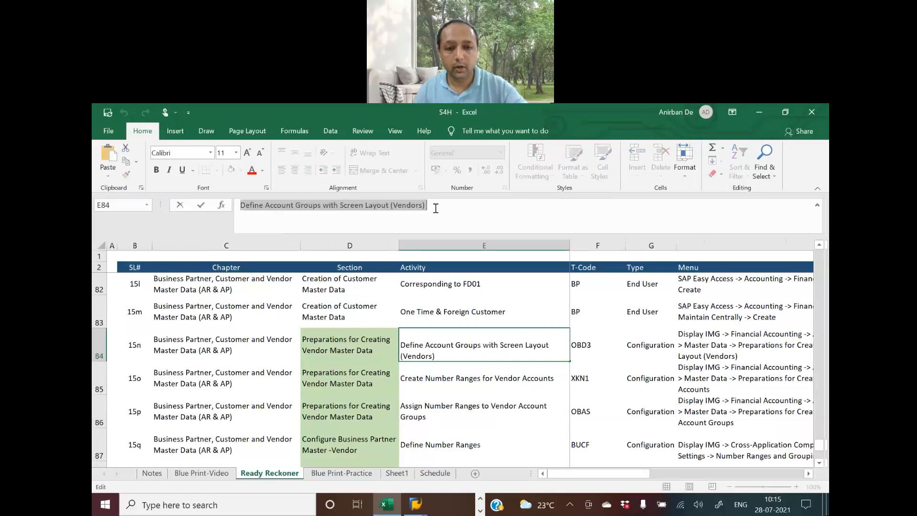
{"action": "key", "text": "alt+Tab"}
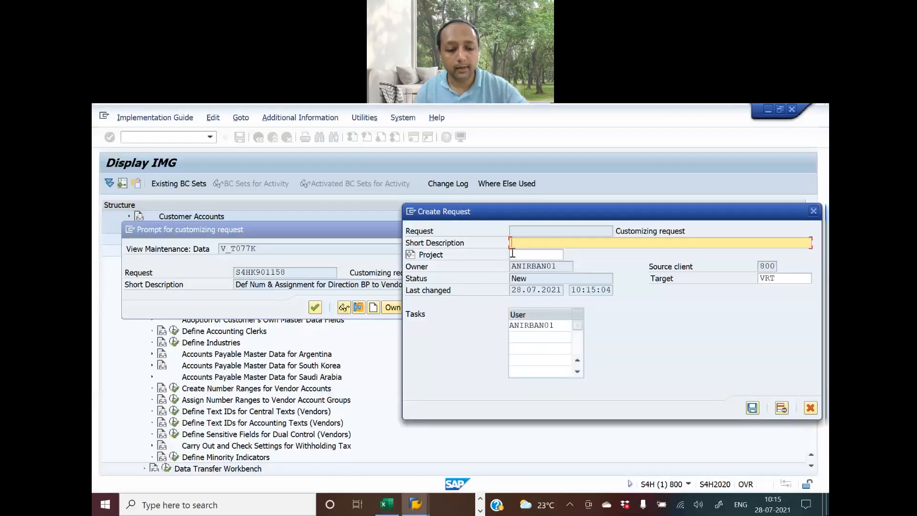
{"action": "key", "text": "ctrl+v"}
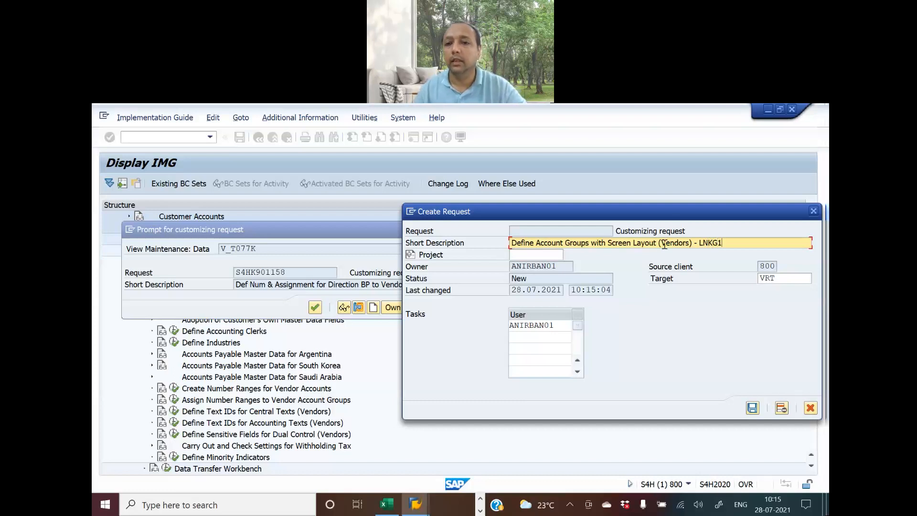
Save the request and confirm it to save account group AGVL
{"action": "left_click_drag", "start_coordinate": [674, 217], "coordinate": [519, 180]}
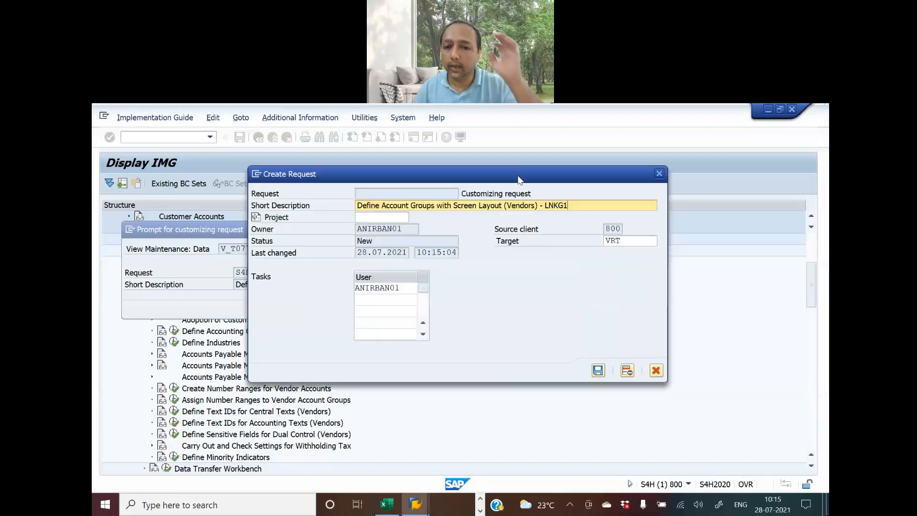
{"action": "left_click", "coordinate": [598, 371]}
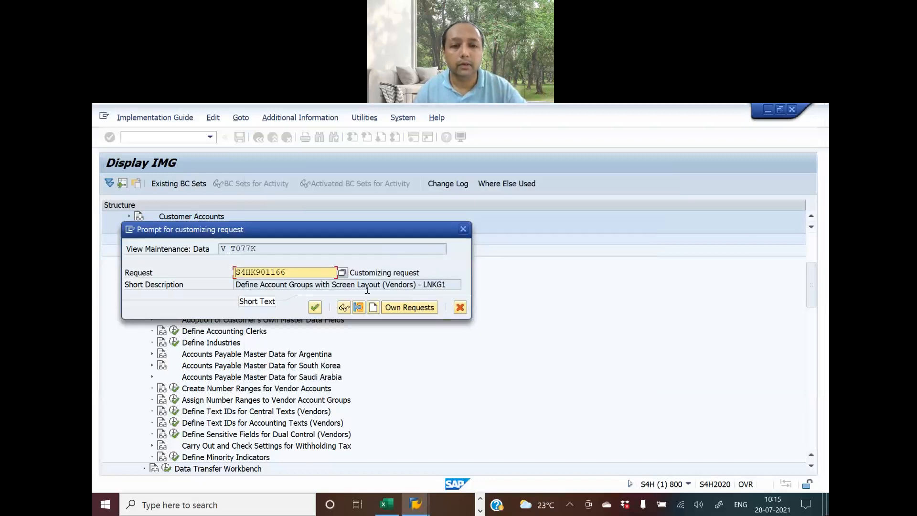
{"action": "left_click", "coordinate": [314, 307]}
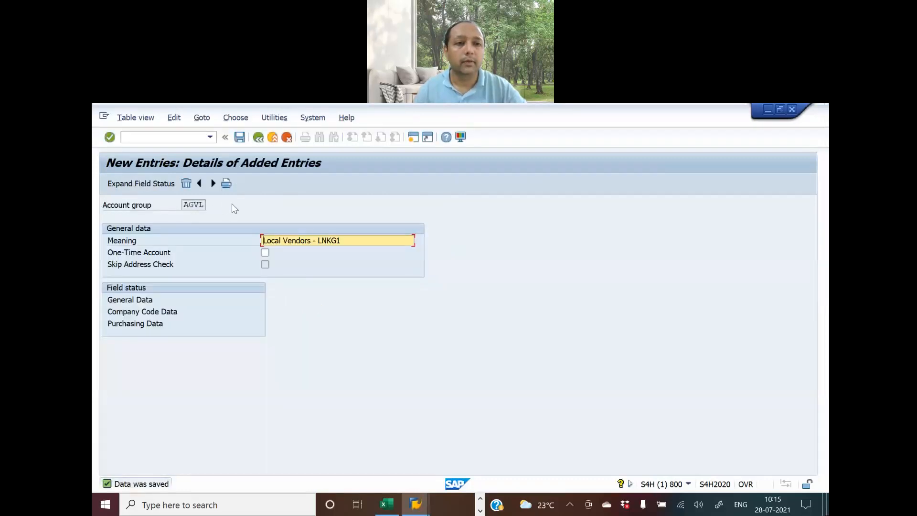
Start another new vendor account group with code AGVF
{"action": "left_click", "coordinate": [258, 137]}
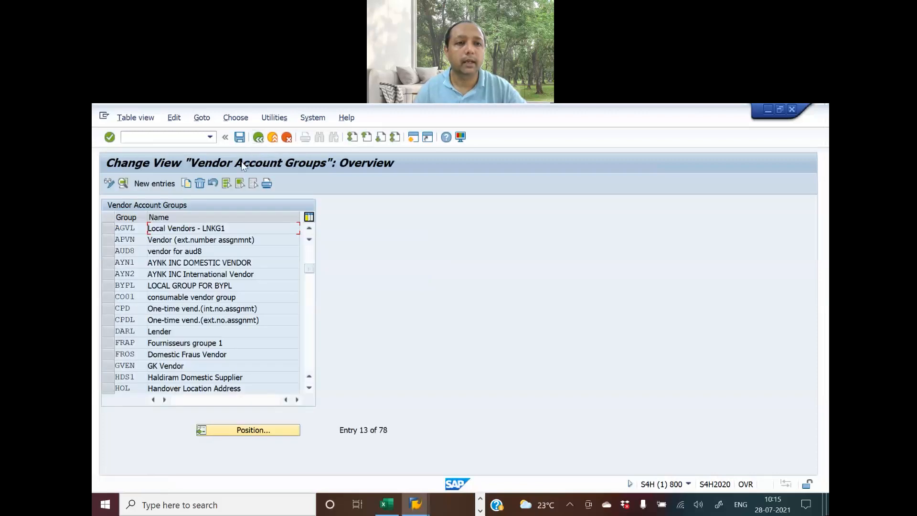
{"action": "left_click", "coordinate": [156, 184]}
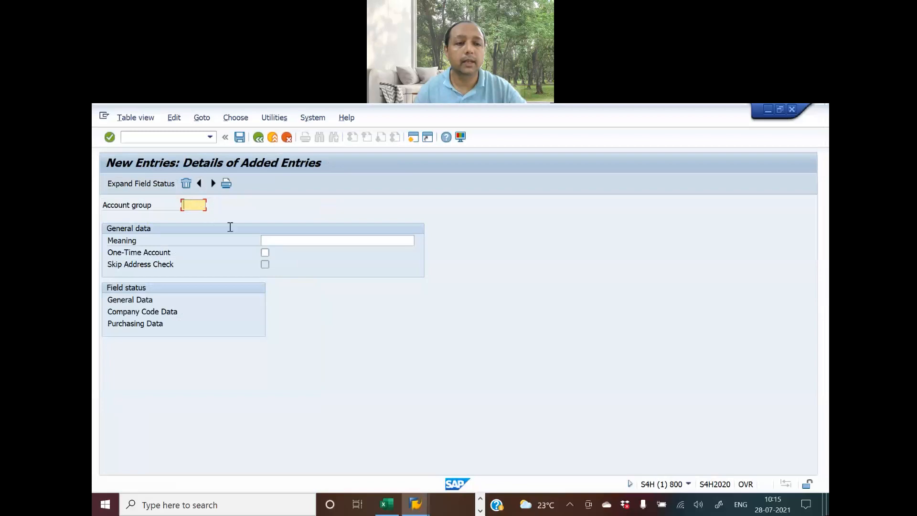
{"action": "key", "text": "alt+Tab"}
{"action": "left_click", "coordinate": [202, 473]}
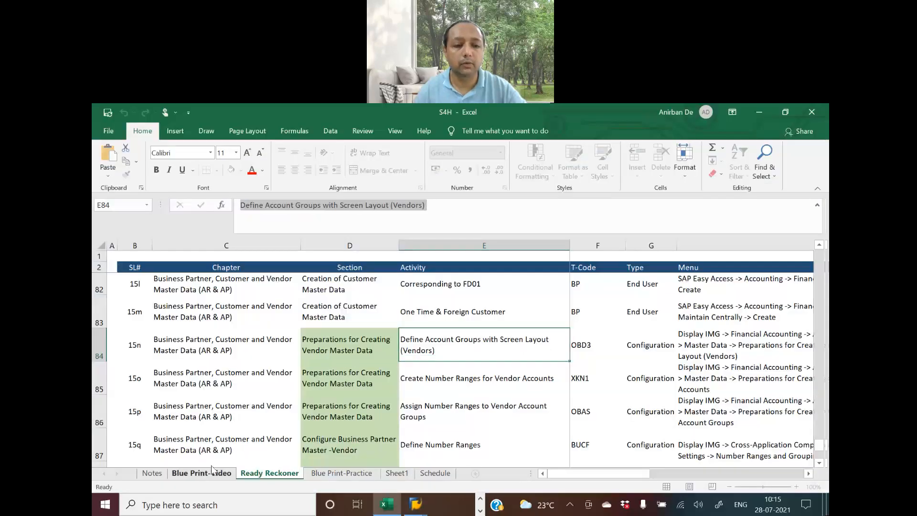
{"action": "left_click", "coordinate": [351, 335]}
{"action": "left_click_drag", "start_coordinate": [270, 206], "coordinate": [179, 201]}
{"action": "key", "text": "ctrl+c"}
{"action": "key", "text": "alt+Tab"}
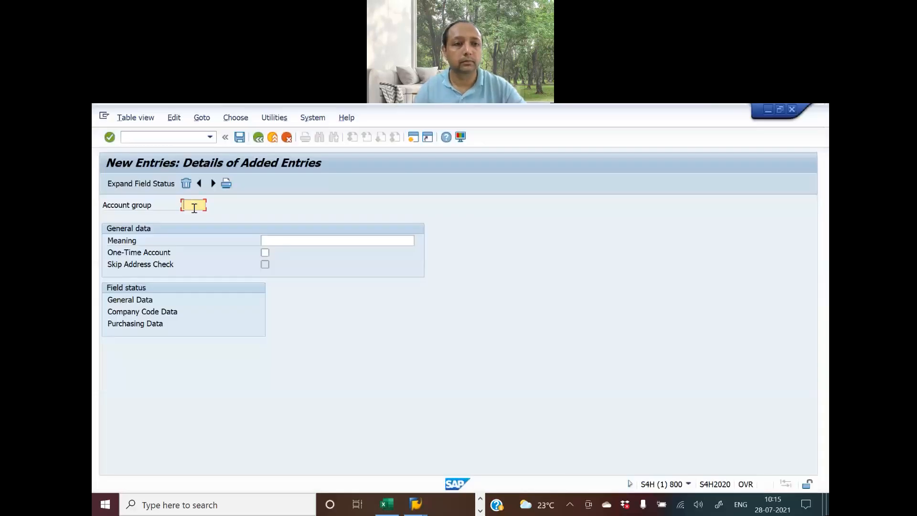
{"action": "key", "text": "ctrl+v"}
Give AGVF the meaning 'Foreign Vendors - LNKG1', save it, and open General Data field status
{"action": "left_click", "coordinate": [282, 241]}
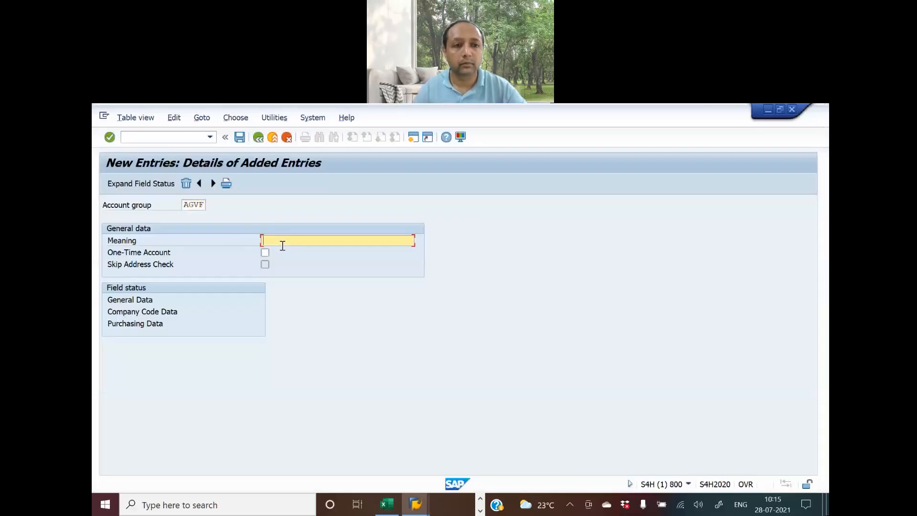
{"action": "key", "text": "alt+Tab"}
{"action": "left_click", "coordinate": [404, 336]}
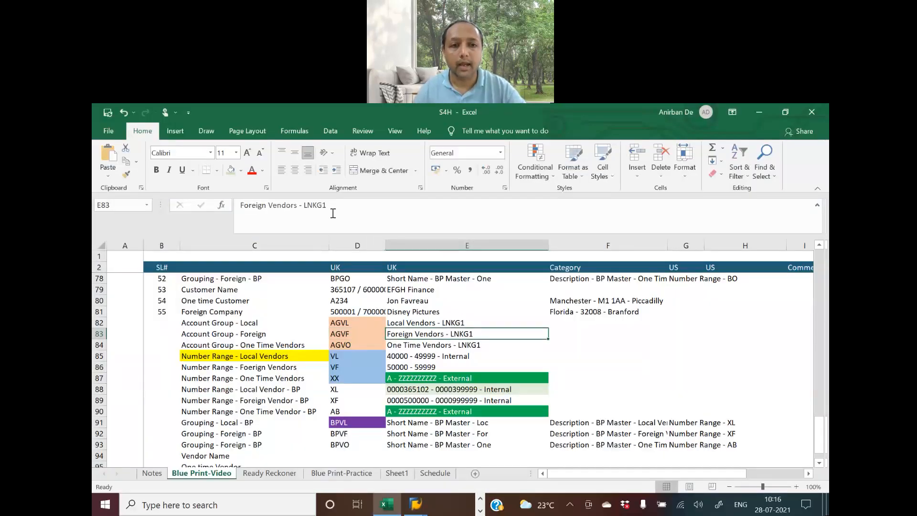
{"action": "left_click_drag", "start_coordinate": [329, 205], "coordinate": [187, 193]}
{"action": "key", "text": "ctrl+c"}
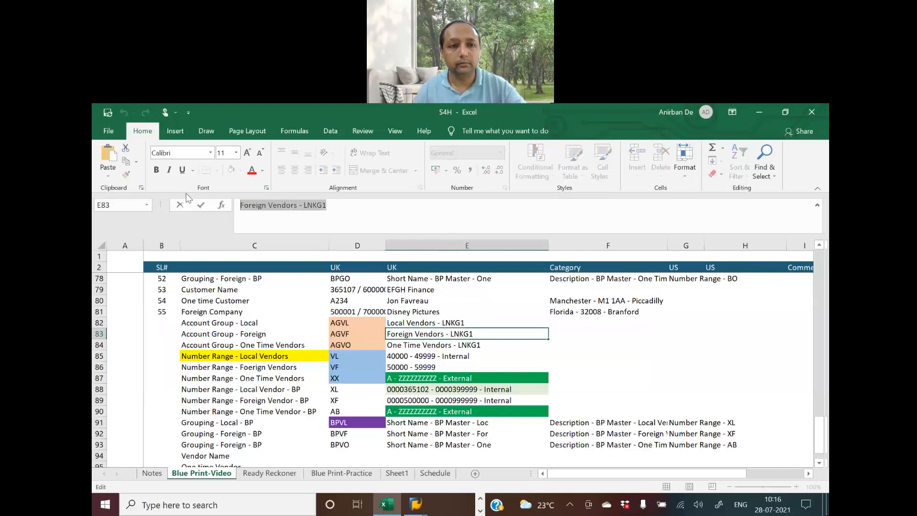
{"action": "key", "text": "alt+Tab"}
{"action": "key", "text": "ctrl+v"}
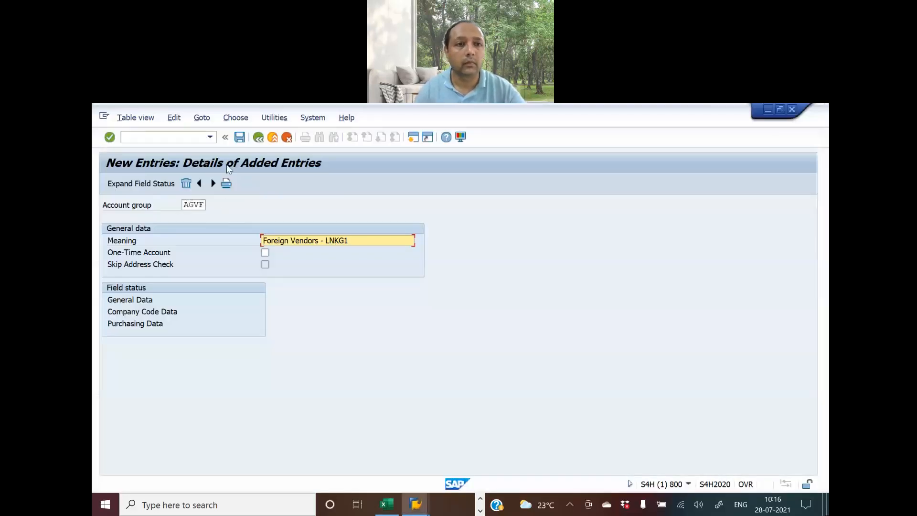
{"action": "left_click", "coordinate": [238, 140]}
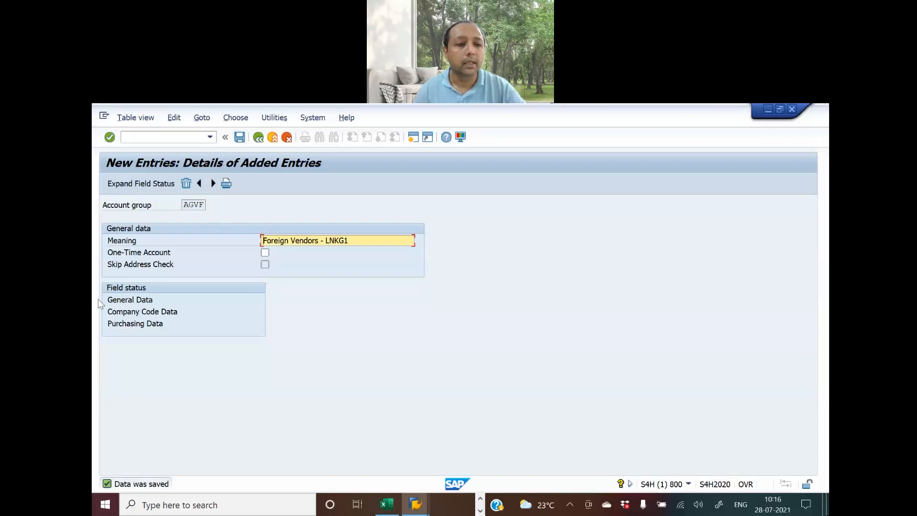
{"action": "double_click", "coordinate": [138, 300]}
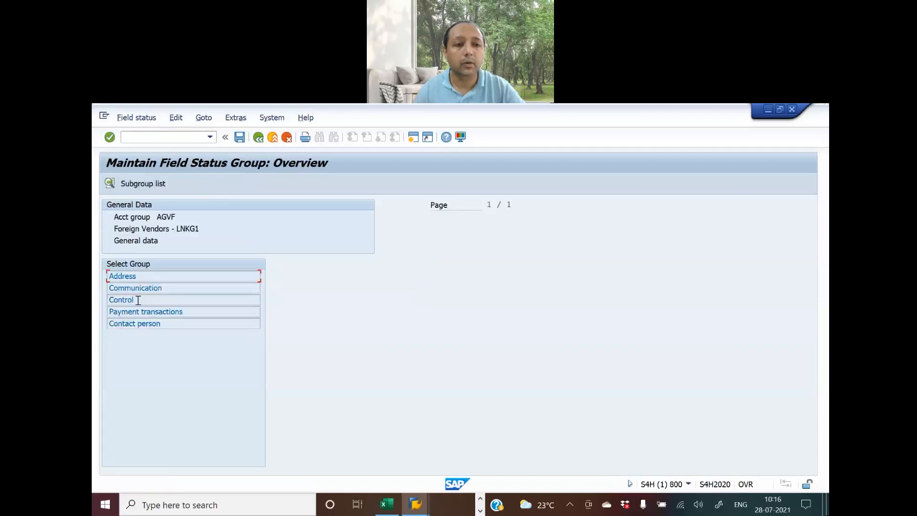
View AGVF's Communication field statuses, all optional entry, then return to the overview
{"action": "double_click", "coordinate": [141, 288]}
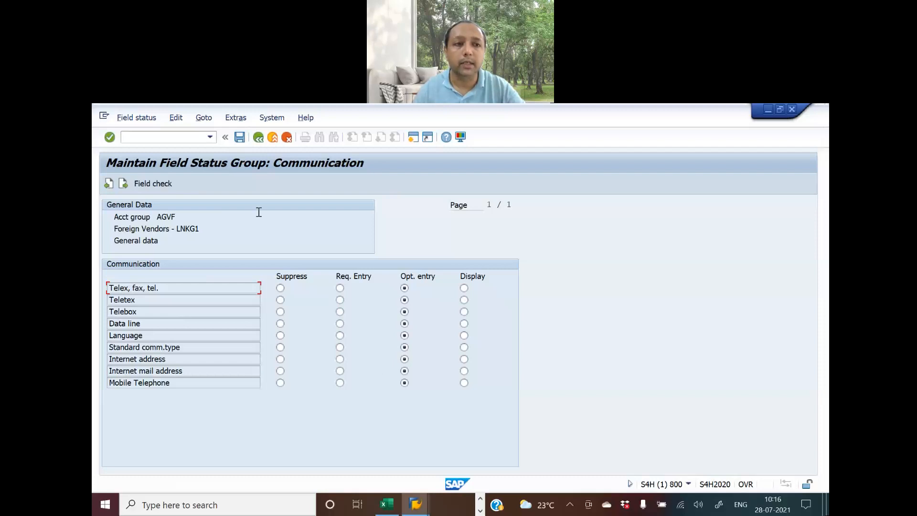
{"action": "left_click", "coordinate": [257, 139]}
Resave the previous account group, return to the vendor account groups list and start a new entry
{"action": "left_click", "coordinate": [258, 138]}
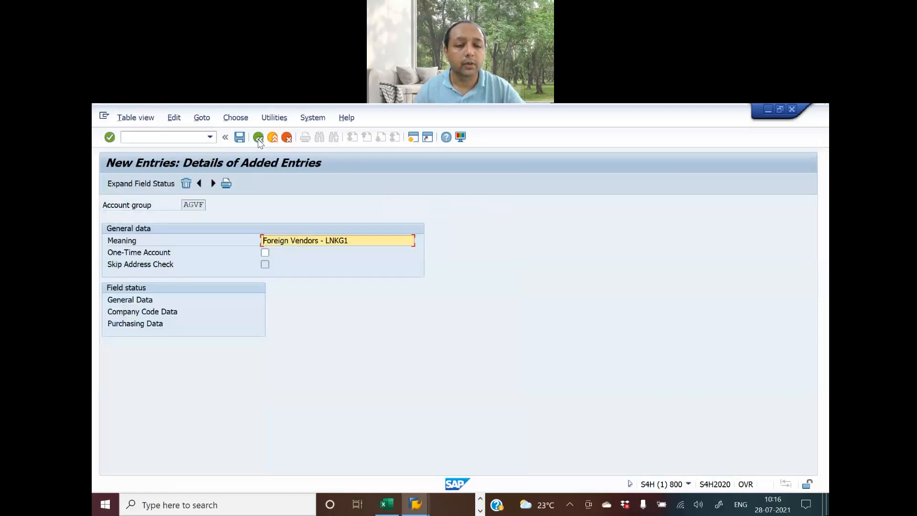
{"action": "left_click", "coordinate": [239, 138]}
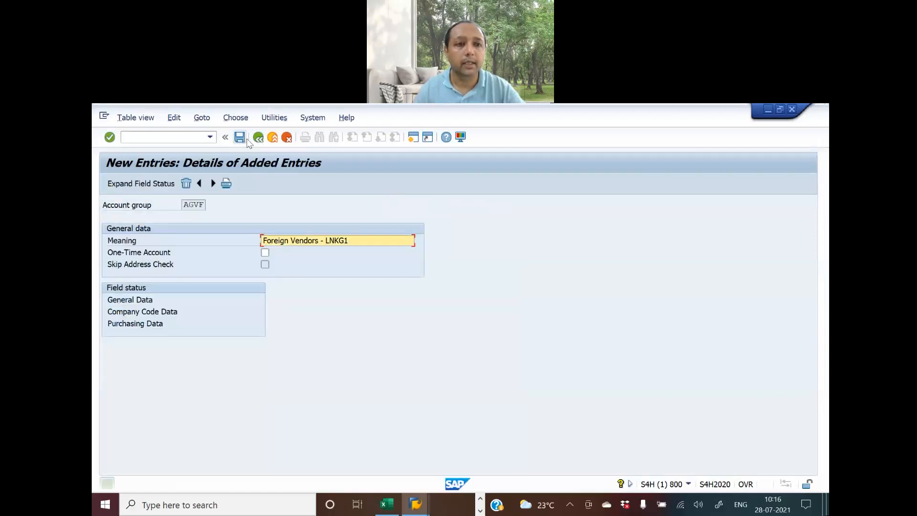
{"action": "left_click", "coordinate": [258, 138]}
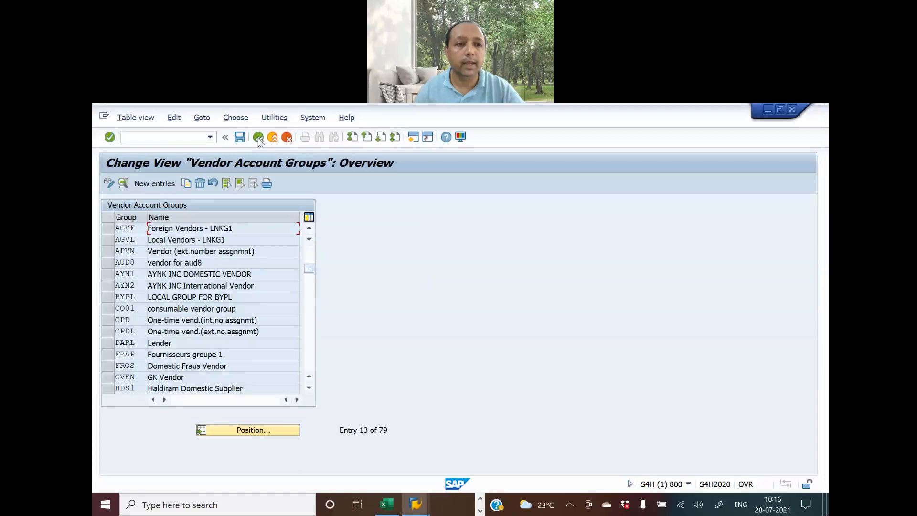
{"action": "left_click", "coordinate": [157, 184]}
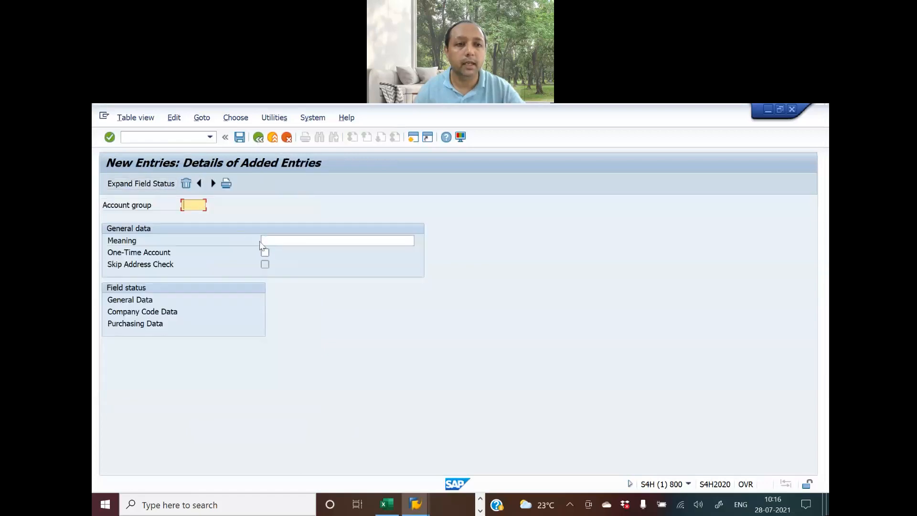
Enter account group AGVO with meaning 'One Time Vendors - LNKG1', copied from the blueprint workbook
{"action": "key", "text": "alt+Tab"}
{"action": "left_click", "coordinate": [355, 348]}
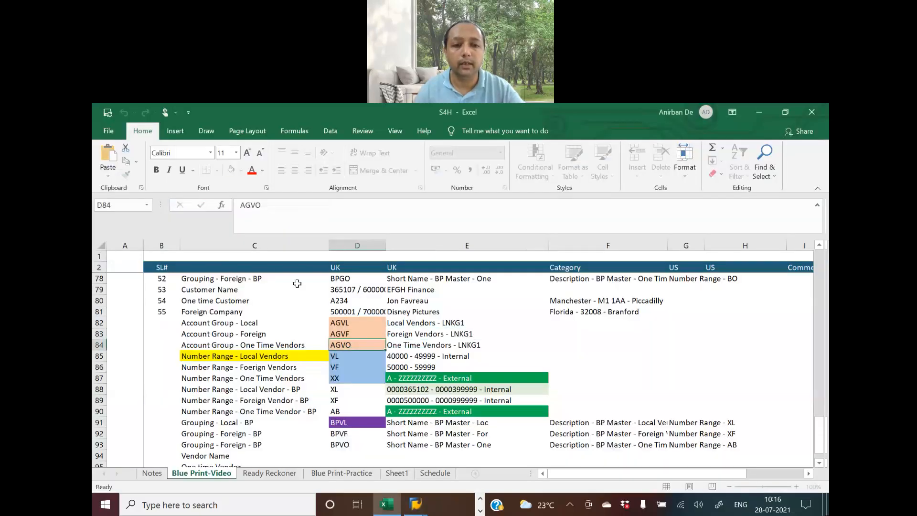
{"action": "left_click_drag", "start_coordinate": [263, 208], "coordinate": [175, 209]}
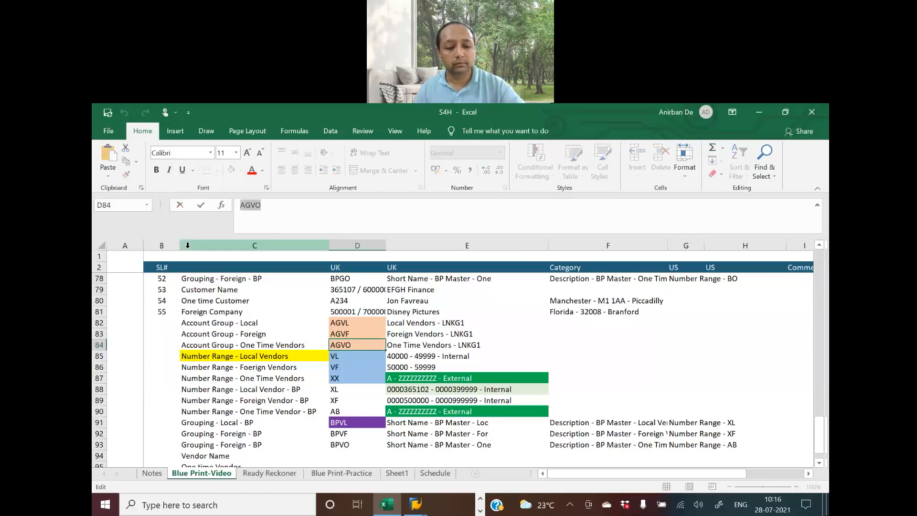
{"action": "key", "text": "alt+Tab"}
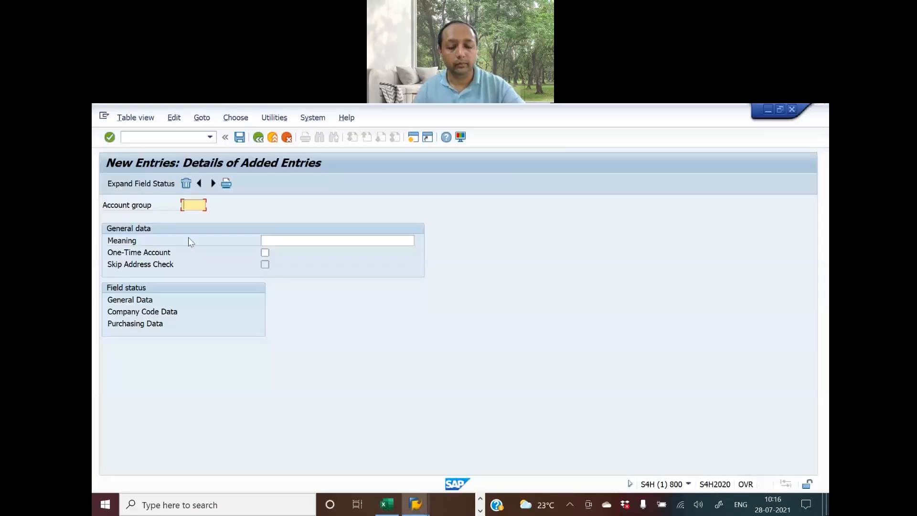
{"action": "key", "text": "ctrl+v"}
{"action": "key", "text": "alt+Tab"}
{"action": "key", "text": "Right"}
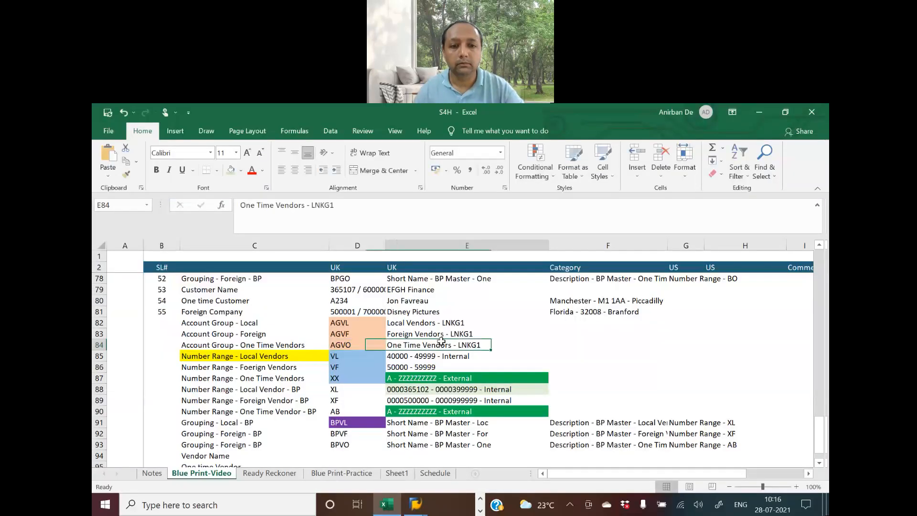
{"action": "left_click_drag", "start_coordinate": [117, 182], "coordinate": [95, 181]}
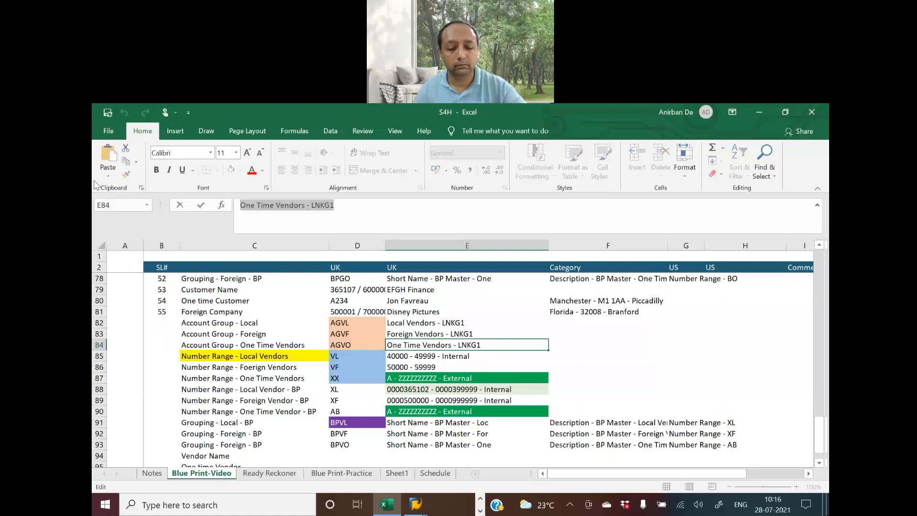
{"action": "key", "text": "ctrl+c"}
{"action": "key", "text": "alt+Tab"}
{"action": "key", "text": "ctrl+v"}
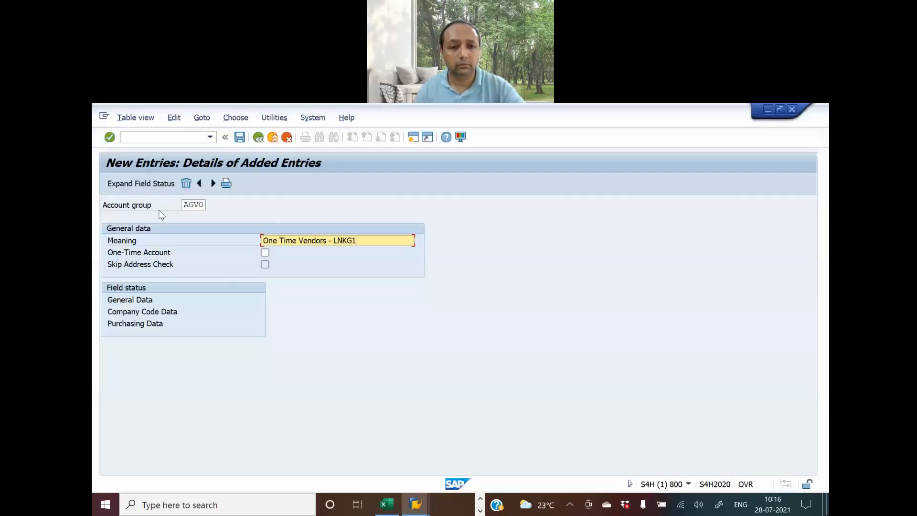
Flag AGVO as a One-Time Account with Skip Address Check and save it
{"action": "left_click", "coordinate": [265, 252]}
{"action": "left_click", "coordinate": [264, 264]}
{"action": "key", "text": "Return"}
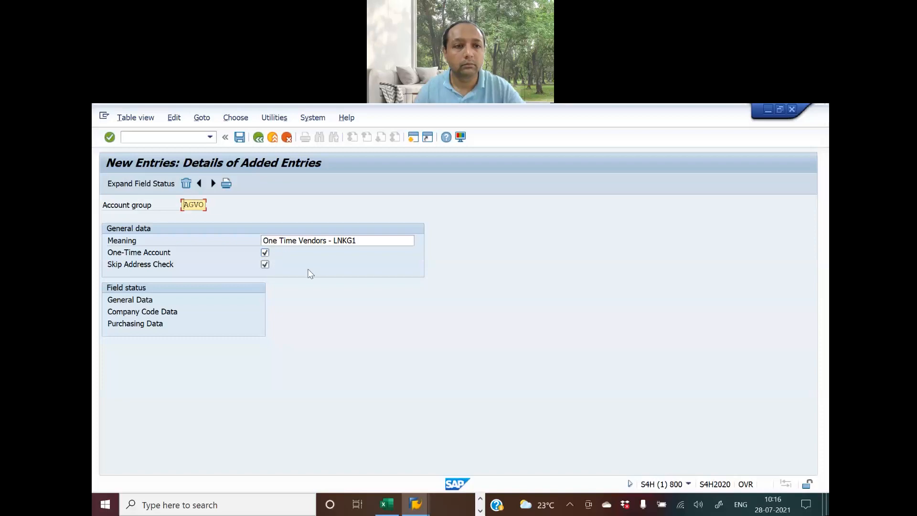
{"action": "left_click", "coordinate": [240, 137]}
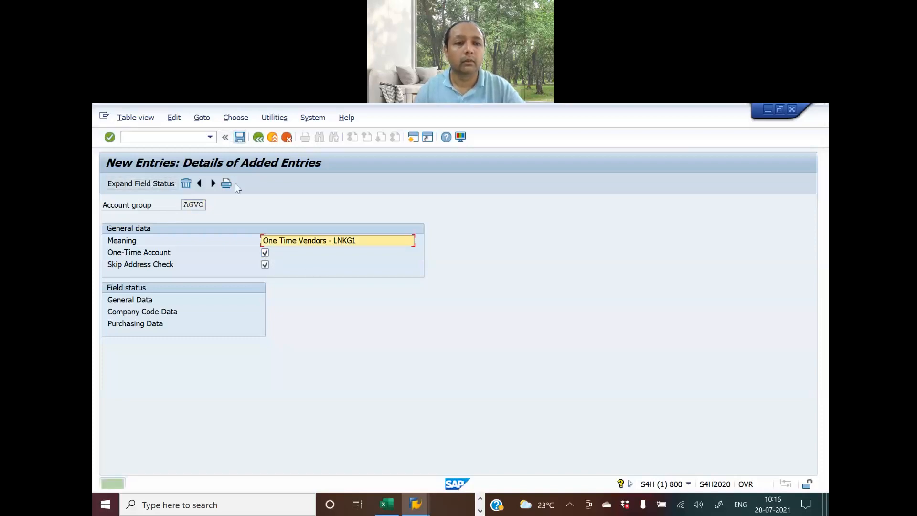
{"action": "key", "text": "alt+Tab"}
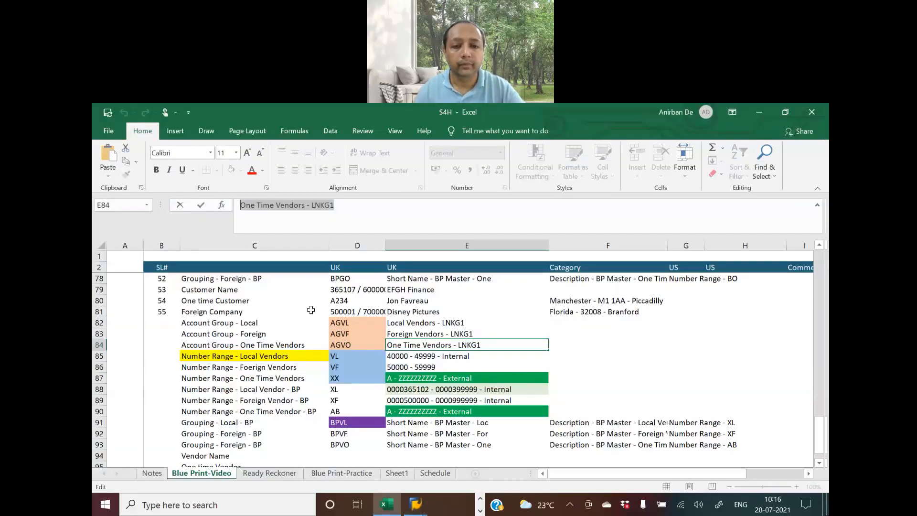
{"action": "left_click", "coordinate": [344, 358]}
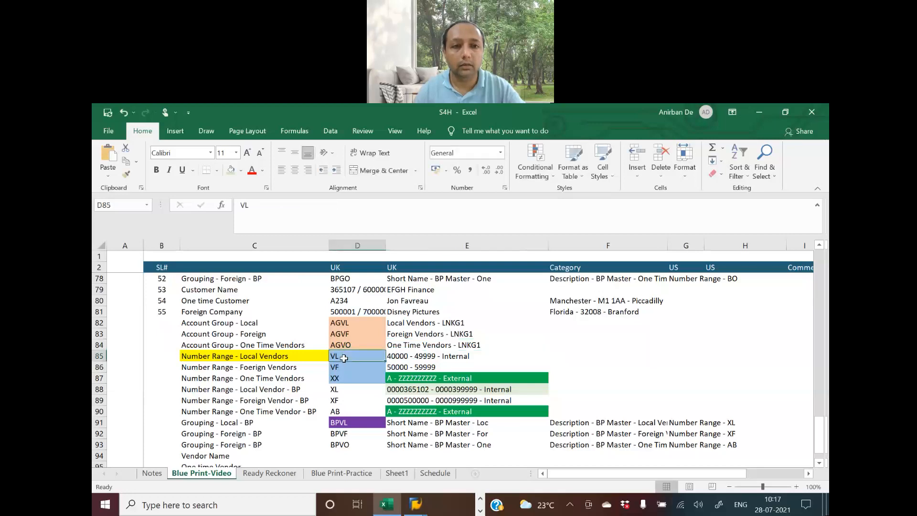
{"action": "key", "text": "alt+Tab"}
Fill cell E84 green on the Ready Reckoner sheet to mark vendor account groups as done
{"action": "left_click", "coordinate": [258, 137]}
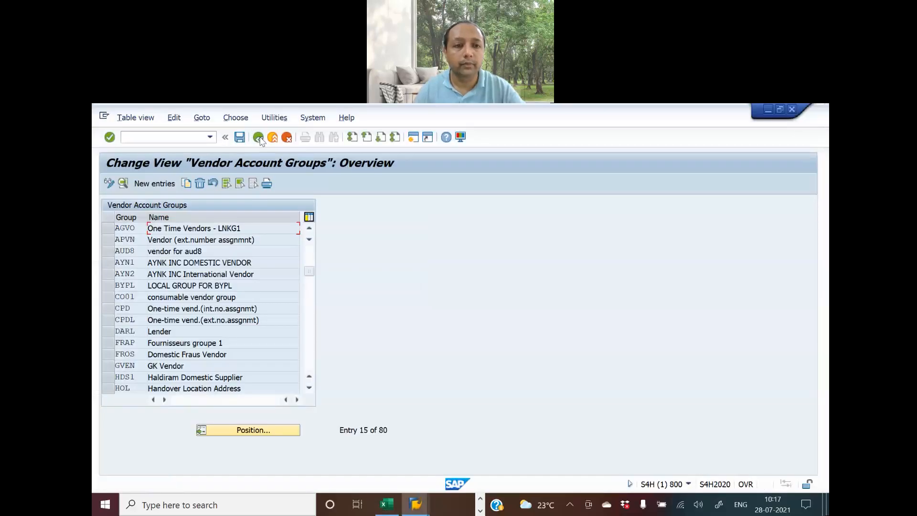
{"action": "key", "text": "alt+Tab"}
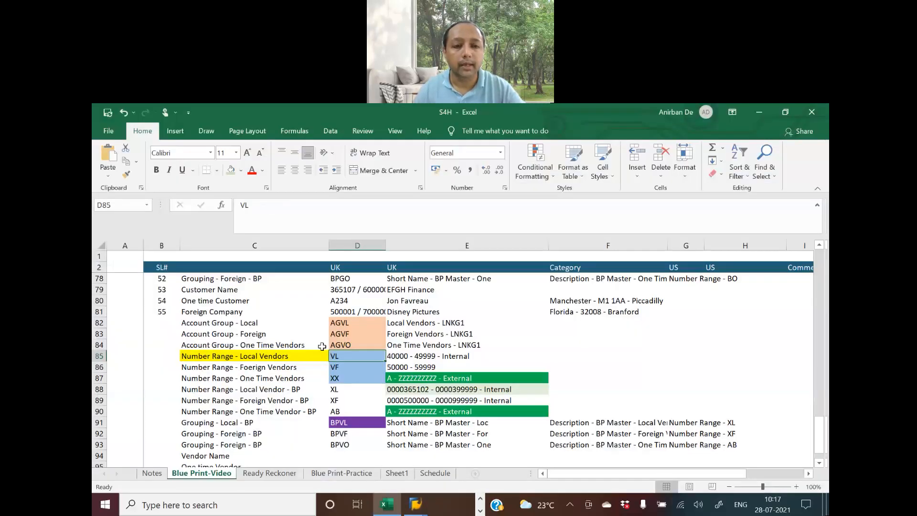
{"action": "left_click", "coordinate": [265, 475]}
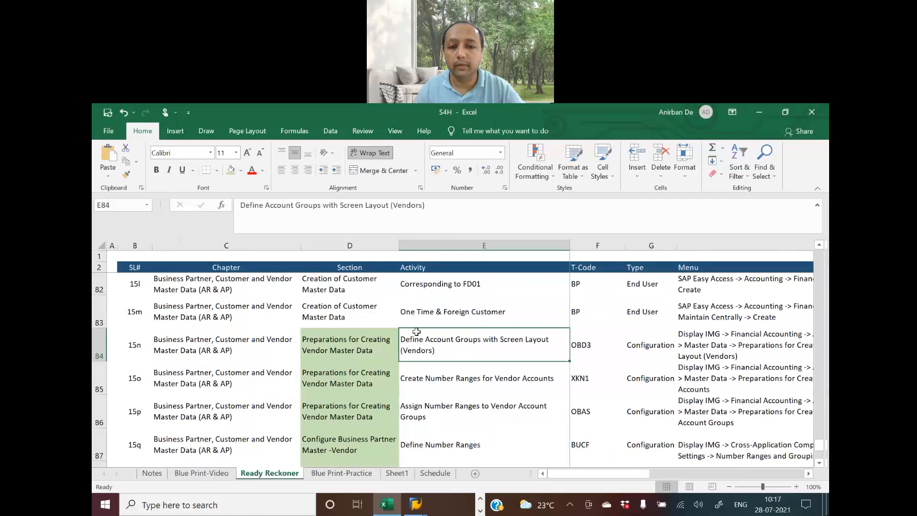
{"action": "left_click", "coordinate": [231, 171]}
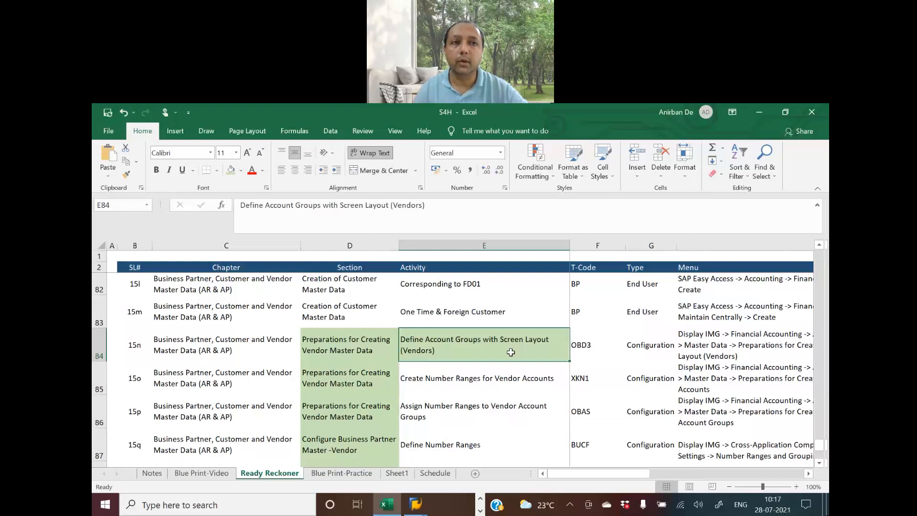
{"action": "left_click", "coordinate": [503, 379]}
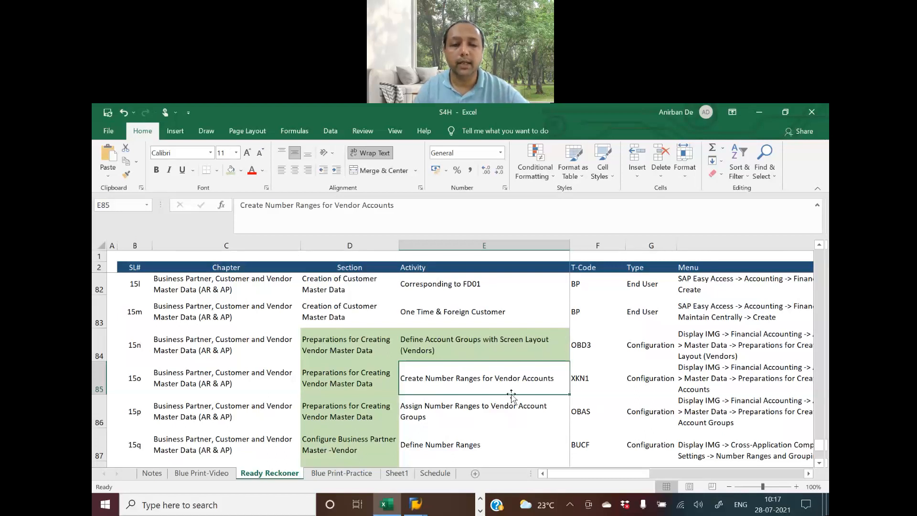
{"action": "key", "text": "alt+Tab"}
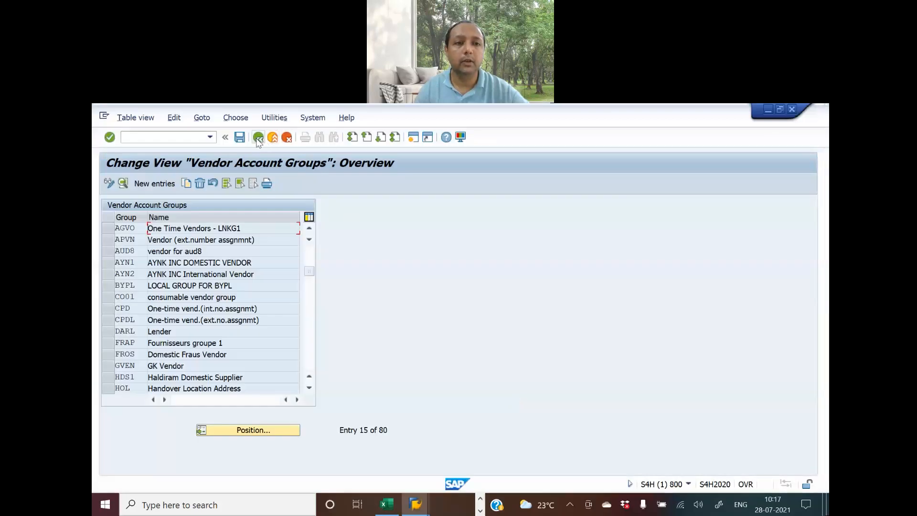
Leave the Vendor Account Groups table for the Display IMG tree and scroll to the vendor number ranges activity
{"action": "left_click", "coordinate": [257, 138]}
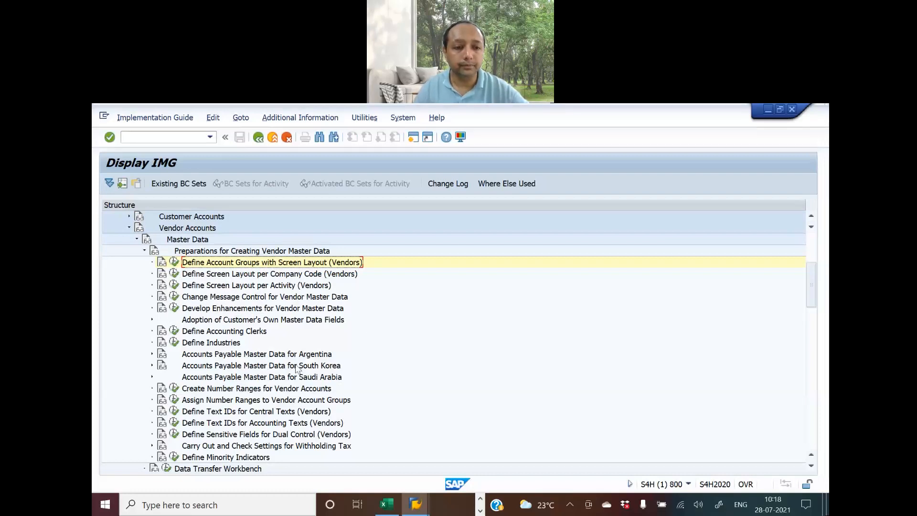
{"action": "scroll", "coordinate": [296, 368], "scroll_direction": "down", "scroll_amount": 1}
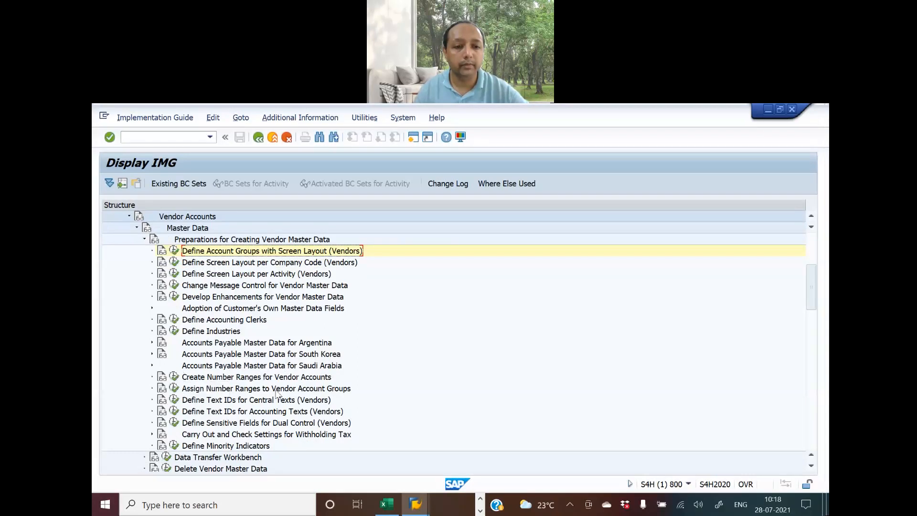
Open the KREDITOR vendor number range intervals and review planned codes VL, VF and XX in the blueprint
{"action": "left_click", "coordinate": [175, 377]}
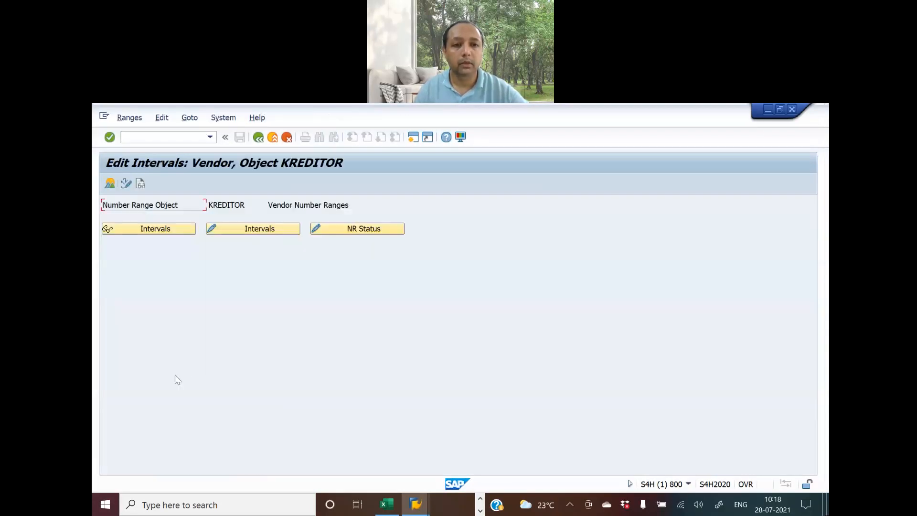
{"action": "left_click", "coordinate": [255, 227]}
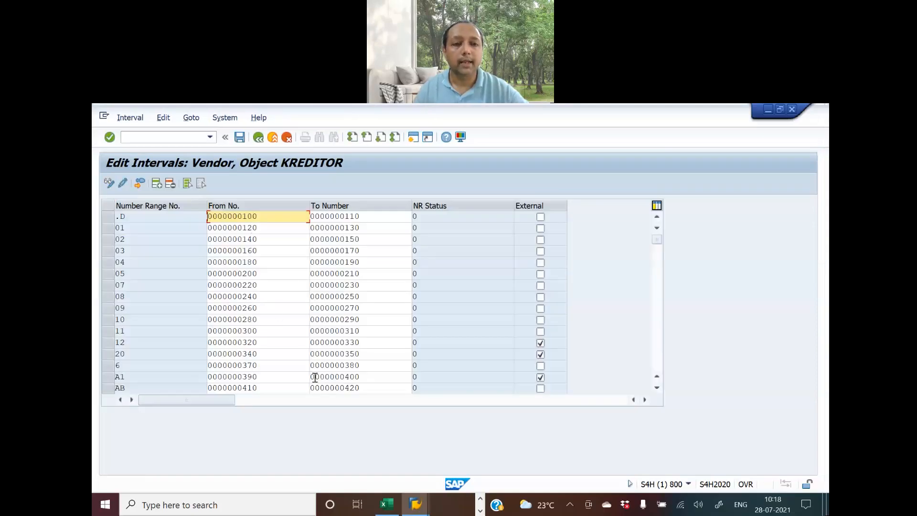
{"action": "key", "text": "alt+Tab"}
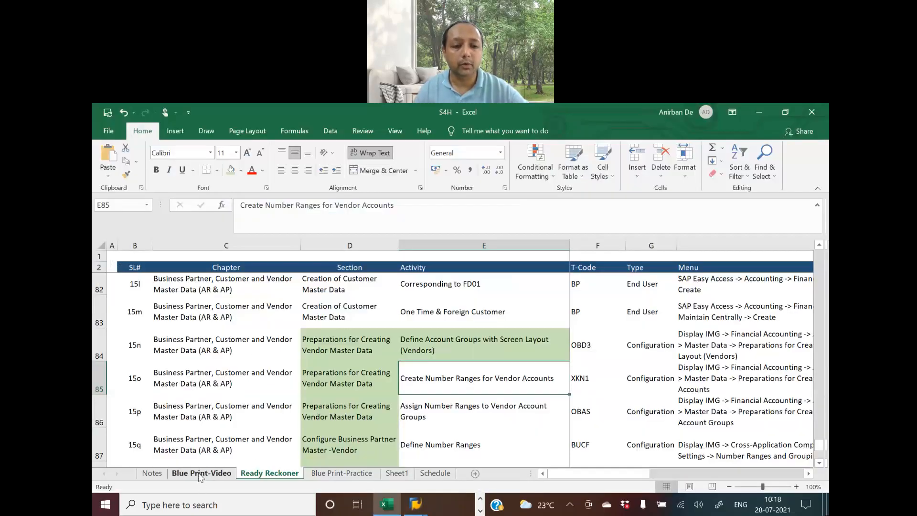
{"action": "left_click", "coordinate": [200, 474]}
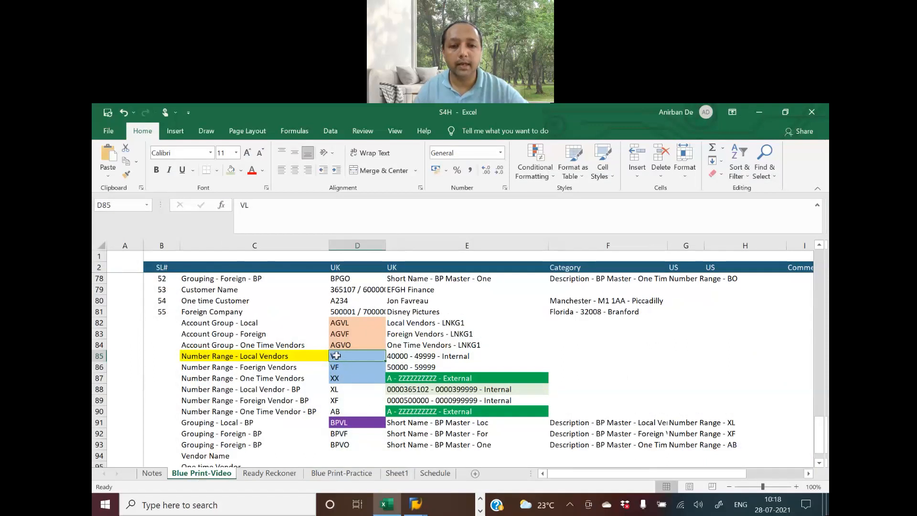
{"action": "key", "text": "Down"}
{"action": "key", "text": "Down"}
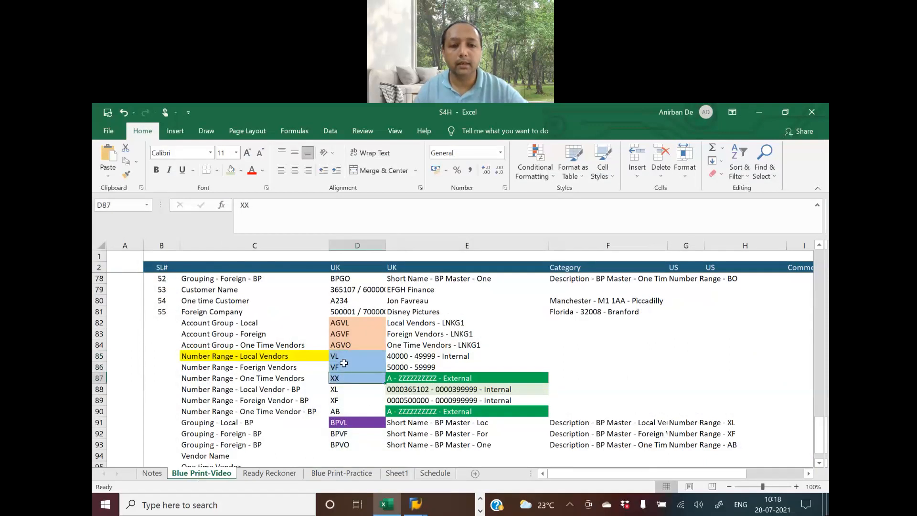
{"action": "key", "text": "Up"}
{"action": "key", "text": "Up"}
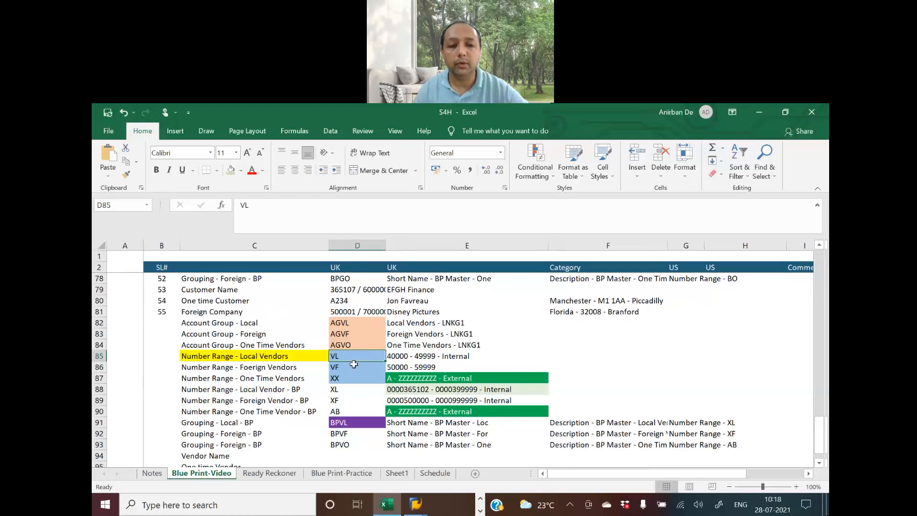
{"action": "key", "text": "alt+Tab"}
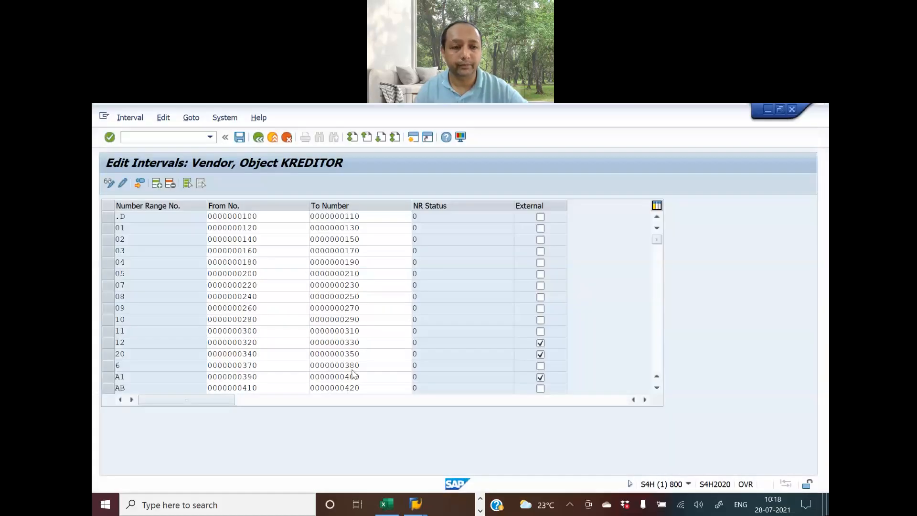
{"action": "left_click", "coordinate": [157, 185]}
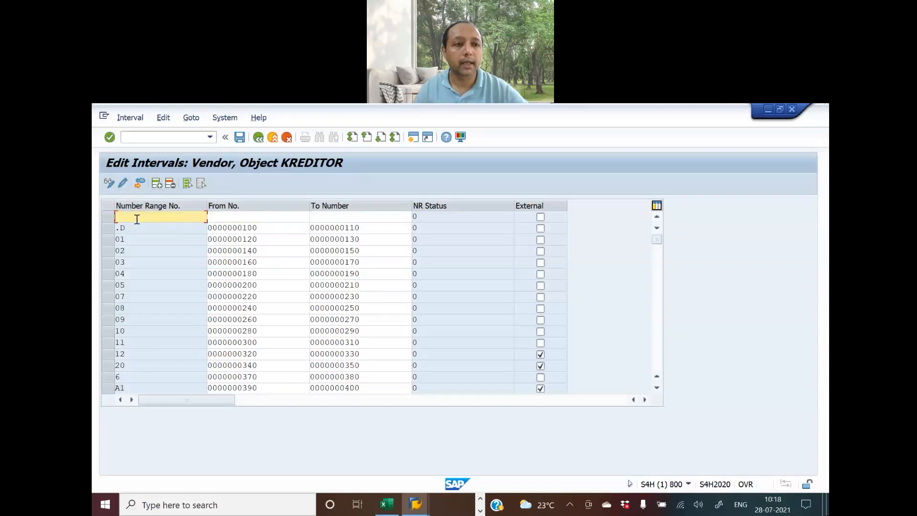
{"action": "type", "text": "VL"}
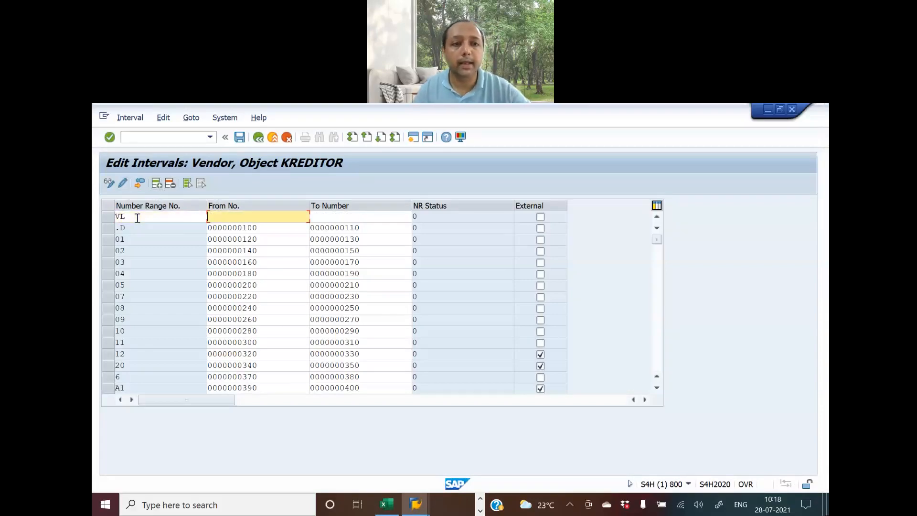
{"action": "left_click", "coordinate": [387, 504]}
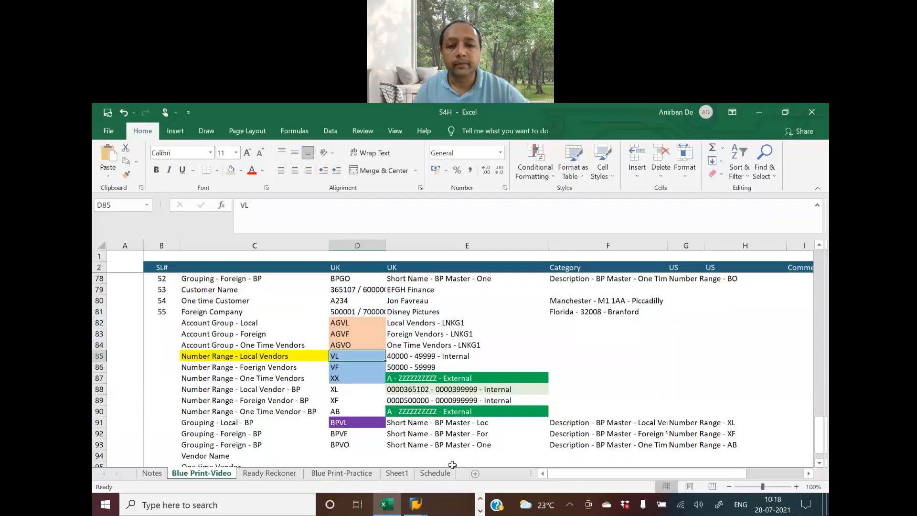
{"action": "left_click", "coordinate": [401, 357]}
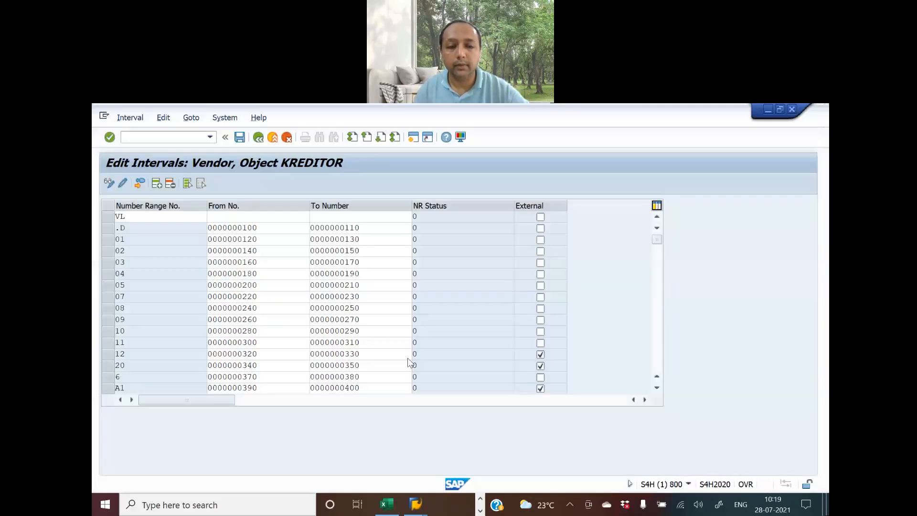
{"action": "key", "text": "alt+Tab"}
{"action": "type", "text": "00"}
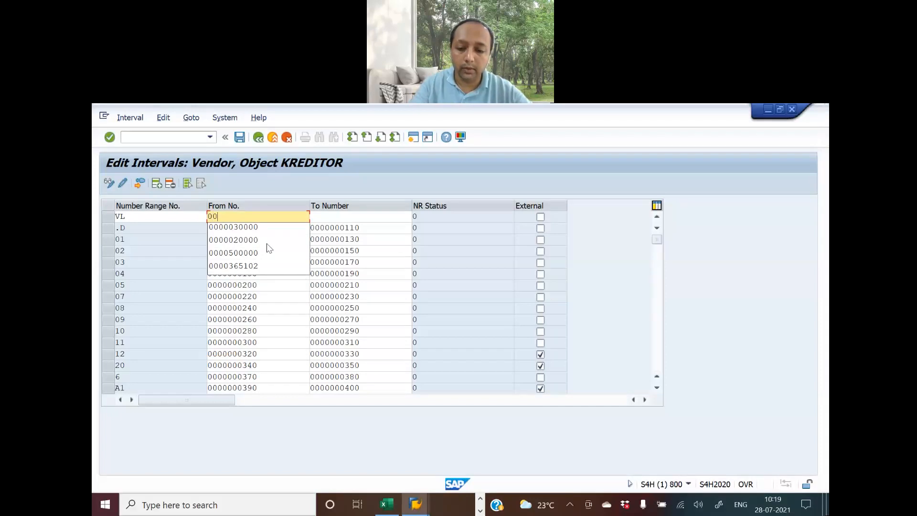
{"action": "type", "text": "0004"}
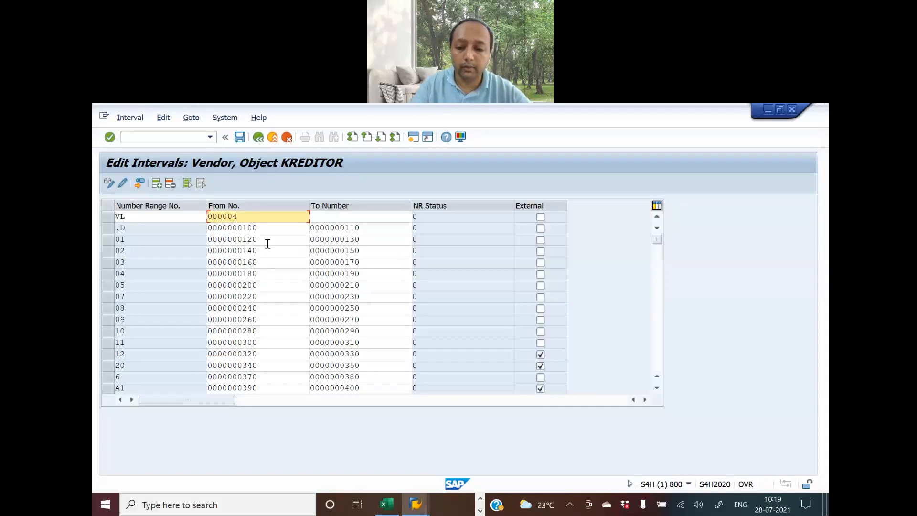
{"action": "type", "text": "0000"}
{"action": "key", "text": "Tab"}
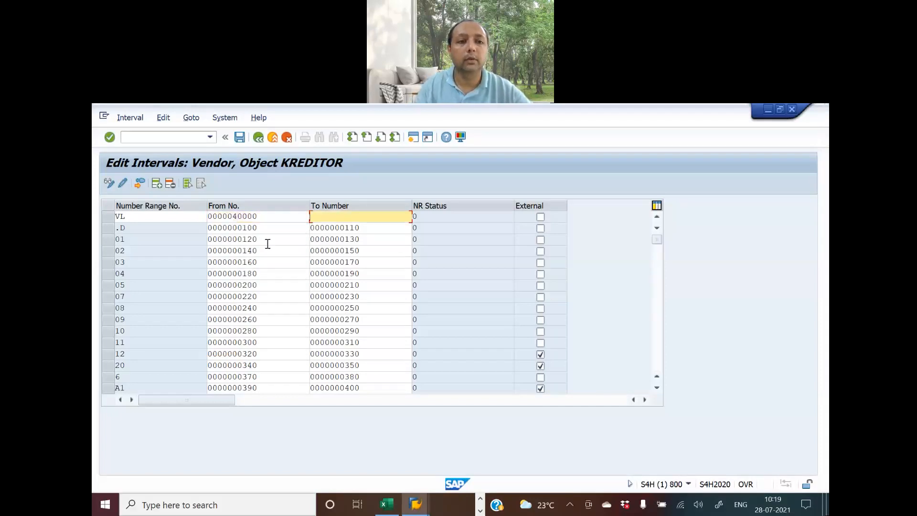
{"action": "type", "text": "0000"}
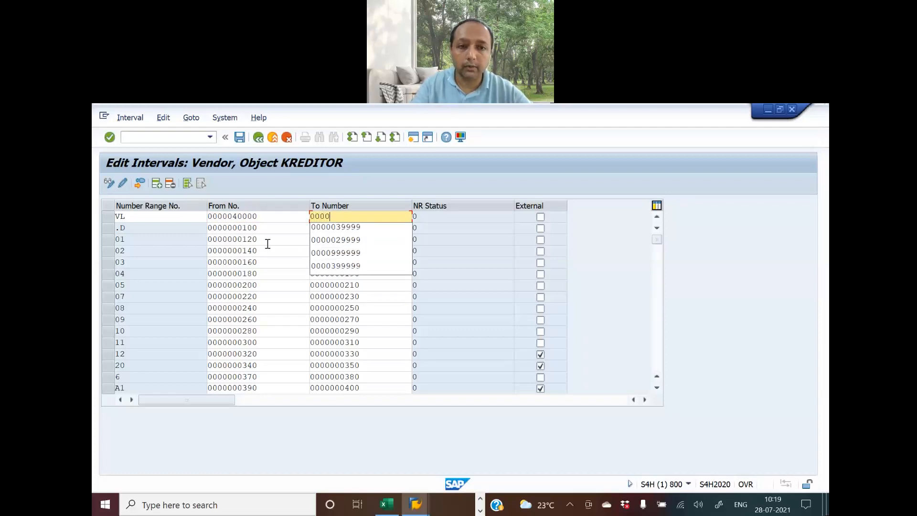
{"action": "type", "text": "049999"}
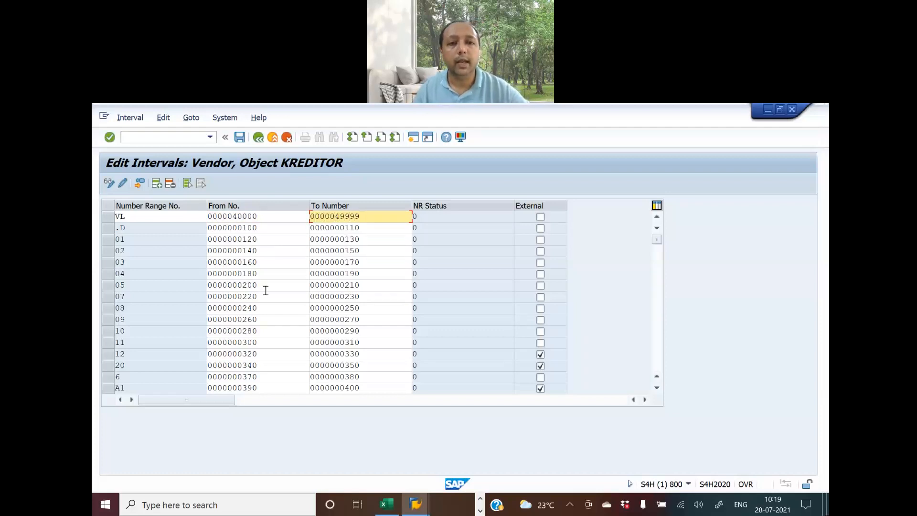
Confirm the interval and, after the 'already exists' error, re-enter it under code XL
{"action": "left_click", "coordinate": [156, 184]}
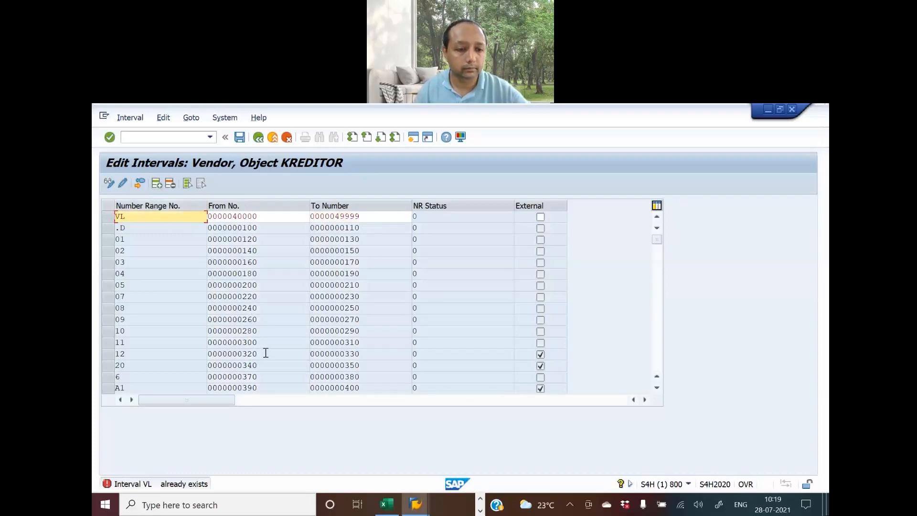
{"action": "key", "text": "alt+Tab"}
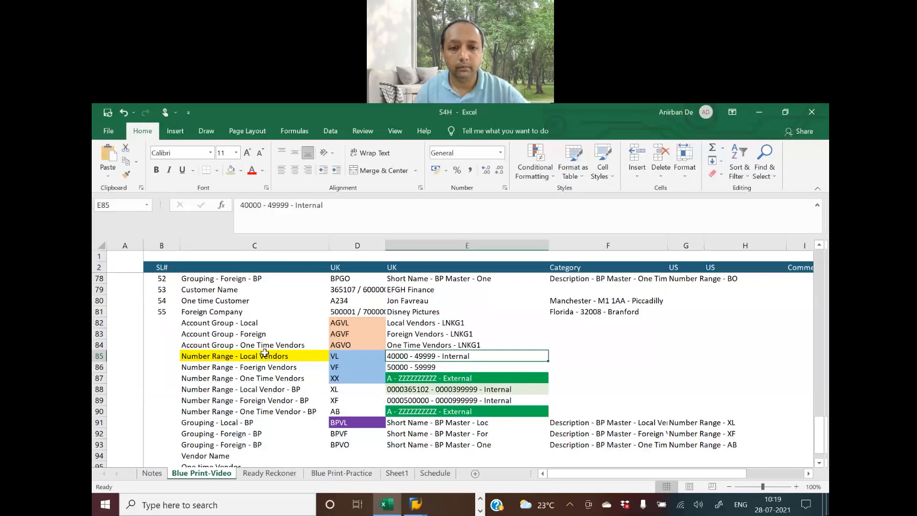
{"action": "key", "text": "alt+Tab"}
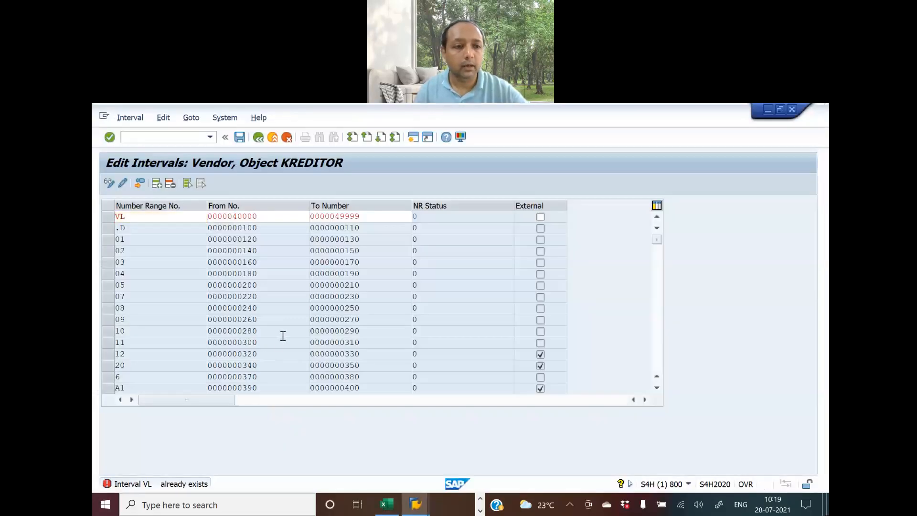
{"action": "key", "text": "Return"}
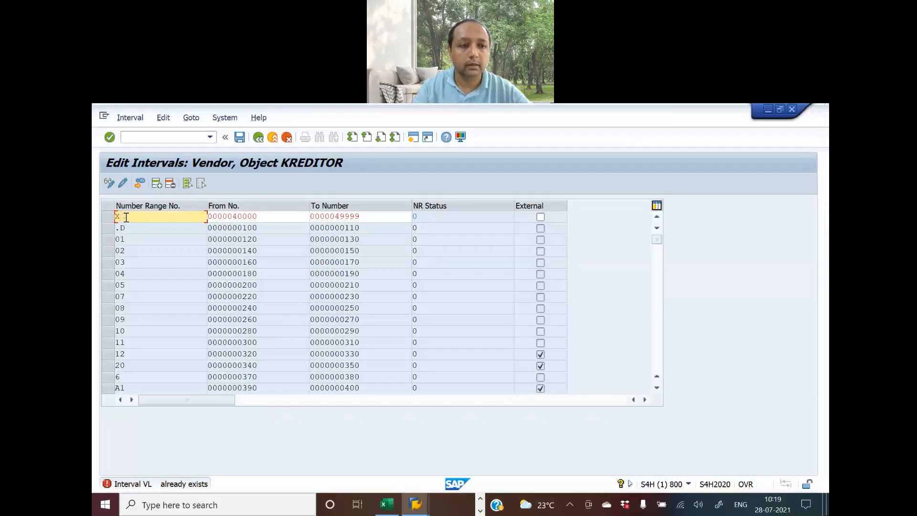
{"action": "key", "text": "Return"}
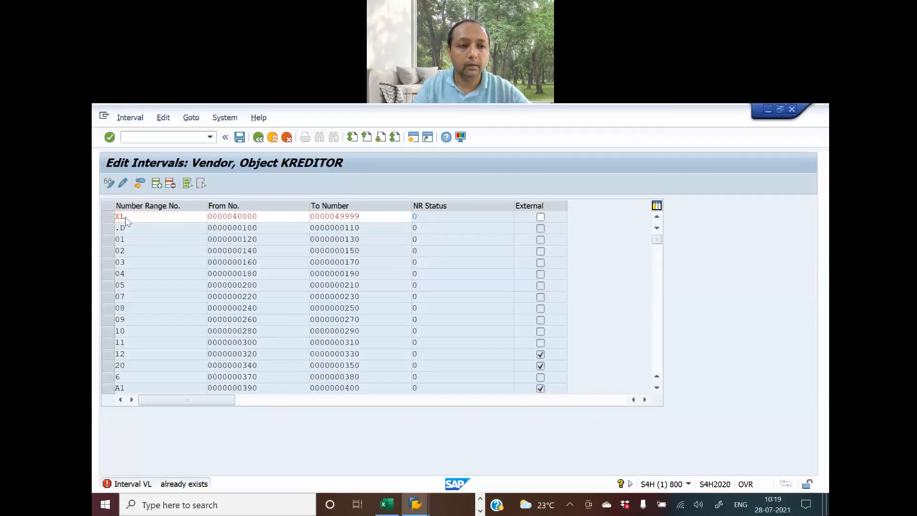
{"action": "key", "text": "alt+Tab"}
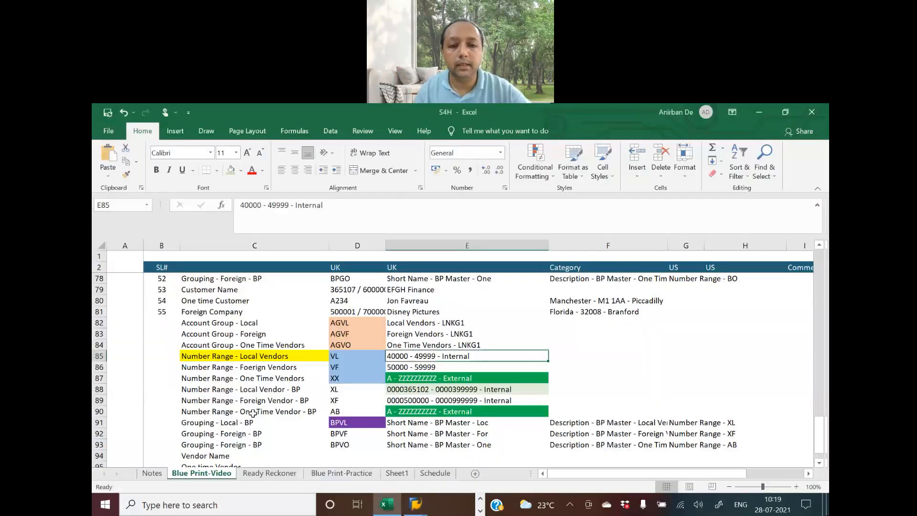
Change blueprint code D85 from VL to XL and D86 from VF to XF
{"action": "left_click", "coordinate": [340, 359]}
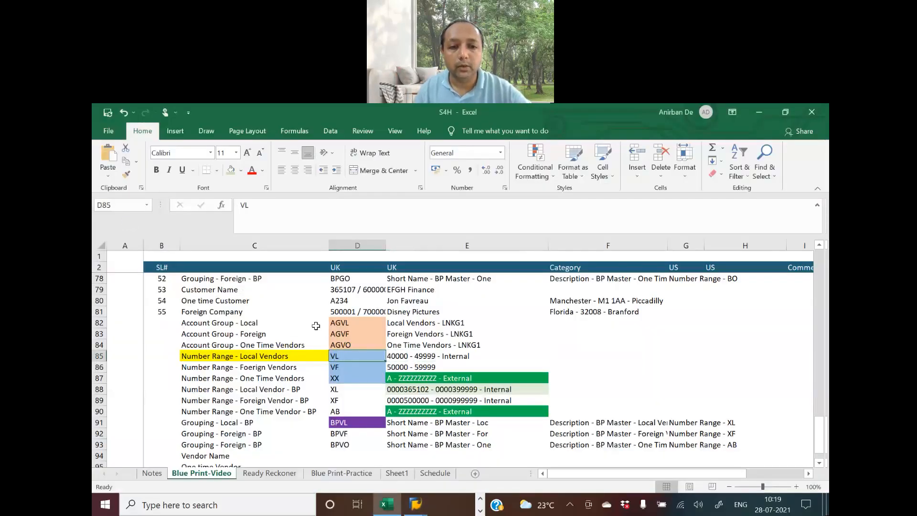
{"action": "left_click", "coordinate": [240, 205]}
{"action": "key", "text": "Delete"}
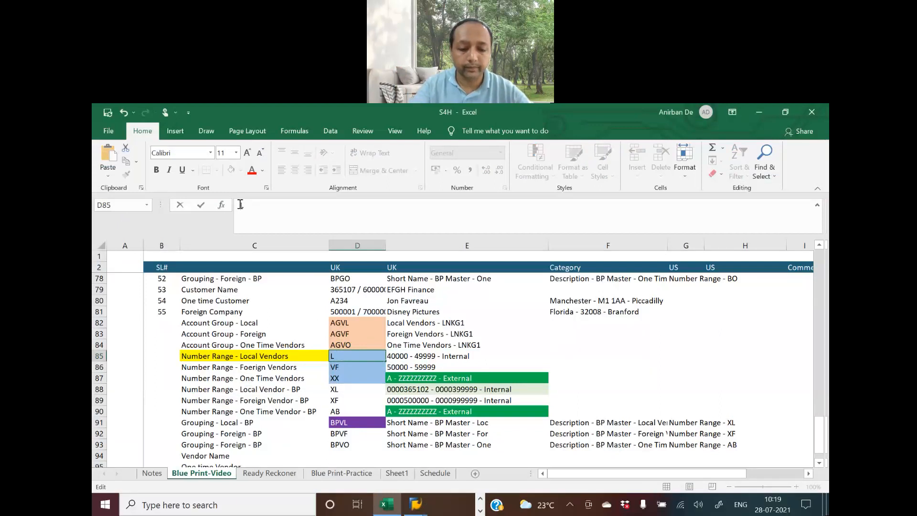
{"action": "type", "text": "X"}
{"action": "key", "text": "Return"}
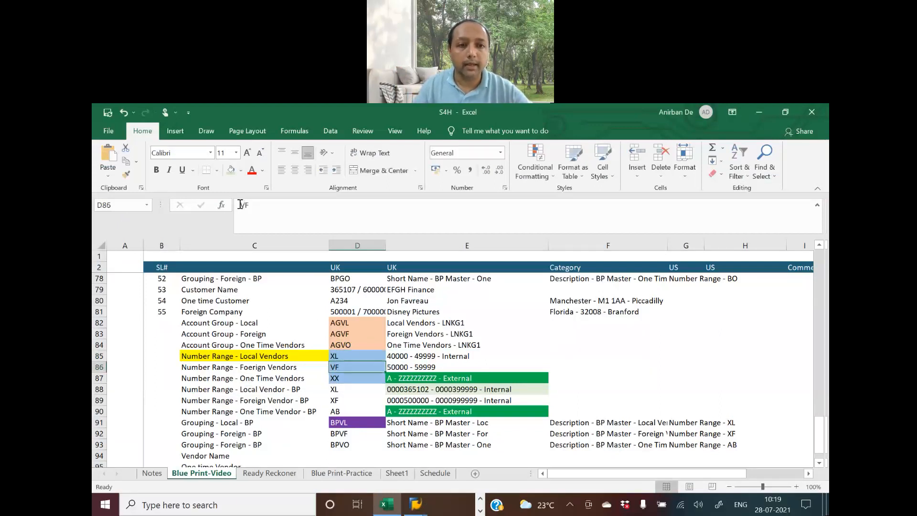
{"action": "left_click", "coordinate": [240, 205]}
{"action": "key", "text": "Delete"}
{"action": "type", "text": "X"}
{"action": "key", "text": "Return"}
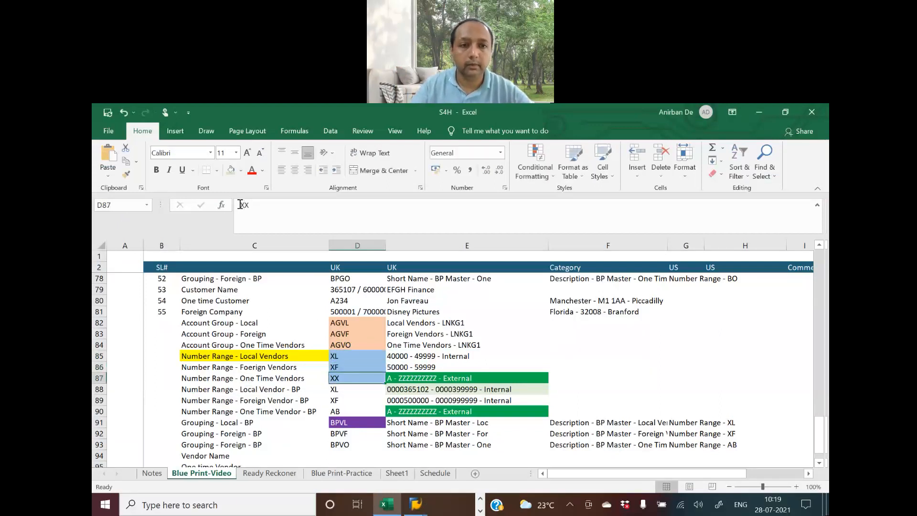
{"action": "left_click", "coordinate": [360, 356]}
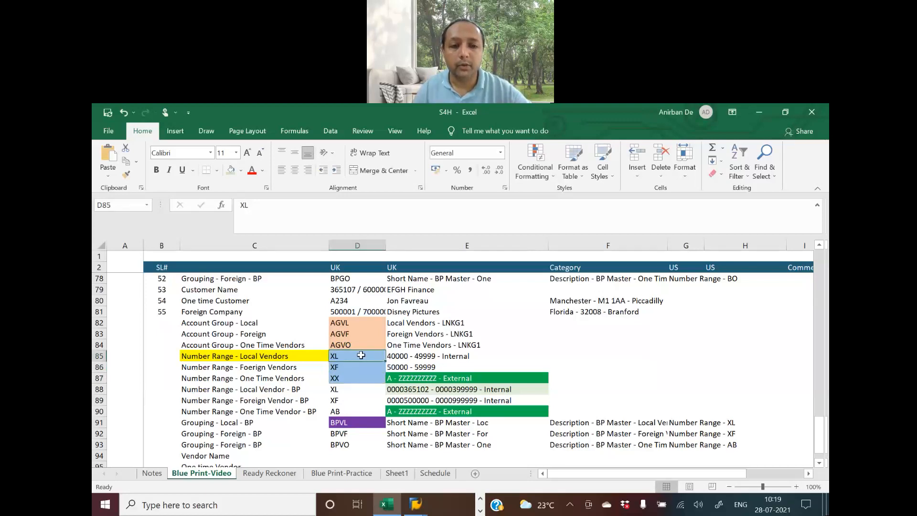
{"action": "key", "text": "alt+Tab"}
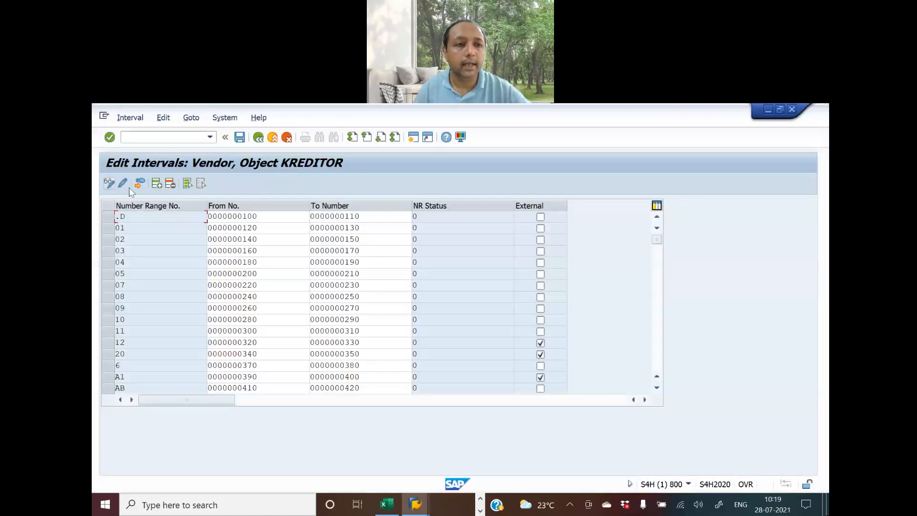
{"action": "left_click", "coordinate": [140, 184]}
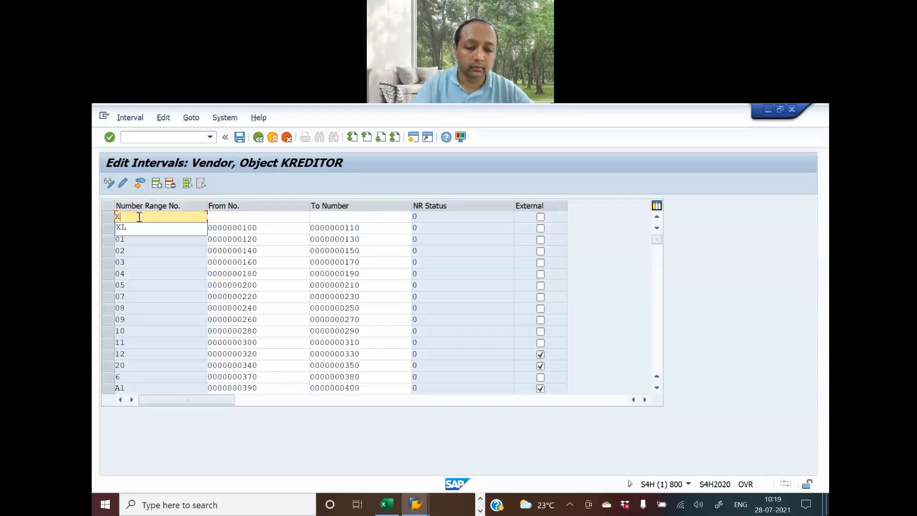
{"action": "key", "text": "Tab"}
{"action": "key", "text": "alt+Tab"}
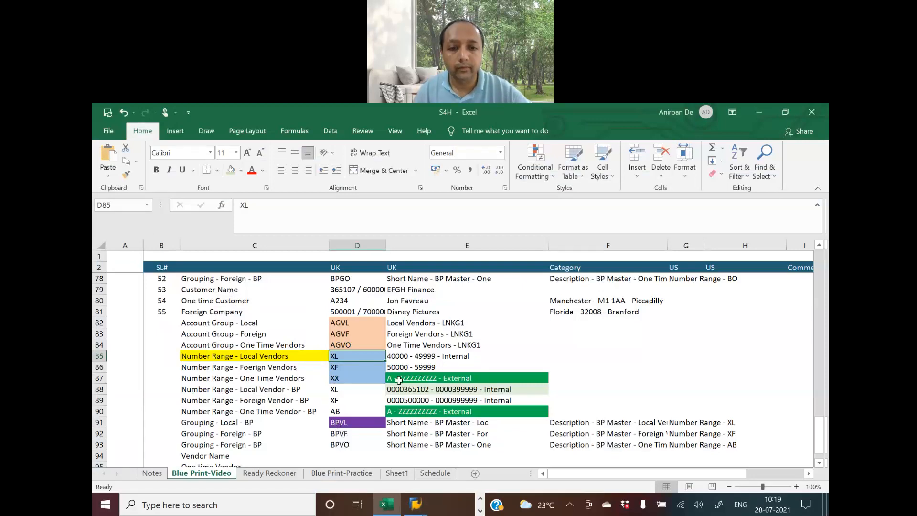
{"action": "left_click", "coordinate": [391, 368]}
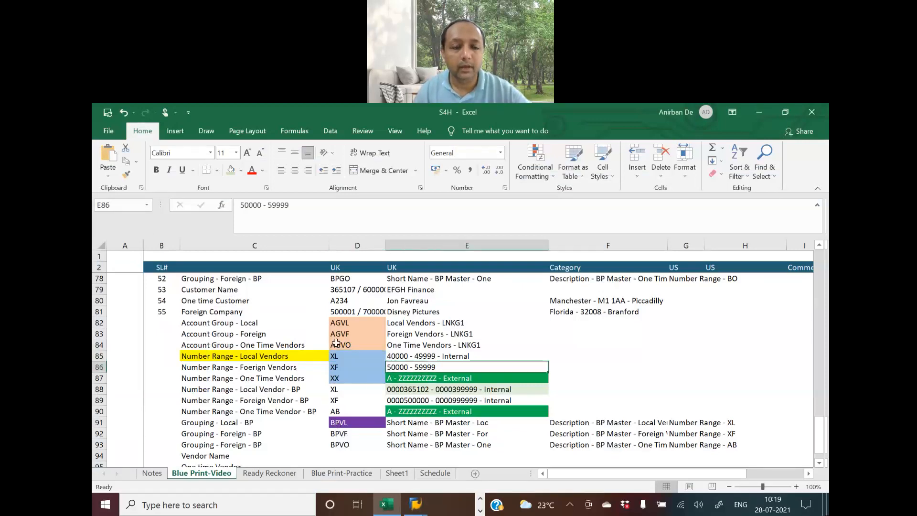
{"action": "key", "text": "alt+Tab"}
{"action": "type", "text": "00000"}
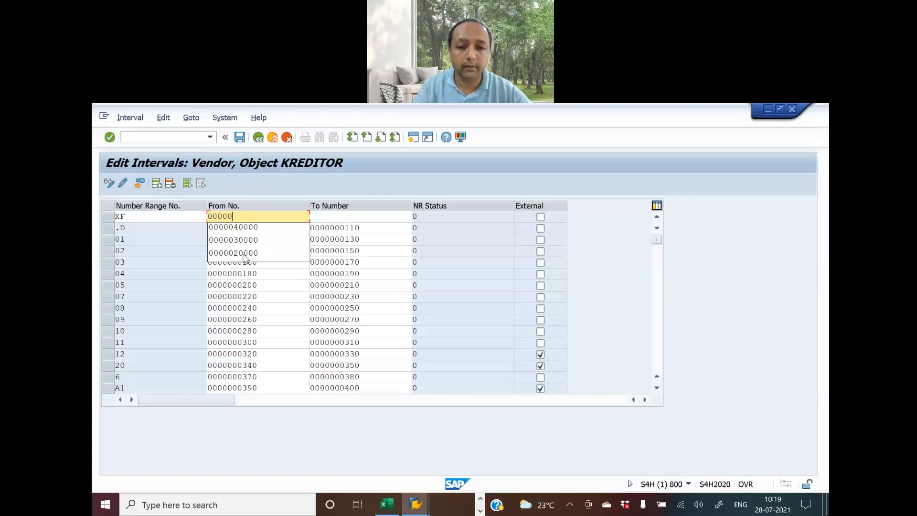
{"action": "key", "text": "alt+Tab"}
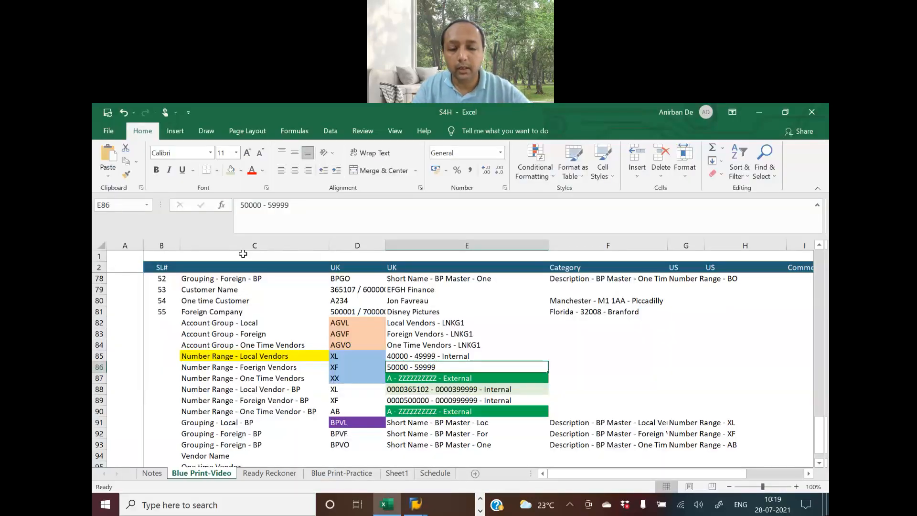
{"action": "key", "text": "alt+Tab"}
{"action": "type", "text": "5"}
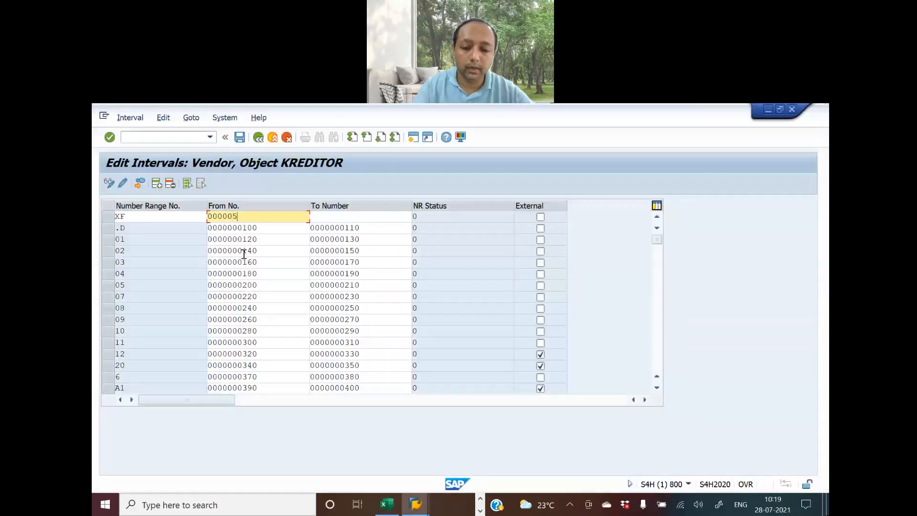
{"action": "type", "text": "0000"}
{"action": "key", "text": "Tab"}
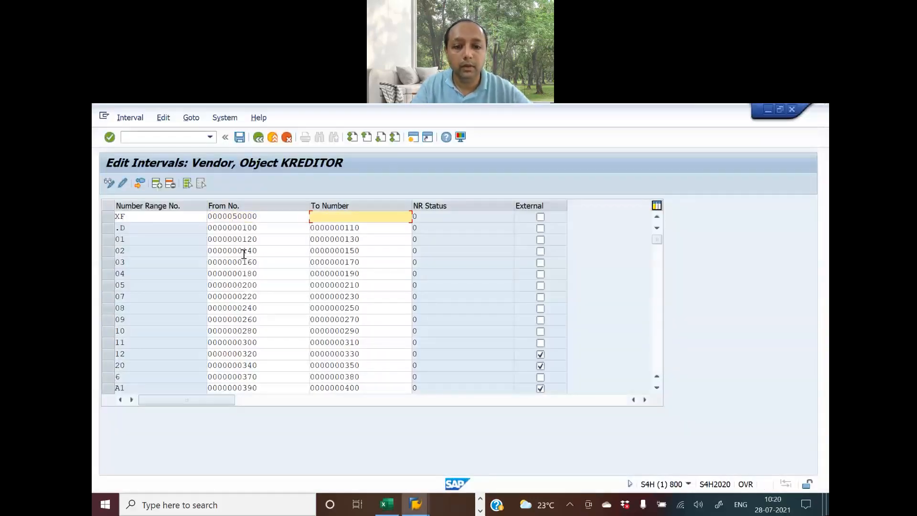
{"action": "type", "text": "00000"}
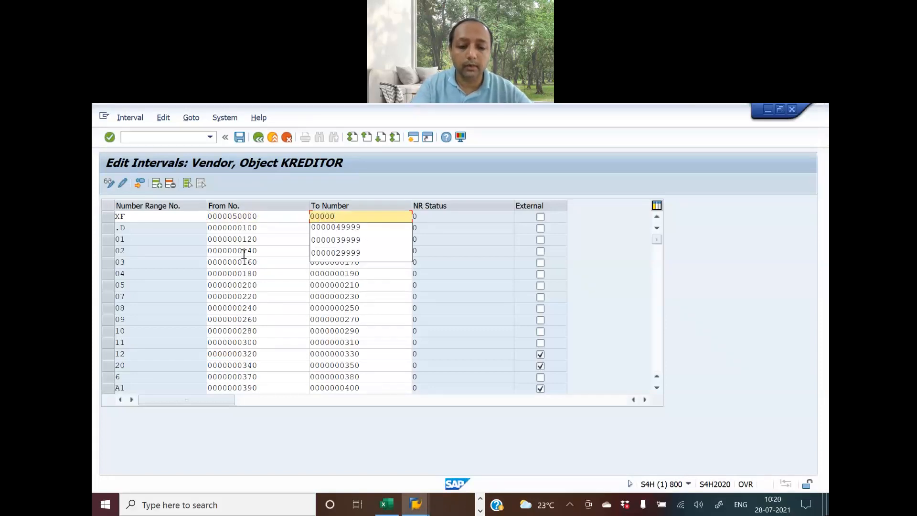
{"action": "type", "text": "59999"}
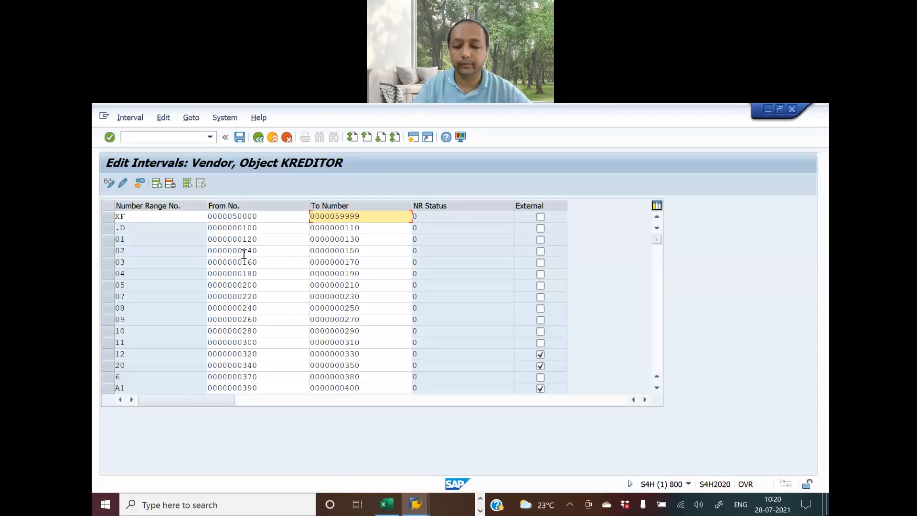
{"action": "key", "text": "Return"}
{"action": "key", "text": "alt+Tab"}
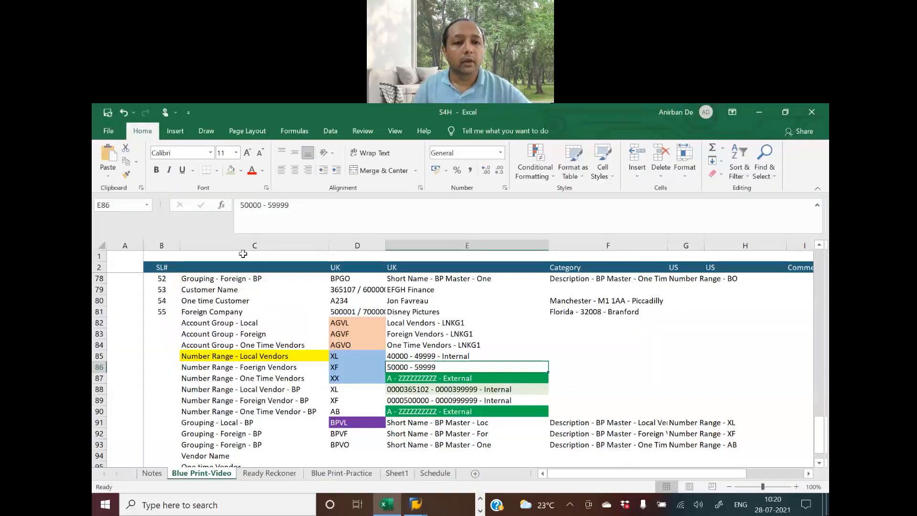
Check blueprint ranges XL 40000–49999, XF 50000–59999 and external XX A – ZZZZZZZZZZ
{"action": "left_click", "coordinate": [346, 379]}
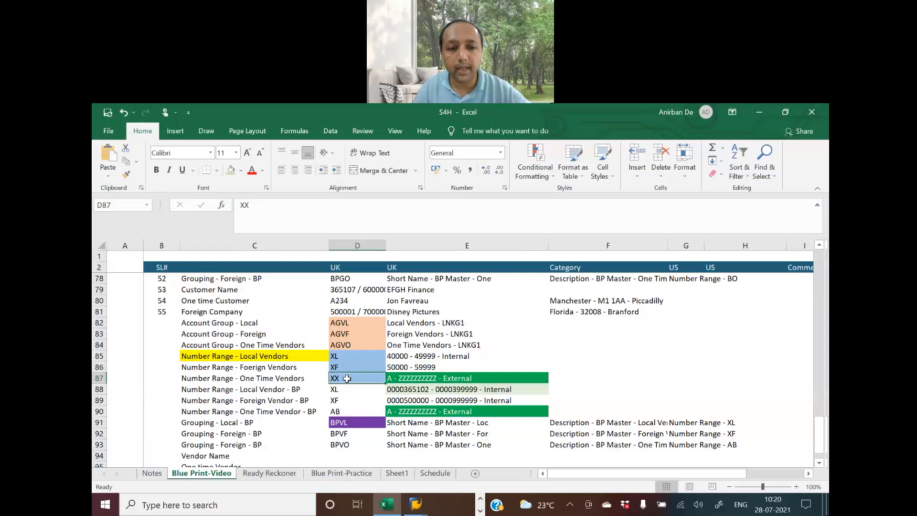
{"action": "left_click", "coordinate": [398, 355]}
{"action": "left_click", "coordinate": [399, 366]}
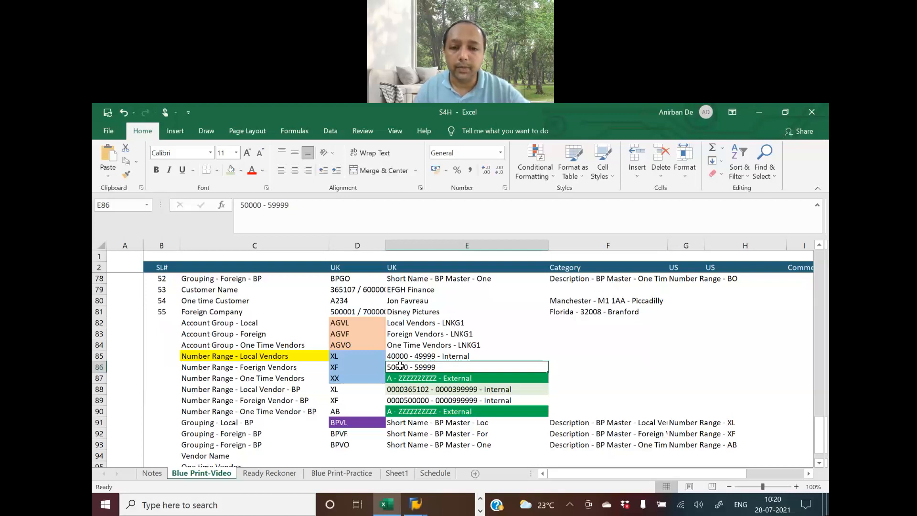
{"action": "left_click", "coordinate": [400, 377]}
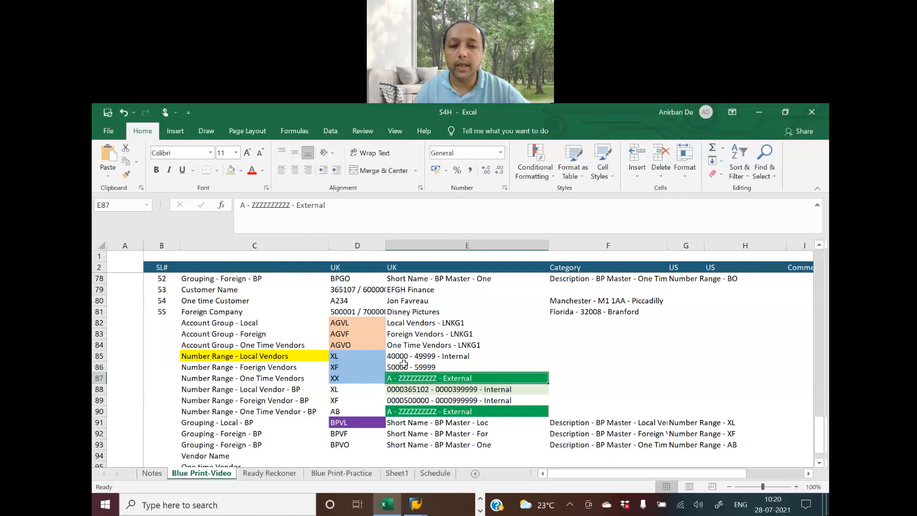
{"action": "left_click", "coordinate": [351, 379]}
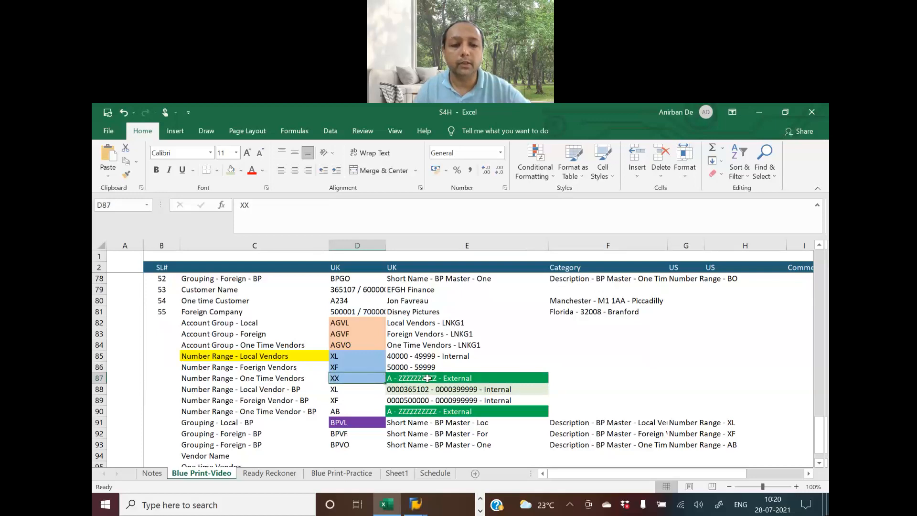
{"action": "key", "text": "alt+Tab"}
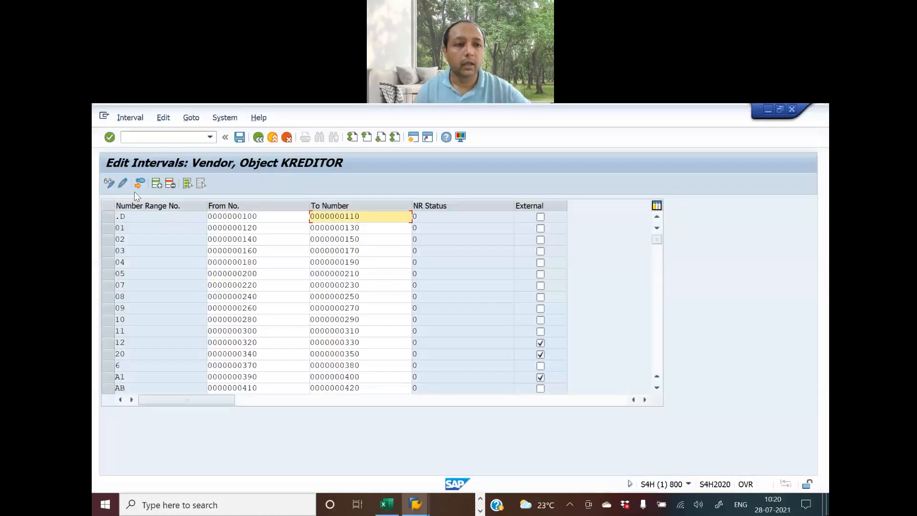
Insert another interval row, scroll the KREDITOR table to verify XF, XL and XX, then try exiting
{"action": "left_click", "coordinate": [157, 183]}
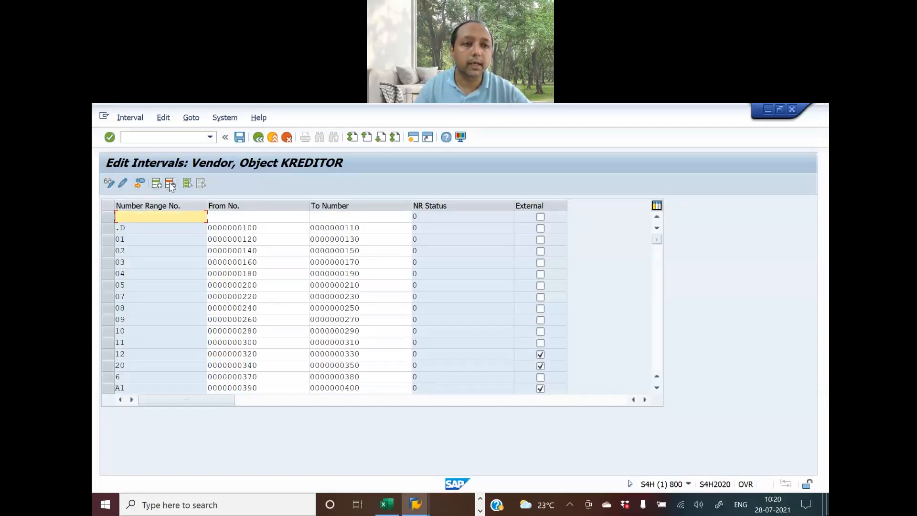
{"action": "scroll", "coordinate": [262, 286], "scroll_direction": "down", "scroll_amount": 2}
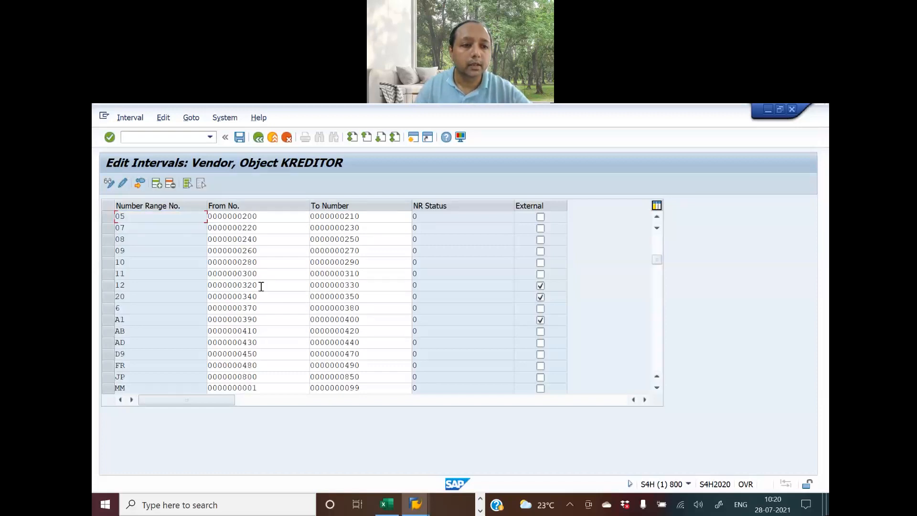
{"action": "scroll", "coordinate": [262, 286], "scroll_direction": "down", "scroll_amount": 3}
{"action": "scroll", "coordinate": [262, 290], "scroll_direction": "down", "scroll_amount": 2}
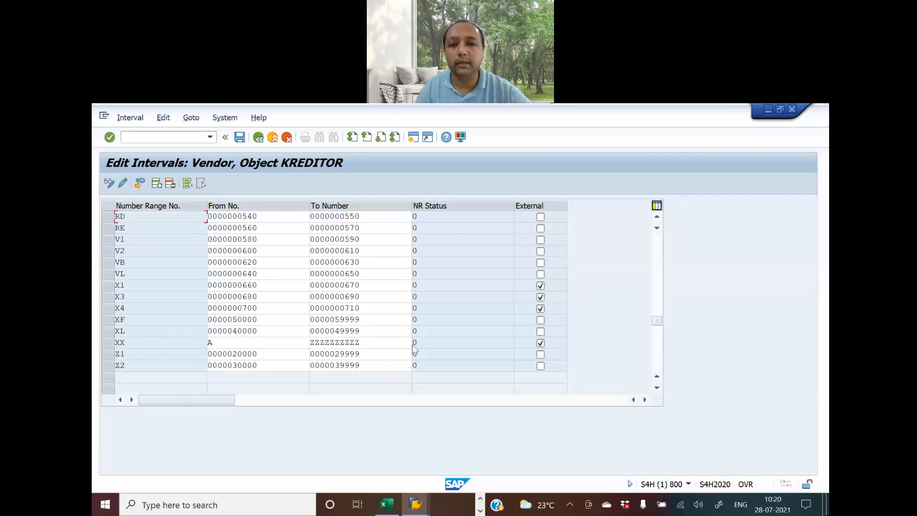
{"action": "key", "text": "alt+Tab"}
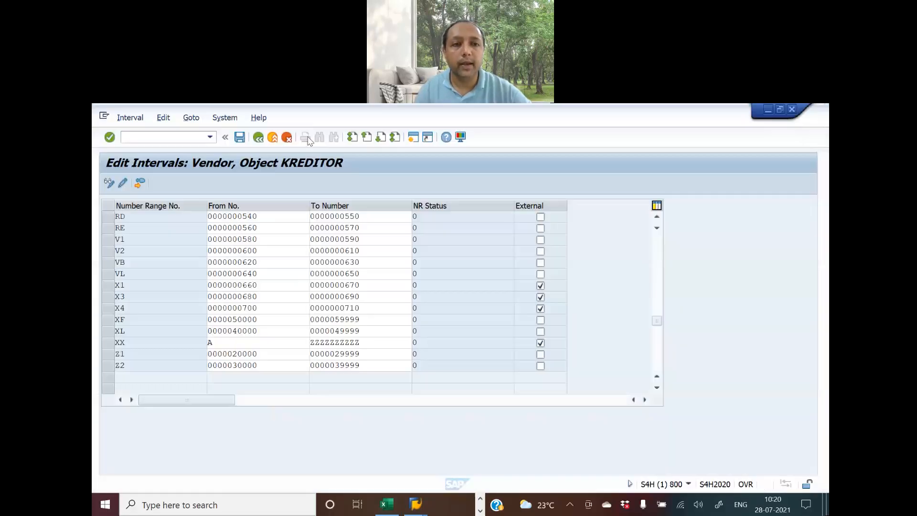
{"action": "key", "text": "alt+Tab"}
{"action": "left_click", "coordinate": [288, 137]}
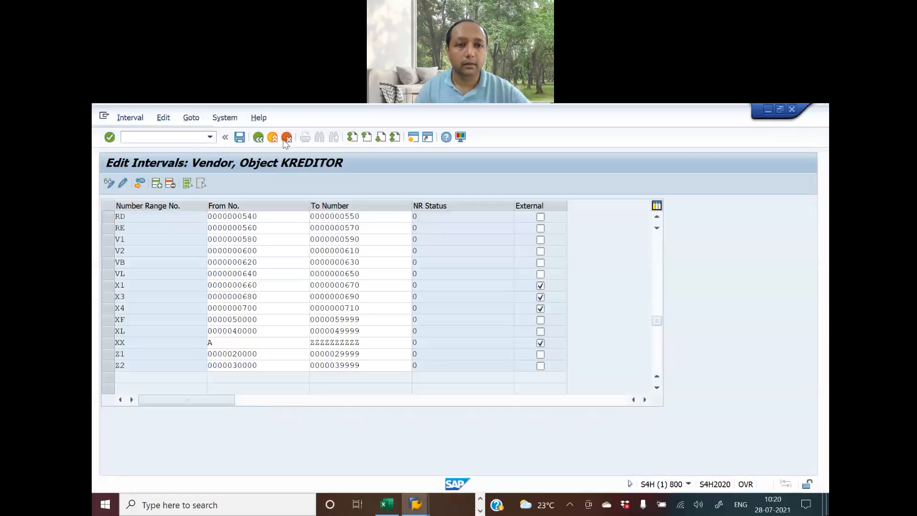
Stay in the editor, save the XF, XL and XX intervals and acknowledge the transport notice
{"action": "left_click", "coordinate": [431, 354]}
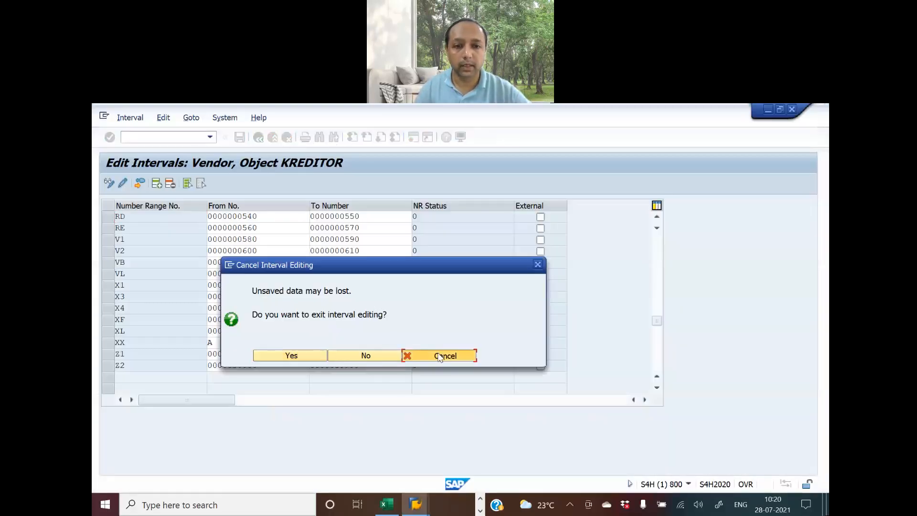
{"action": "left_click", "coordinate": [240, 138]}
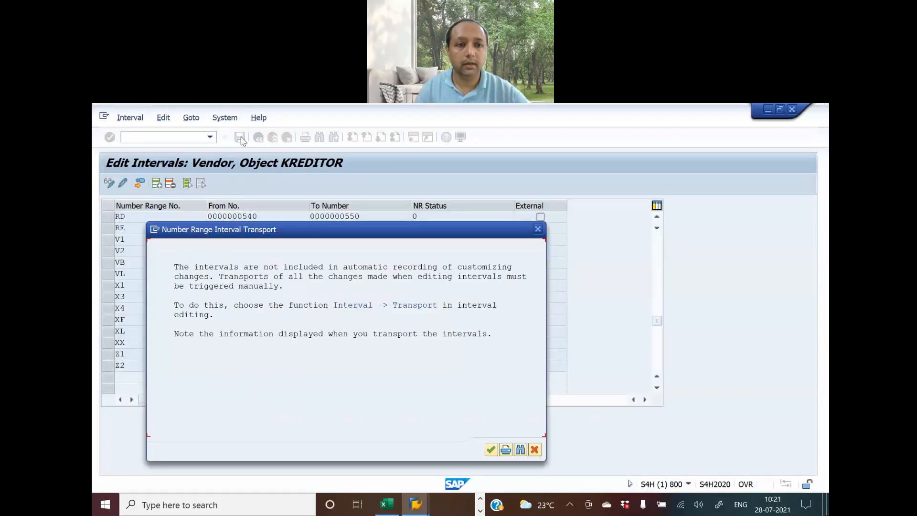
{"action": "left_click", "coordinate": [492, 449]}
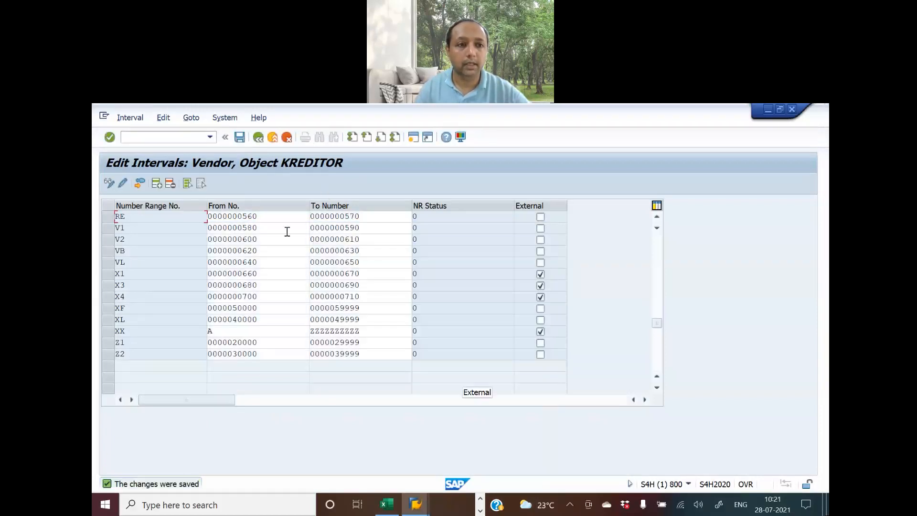
{"action": "scroll", "coordinate": [281, 263], "scroll_direction": "up", "scroll_amount": 2}
{"action": "scroll", "coordinate": [281, 263], "scroll_direction": "down", "scroll_amount": 2}
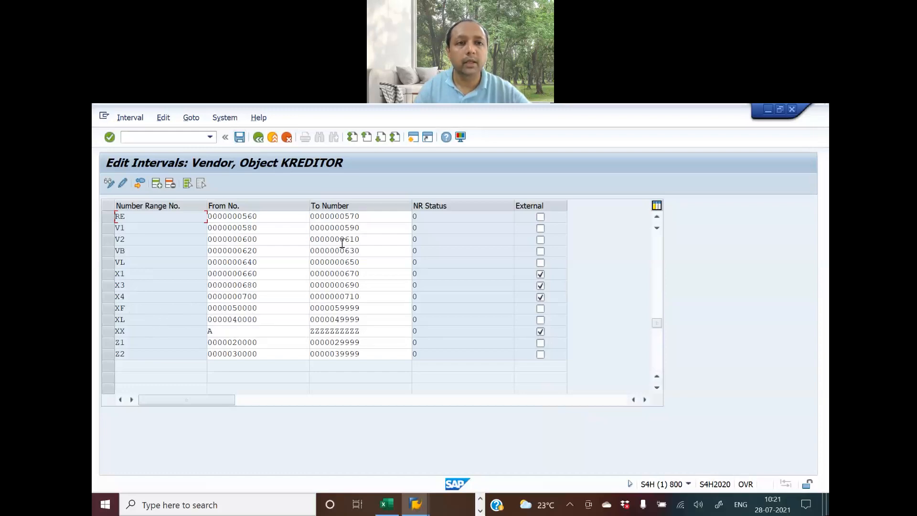
{"action": "key", "text": "alt+Tab"}
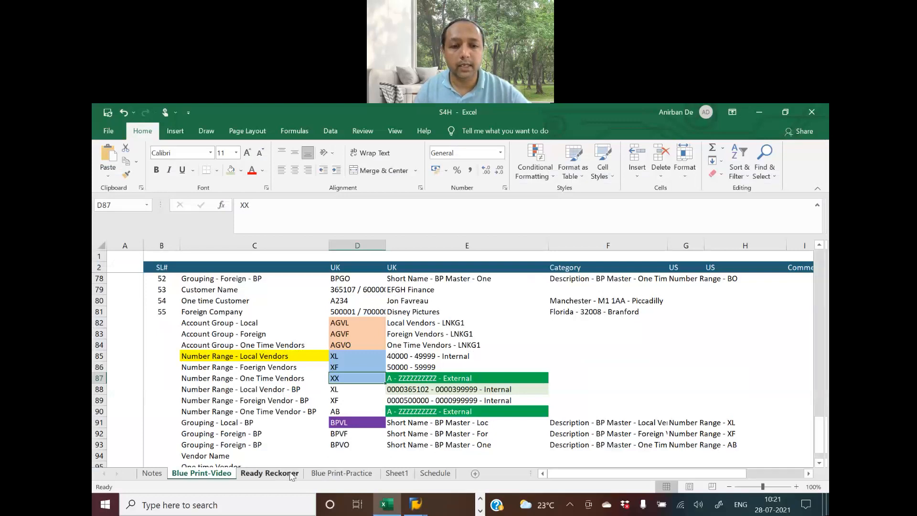
{"action": "left_click", "coordinate": [270, 473]}
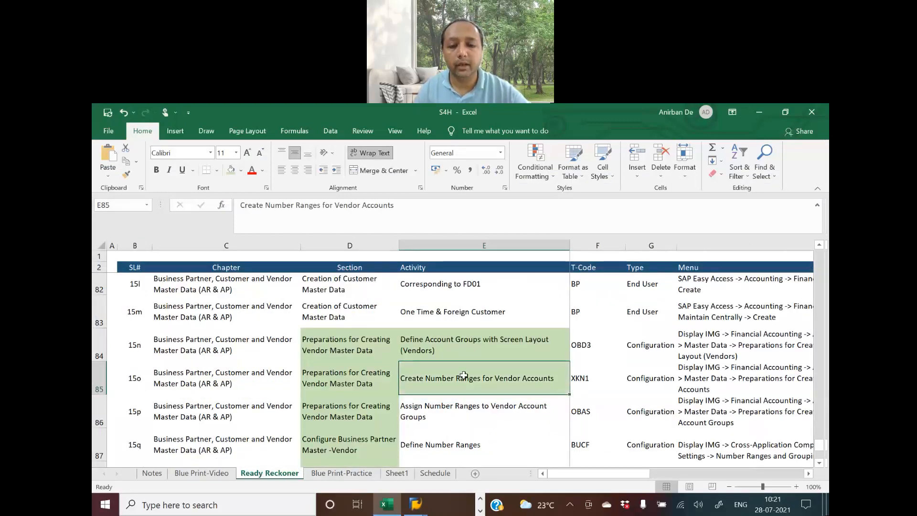
{"action": "scroll", "coordinate": [463, 374], "scroll_direction": "down", "scroll_amount": 1}
{"action": "left_click", "coordinate": [439, 323]}
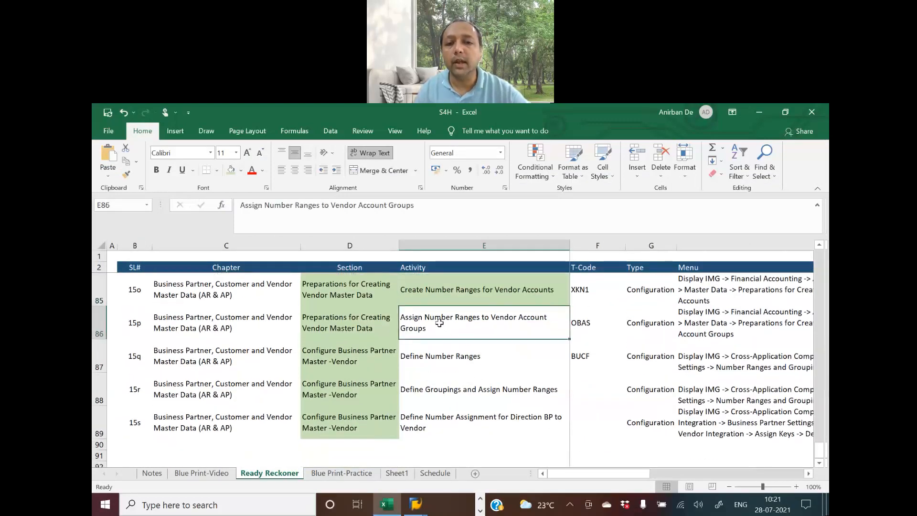
{"action": "scroll", "coordinate": [440, 323], "scroll_direction": "up", "scroll_amount": 1}
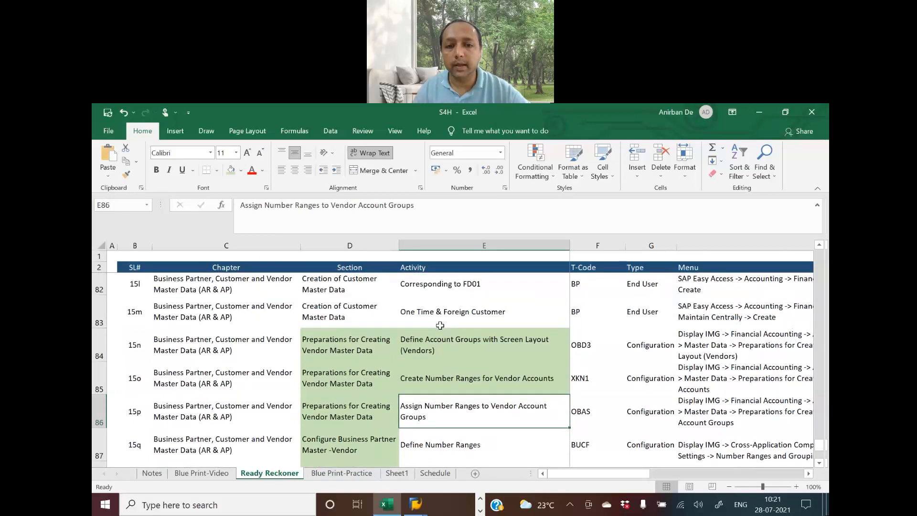
{"action": "left_click", "coordinate": [447, 352]}
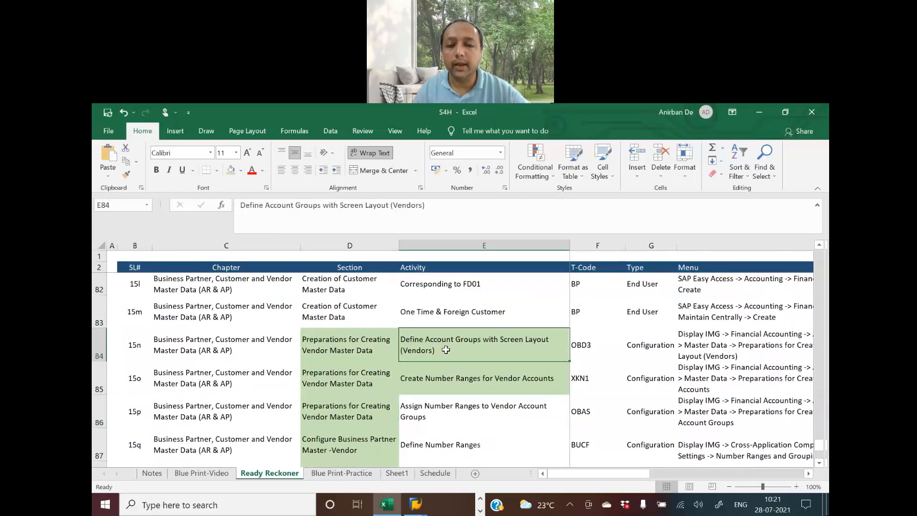
{"action": "left_click", "coordinate": [450, 384]}
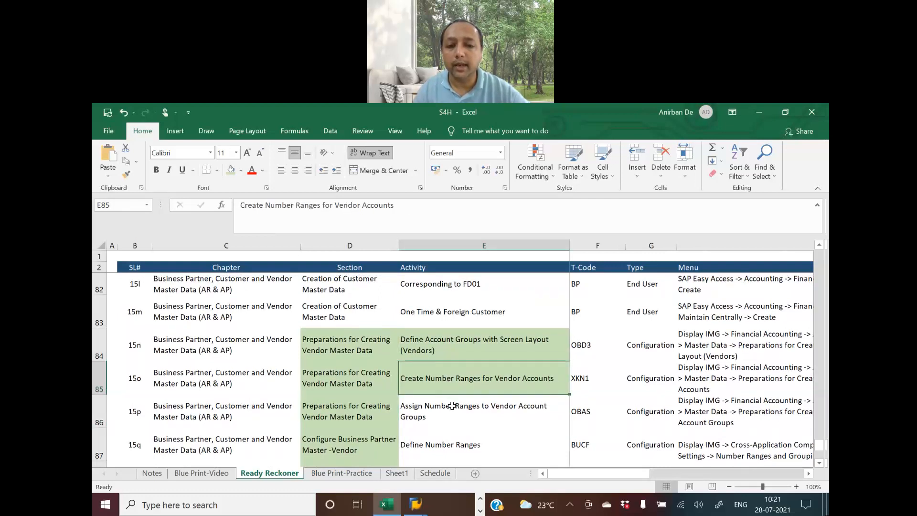
{"action": "left_click", "coordinate": [452, 405]}
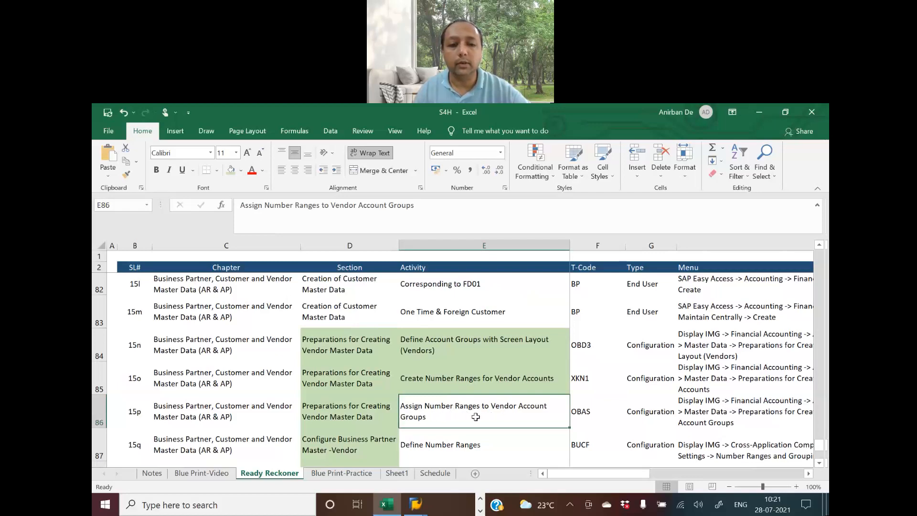
{"action": "key", "text": "alt+Tab"}
{"action": "key", "text": "alt+Tab"}
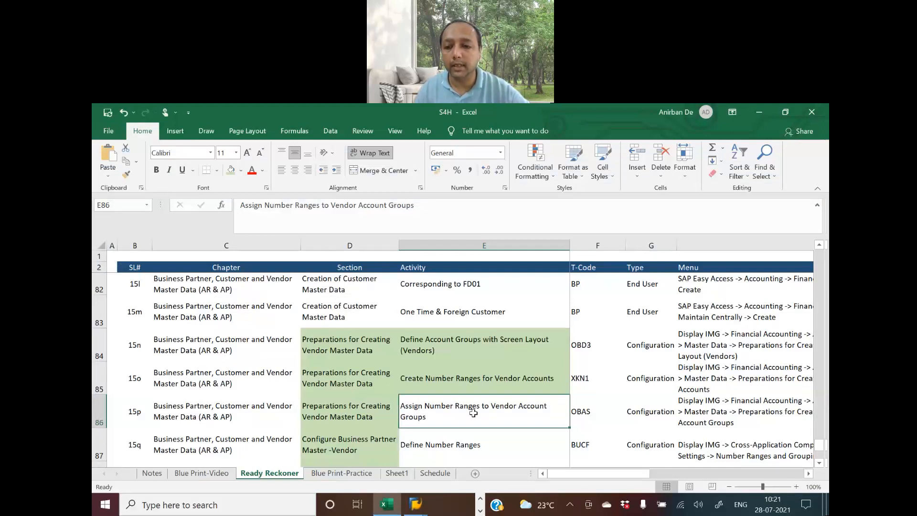
{"action": "left_click", "coordinate": [474, 345]}
{"action": "left_click", "coordinate": [485, 382]}
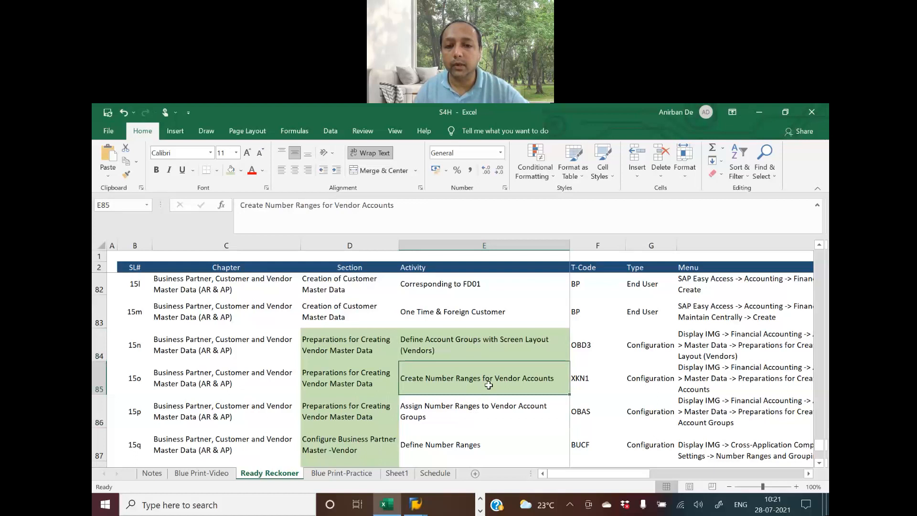
{"action": "left_click", "coordinate": [488, 410]}
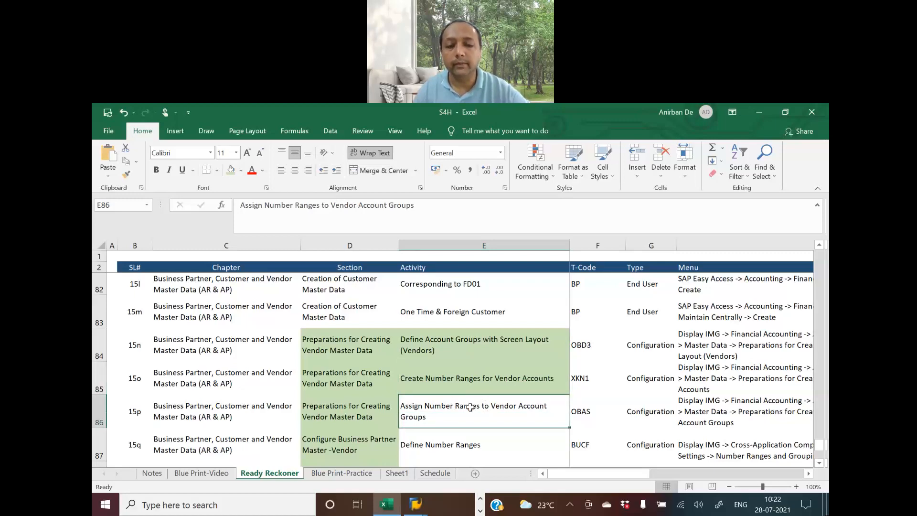
Go back to the IMG tree and run Assign Number Ranges to Vendor Account Groups
{"action": "key", "text": "alt+Tab"}
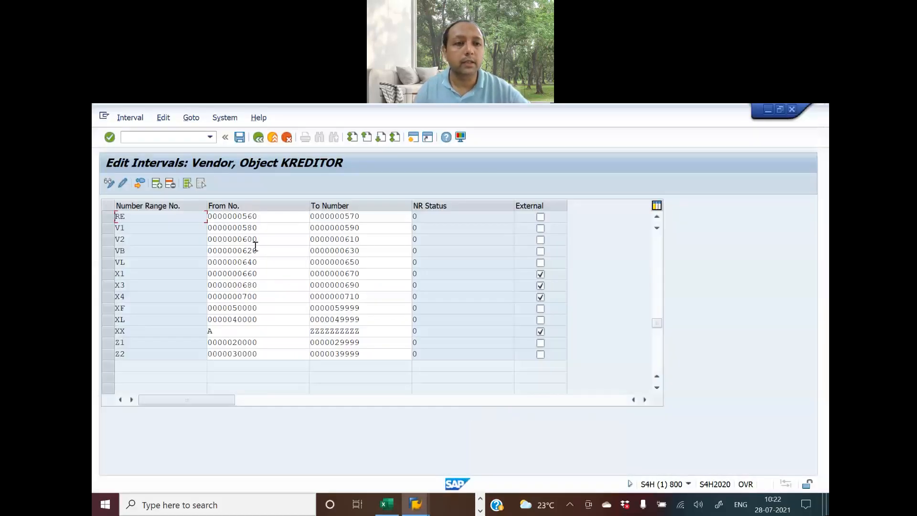
{"action": "left_click", "coordinate": [258, 138]}
{"action": "left_click", "coordinate": [258, 138]}
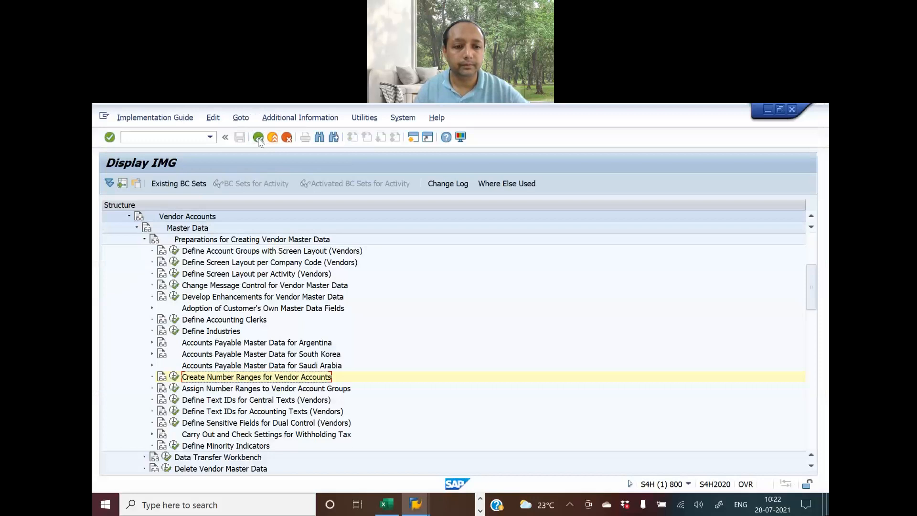
{"action": "left_click", "coordinate": [174, 389]}
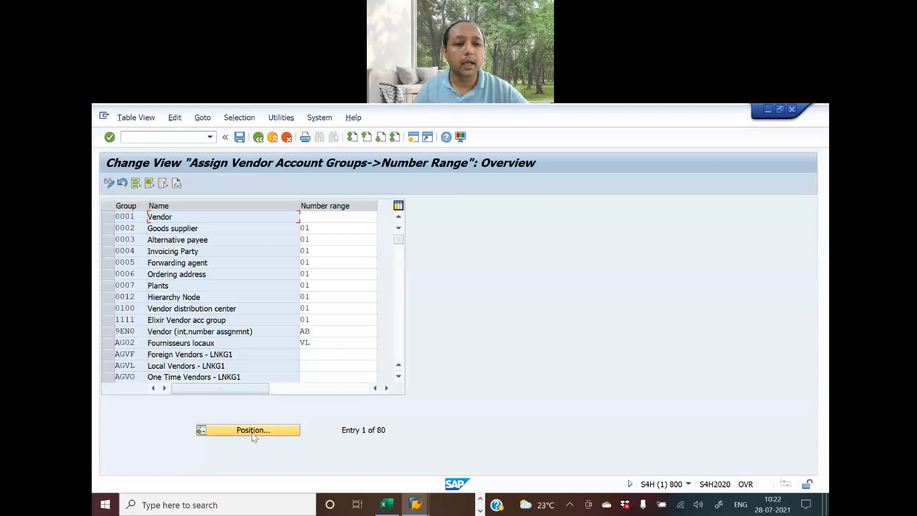
Check the planned range for account group AGVL in the Blue Print-Video sheet
{"action": "key", "text": "alt+Tab"}
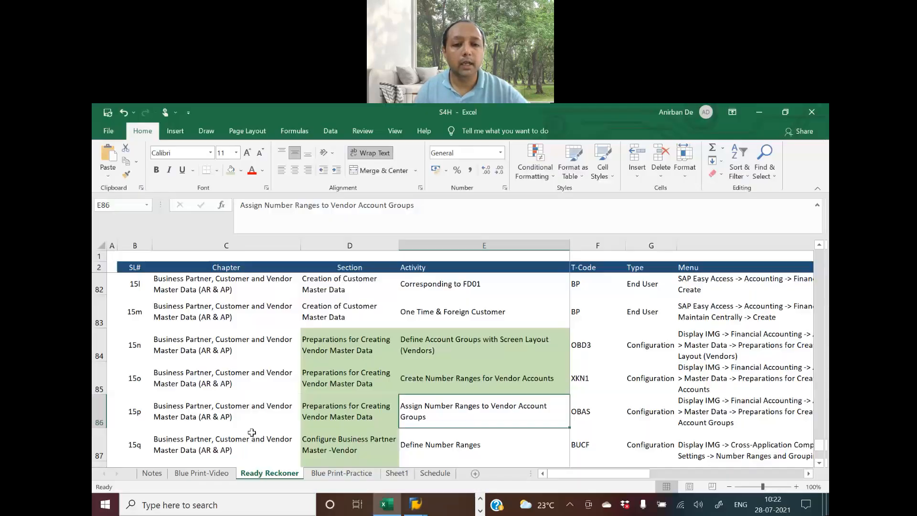
{"action": "left_click", "coordinate": [211, 471]}
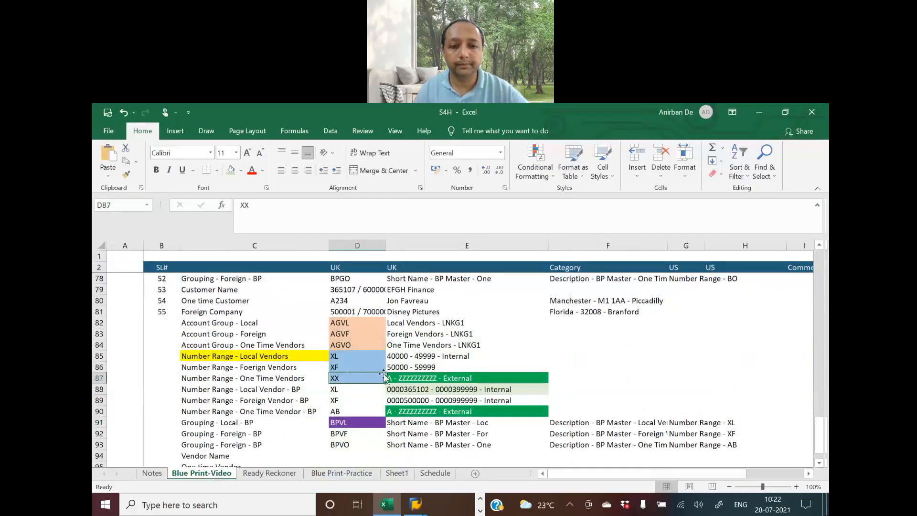
{"action": "left_click", "coordinate": [354, 324]}
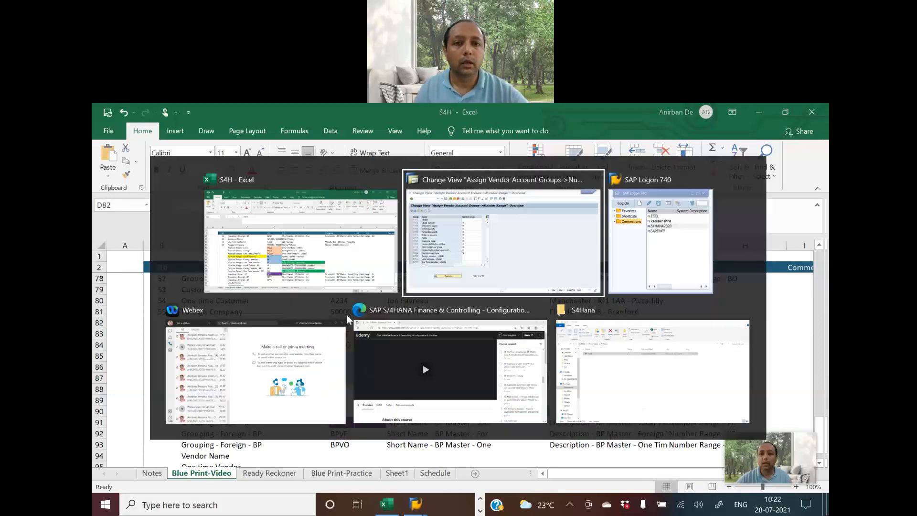
{"action": "key", "text": "alt+Tab"}
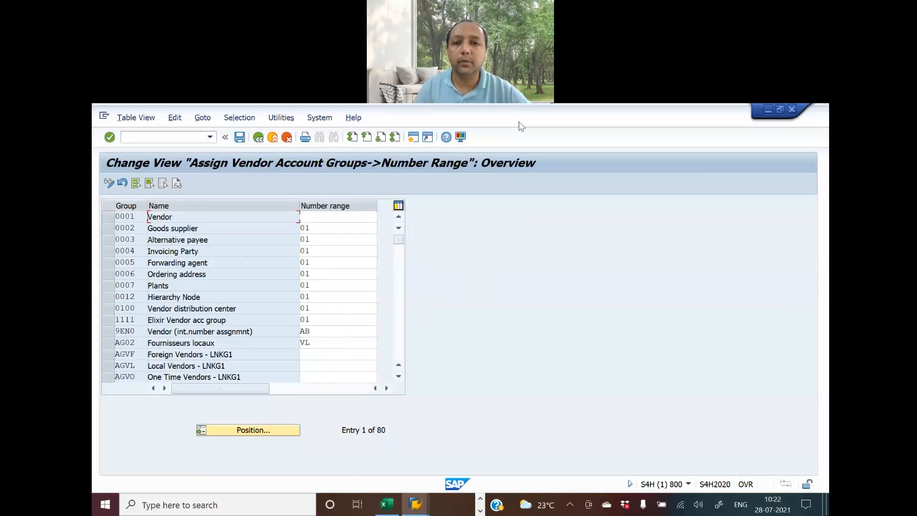
{"action": "key", "text": "alt+Tab"}
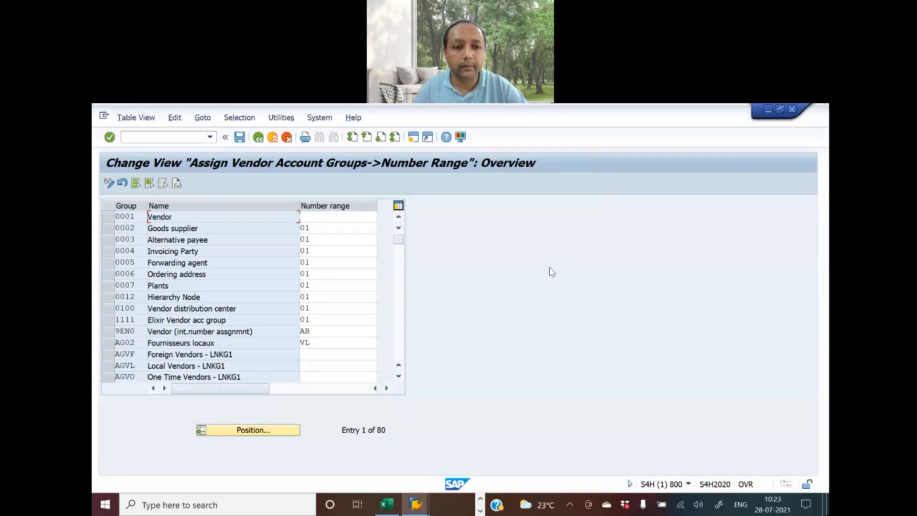
{"action": "key", "text": "alt+Tab"}
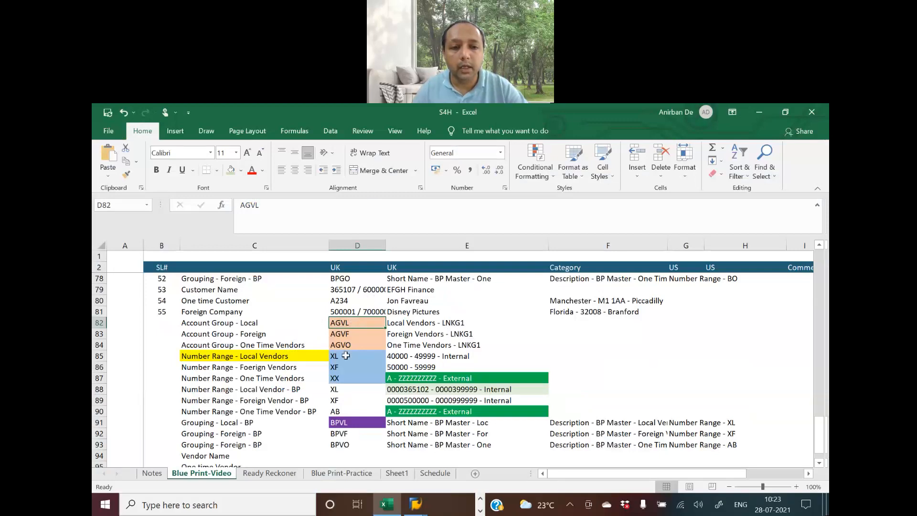
{"action": "key", "text": "alt+Tab"}
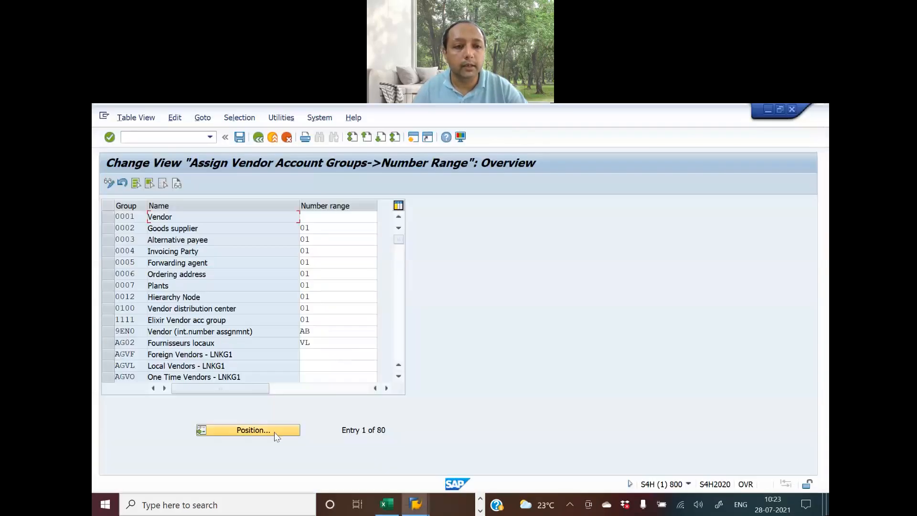
Assign number range XL to account group AGVL, copied from the blueprint
{"action": "left_click", "coordinate": [284, 430]}
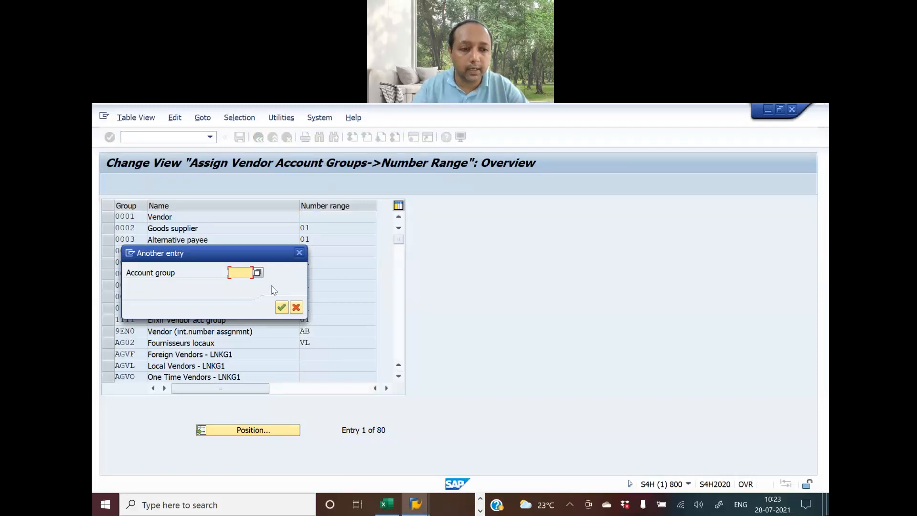
{"action": "left_click", "coordinate": [296, 307]}
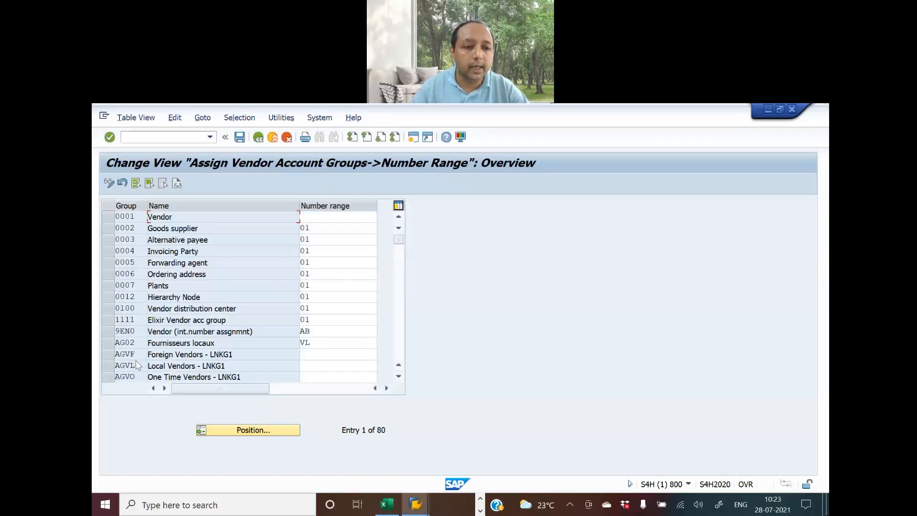
{"action": "left_click", "coordinate": [317, 365]}
{"action": "key", "text": "alt+Tab"}
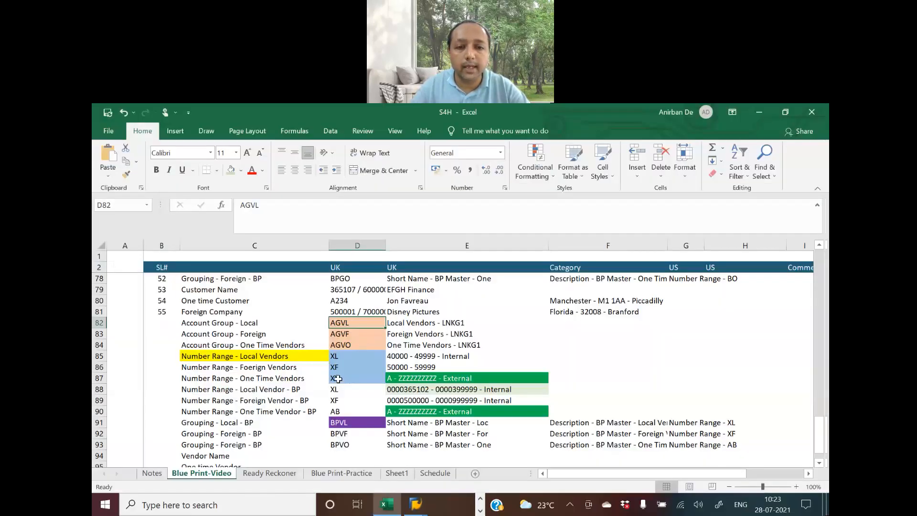
{"action": "left_click", "coordinate": [339, 357]}
{"action": "key", "text": "ctrl+c"}
{"action": "key", "text": "alt+Tab"}
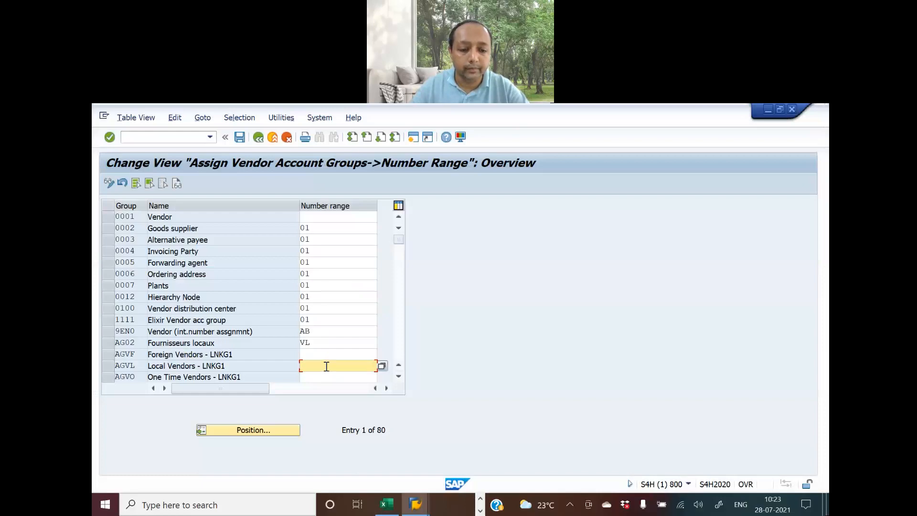
{"action": "key", "text": "ctrl+v"}
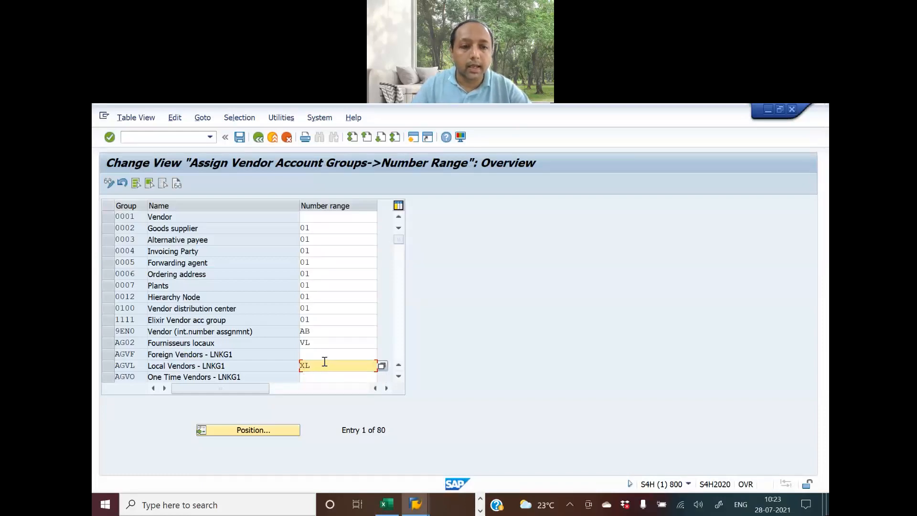
Assign number range XF to account group AGVF, copied from the blueprint
{"action": "left_click", "coordinate": [320, 354]}
{"action": "key", "text": "alt+Tab"}
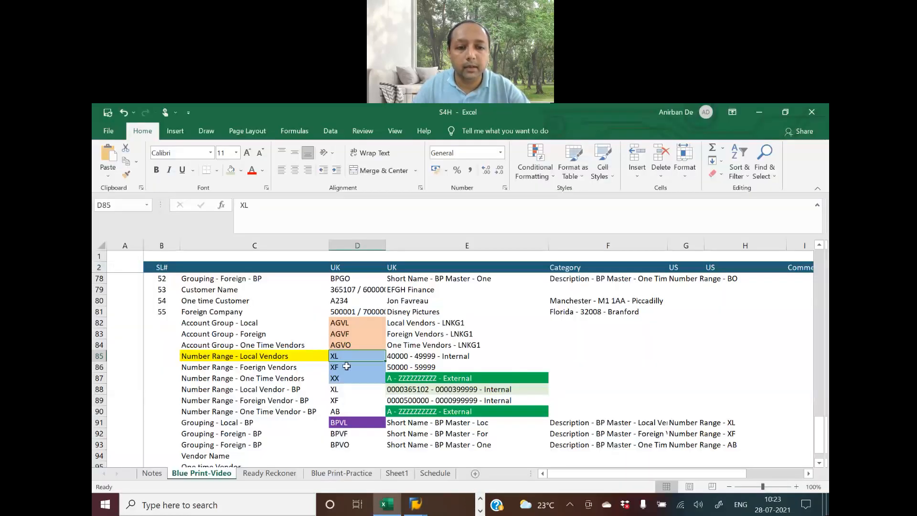
{"action": "left_click", "coordinate": [345, 367]}
{"action": "key", "text": "ctrl+c"}
{"action": "key", "text": "alt+Tab"}
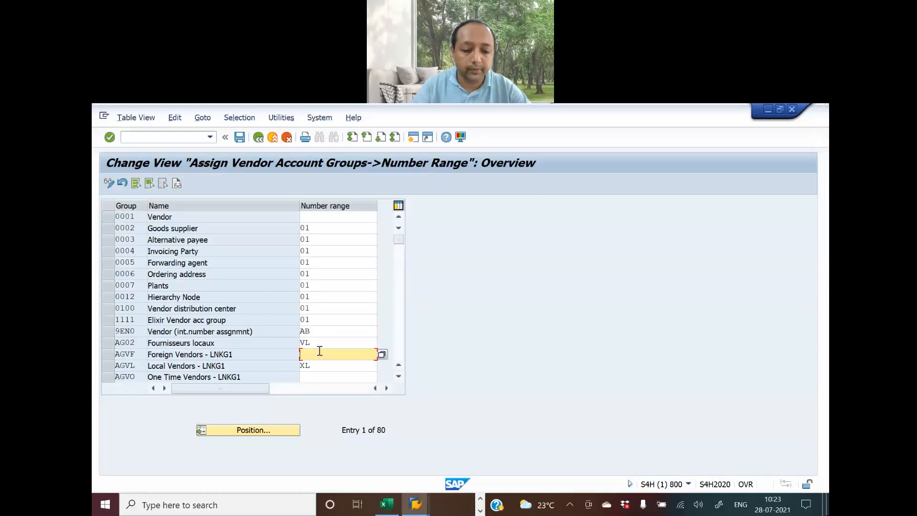
{"action": "key", "text": "ctrl+v"}
Assign number range XX to AGVO and save the assignments
{"action": "key", "text": "alt+Tab"}
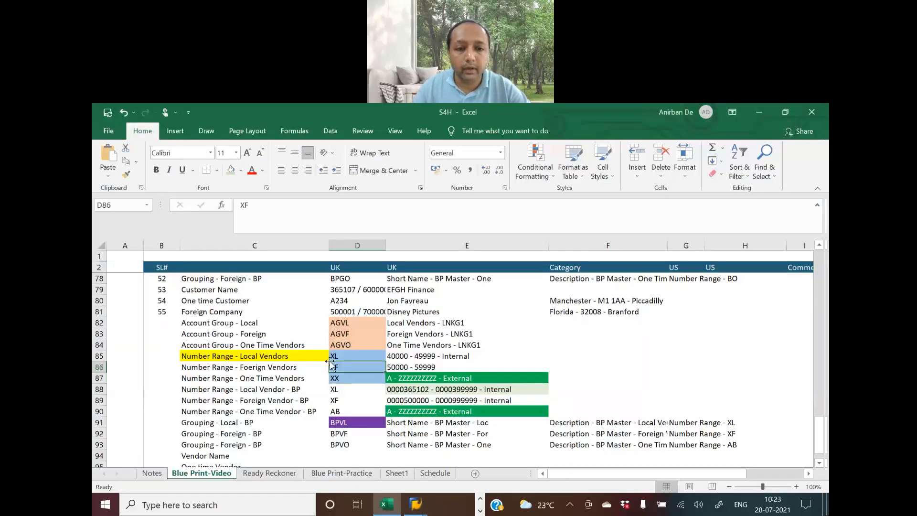
{"action": "left_click", "coordinate": [338, 377]}
{"action": "key", "text": "ctrl+c"}
{"action": "key", "text": "alt+Tab"}
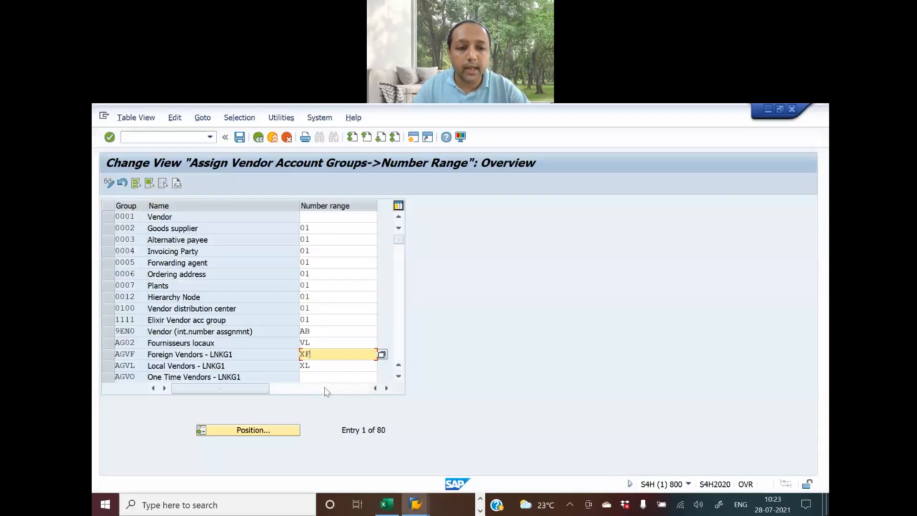
{"action": "left_click", "coordinate": [313, 375]}
{"action": "key", "text": "ctrl+v"}
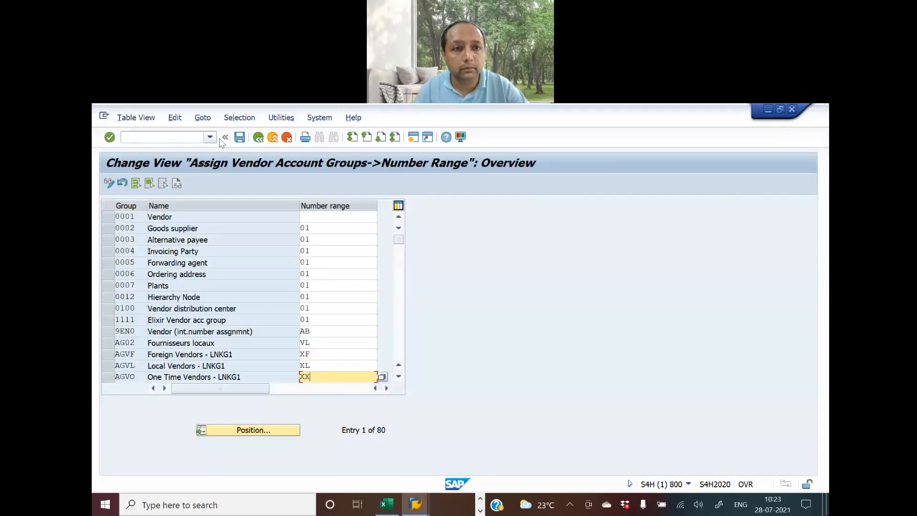
{"action": "left_click", "coordinate": [240, 138]}
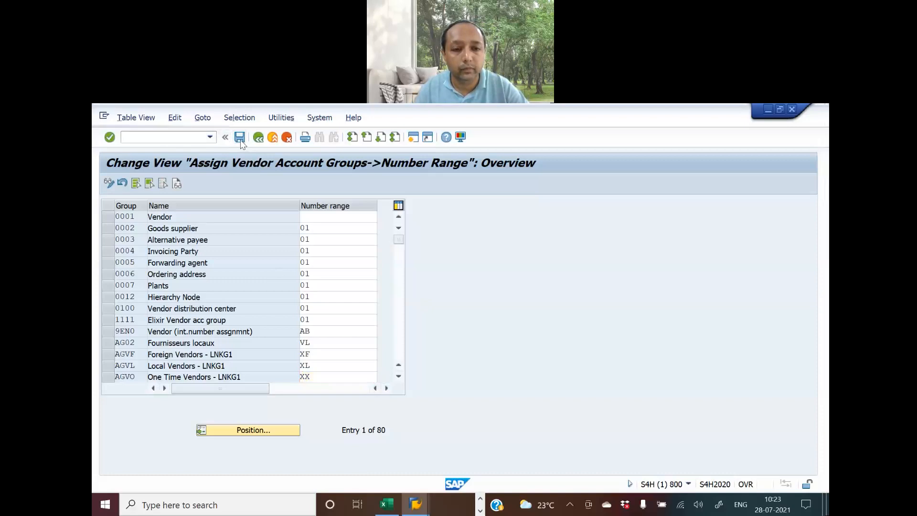
{"action": "left_click_drag", "start_coordinate": [307, 226], "coordinate": [651, 184]}
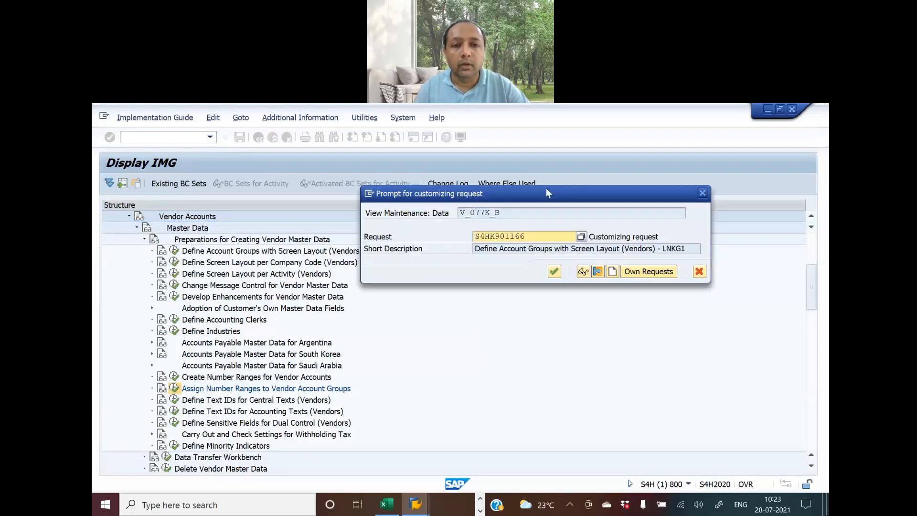
Create a customizing request described 'Assign Number Ranges to Vendor Account Groups - LNKG1' and confirm it
{"action": "key", "text": "alt+Tab"}
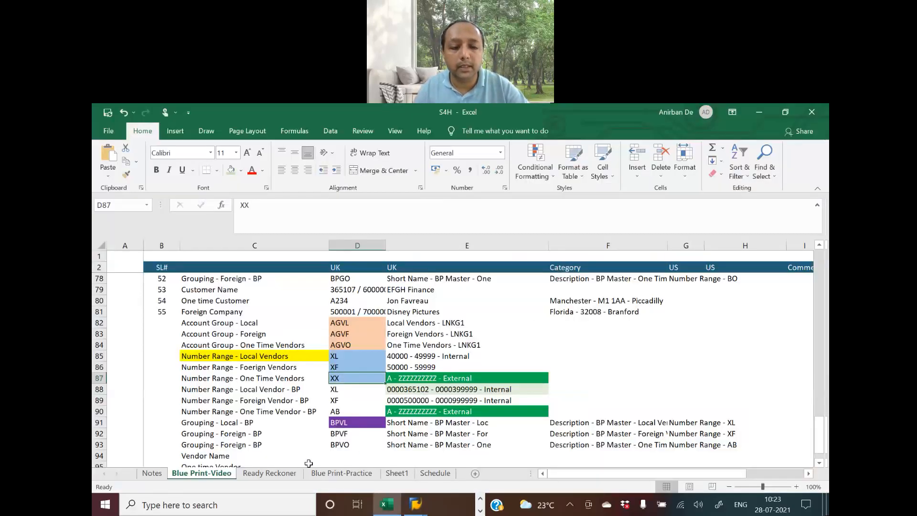
{"action": "left_click", "coordinate": [270, 472]}
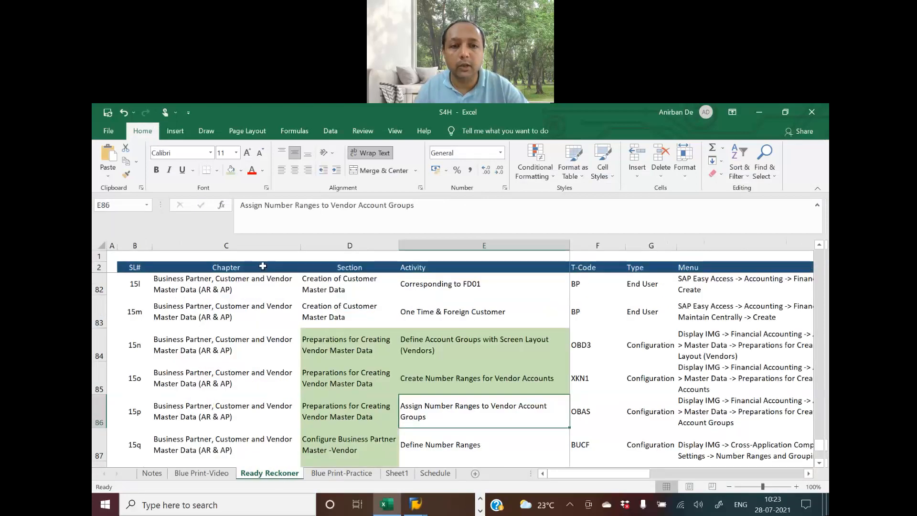
{"action": "left_click_drag", "start_coordinate": [239, 205], "coordinate": [479, 207]}
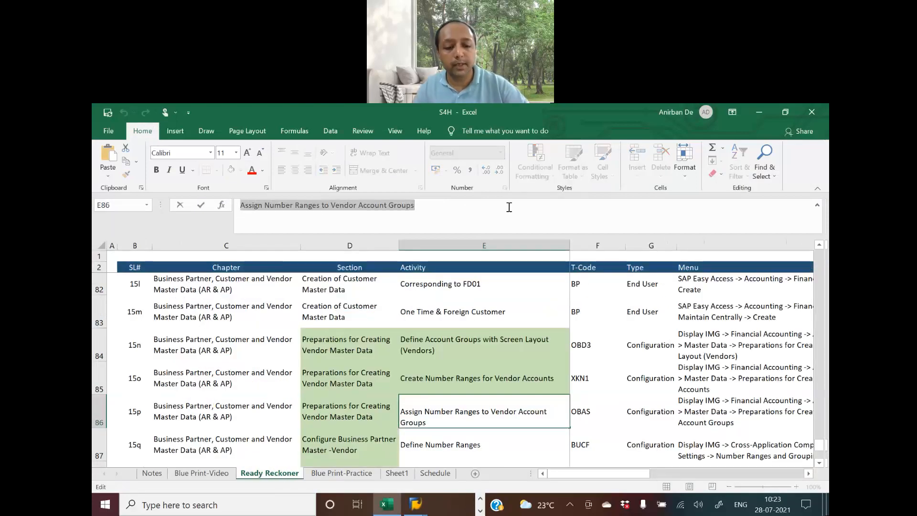
{"action": "key", "text": "alt+Tab"}
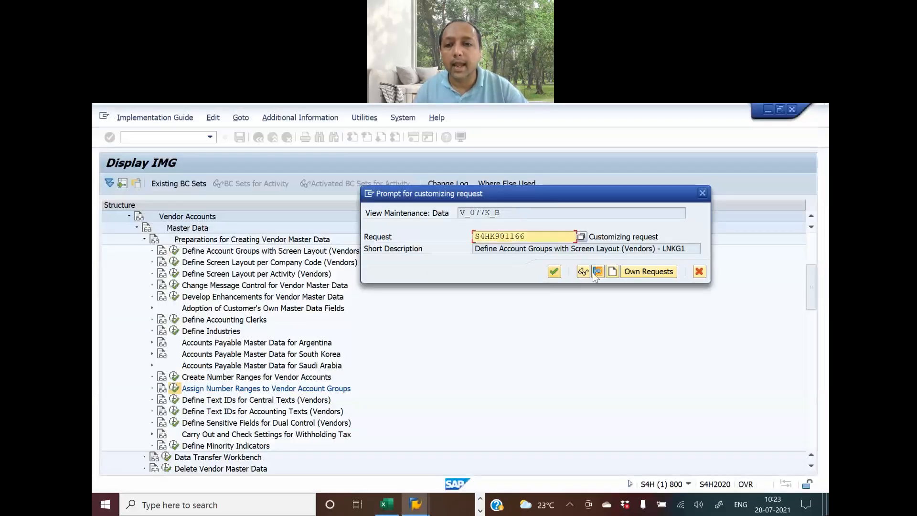
{"action": "left_click", "coordinate": [612, 272]}
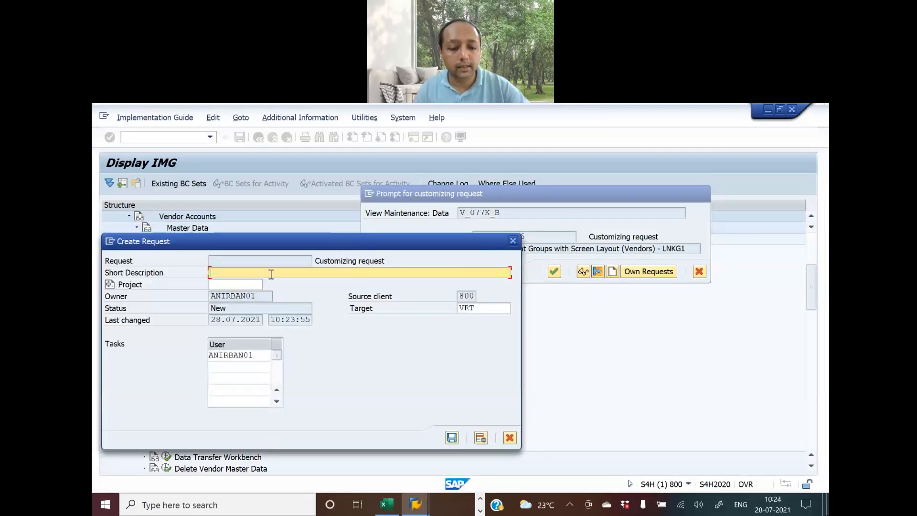
{"action": "key", "text": "ctrl+v"}
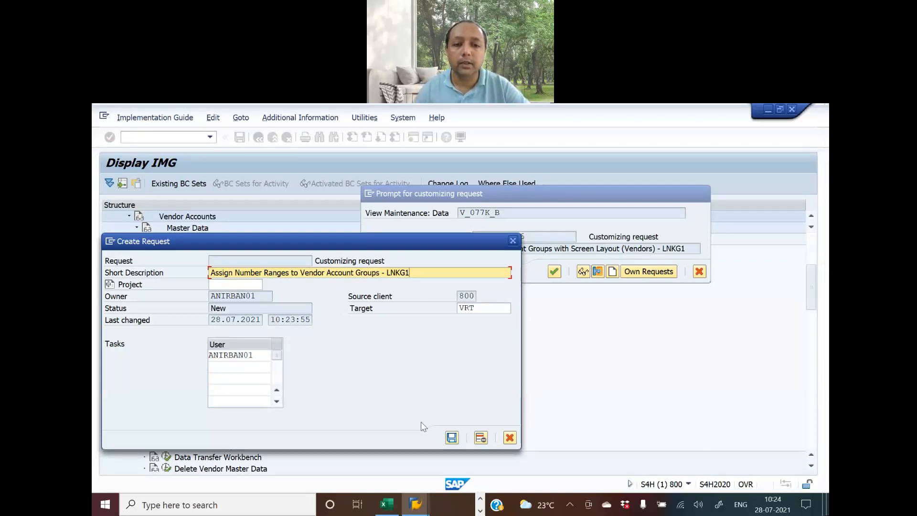
{"action": "left_click", "coordinate": [451, 437]}
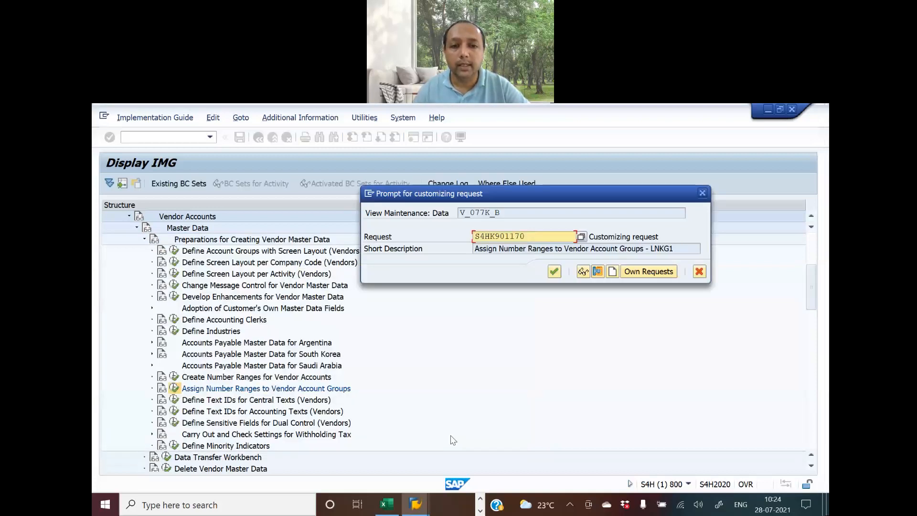
{"action": "left_click", "coordinate": [554, 272]}
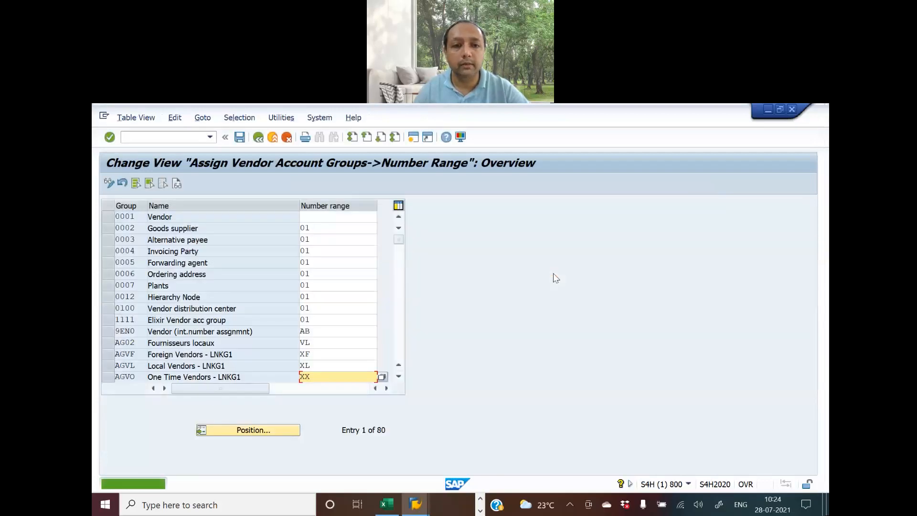
Fill Ready Reckoner cell E86 green as done, select E87, and go back to the IMG tree
{"action": "key", "text": "alt+Tab"}
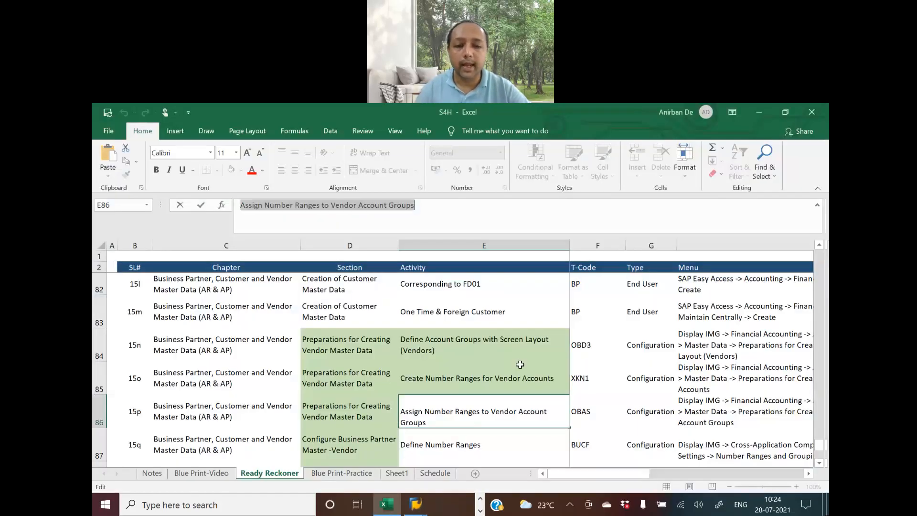
{"action": "key", "text": "Tab"}
{"action": "key", "text": "shift+Tab"}
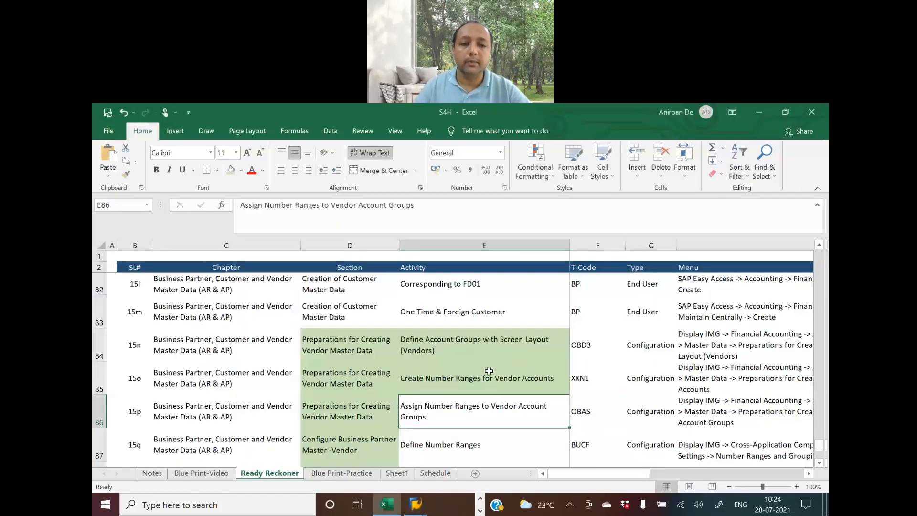
{"action": "left_click", "coordinate": [231, 171]}
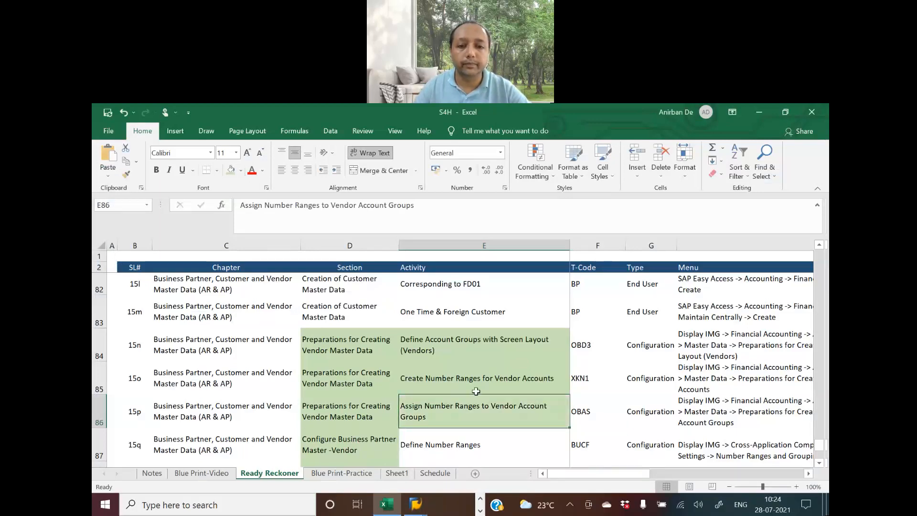
{"action": "scroll", "coordinate": [478, 391], "scroll_direction": "down", "scroll_amount": 1}
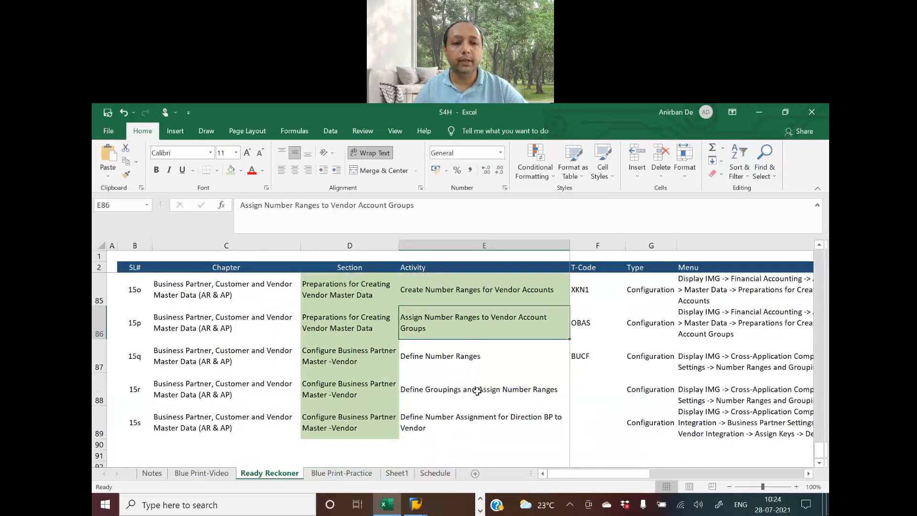
{"action": "left_click", "coordinate": [422, 358]}
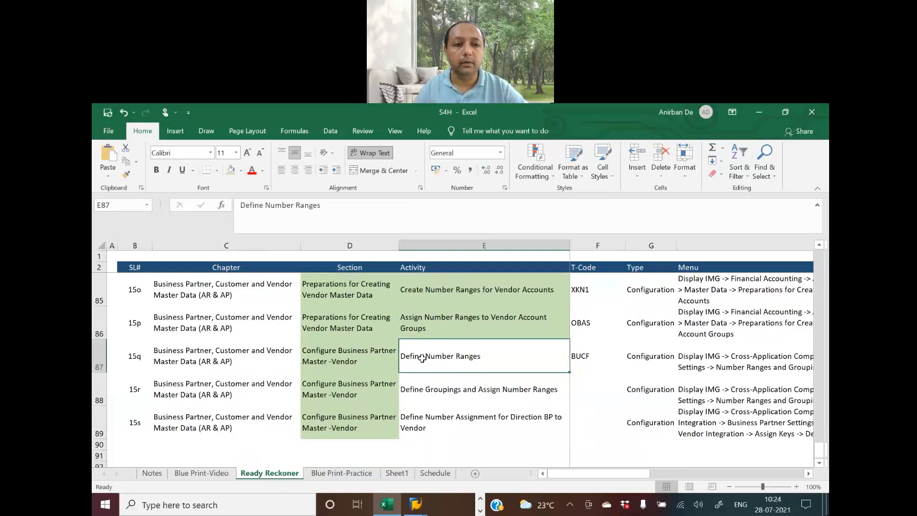
{"action": "key", "text": "alt+Tab"}
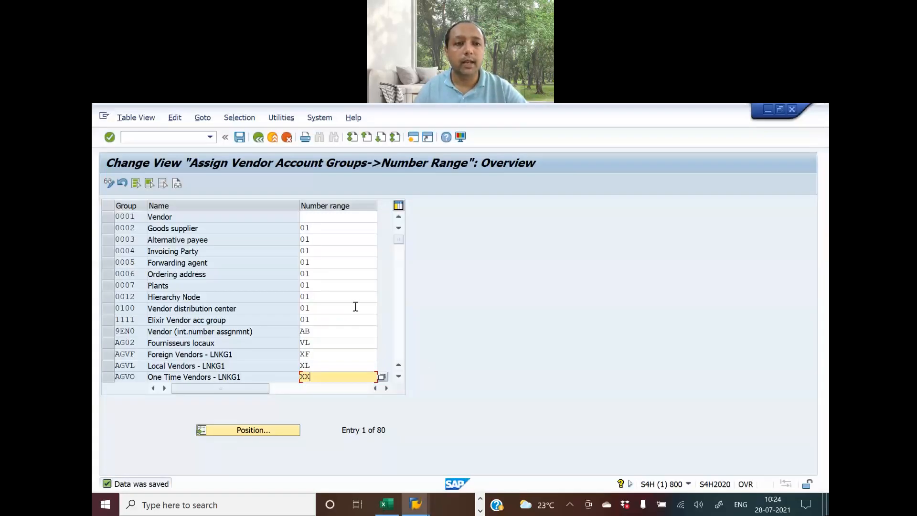
{"action": "left_click", "coordinate": [258, 139]}
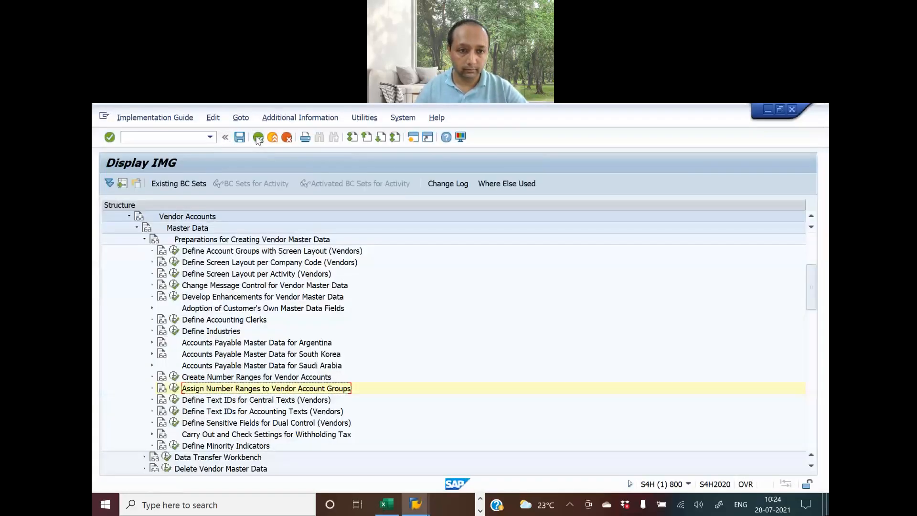
Collapse the vendor, Accounts Receivable/Payable and Financial Accounting branches of the IMG tree
{"action": "left_click", "coordinate": [144, 239]}
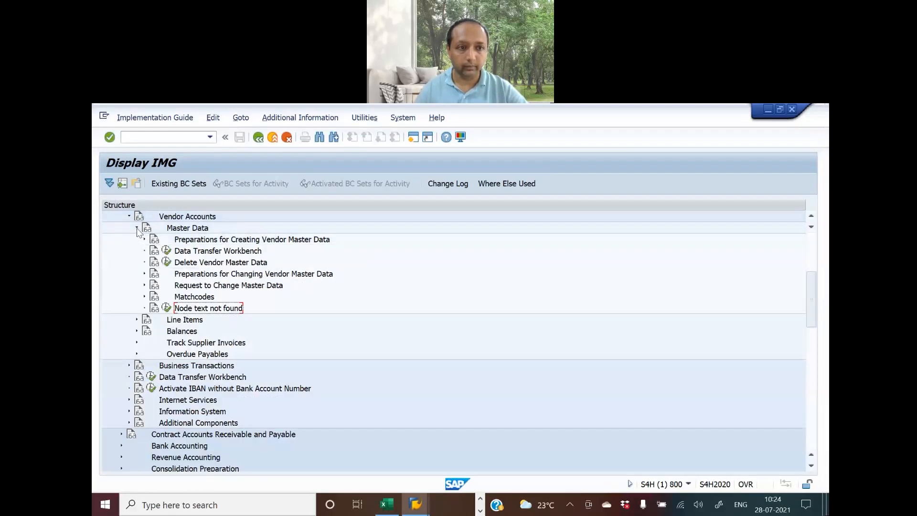
{"action": "left_click", "coordinate": [137, 228]}
{"action": "left_click", "coordinate": [129, 216]}
{"action": "scroll", "coordinate": [288, 382], "scroll_direction": "up", "scroll_amount": 1}
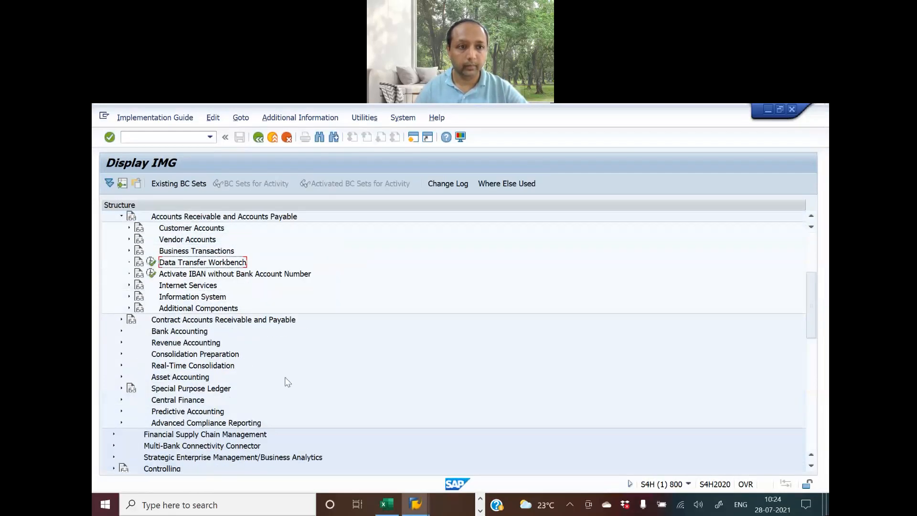
{"action": "scroll", "coordinate": [287, 382], "scroll_direction": "up", "scroll_amount": 1}
{"action": "left_click", "coordinate": [121, 239]}
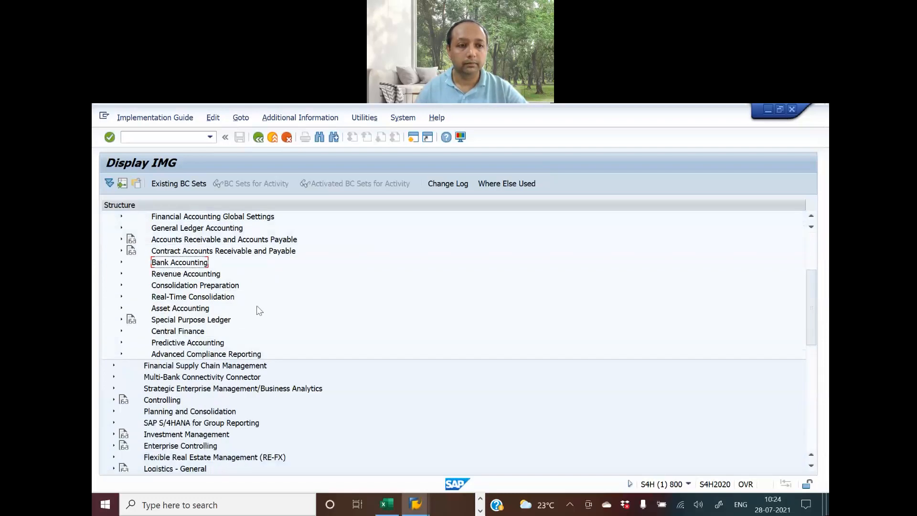
{"action": "scroll", "coordinate": [285, 331], "scroll_direction": "up", "scroll_amount": 2}
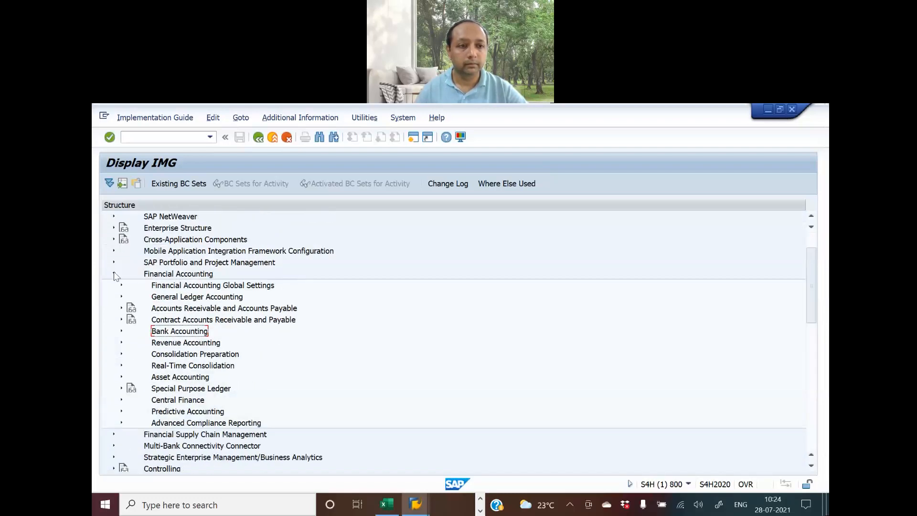
{"action": "left_click", "coordinate": [115, 275]}
{"action": "scroll", "coordinate": [141, 321], "scroll_direction": "up", "scroll_amount": 2}
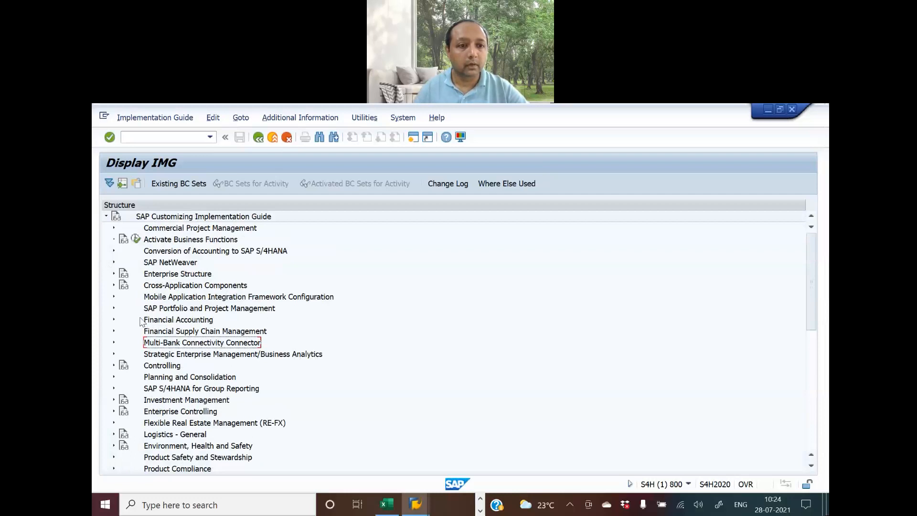
Expand Cross-Application Components > SAP Business Partner > Business Partner > Basic Settings > Number Ranges and Groupings
{"action": "left_click", "coordinate": [114, 285]}
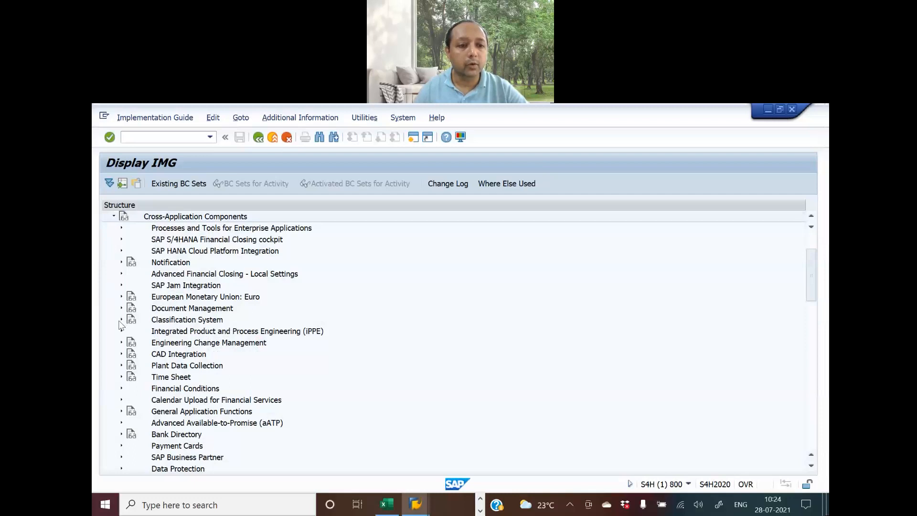
{"action": "scroll", "coordinate": [312, 388], "scroll_direction": "down", "scroll_amount": 2}
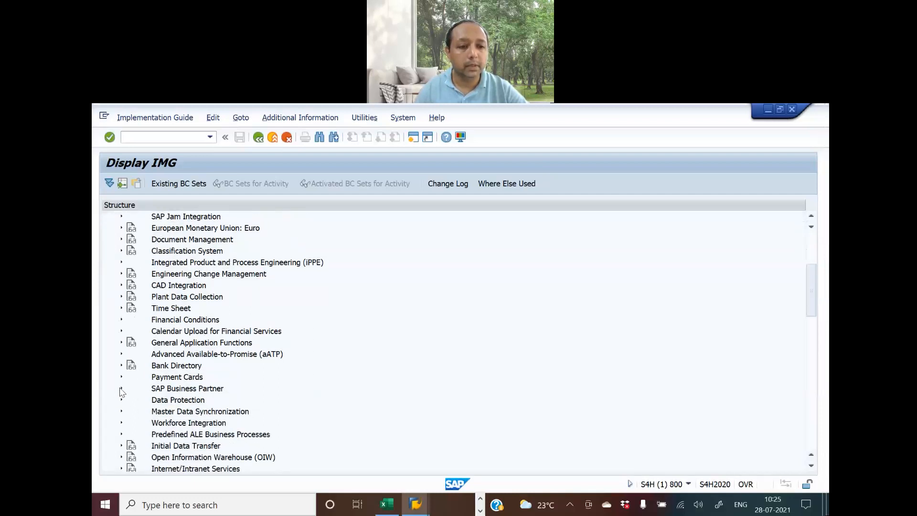
{"action": "left_click", "coordinate": [121, 388]}
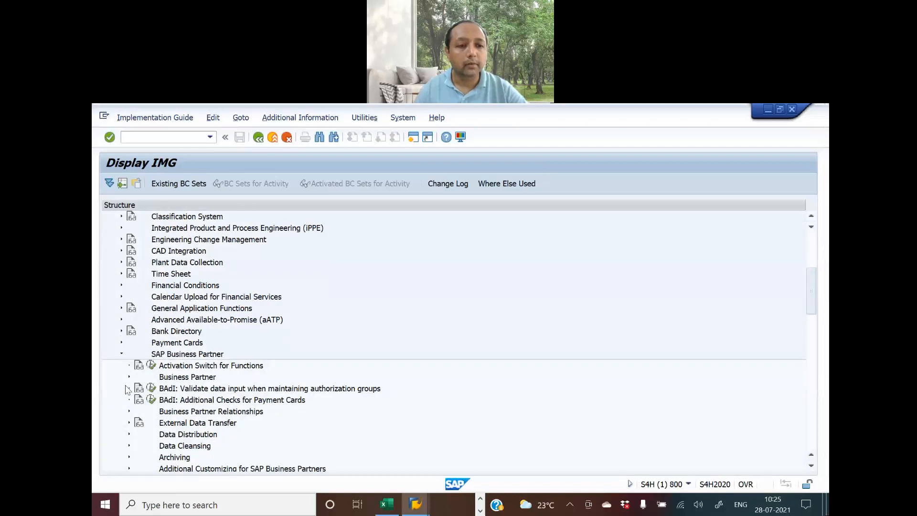
{"action": "left_click", "coordinate": [130, 377]}
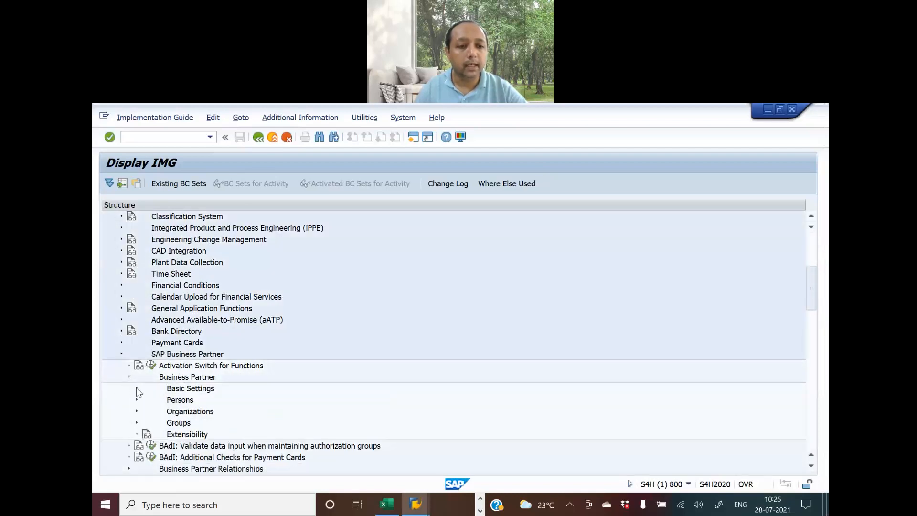
{"action": "left_click", "coordinate": [137, 389]}
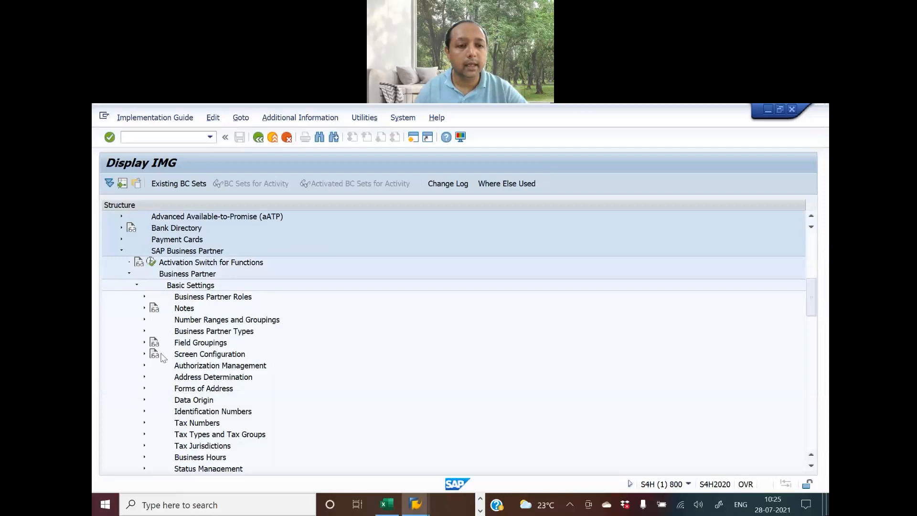
{"action": "left_click", "coordinate": [144, 319]}
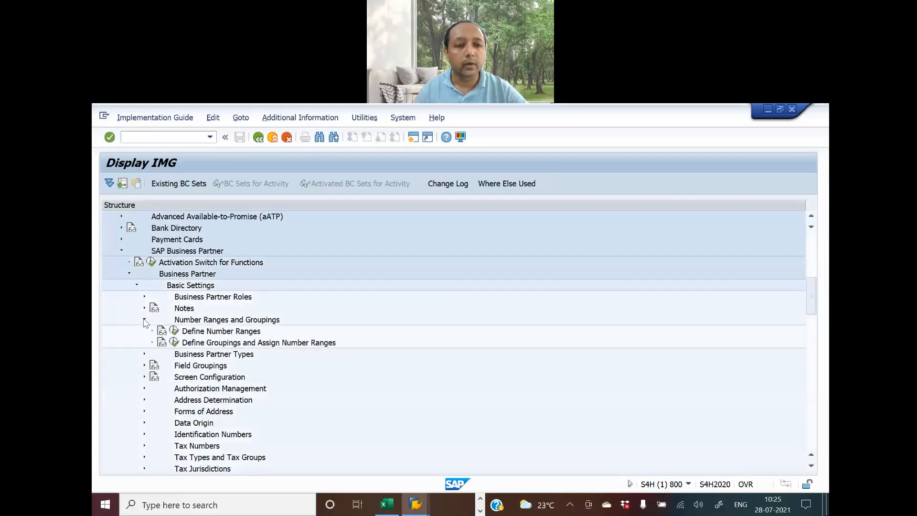
Run Define Number Ranges, edit the BU_PARTNER intervals, and list the free intervals
{"action": "left_click", "coordinate": [175, 331]}
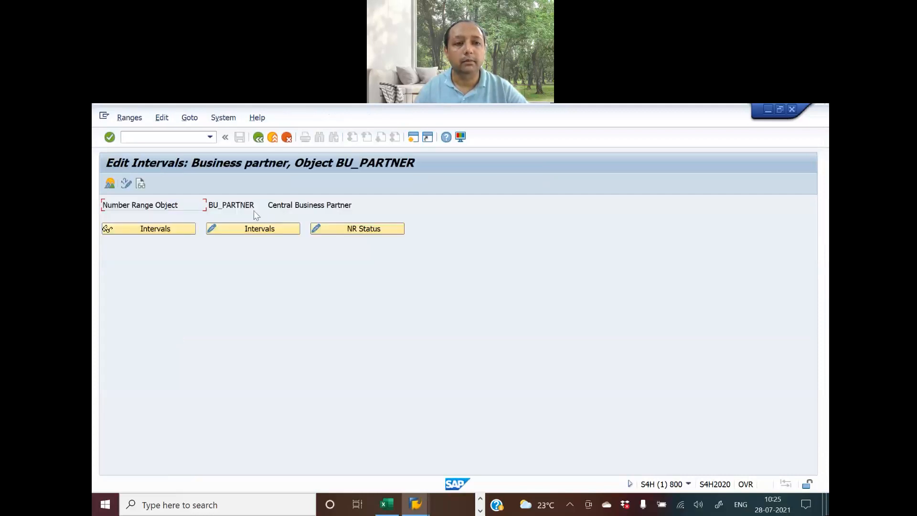
{"action": "left_click", "coordinate": [254, 230]}
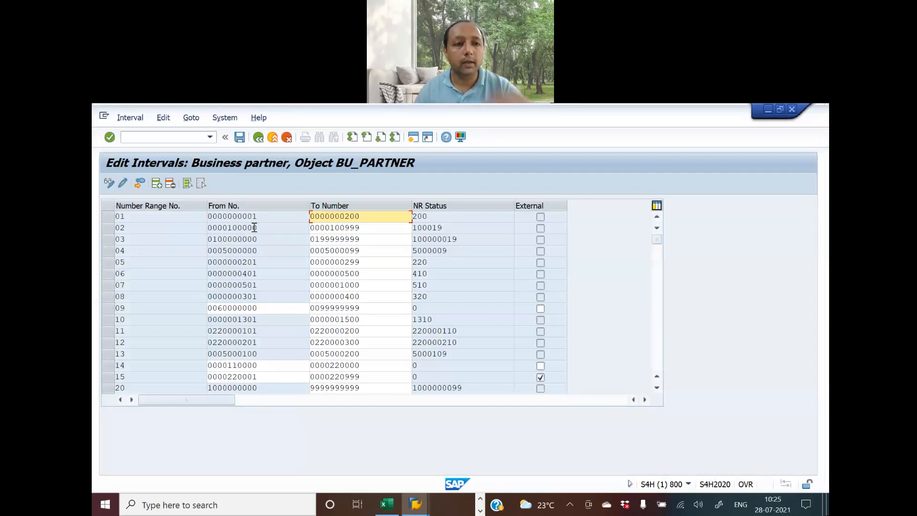
{"action": "left_click", "coordinate": [139, 183]}
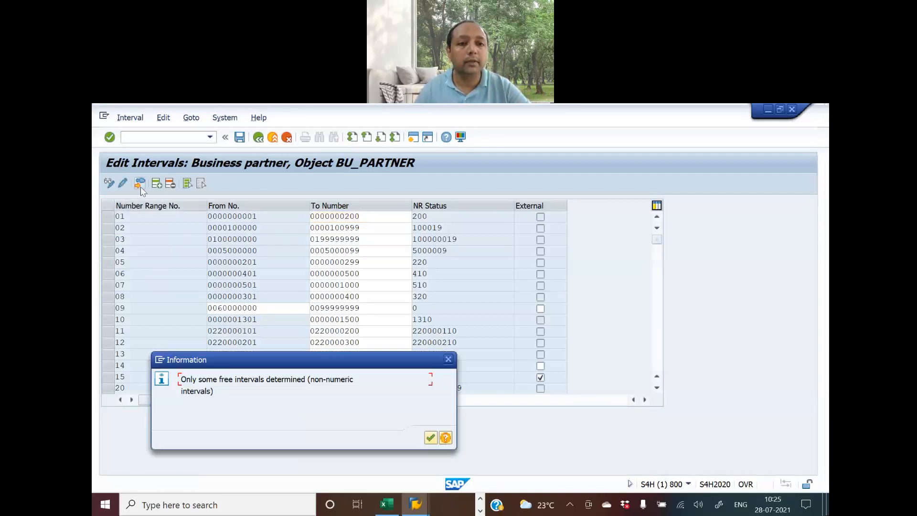
{"action": "left_click", "coordinate": [430, 437]}
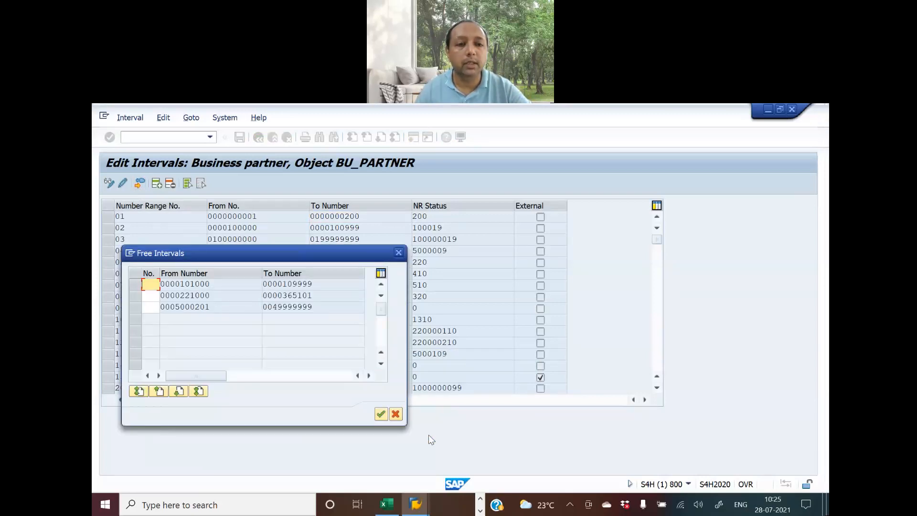
Change the local vendor BP range code in D88 from XL to YL
{"action": "key", "text": "alt+Tab"}
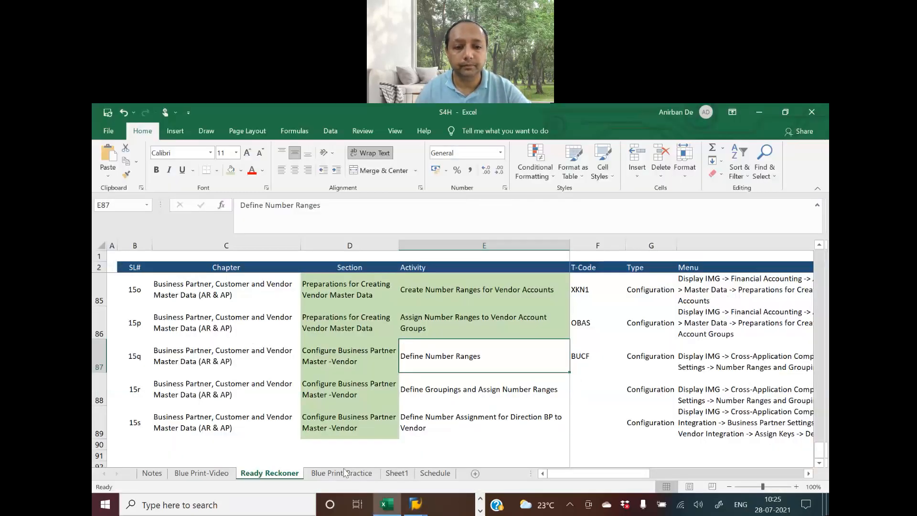
{"action": "left_click", "coordinate": [201, 473]}
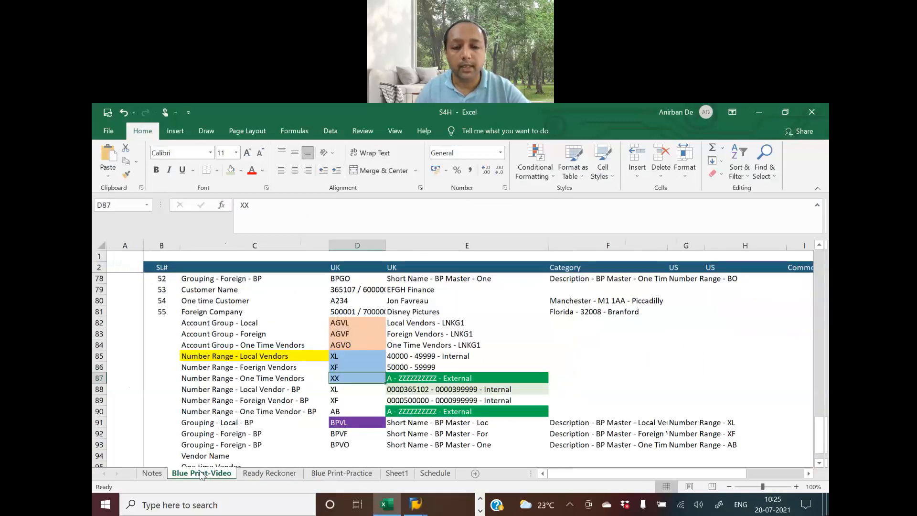
{"action": "left_click", "coordinate": [345, 389]}
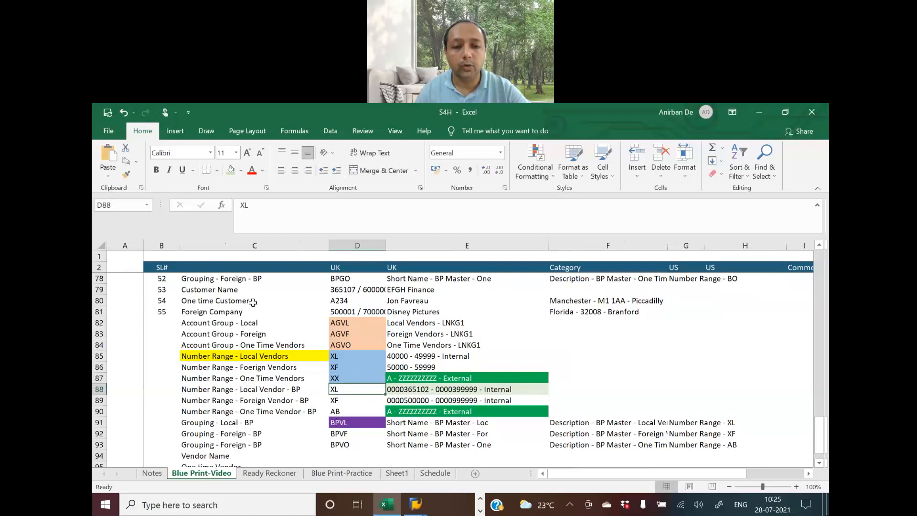
{"action": "left_click", "coordinate": [241, 206]}
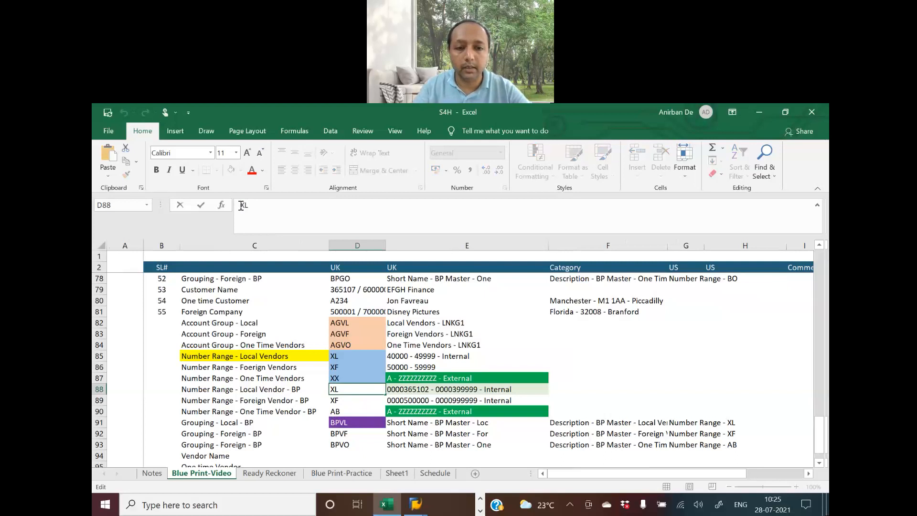
{"action": "key", "text": "Delete"}
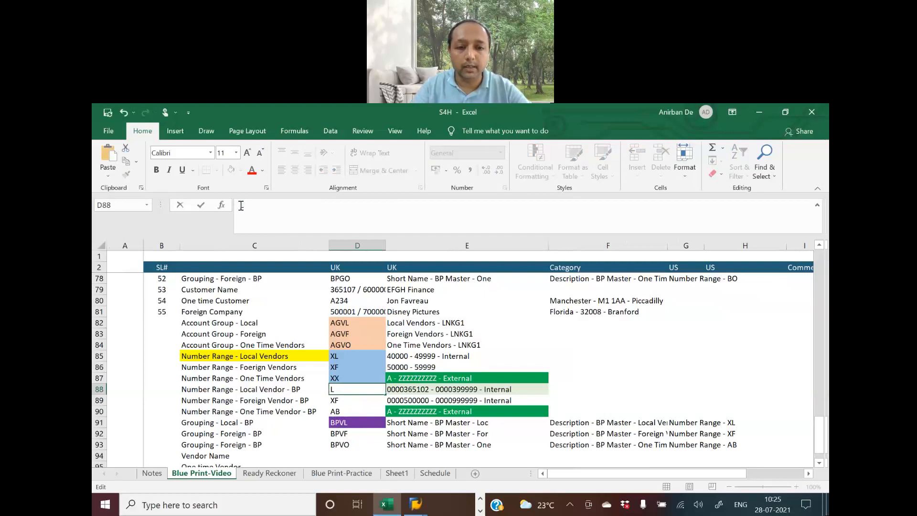
{"action": "type", "text": "Y"}
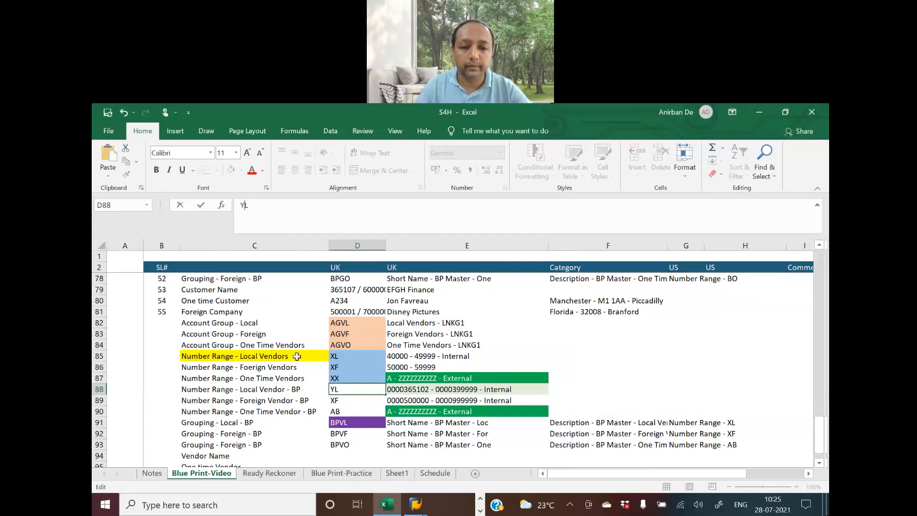
{"action": "left_click", "coordinate": [336, 400]}
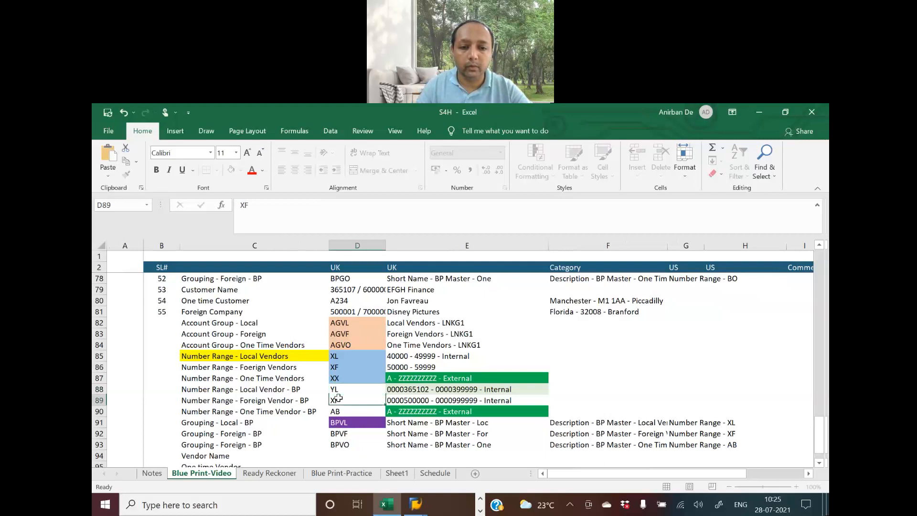
Change the foreign vendor BP range code in D89 from XF to YF
{"action": "left_click", "coordinate": [241, 207]}
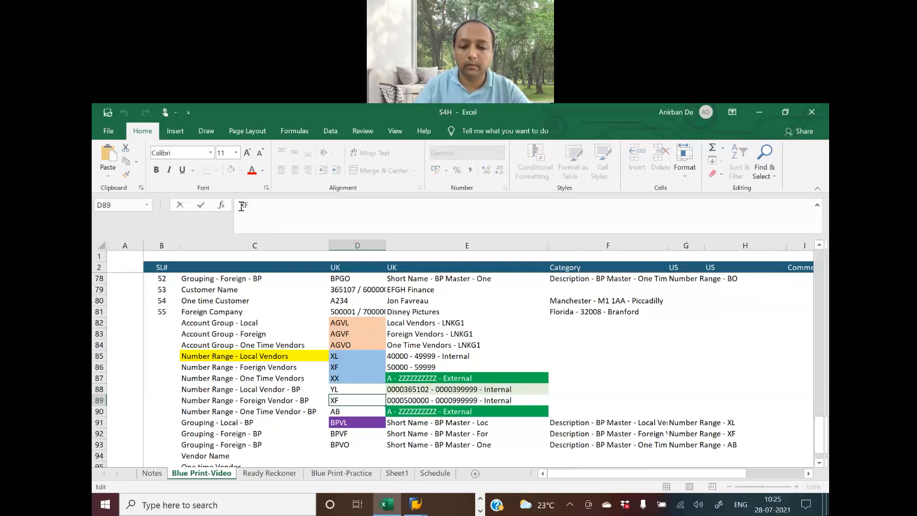
{"action": "key", "text": "Delete"}
{"action": "type", "text": "Y"}
{"action": "key", "text": "Return"}
{"action": "key", "text": "Up"}
{"action": "key", "text": "Up"}
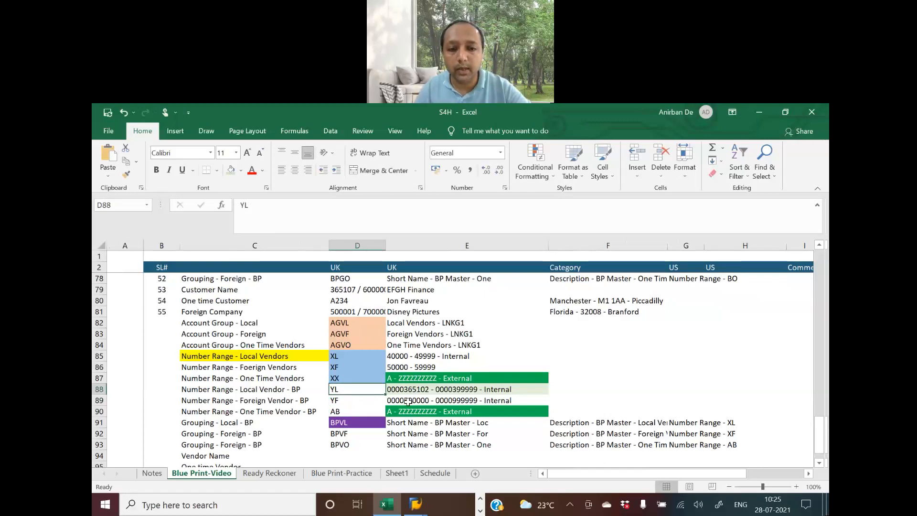
{"action": "key", "text": "alt+Tab"}
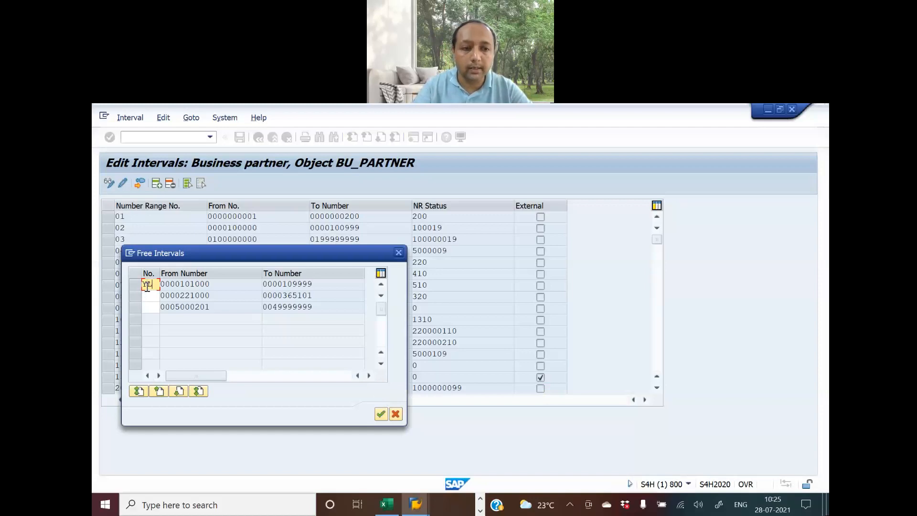
{"action": "left_click_drag", "start_coordinate": [225, 282], "coordinate": [110, 279]}
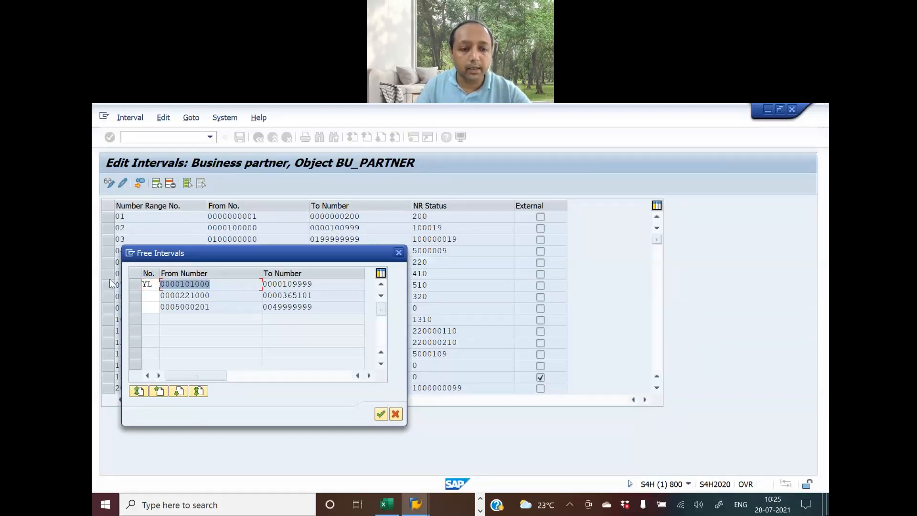
{"action": "key", "text": "ctrl+c"}
{"action": "key", "text": "alt+Tab"}
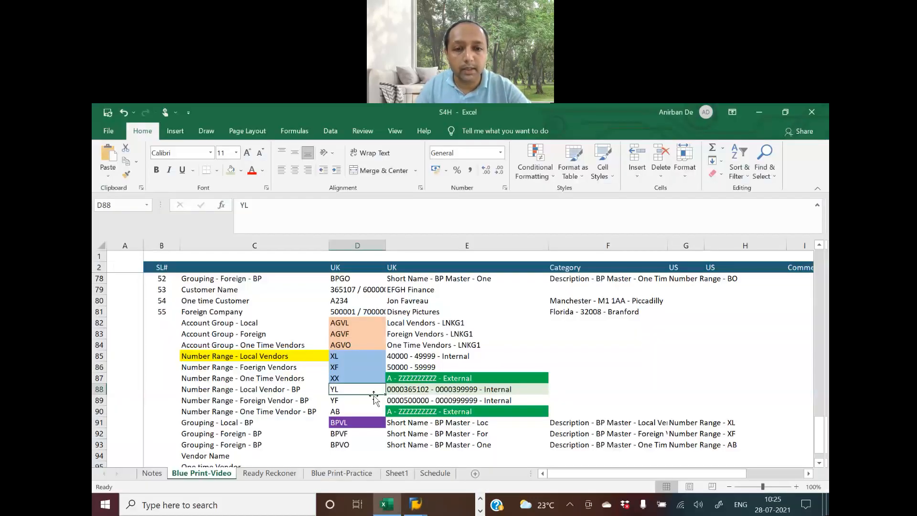
{"action": "left_click", "coordinate": [407, 390]}
{"action": "left_click", "coordinate": [282, 205]}
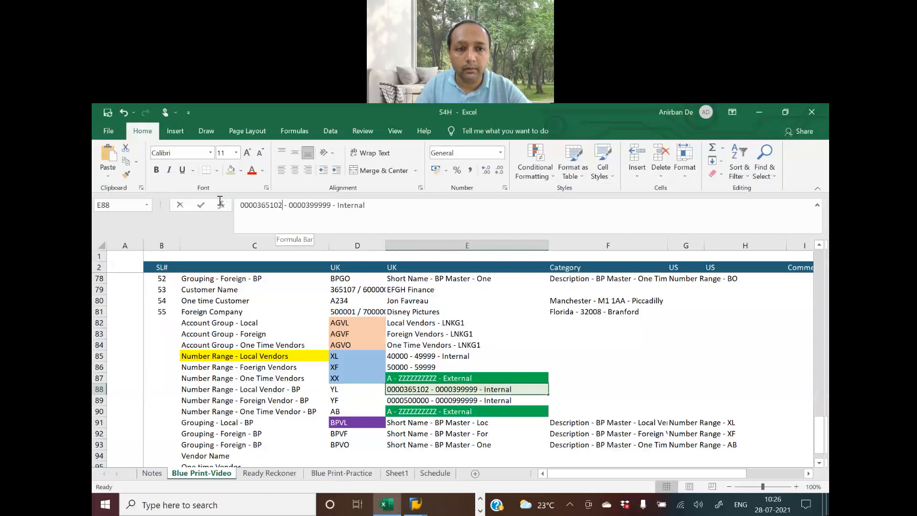
{"action": "key", "text": "shift+Home"}
{"action": "key", "text": "ctrl+v"}
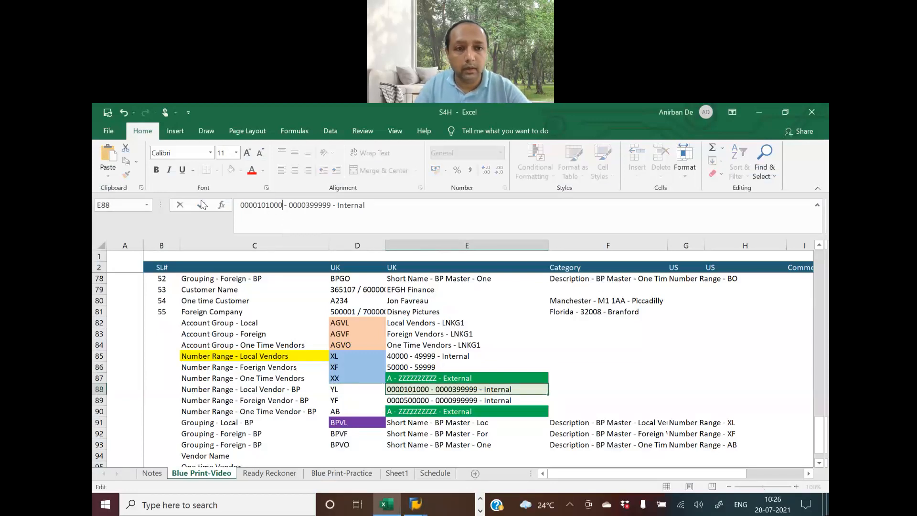
{"action": "key", "text": "alt+Tab"}
{"action": "double_click", "coordinate": [318, 284]}
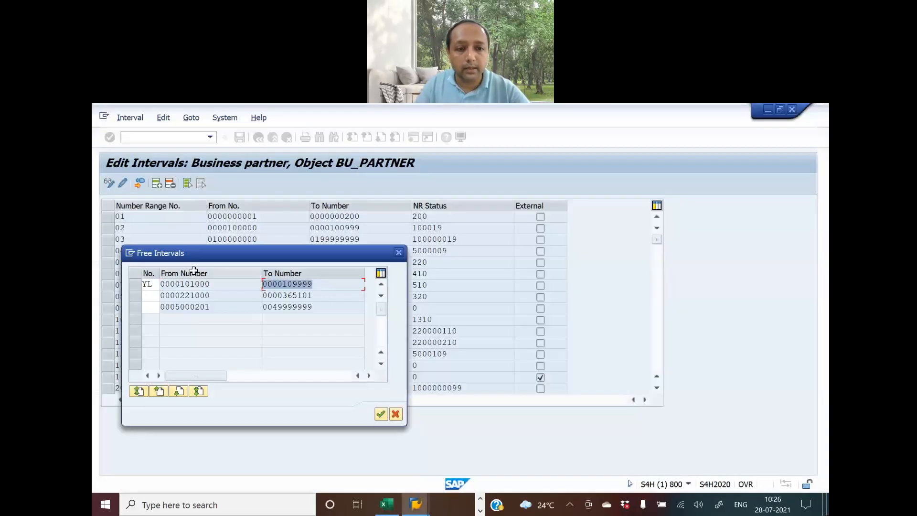
{"action": "key", "text": "ctrl+c"}
{"action": "key", "text": "alt+Tab"}
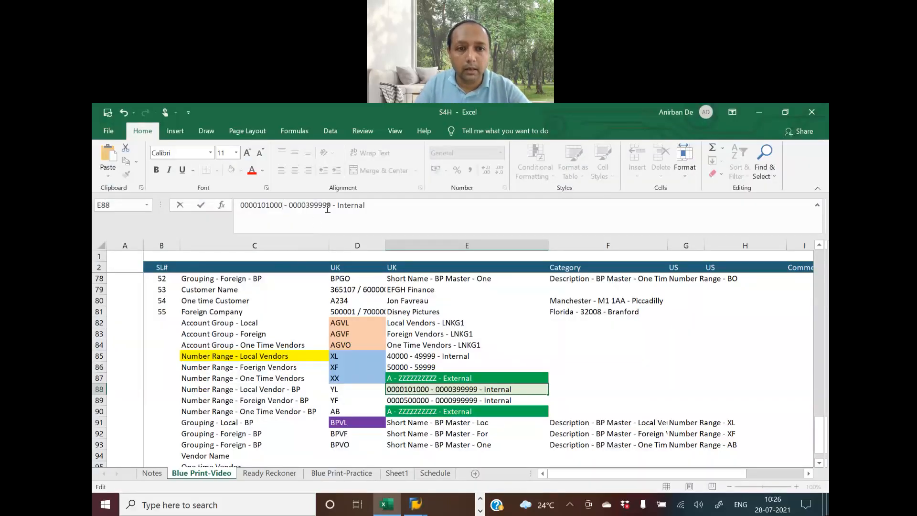
{"action": "left_click_drag", "start_coordinate": [330, 205], "coordinate": [289, 202]}
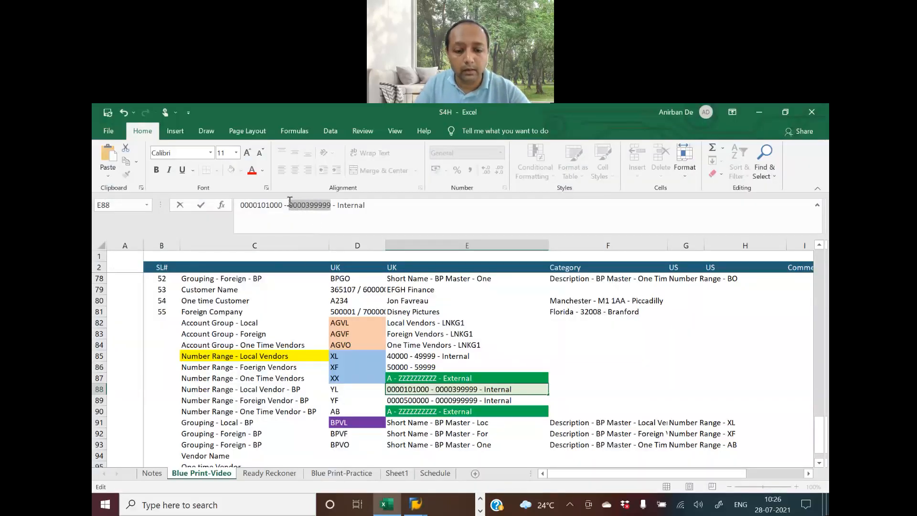
{"action": "key", "text": "ctrl+v"}
{"action": "key", "text": "Return"}
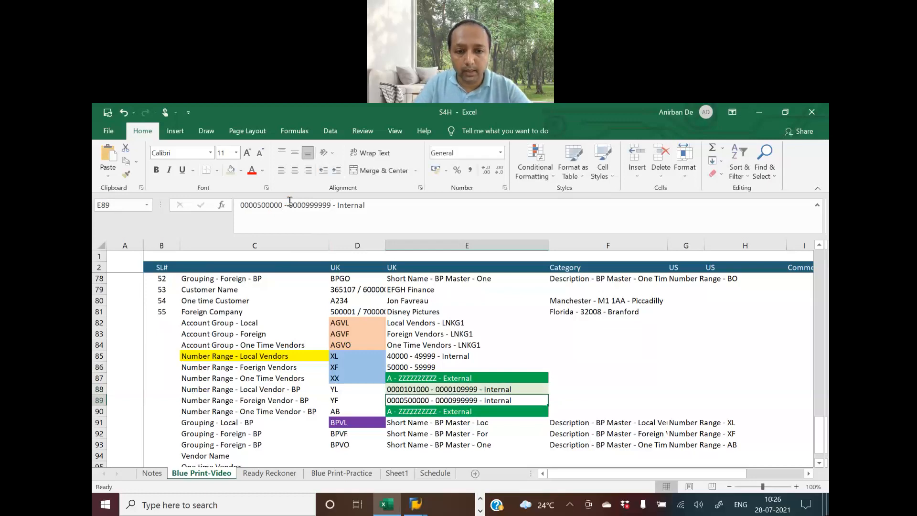
{"action": "key", "text": "alt+Tab"}
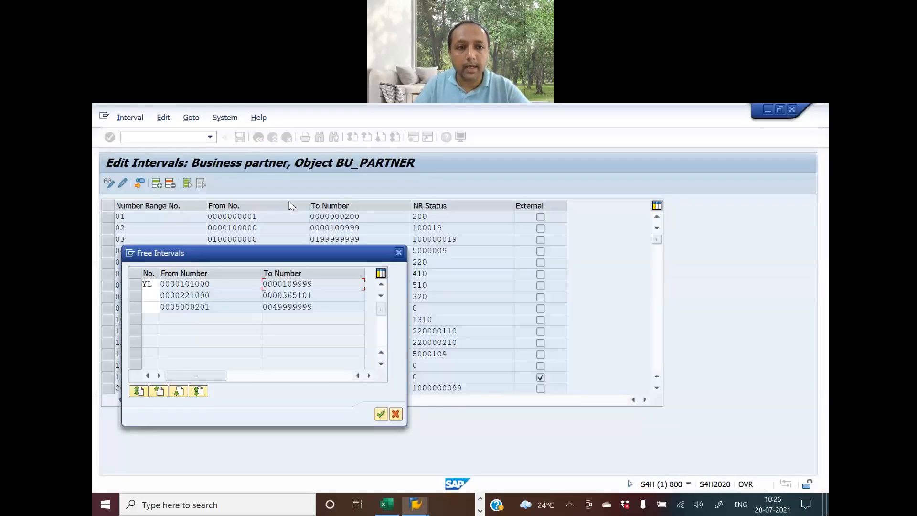
{"action": "left_click", "coordinate": [379, 414]}
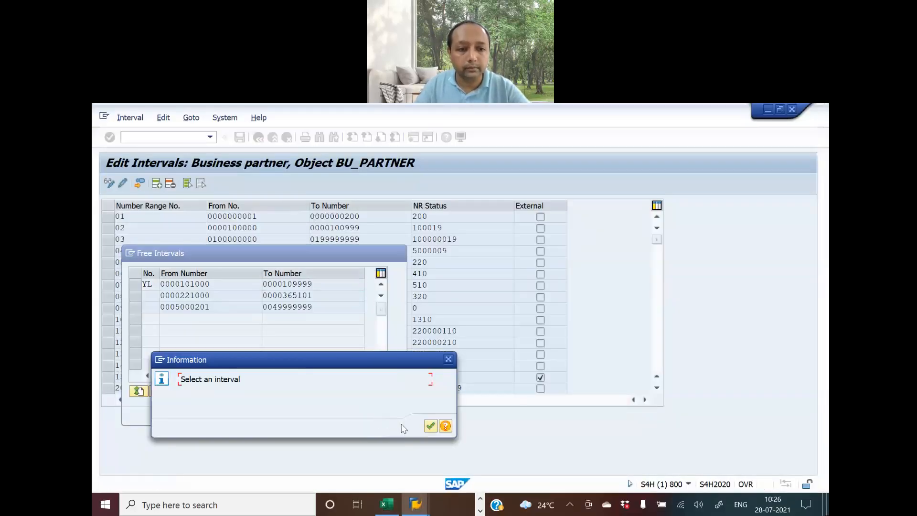
{"action": "left_click", "coordinate": [431, 427]}
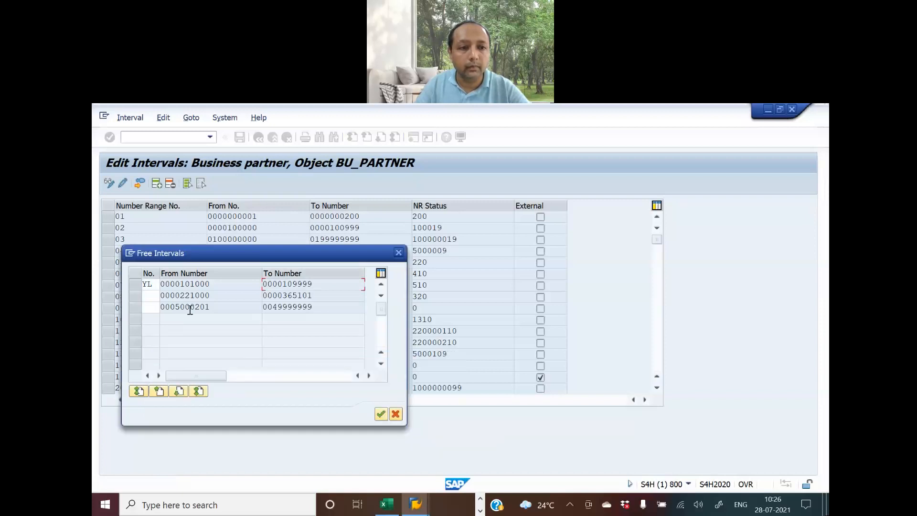
{"action": "left_click", "coordinate": [134, 284]}
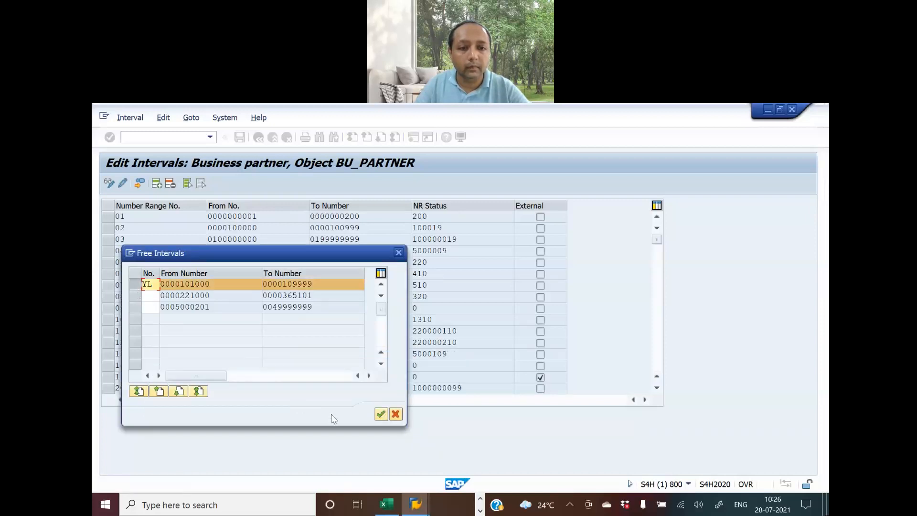
{"action": "left_click", "coordinate": [380, 414]}
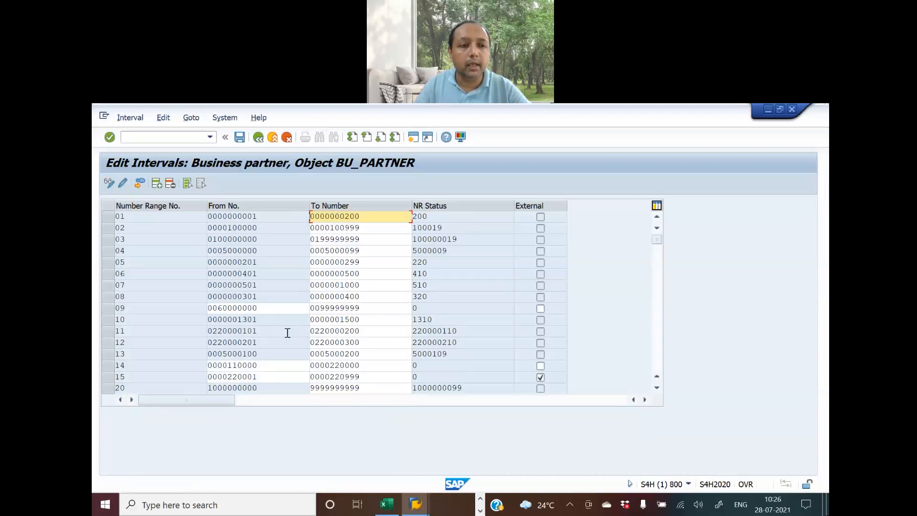
{"action": "key", "text": "alt+Tab"}
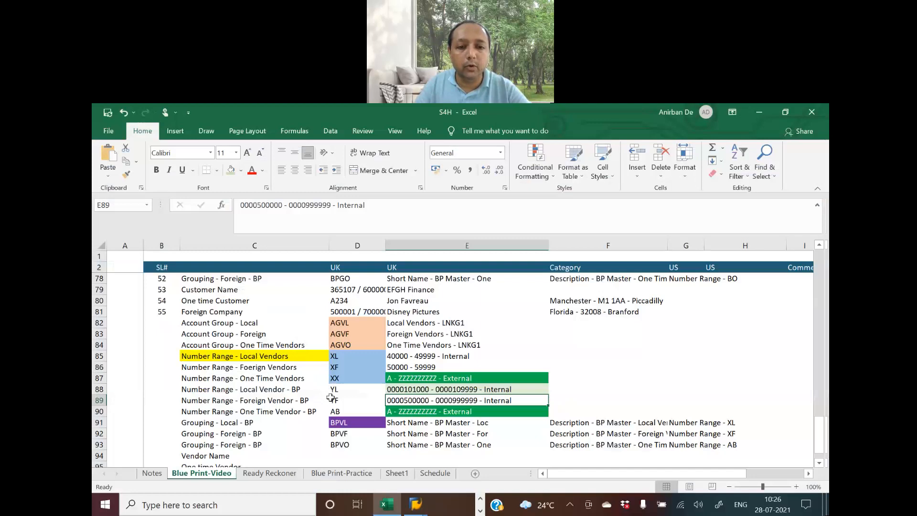
{"action": "left_click", "coordinate": [332, 399]}
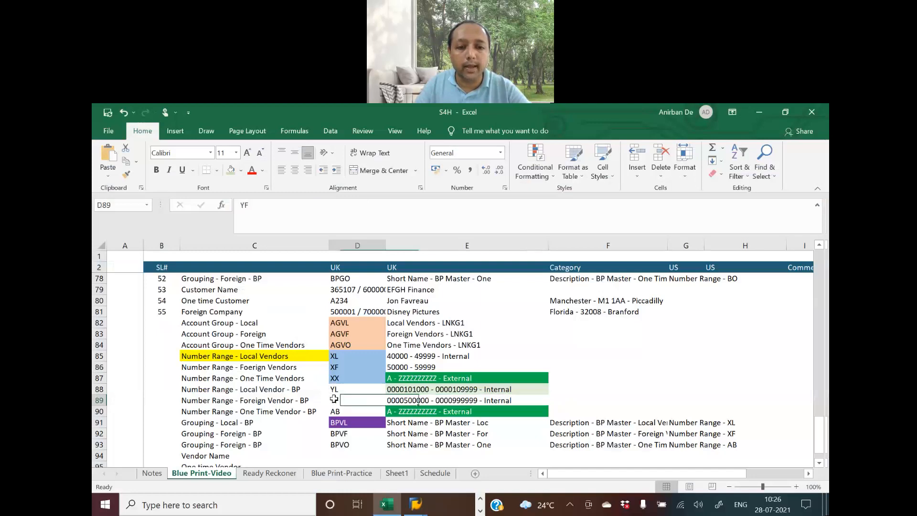
{"action": "double_click", "coordinate": [244, 205]}
{"action": "key", "text": "alt+Tab"}
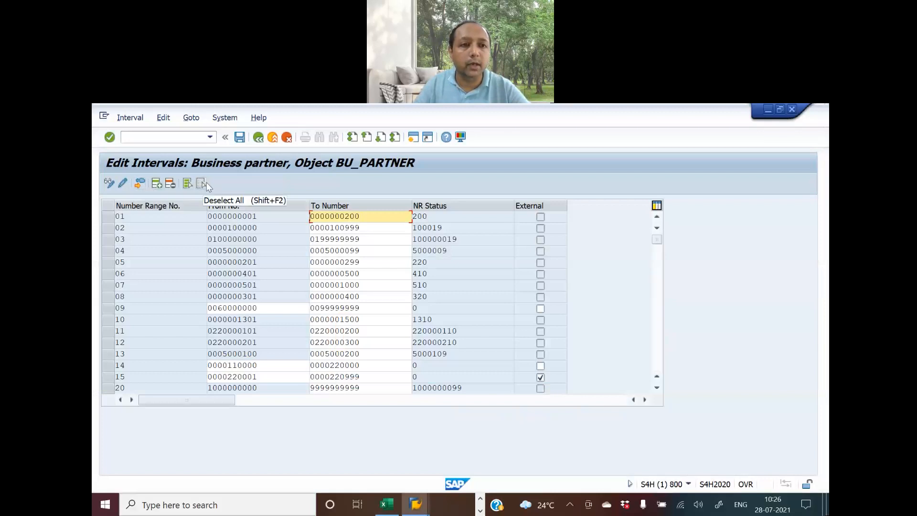
{"action": "left_click", "coordinate": [139, 186]}
{"action": "left_click", "coordinate": [430, 435]}
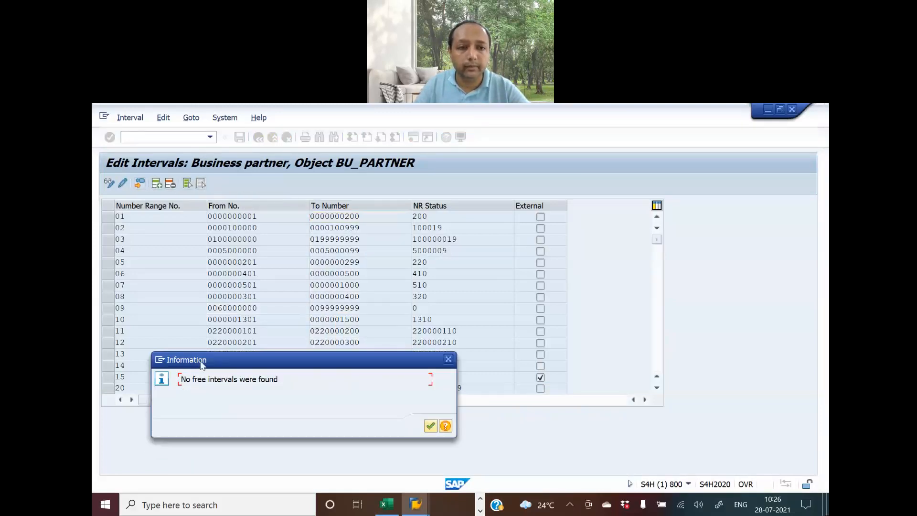
{"action": "left_click", "coordinate": [431, 426]}
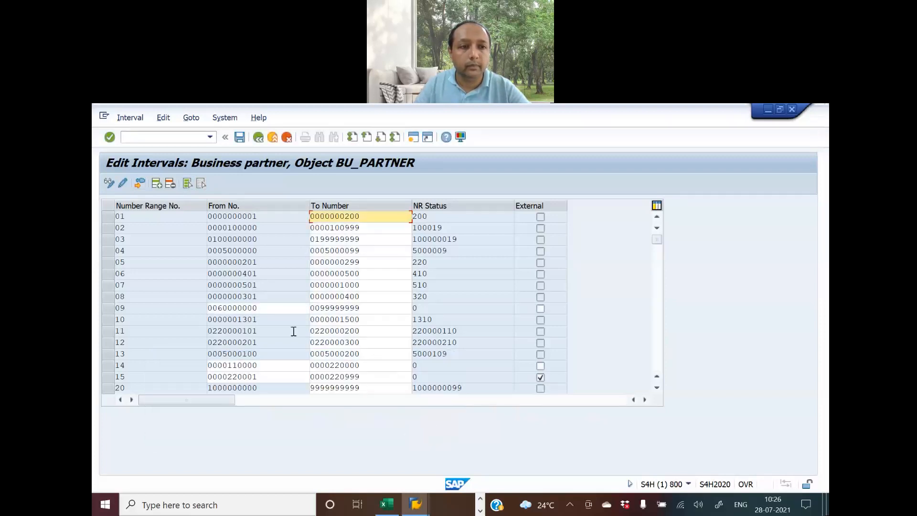
{"action": "scroll", "coordinate": [295, 336], "scroll_direction": "down", "scroll_amount": 2}
{"action": "scroll", "coordinate": [295, 335], "scroll_direction": "down", "scroll_amount": 7}
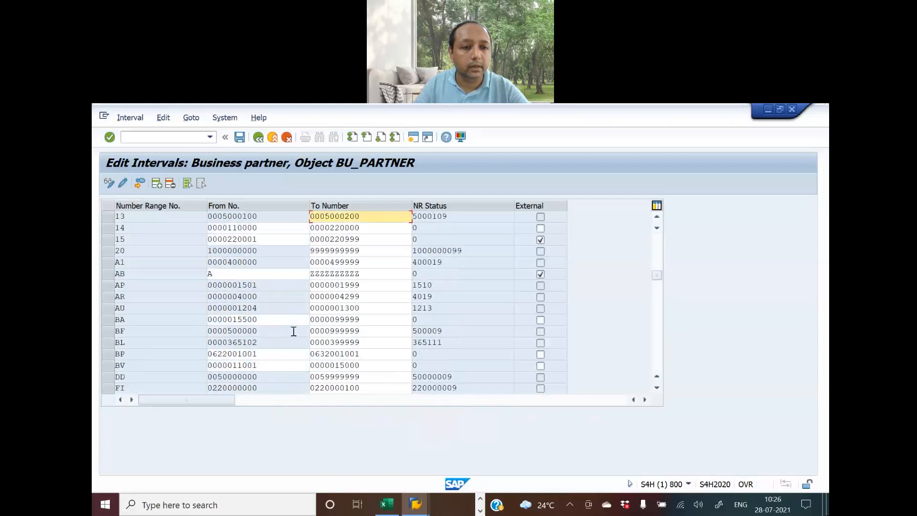
{"action": "scroll", "coordinate": [294, 331], "scroll_direction": "down", "scroll_amount": 2}
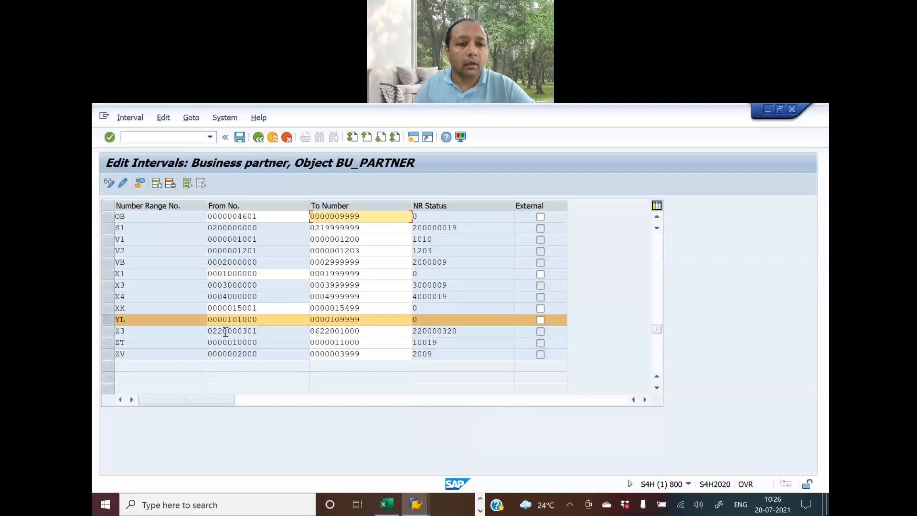
{"action": "scroll", "coordinate": [225, 332], "scroll_direction": "up", "scroll_amount": 5}
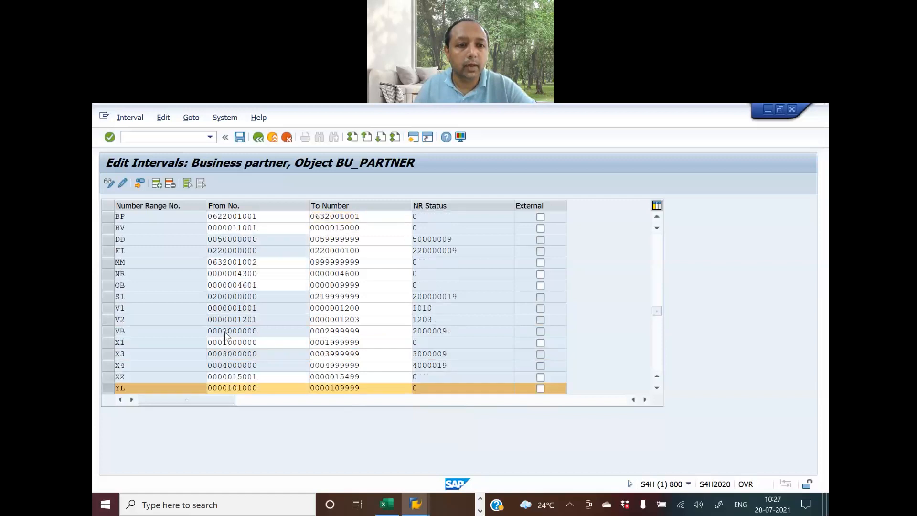
{"action": "scroll", "coordinate": [225, 332], "scroll_direction": "up", "scroll_amount": 5}
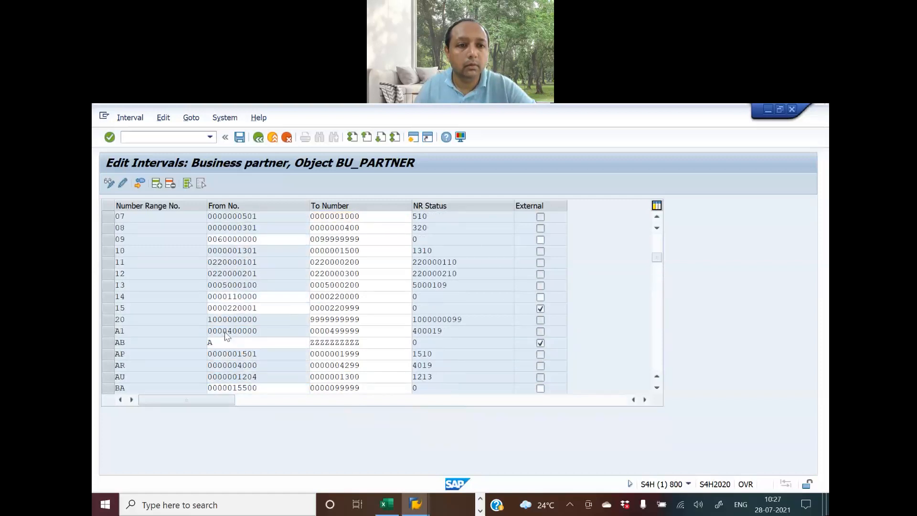
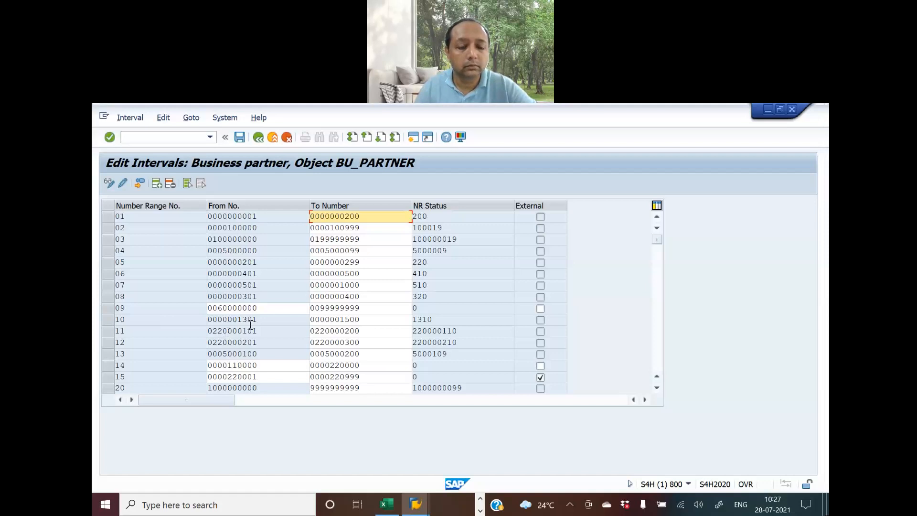
Check the SAP number range for free intervals and dismiss the resulting notices
{"action": "scroll", "coordinate": [248, 323], "scroll_direction": "down", "scroll_amount": 3}
{"action": "scroll", "coordinate": [250, 328], "scroll_direction": "down", "scroll_amount": 2}
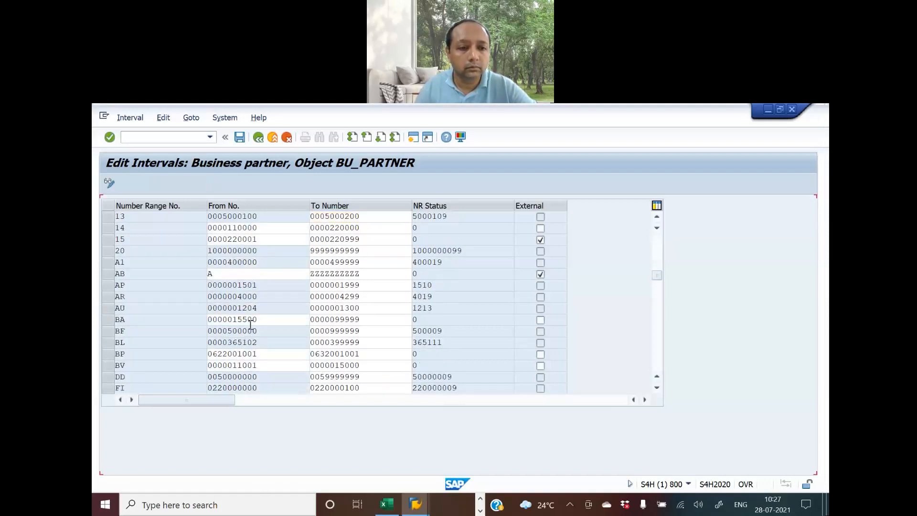
{"action": "left_click", "coordinate": [138, 184]}
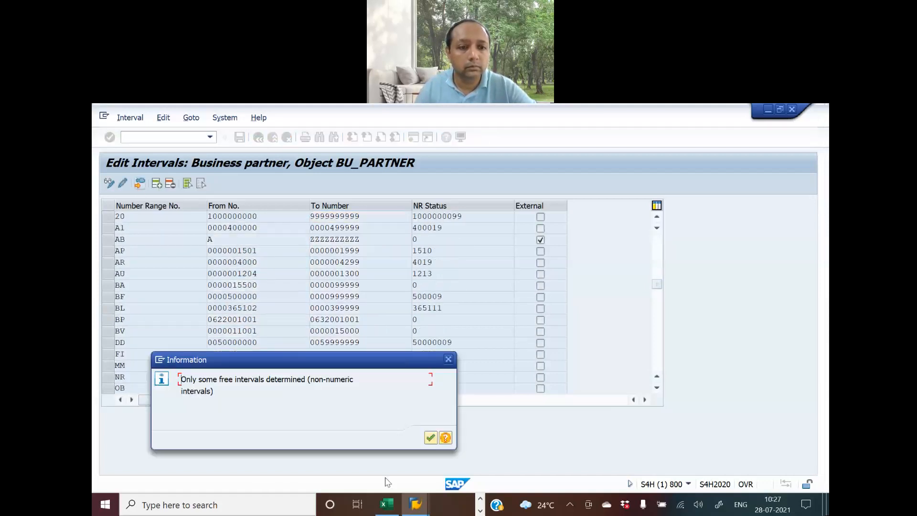
{"action": "left_click", "coordinate": [430, 438]}
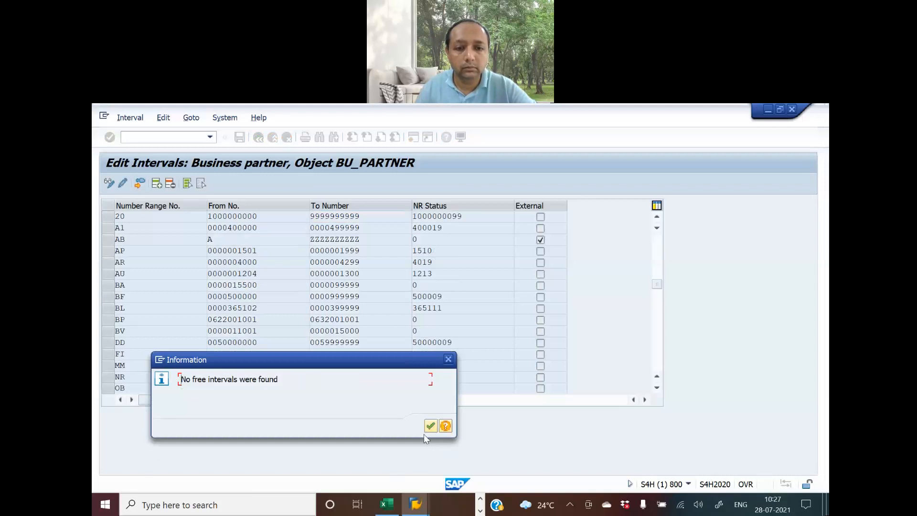
{"action": "left_click", "coordinate": [430, 425]}
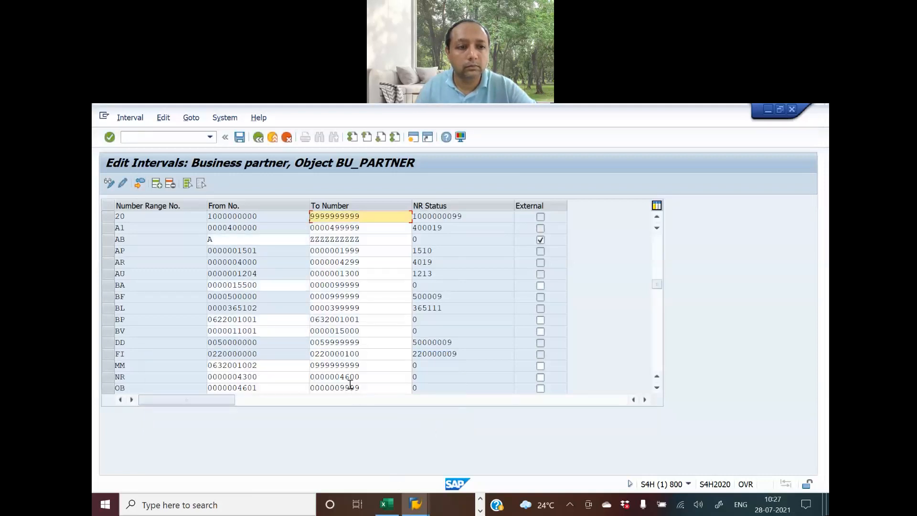
{"action": "scroll", "coordinate": [350, 379], "scroll_direction": "down", "scroll_amount": 3}
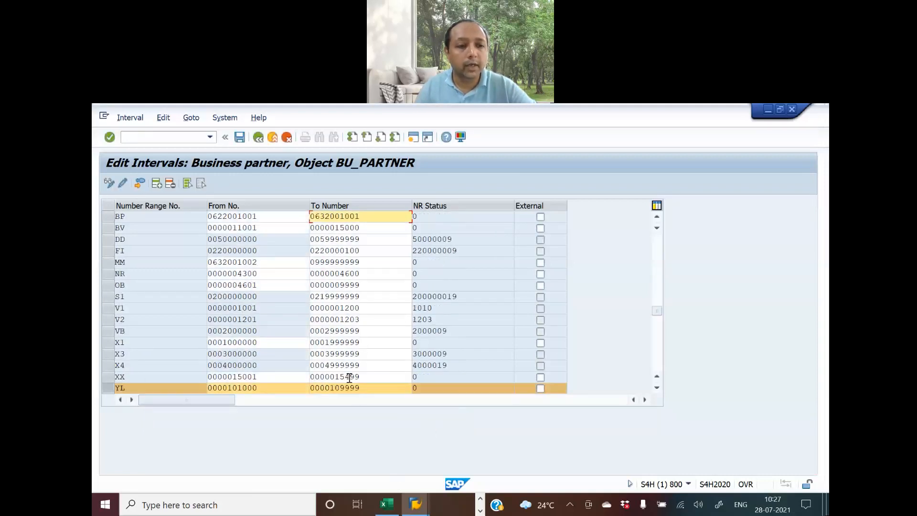
{"action": "scroll", "coordinate": [350, 380], "scroll_direction": "down", "scroll_amount": 1}
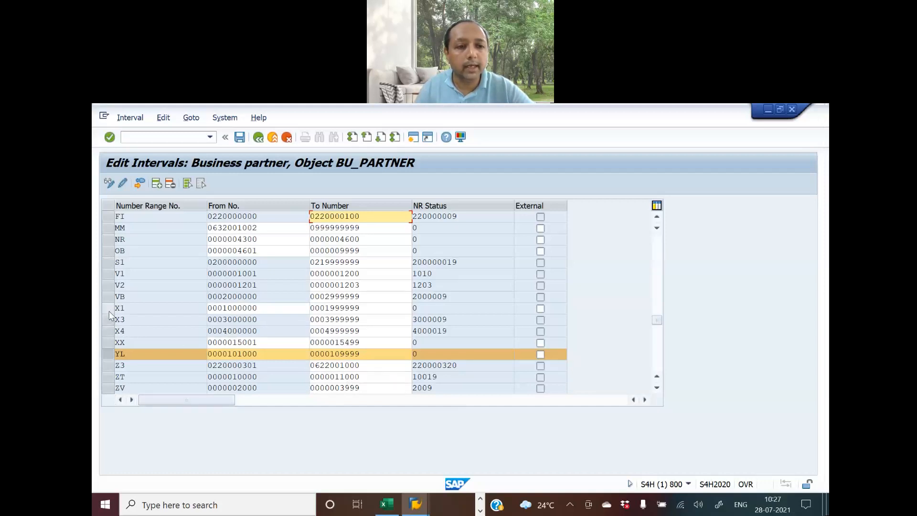
Replace YF with X1 in blueprint cell D89
{"action": "key", "text": "alt+Tab"}
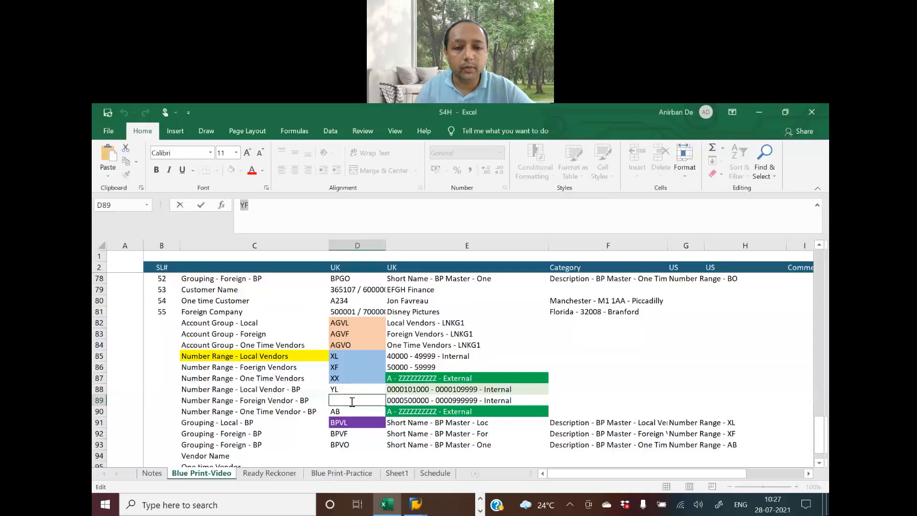
{"action": "key", "text": "Tab"}
{"action": "double_click", "coordinate": [352, 402]}
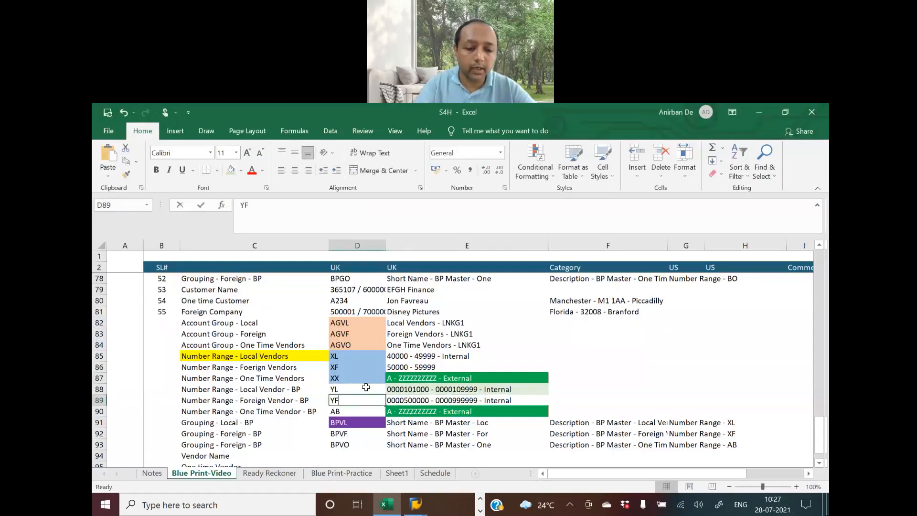
{"action": "key", "text": "BackSpace"}
{"action": "key", "text": "BackSpace"}
{"action": "type", "text": "X1"}
{"action": "key", "text": "Tab"}
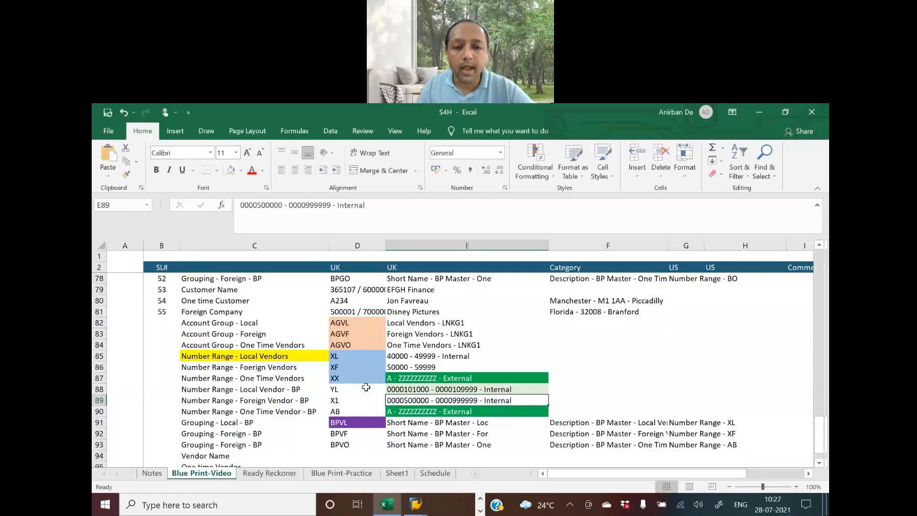
{"action": "key", "text": "alt+Tab"}
{"action": "left_click_drag", "start_coordinate": [260, 309], "coordinate": [135, 309]}
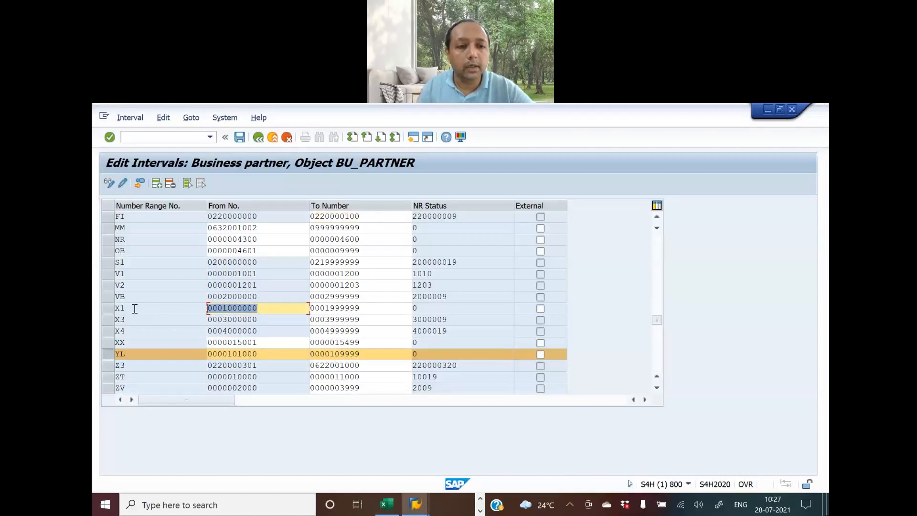
{"action": "key", "text": "alt+Tab"}
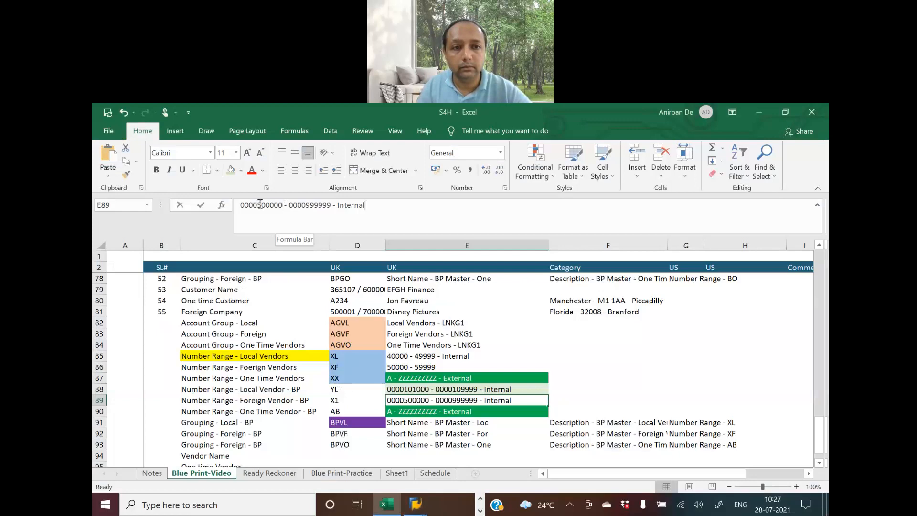
{"action": "left_click_drag", "start_coordinate": [284, 205], "coordinate": [218, 207]}
{"action": "key", "text": "alt+Tab"}
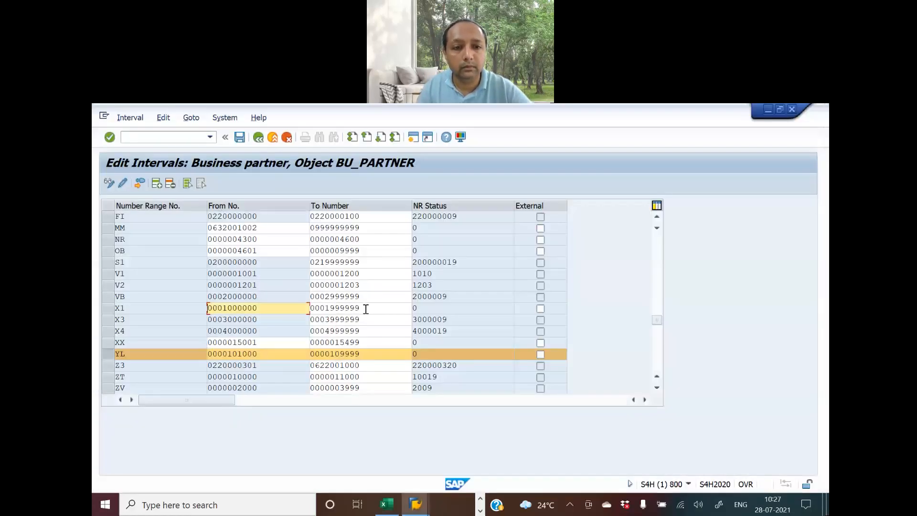
{"action": "key", "text": "Tab"}
{"action": "key", "text": "alt+Tab"}
{"action": "key", "text": "ctrl+v"}
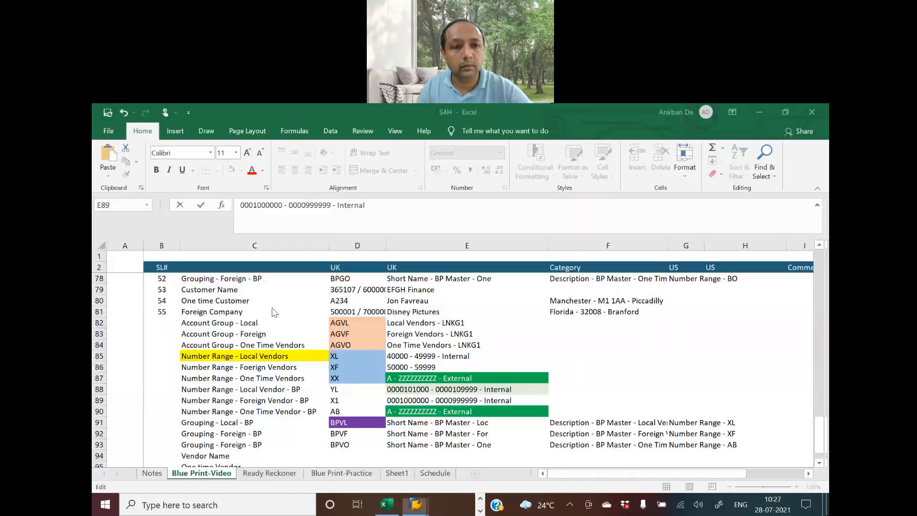
{"action": "left_click_drag", "start_coordinate": [314, 201], "coordinate": [289, 201]}
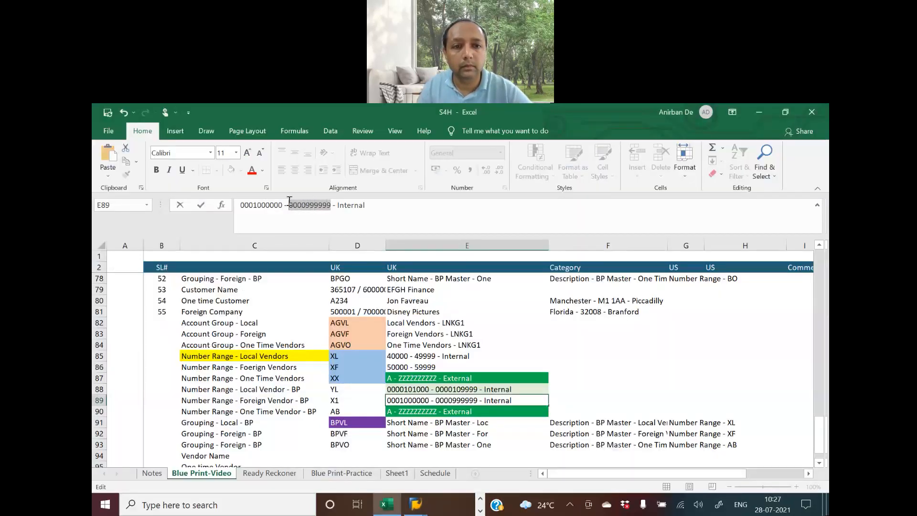
{"action": "type", "text": "0001999999"}
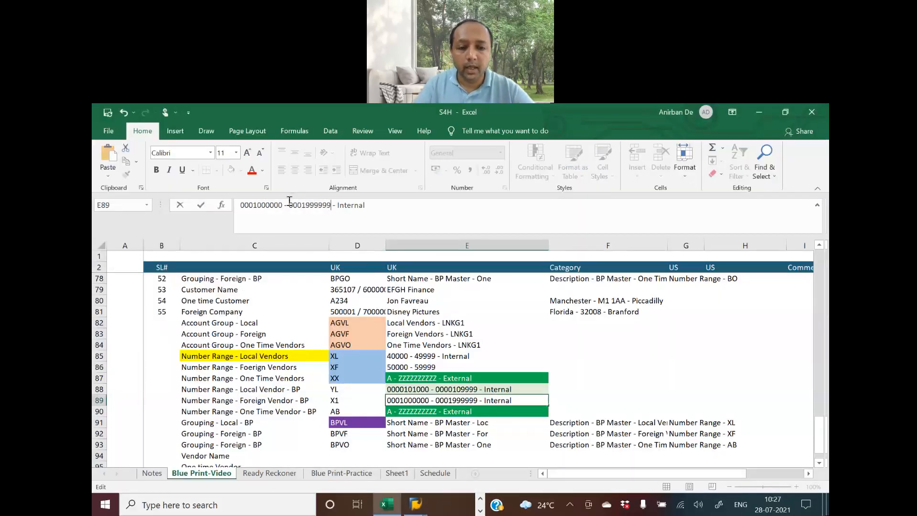
{"action": "key", "text": "Return"}
Review the SAP intervals and the one-time vendor BP range row in the blueprint
{"action": "key", "text": "alt+Tab"}
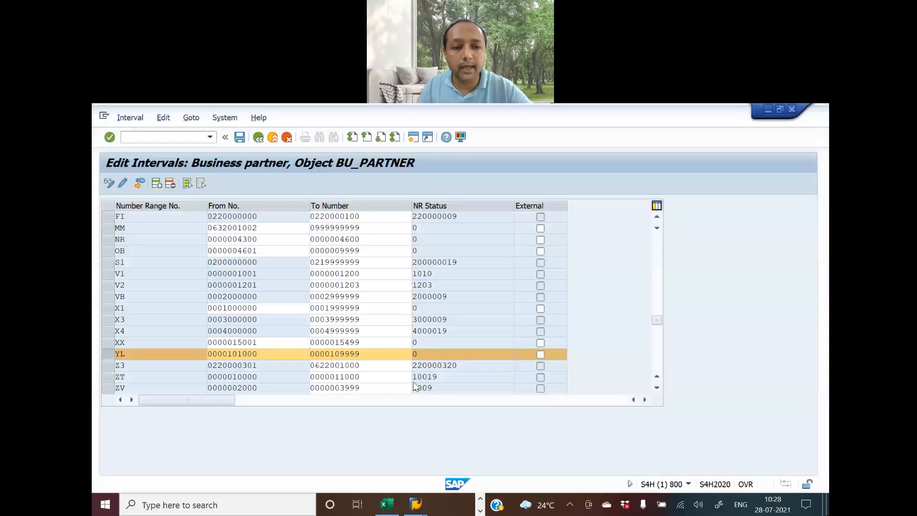
{"action": "scroll", "coordinate": [270, 358], "scroll_direction": "up", "scroll_amount": 1}
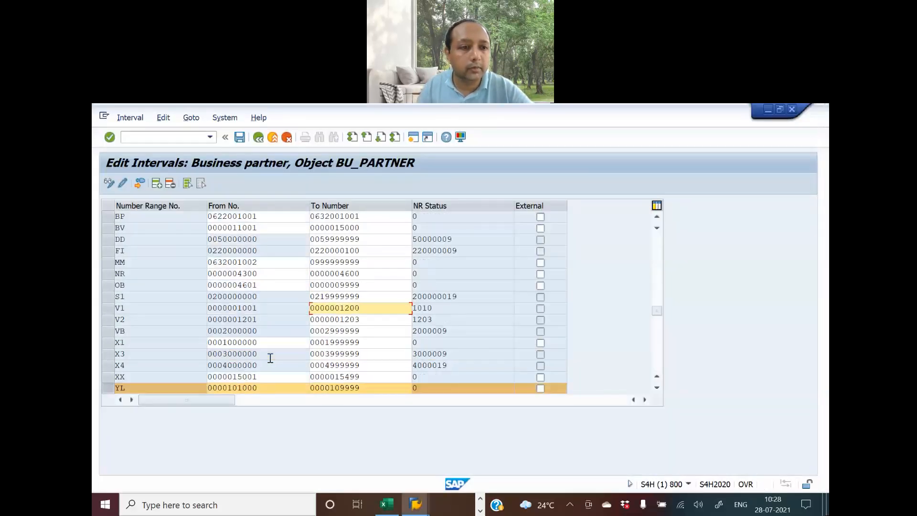
{"action": "scroll", "coordinate": [270, 358], "scroll_direction": "up", "scroll_amount": 4}
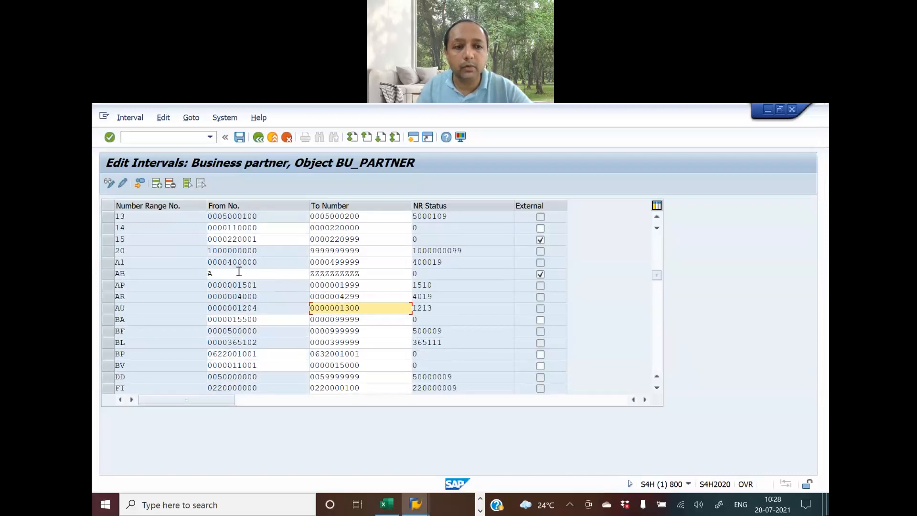
{"action": "key", "text": "alt+Tab"}
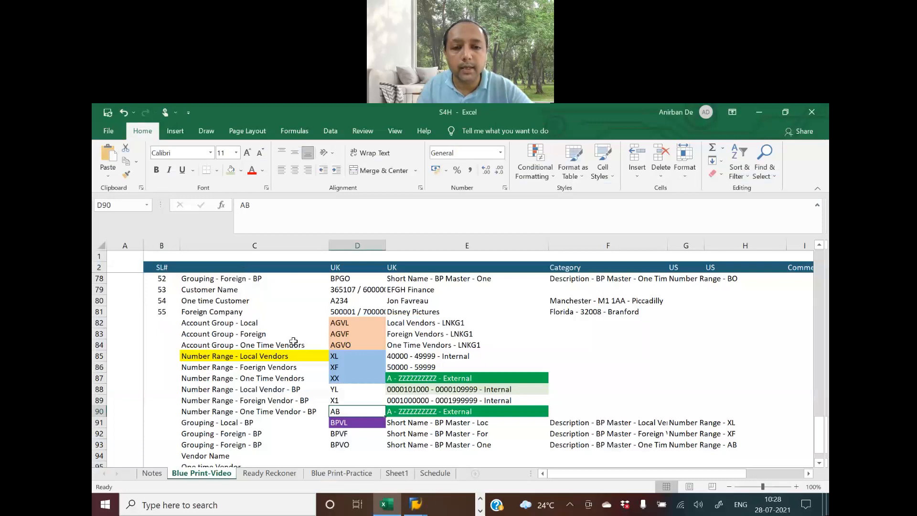
{"action": "left_click", "coordinate": [416, 413]}
{"action": "key", "text": "alt+Tab"}
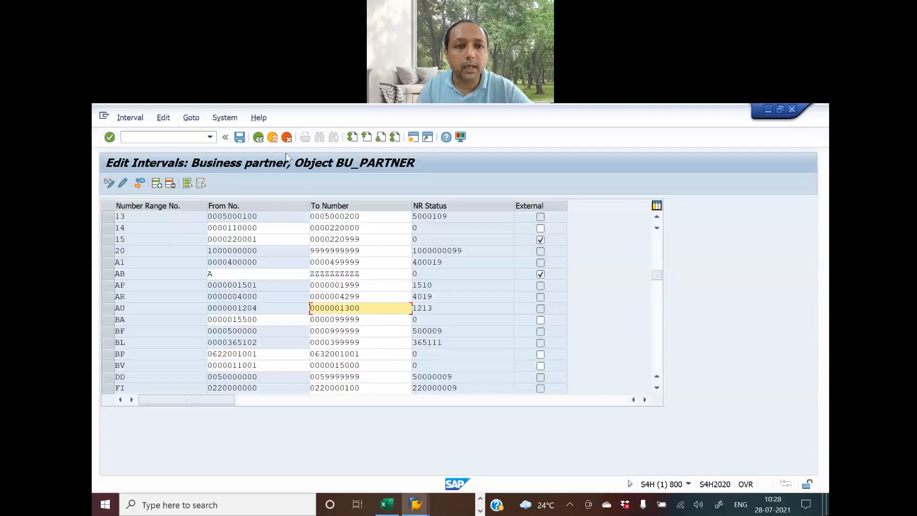
Save the intervals, acknowledge the transport notice, and shade Define Number Ranges green on Ready Reckoner
{"action": "left_click", "coordinate": [239, 138]}
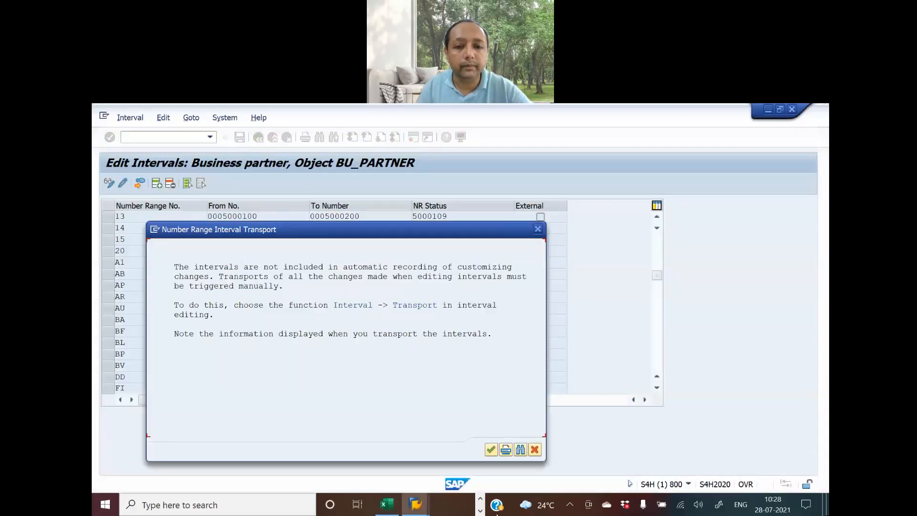
{"action": "left_click", "coordinate": [491, 450]}
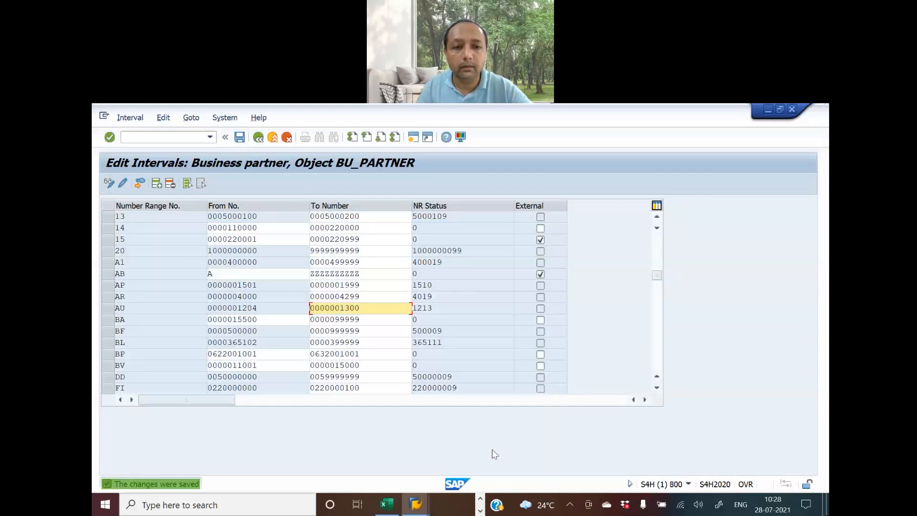
{"action": "key", "text": "alt+Tab"}
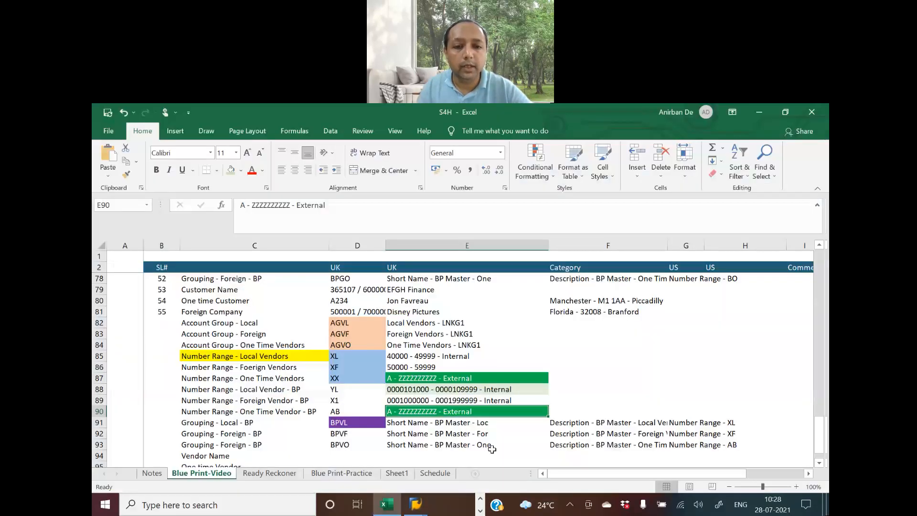
{"action": "left_click", "coordinate": [269, 473]}
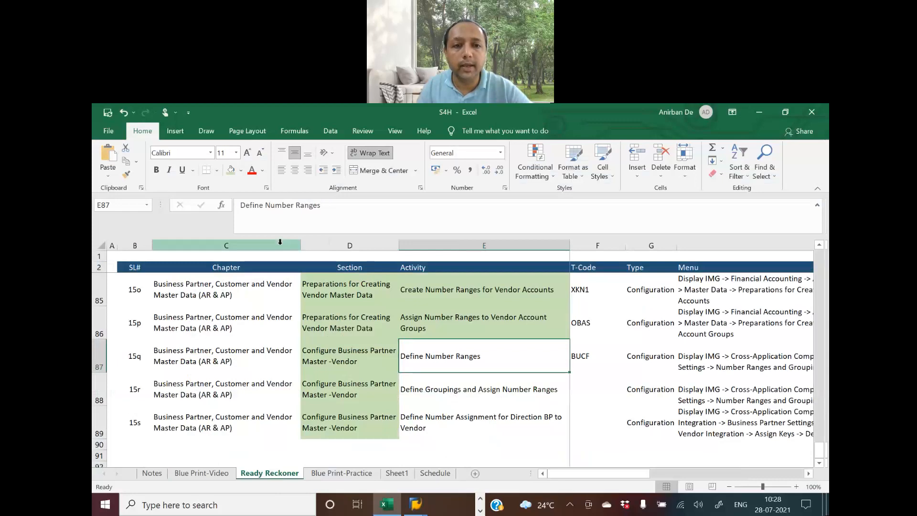
{"action": "left_click", "coordinate": [230, 171]}
{"action": "left_click", "coordinate": [468, 389]}
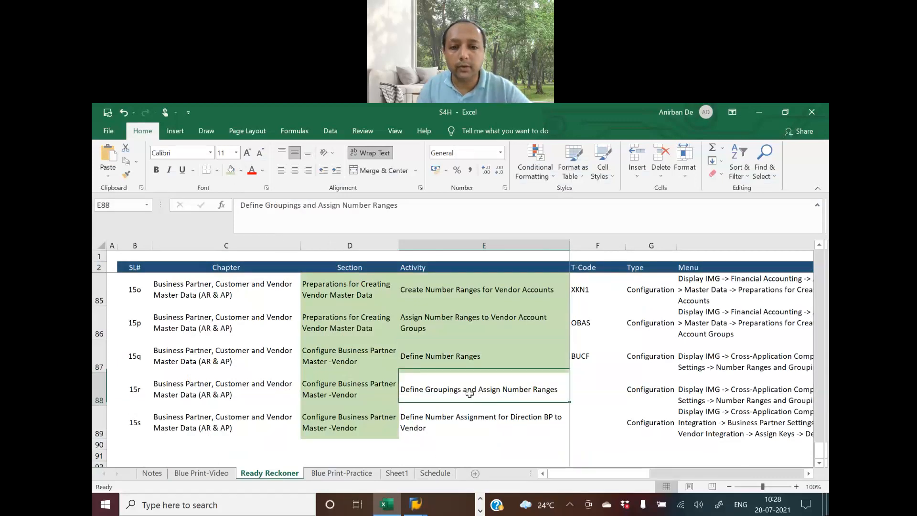
{"action": "left_click", "coordinate": [415, 503]}
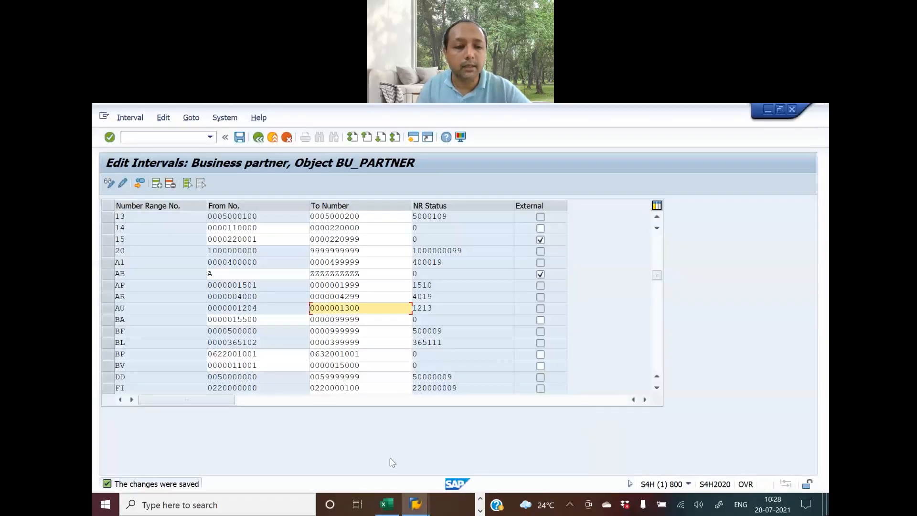
Open Define Groupings and Assign Number Ranges and start new BP grouping entries
{"action": "left_click", "coordinate": [259, 139]}
{"action": "left_click", "coordinate": [261, 138]}
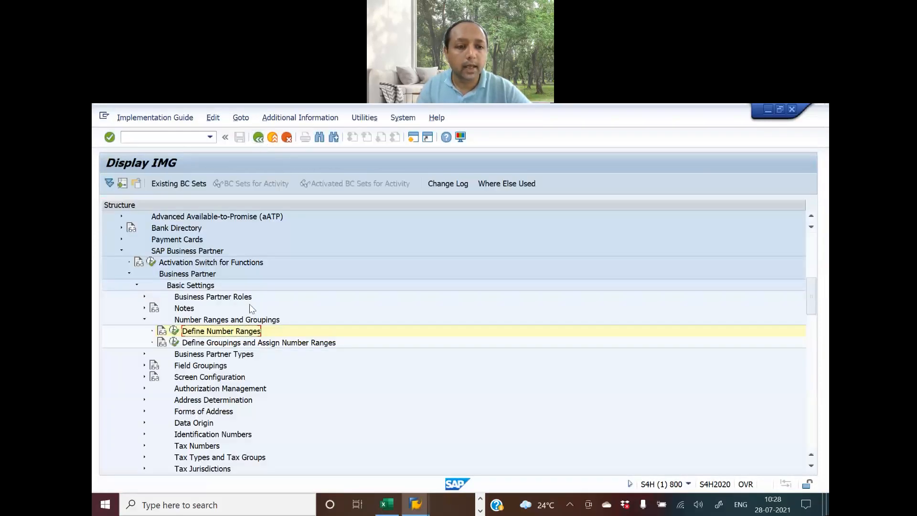
{"action": "left_click", "coordinate": [174, 342]}
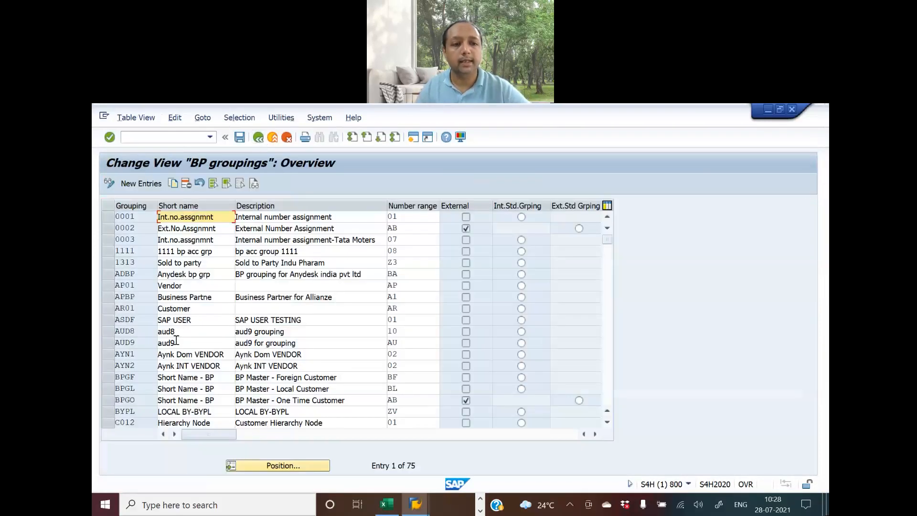
{"action": "left_click", "coordinate": [145, 183]}
Show the grouping rows on the Blue Print-Video sheet
{"action": "key", "text": "alt+Tab"}
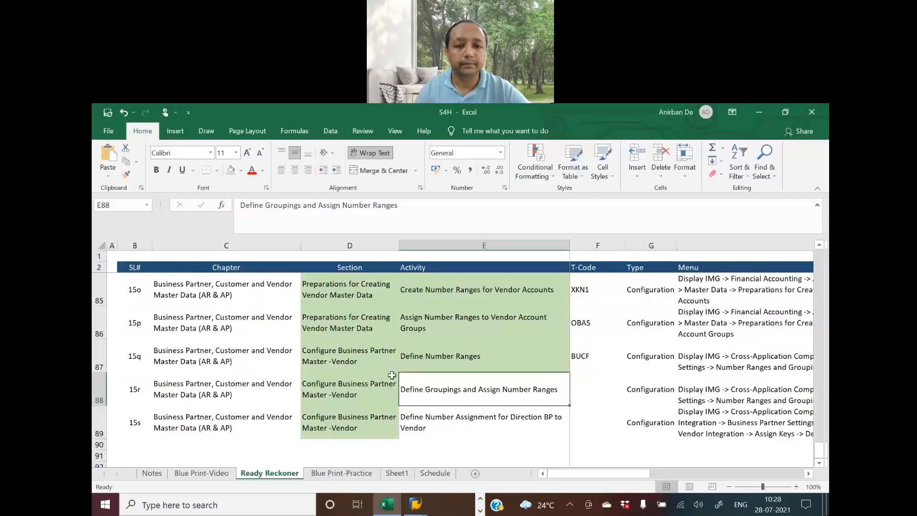
{"action": "left_click", "coordinate": [203, 473]}
{"action": "scroll", "coordinate": [430, 430], "scroll_direction": "down", "scroll_amount": 1}
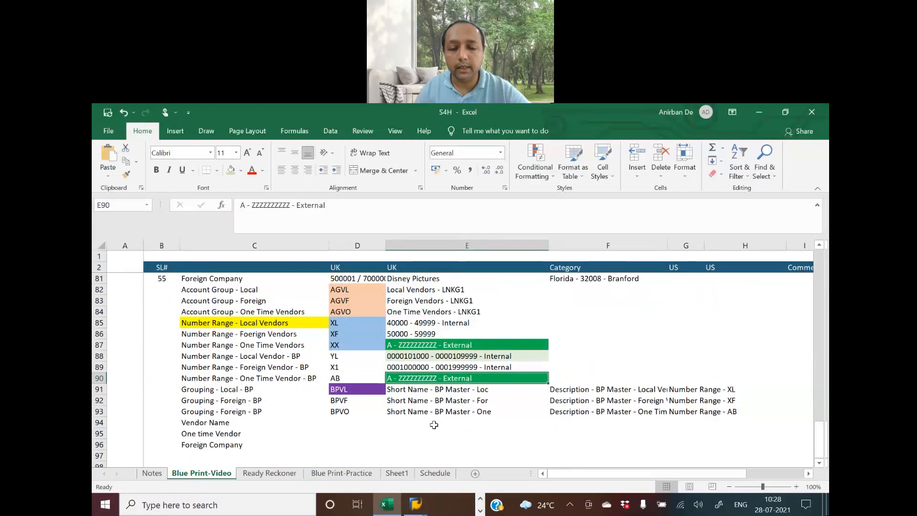
Change the local grouping's number range in G91 from XL to YL
{"action": "left_click", "coordinate": [338, 356]}
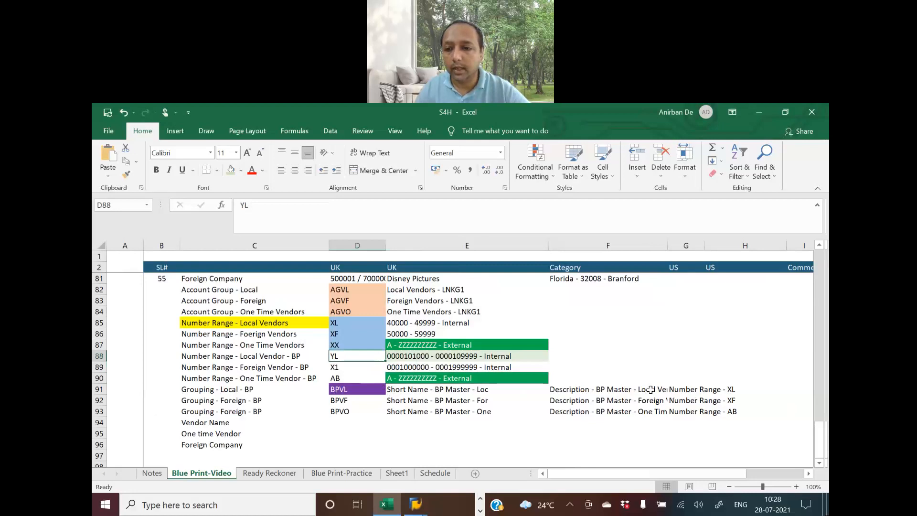
{"action": "left_click", "coordinate": [702, 390]}
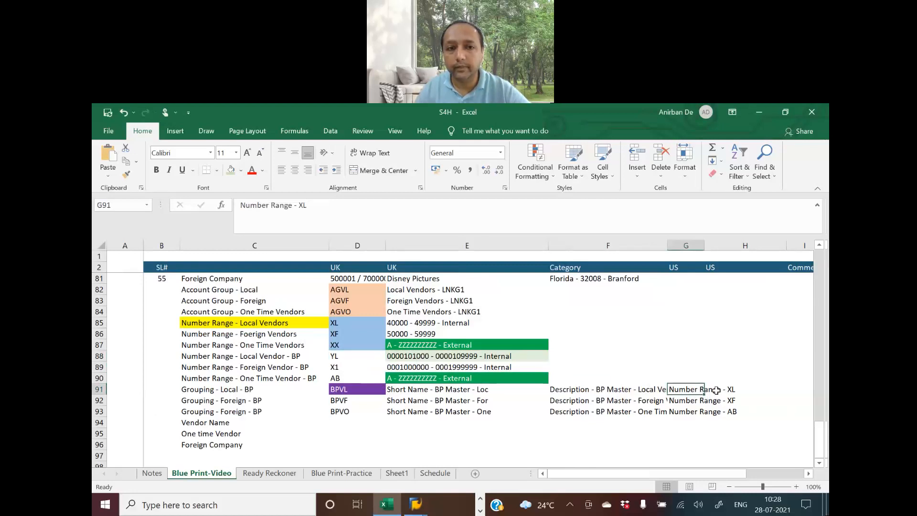
{"action": "left_click", "coordinate": [302, 205]}
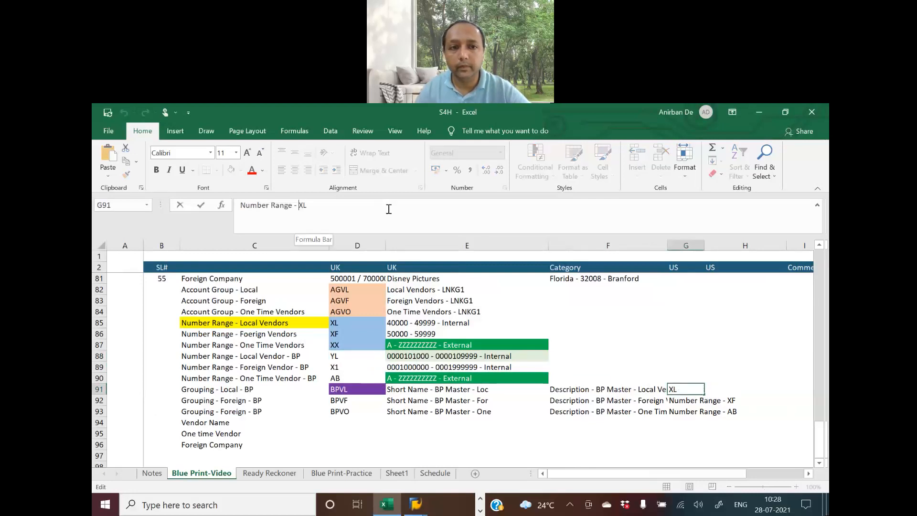
{"action": "key", "text": "BackSpace"}
{"action": "type", "text": "Y"}
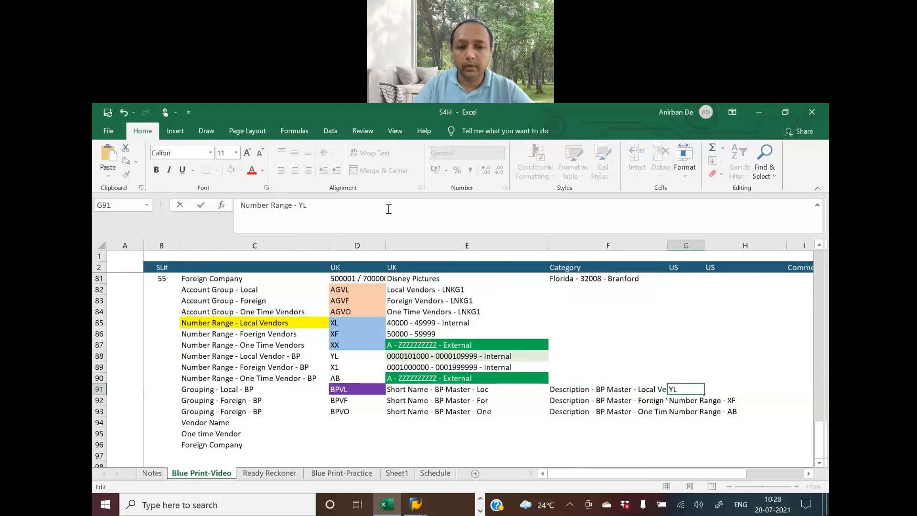
{"action": "key", "text": "Return"}
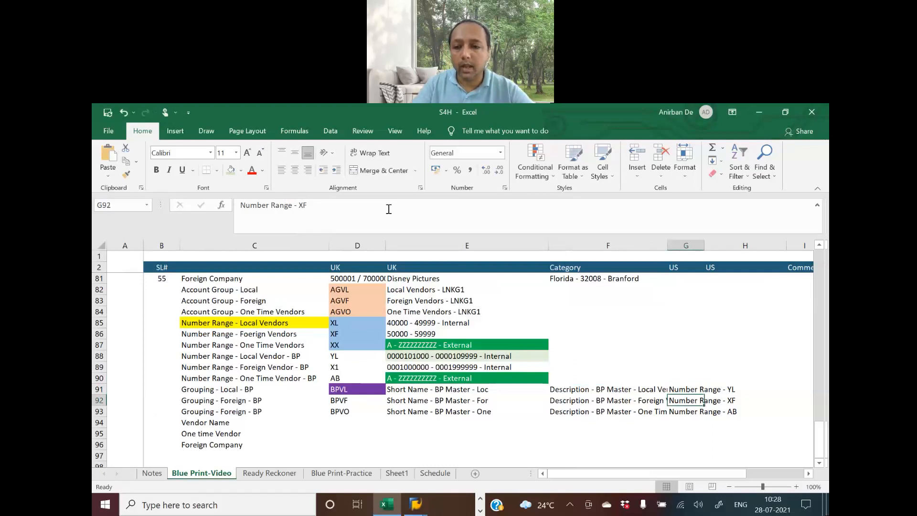
Change the foreign grouping's number range in G92 from XF to X1
{"action": "left_click", "coordinate": [304, 206]}
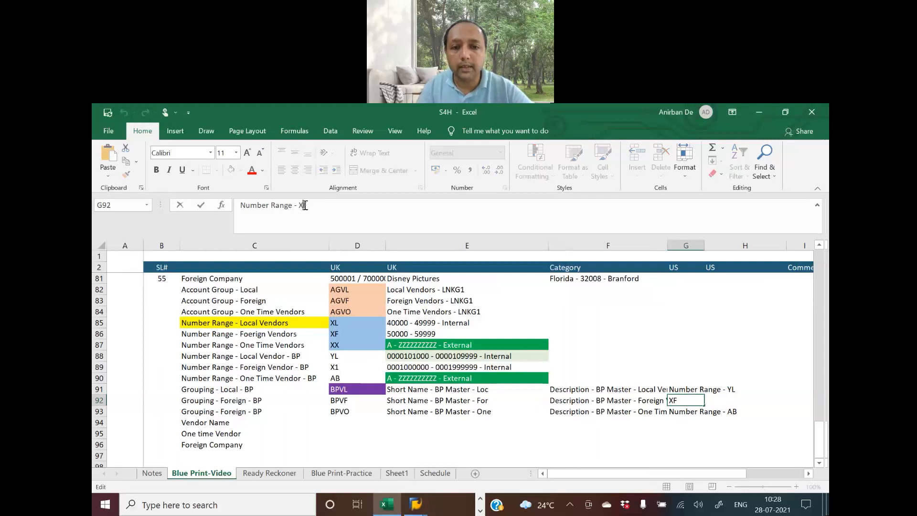
{"action": "key", "text": "BackSpace"}
{"action": "type", "text": "1"}
{"action": "key", "text": "Return"}
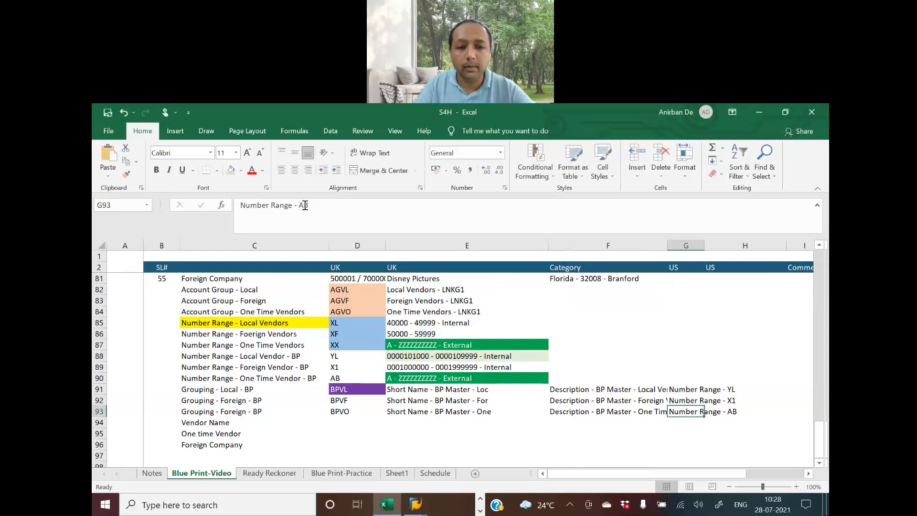
{"action": "left_click", "coordinate": [356, 389]}
{"action": "key", "text": "alt+Tab"}
{"action": "key", "text": "alt+Tab"}
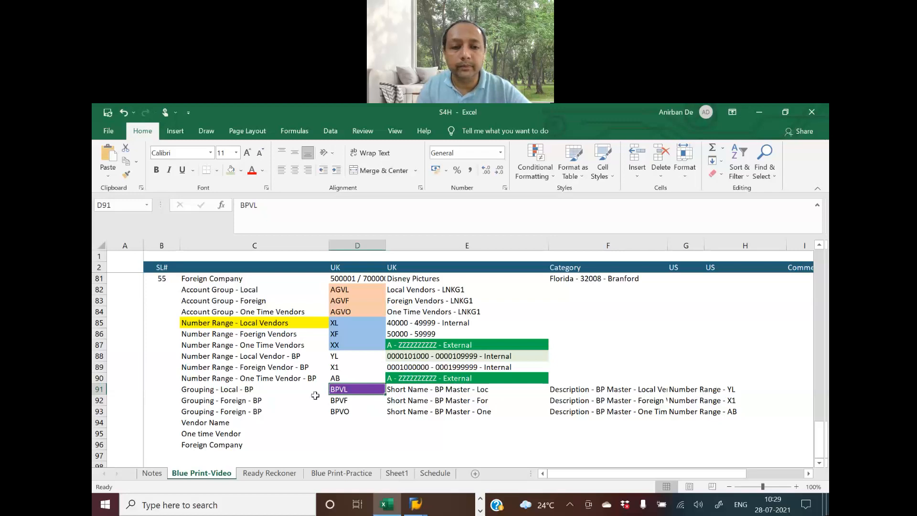
{"action": "key", "text": "alt+Tab"}
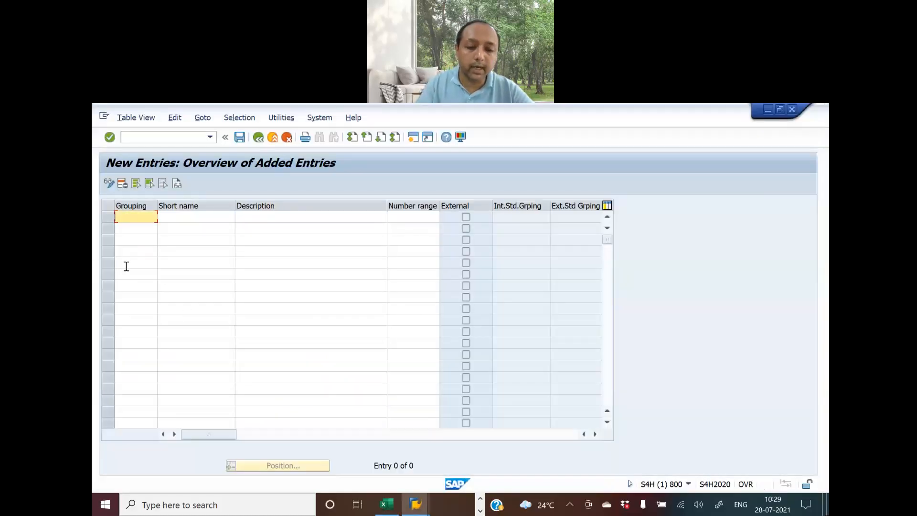
Enter grouping BPVL with short name 'BP Master - Loc' from the blueprint
{"action": "key", "text": "alt+Tab"}
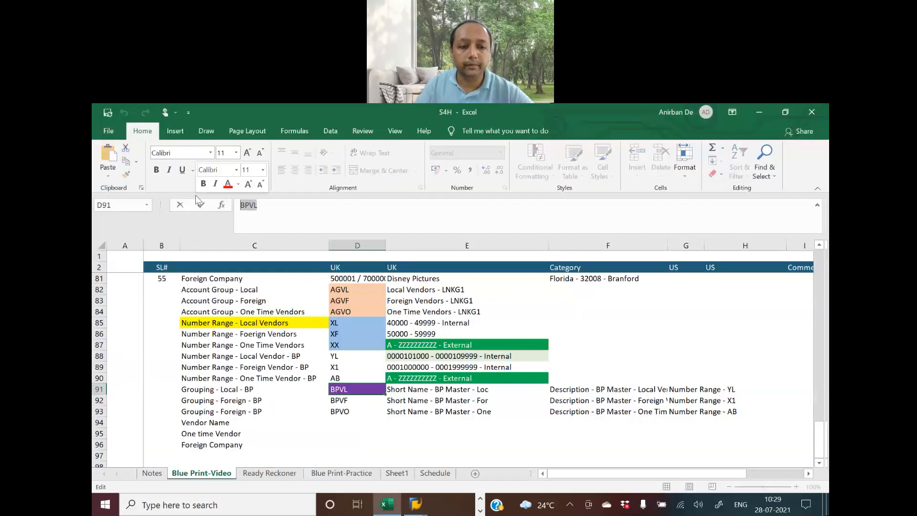
{"action": "key", "text": "alt+Tab"}
{"action": "type", "text": "BPVL"}
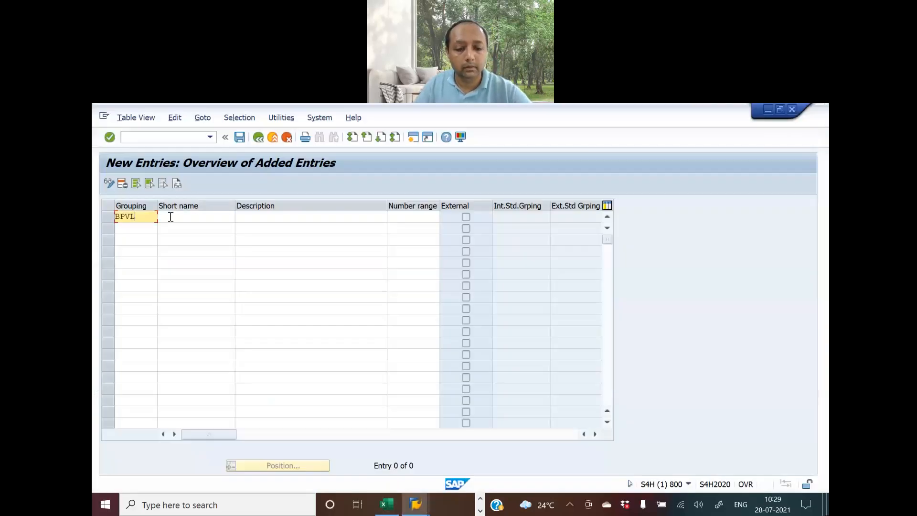
{"action": "left_click", "coordinate": [184, 216]}
{"action": "key", "text": "alt+Tab"}
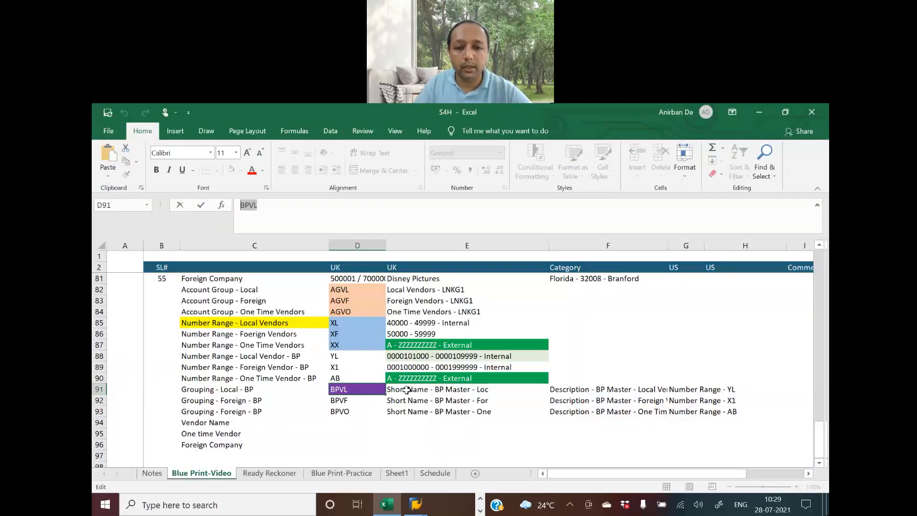
{"action": "left_click", "coordinate": [408, 392]}
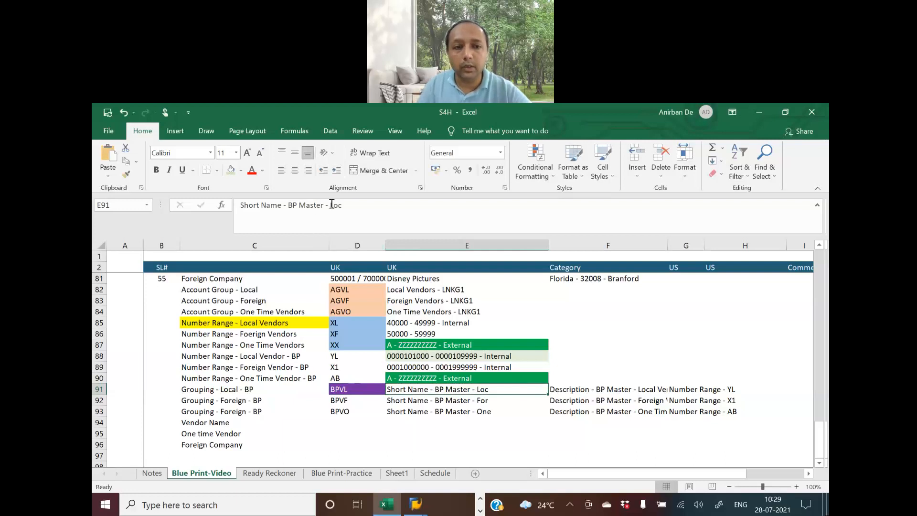
{"action": "mouse_move", "coordinate": [287, 205]}
{"action": "left_mouse_down"}
{"action": "mouse_move", "coordinate": [356, 206]}
{"action": "mouse_move", "coordinate": [291, 201]}
{"action": "left_mouse_up"}
{"action": "key", "text": "ctrl+c"}
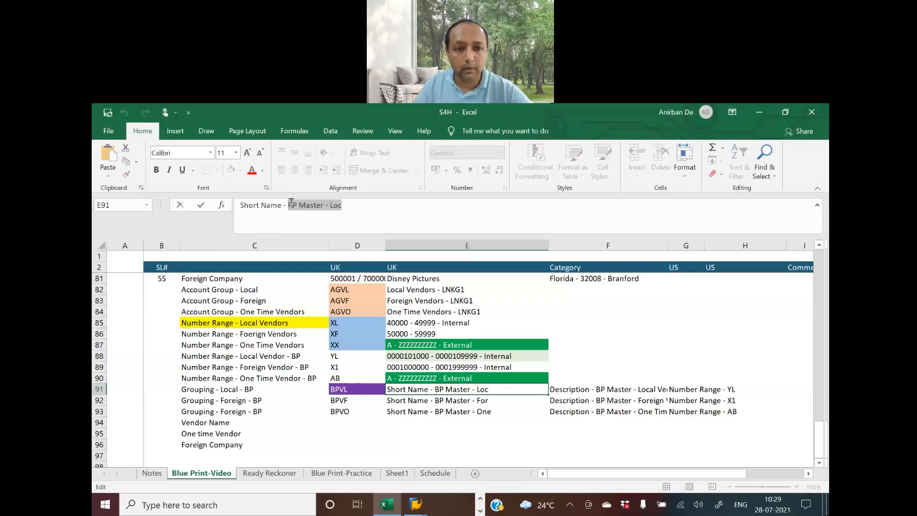
{"action": "key", "text": "alt+Tab"}
{"action": "key", "text": "ctrl+v"}
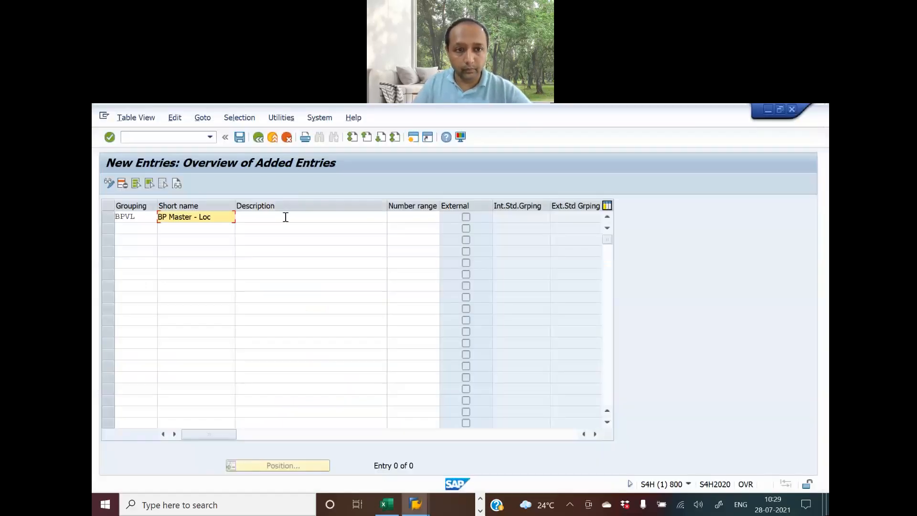
Give BPVL the description 'BP Master - Local Vendor'
{"action": "left_click", "coordinate": [285, 217]}
{"action": "key", "text": "alt+Tab"}
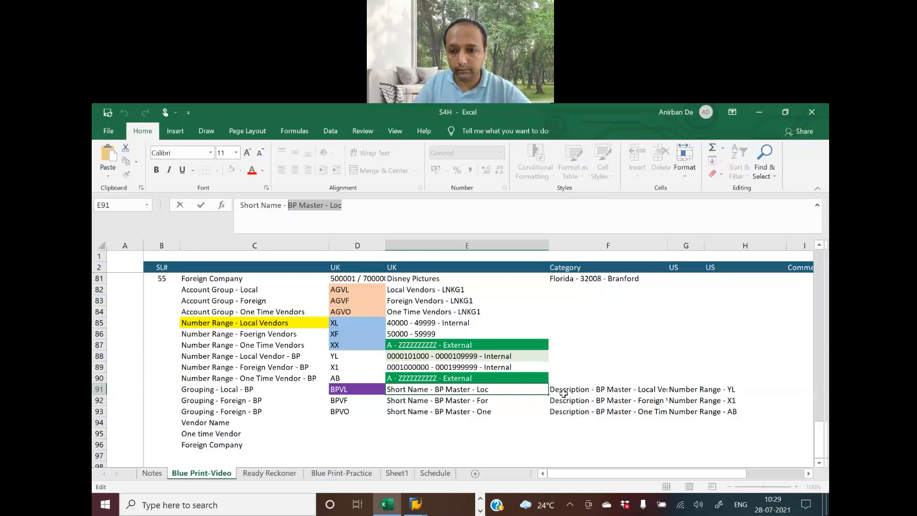
{"action": "left_click", "coordinate": [564, 390]}
{"action": "left_click_drag", "start_coordinate": [287, 205], "coordinate": [377, 211]}
{"action": "key", "text": "ctrl+c"}
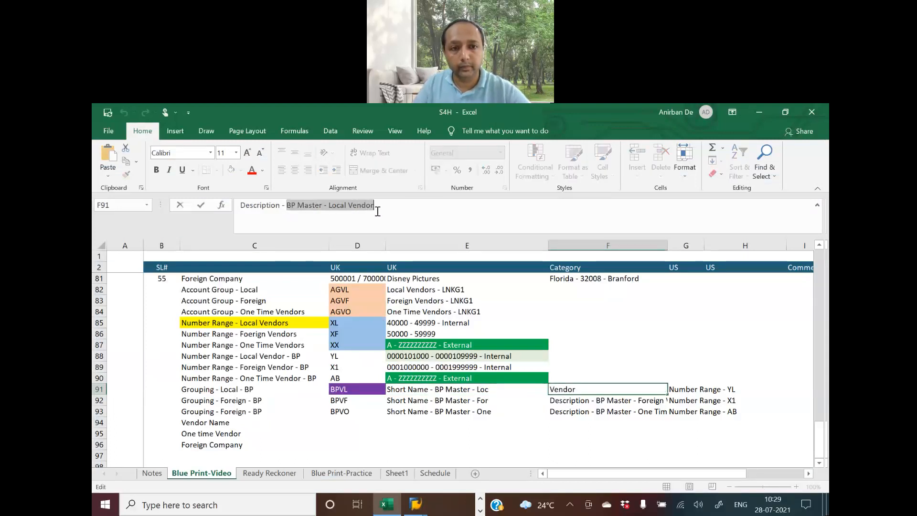
{"action": "key", "text": "alt+Tab"}
{"action": "left_click", "coordinate": [290, 217]}
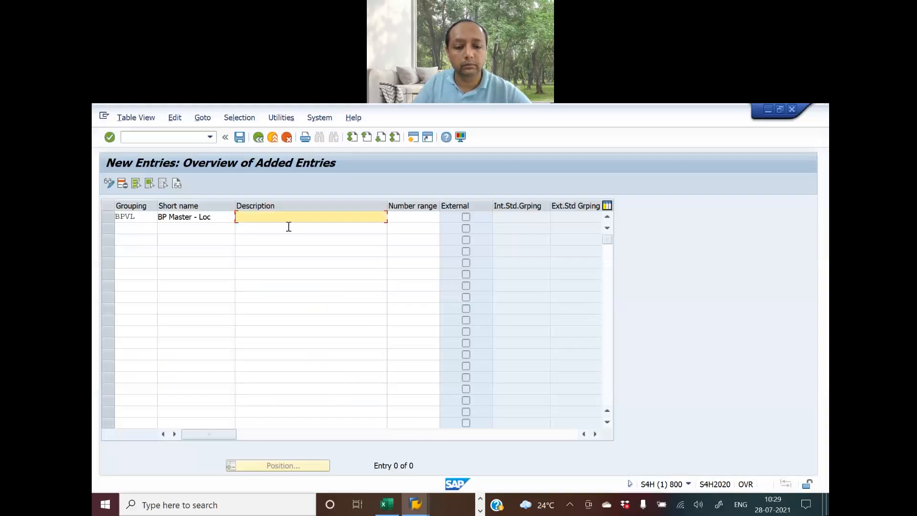
{"action": "key", "text": "ctrl+v"}
Assign number range YL to the BPVL grouping
{"action": "left_click", "coordinate": [398, 220]}
{"action": "key", "text": "alt+Tab"}
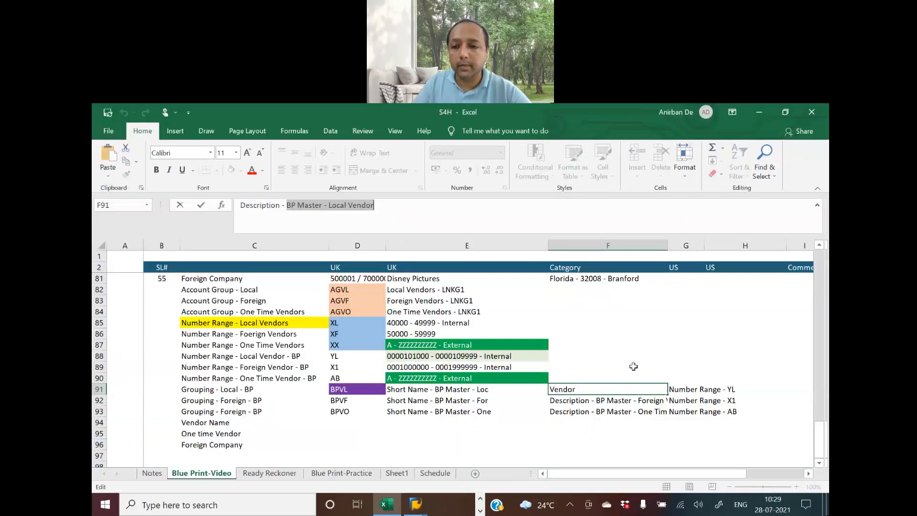
{"action": "left_click", "coordinate": [683, 388]}
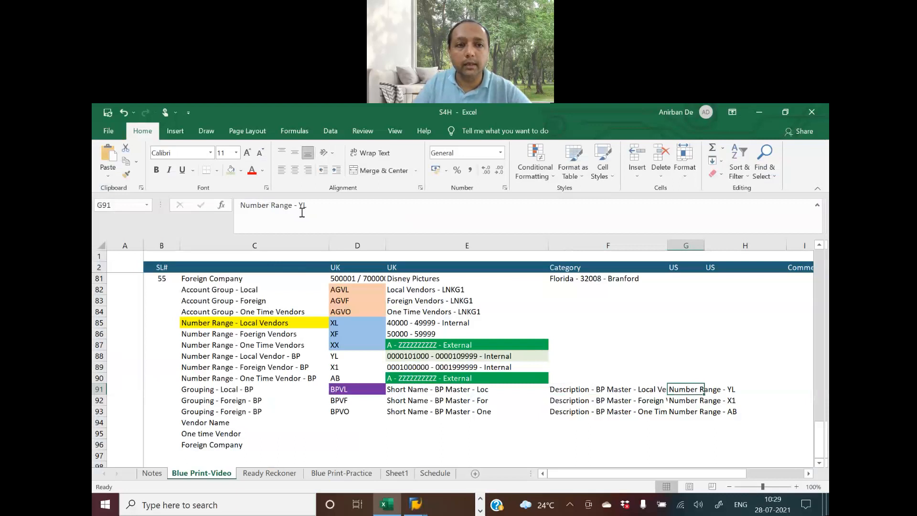
{"action": "left_click_drag", "start_coordinate": [299, 205], "coordinate": [320, 204]}
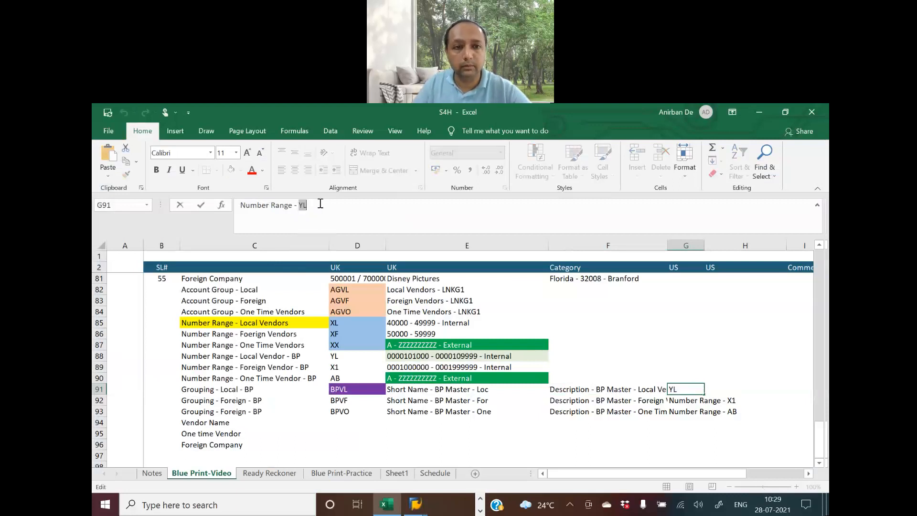
{"action": "key", "text": "ctrl+c"}
{"action": "key", "text": "alt+Tab"}
{"action": "key", "text": "ctrl+v"}
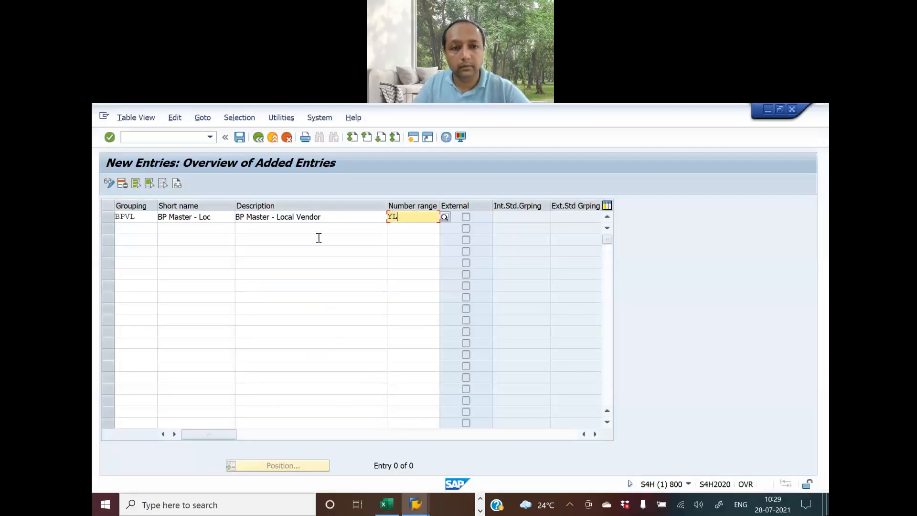
{"action": "left_click", "coordinate": [143, 231]}
{"action": "key", "text": "alt+Tab"}
Enter grouping BPVF with short name 'BP Master - For' in the second row
{"action": "left_click", "coordinate": [346, 402]}
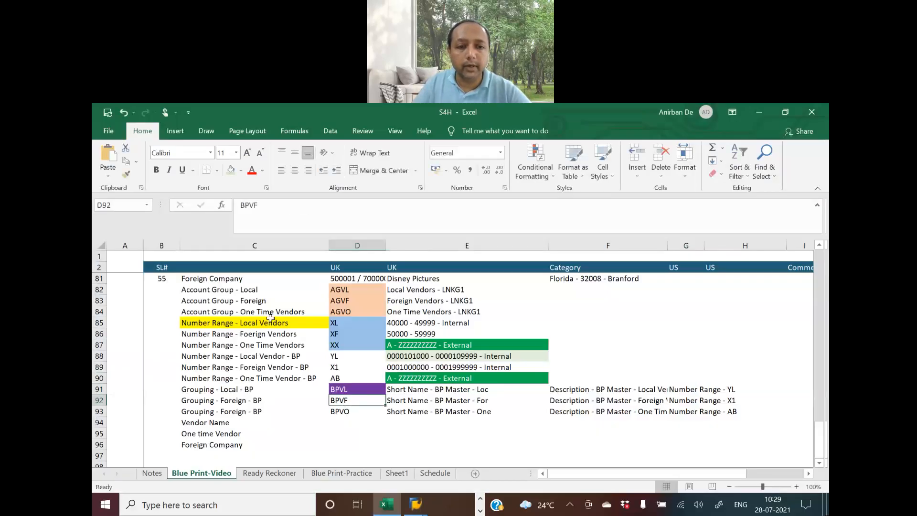
{"action": "left_click_drag", "start_coordinate": [262, 206], "coordinate": [240, 205]}
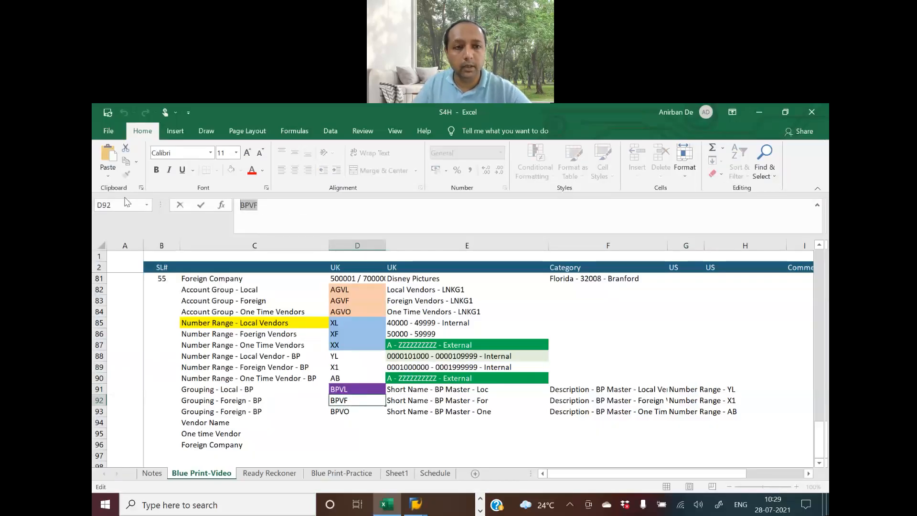
{"action": "key", "text": "ctrl+c"}
{"action": "key", "text": "alt+Tab"}
{"action": "key", "text": "ctrl+v"}
{"action": "left_click", "coordinate": [210, 228]}
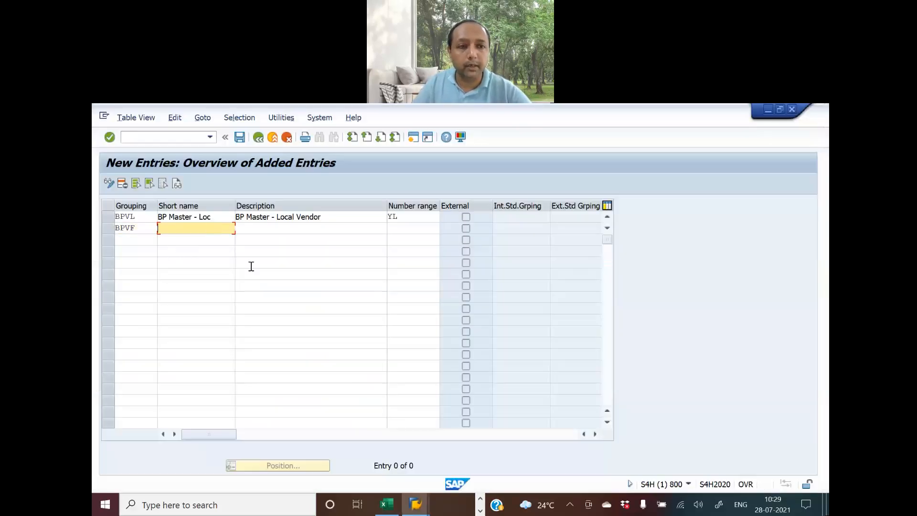
{"action": "key", "text": "alt+Tab"}
{"action": "left_click", "coordinate": [420, 402]}
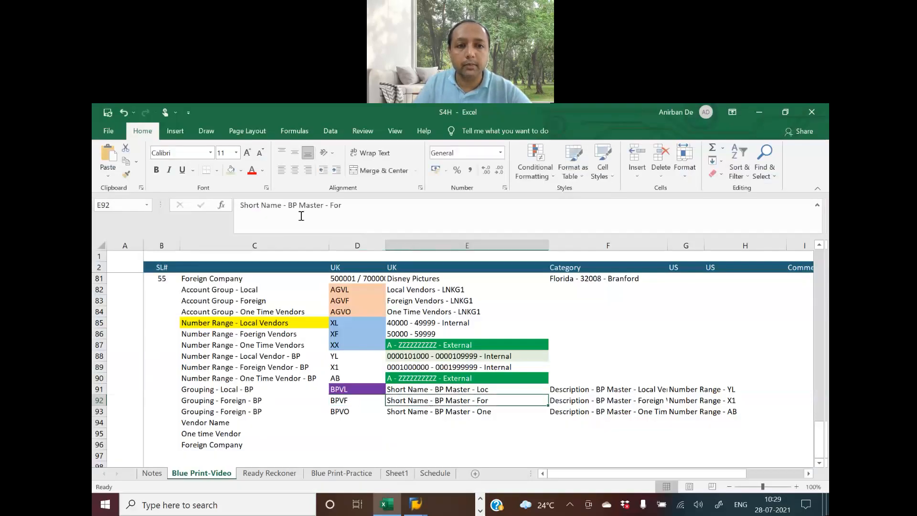
{"action": "left_click_drag", "start_coordinate": [287, 205], "coordinate": [346, 204]}
{"action": "key", "text": "ctrl+c"}
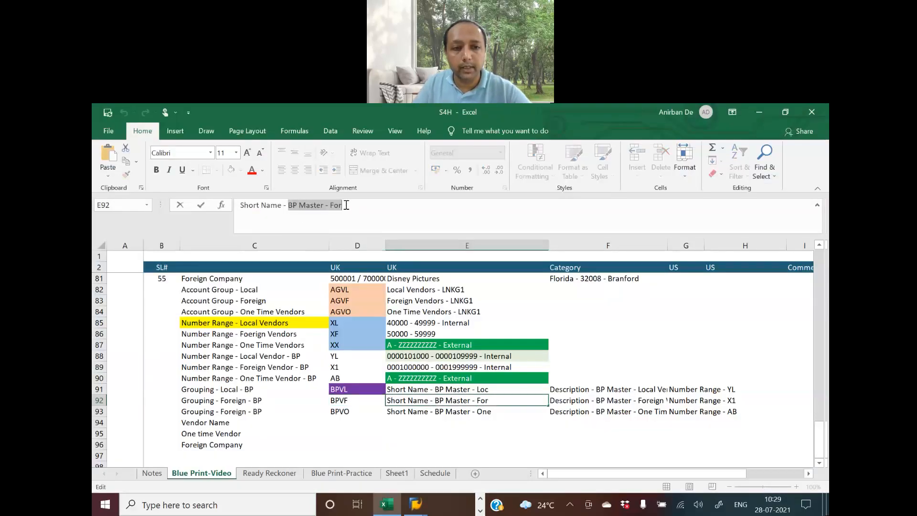
{"action": "key", "text": "alt+Tab"}
{"action": "key", "text": "ctrl+v"}
Give BPVF the description 'BP Master - Foreign Vendor'
{"action": "left_click", "coordinate": [286, 226]}
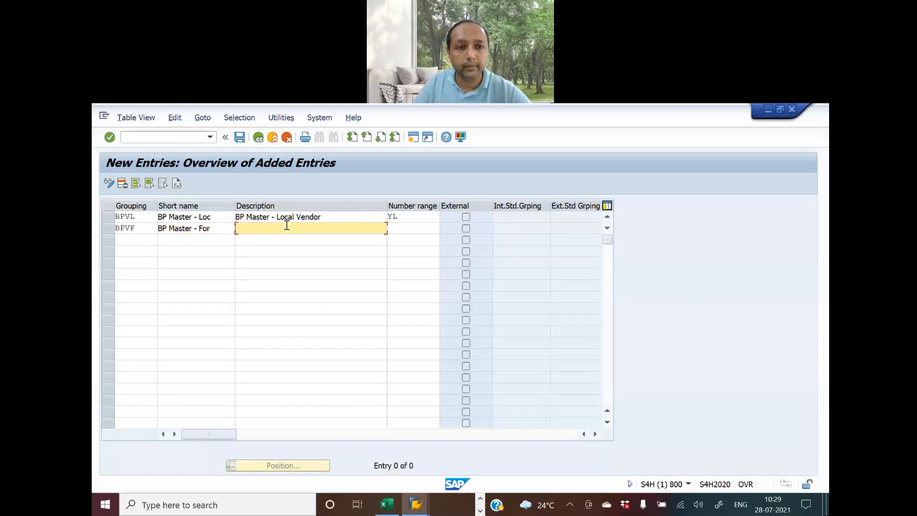
{"action": "key", "text": "alt+Tab"}
{"action": "left_click", "coordinate": [559, 401]}
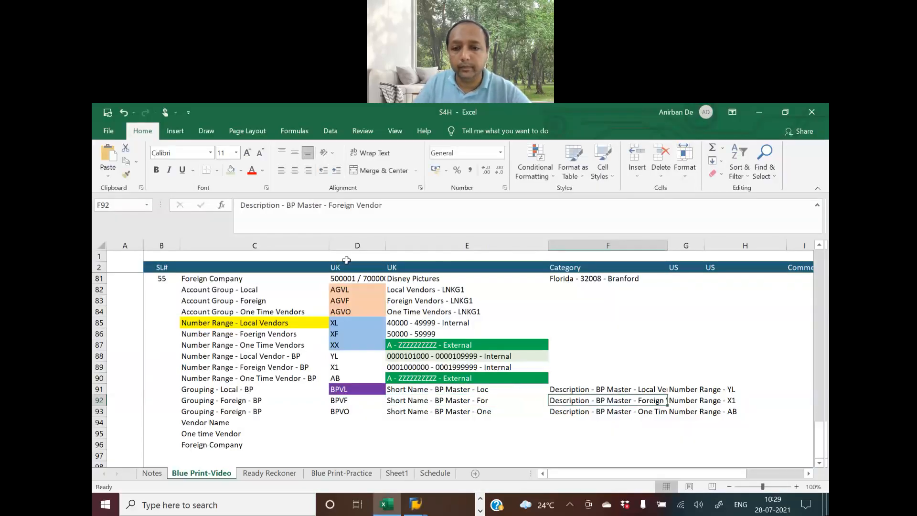
{"action": "left_click_drag", "start_coordinate": [287, 205], "coordinate": [383, 205]}
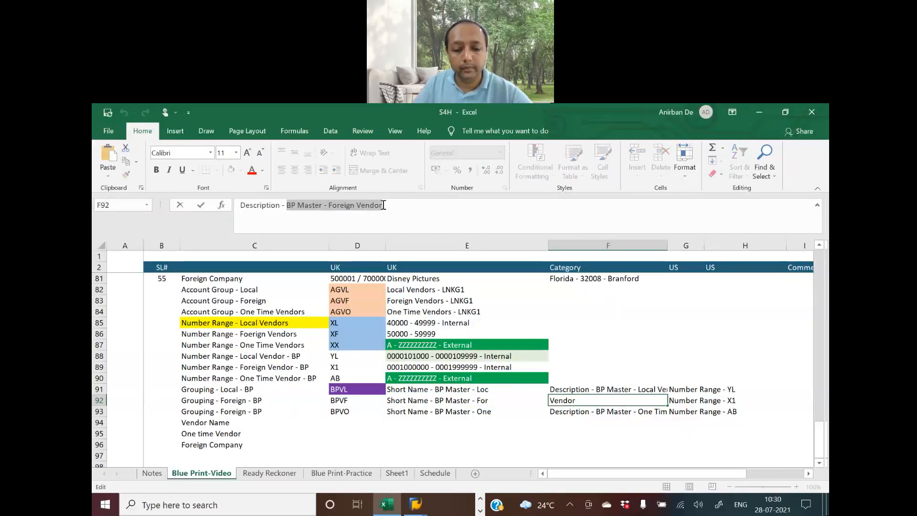
{"action": "key", "text": "ctrl+c"}
{"action": "key", "text": "alt+Tab"}
{"action": "key", "text": "ctrl+v"}
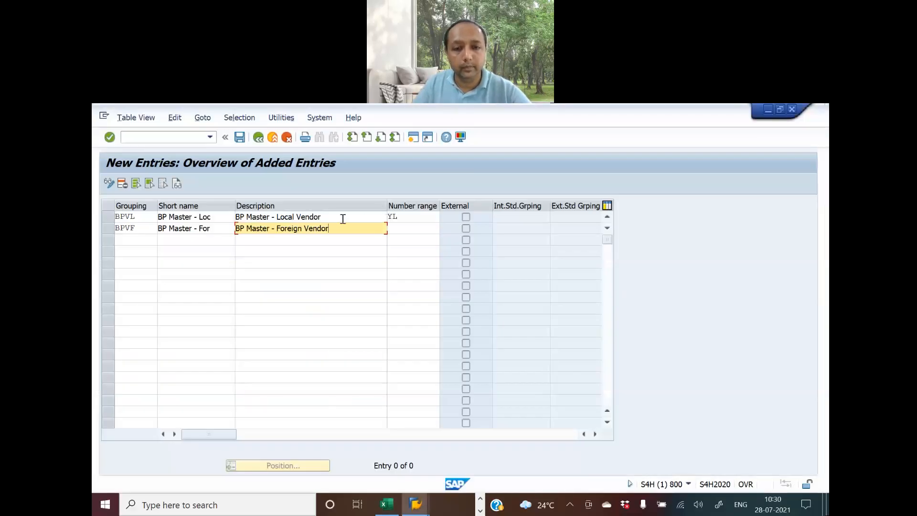
Assign number range X1 to the BPVF grouping
{"action": "left_click", "coordinate": [396, 226]}
{"action": "key", "text": "alt+Tab"}
{"action": "key", "text": "Right"}
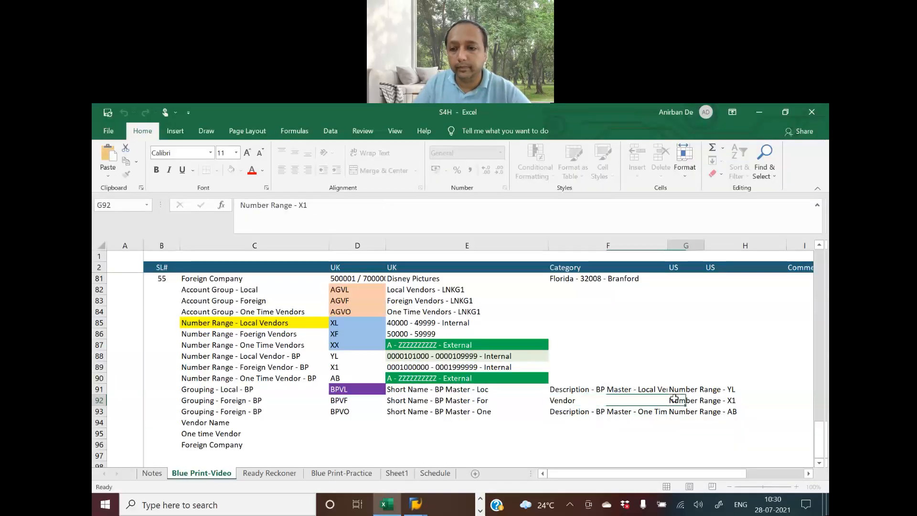
{"action": "left_click_drag", "start_coordinate": [299, 205], "coordinate": [310, 205]}
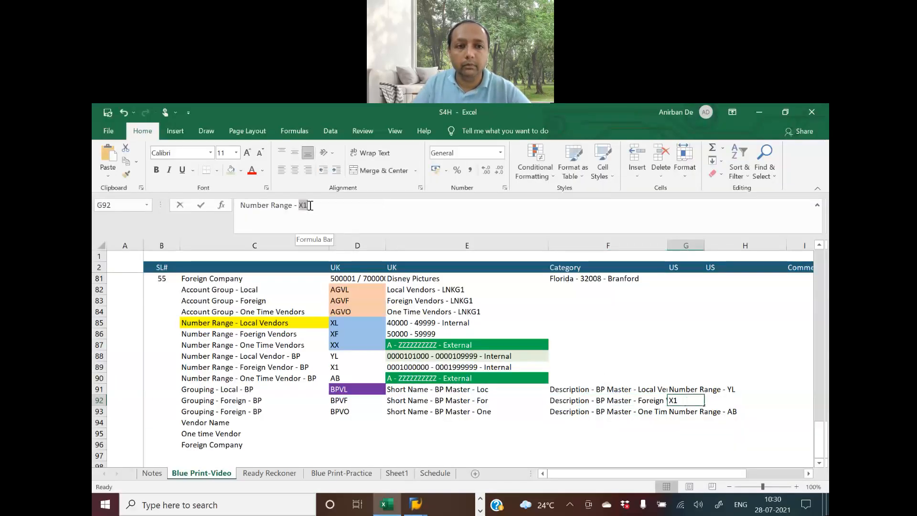
{"action": "key", "text": "ctrl+c"}
{"action": "key", "text": "alt+Tab"}
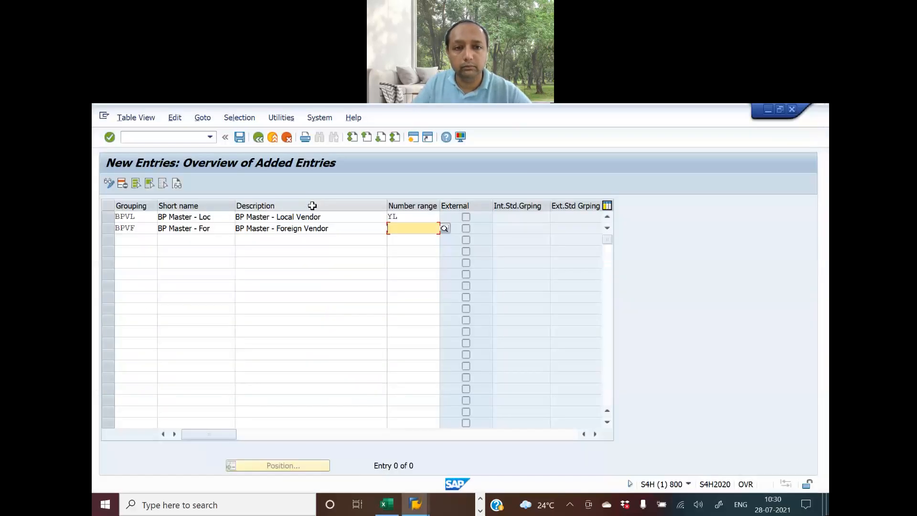
{"action": "type", "text": "X"}
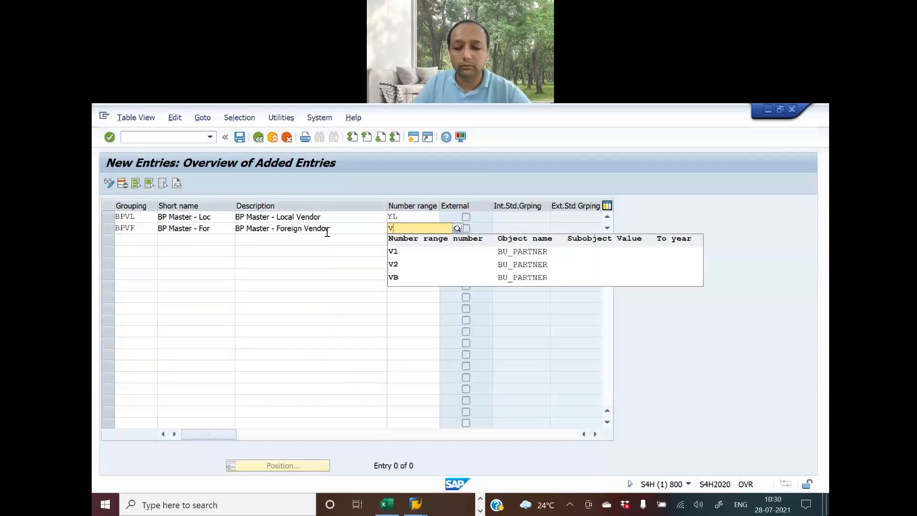
{"action": "key", "text": "BackSpace"}
{"action": "key", "text": "F4"}
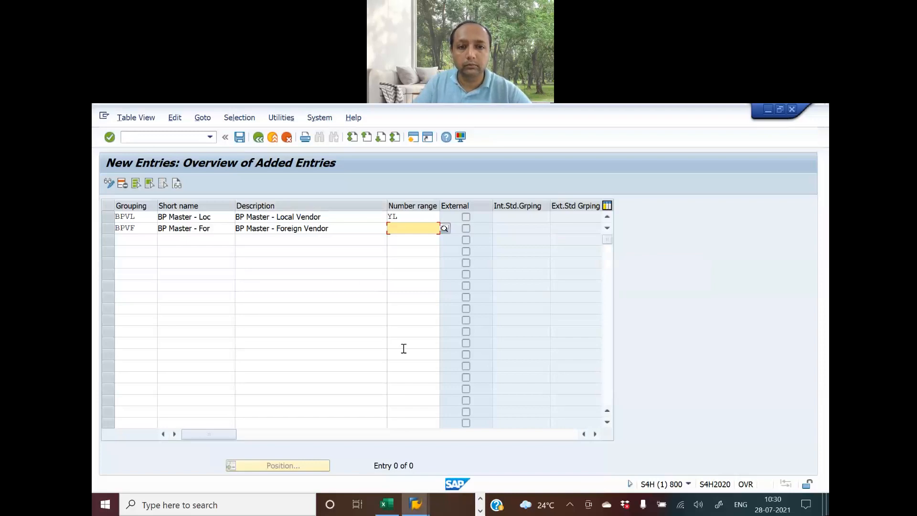
{"action": "key", "text": "alt+Tab"}
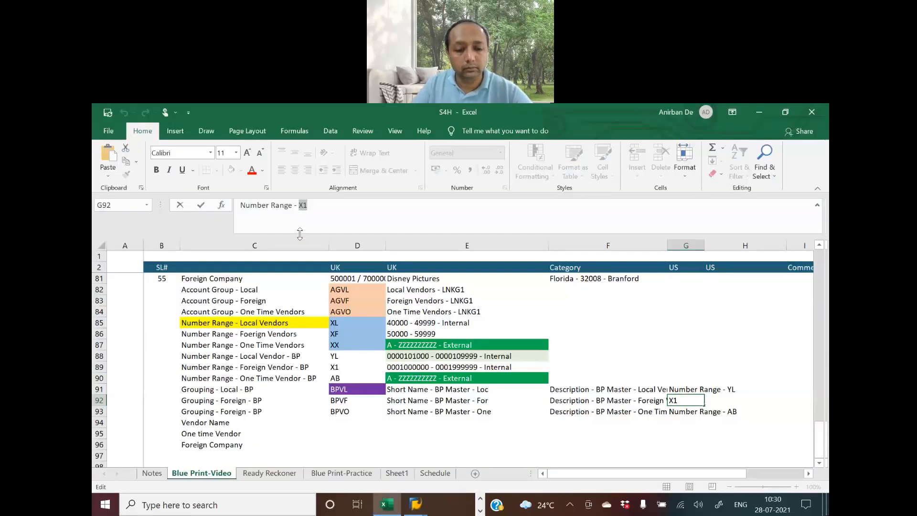
{"action": "key", "text": "alt+Tab"}
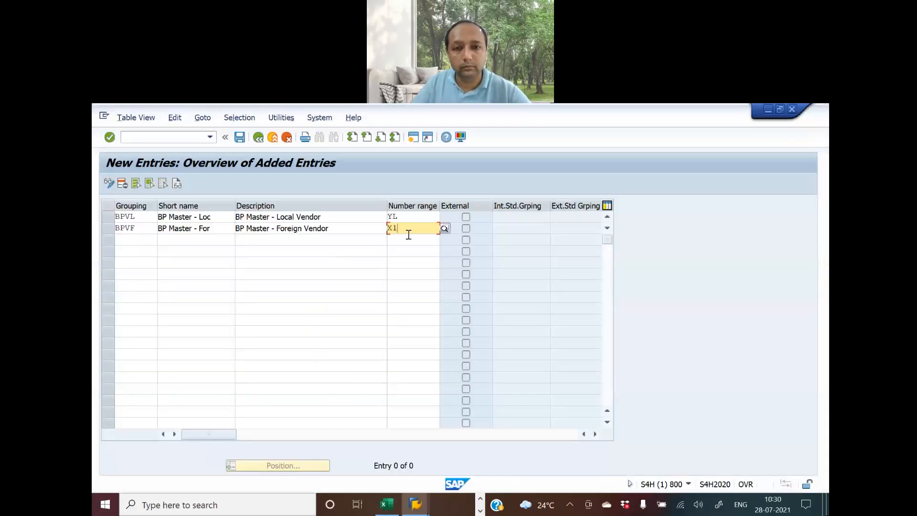
{"action": "left_click", "coordinate": [141, 238]}
{"action": "key", "text": "alt+Tab"}
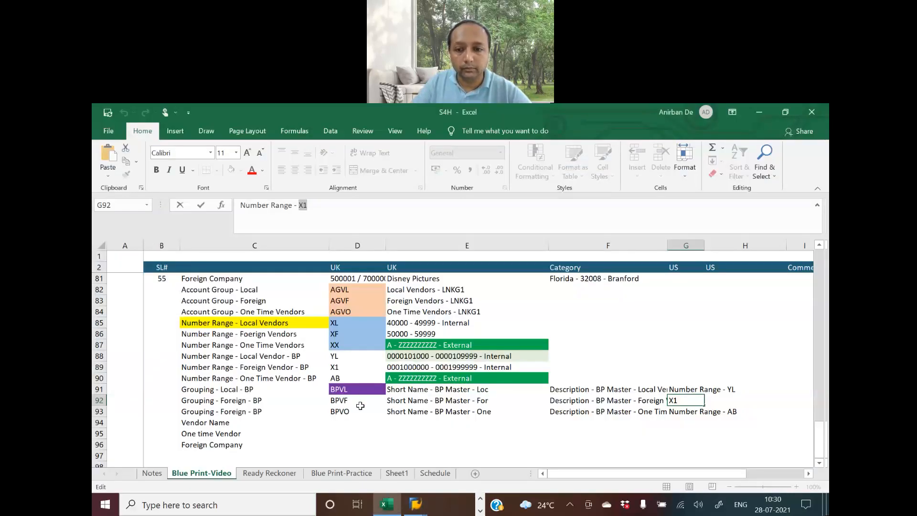
{"action": "left_click", "coordinate": [336, 418]}
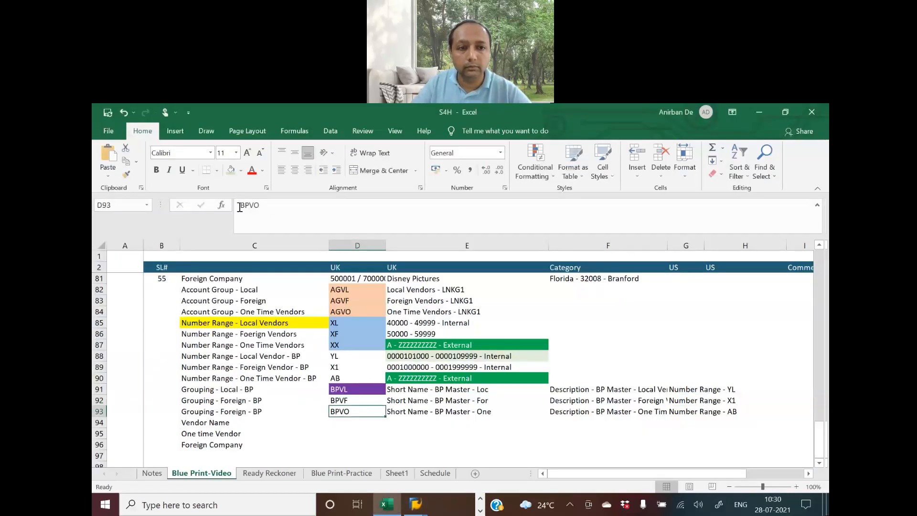
Enter grouping BPVO with short name 'BP Master - One' in the third row
{"action": "left_click_drag", "start_coordinate": [240, 205], "coordinate": [282, 204]}
{"action": "key", "text": "ctrl+c"}
{"action": "key", "text": "alt+Tab"}
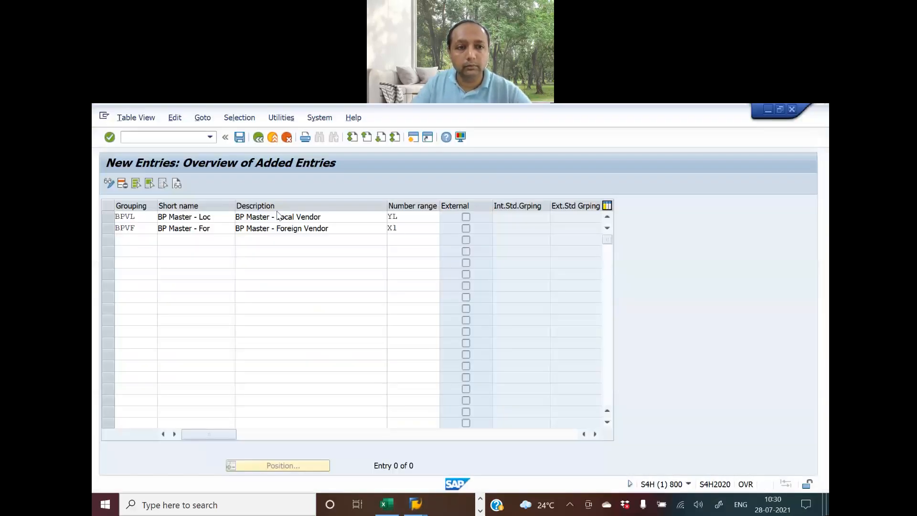
{"action": "key", "text": "ctrl+v"}
{"action": "key", "text": "alt+Tab"}
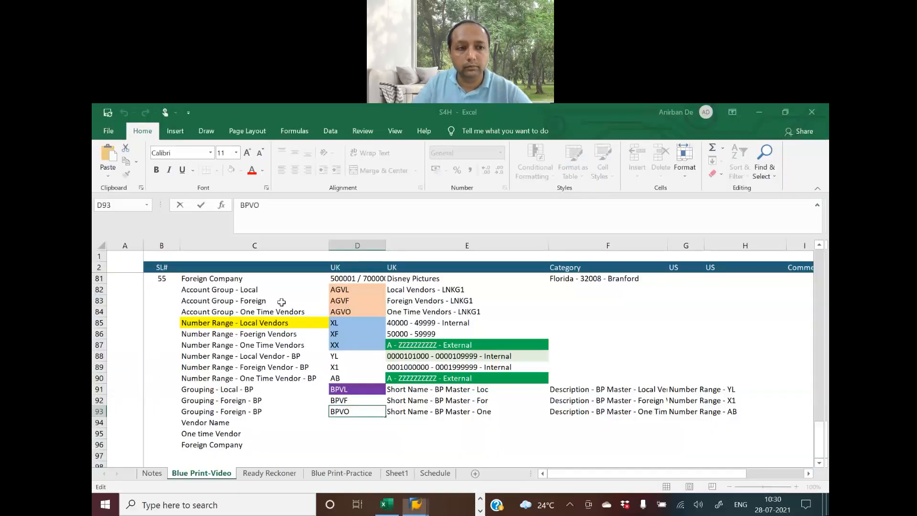
{"action": "key", "text": "Tab"}
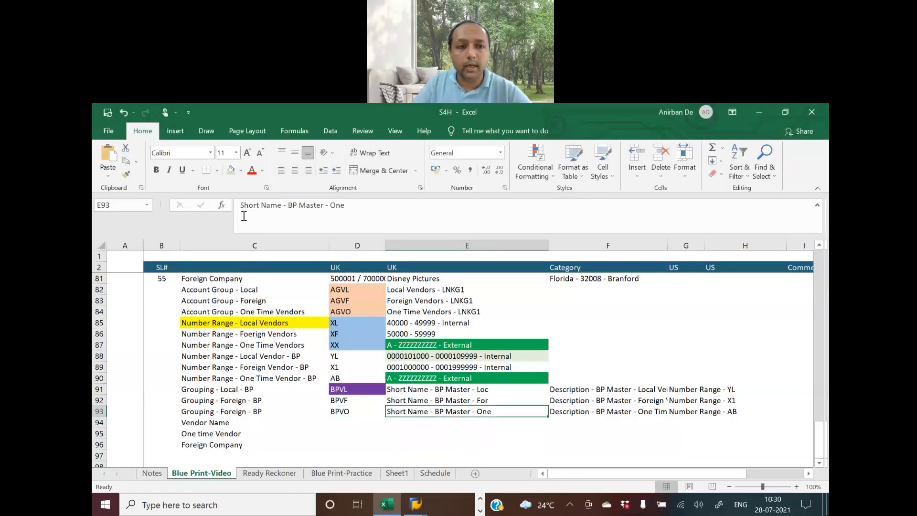
{"action": "left_click_drag", "start_coordinate": [287, 205], "coordinate": [348, 205]}
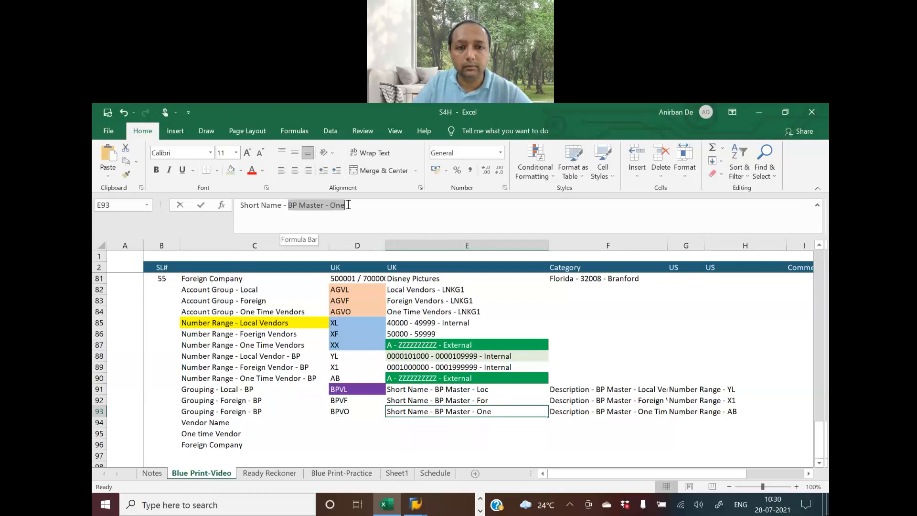
{"action": "key", "text": "ctrl+c"}
{"action": "key", "text": "alt+Tab"}
{"action": "key", "text": "Tab"}
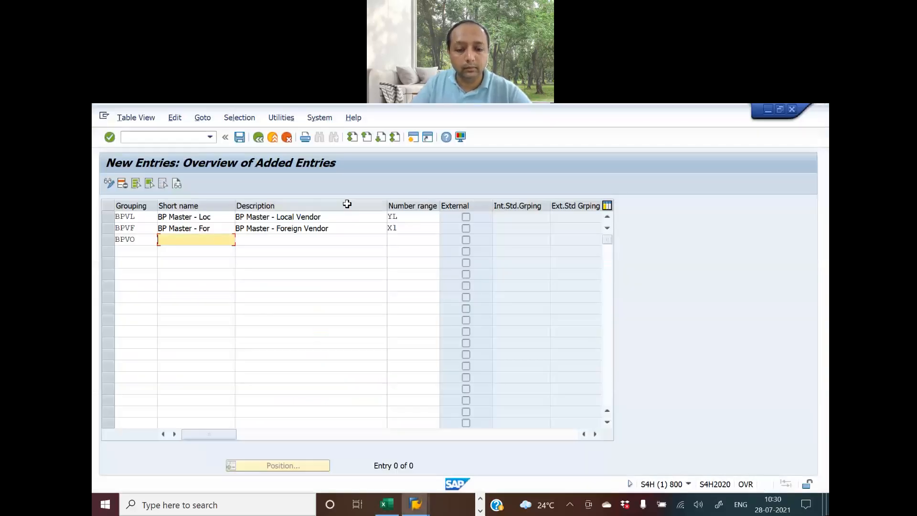
{"action": "key", "text": "ctrl+v"}
{"action": "key", "text": "Tab"}
Give BPVO the description 'BP Master - One Time Vendor'
{"action": "key", "text": "alt+Tab"}
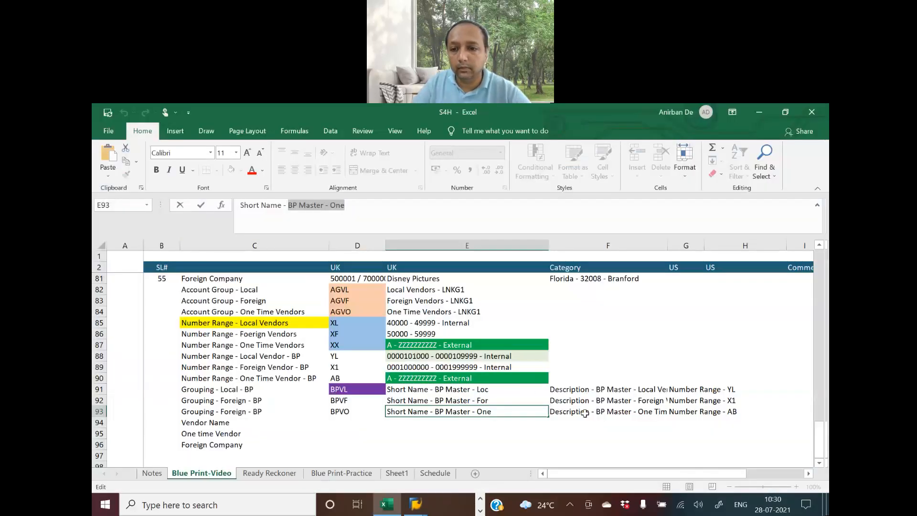
{"action": "left_click", "coordinate": [624, 413]}
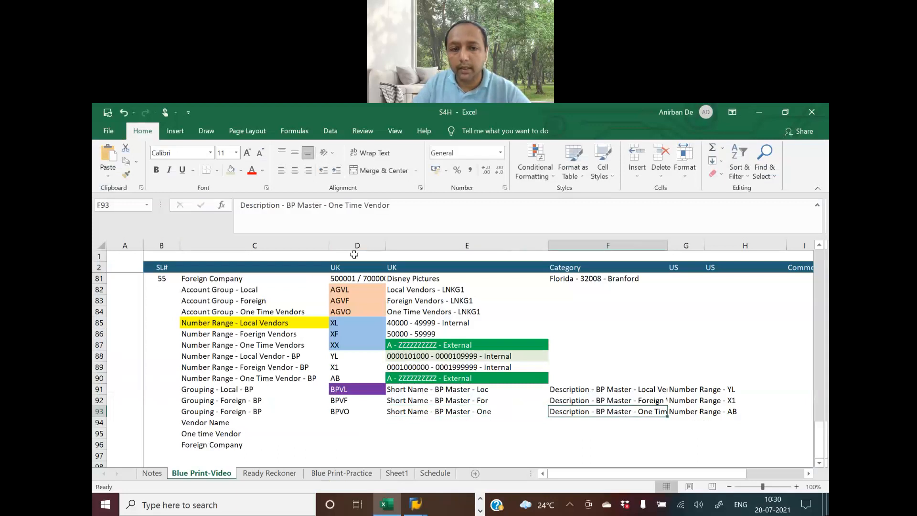
{"action": "left_click_drag", "start_coordinate": [286, 205], "coordinate": [403, 206]}
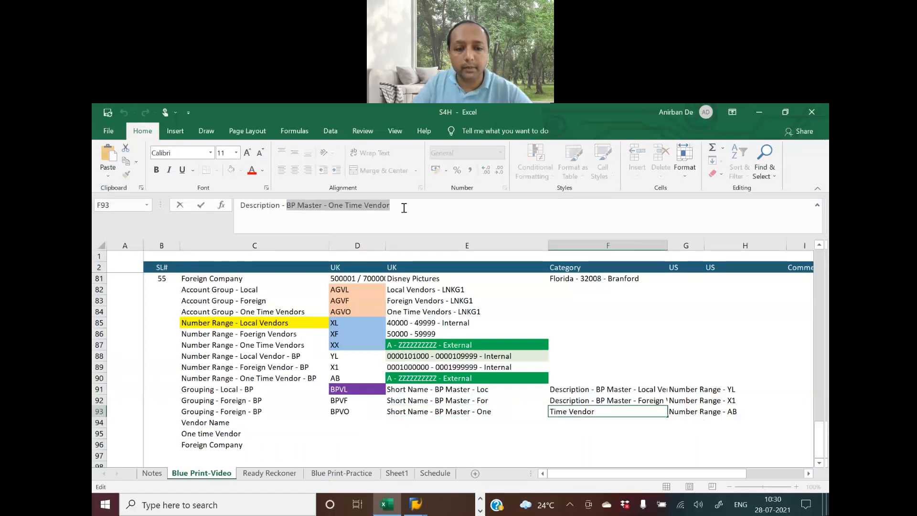
{"action": "key", "text": "ctrl+c"}
{"action": "key", "text": "alt+Tab"}
{"action": "key", "text": "ctrl+v"}
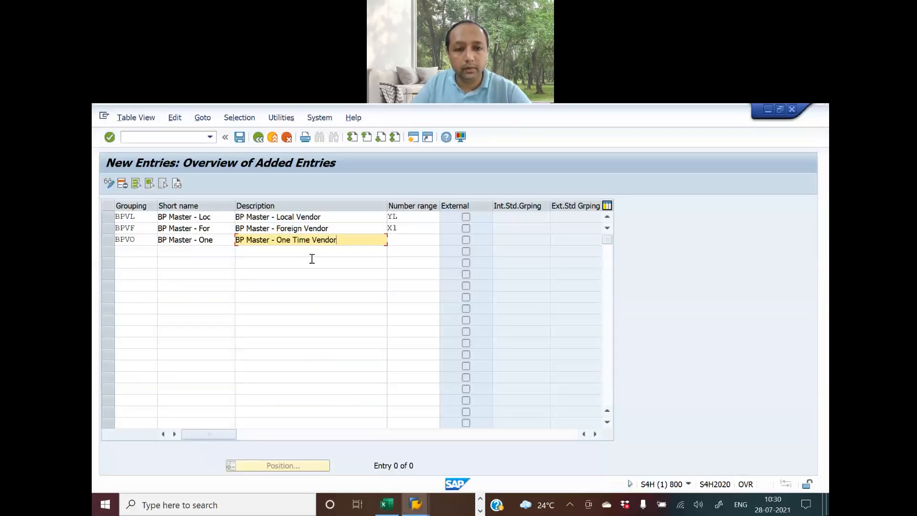
Assign number range AB to BPVO and confirm the three grouping entries
{"action": "left_click", "coordinate": [404, 241]}
{"action": "key", "text": "alt+Tab"}
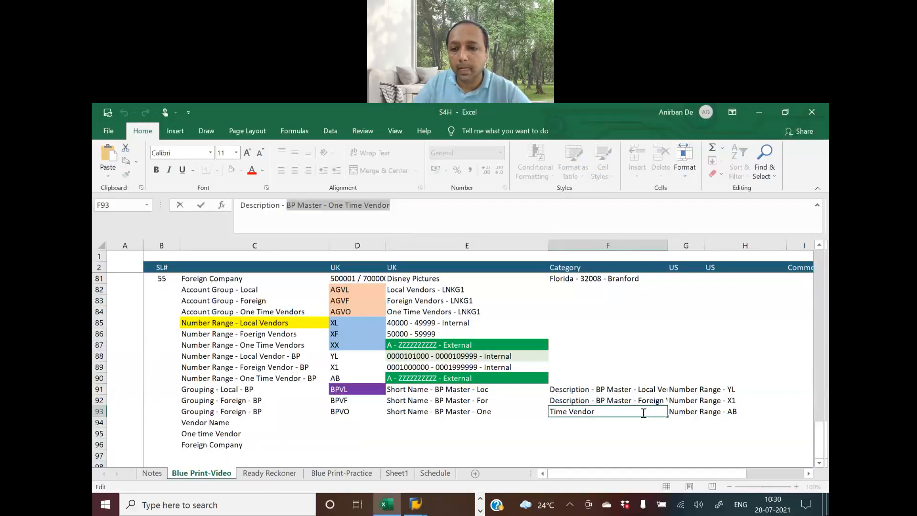
{"action": "left_click", "coordinate": [677, 410]}
{"action": "left_click_drag", "start_coordinate": [299, 205], "coordinate": [315, 201]}
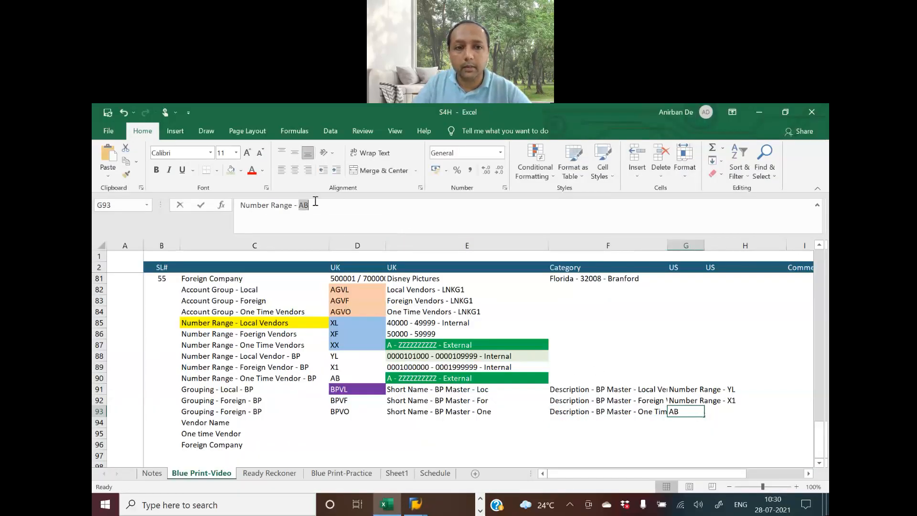
{"action": "key", "text": "ctrl+c"}
{"action": "key", "text": "alt+Tab"}
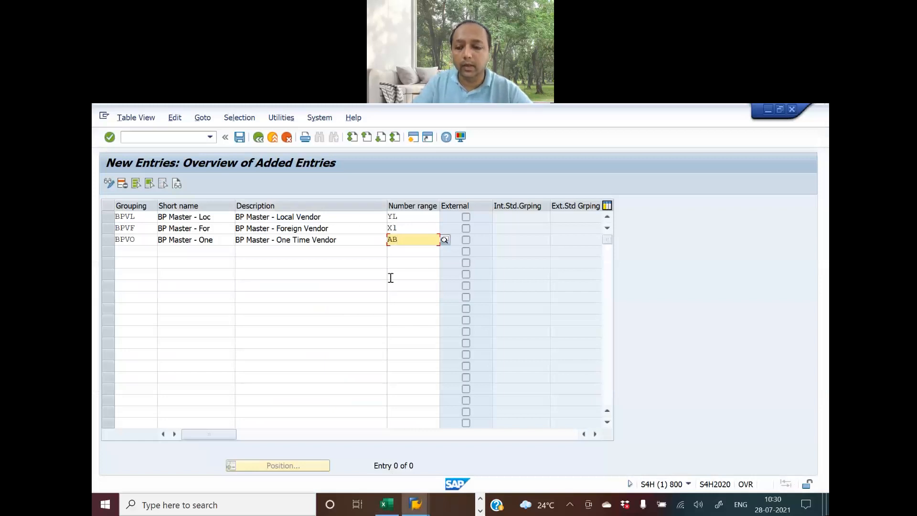
{"action": "key", "text": "Return"}
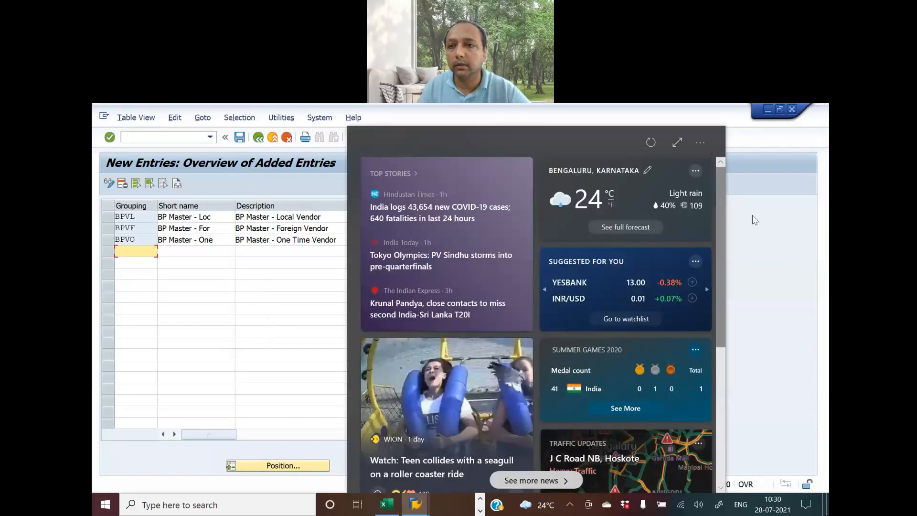
Close the browser's news panel and minimize the browser to get back to SAP
{"action": "left_click", "coordinate": [304, 259]}
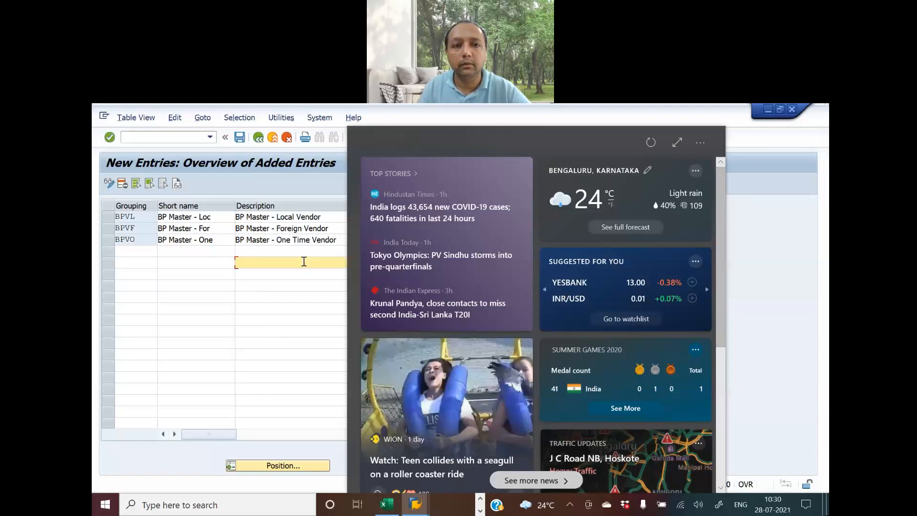
{"action": "key", "text": "alt+Tab"}
{"action": "key", "text": "alt+Tab"}
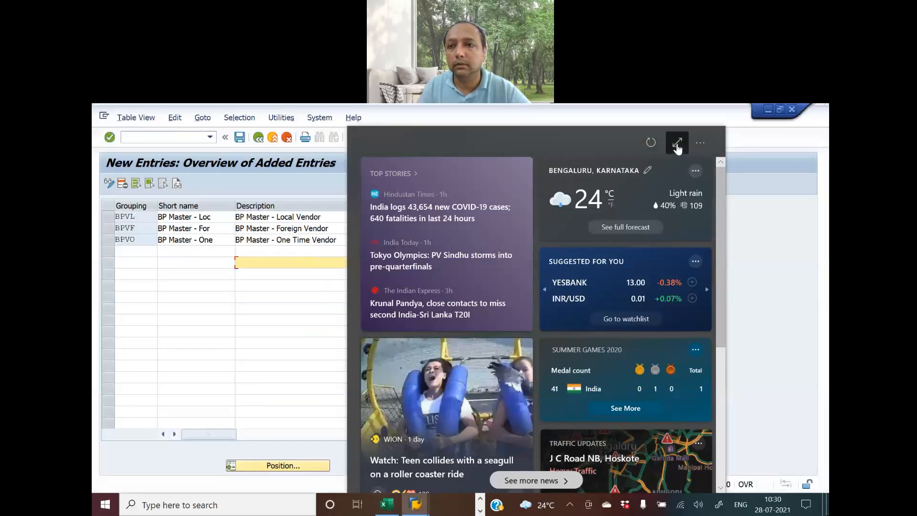
{"action": "left_click", "coordinate": [700, 142]}
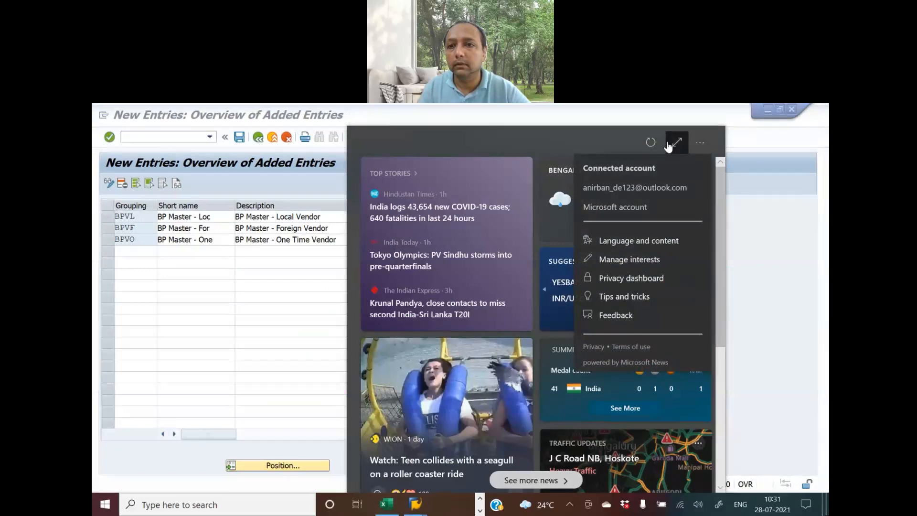
{"action": "left_click", "coordinate": [680, 147]}
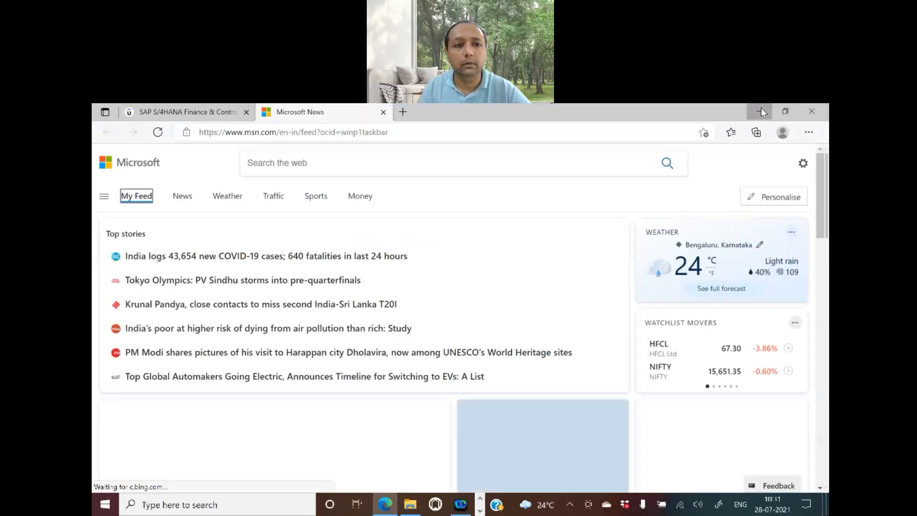
{"action": "left_click", "coordinate": [761, 112]}
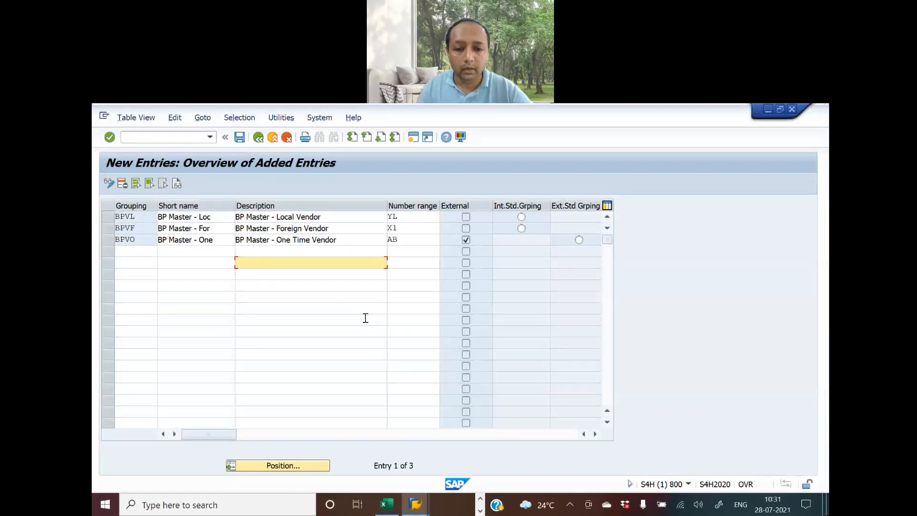
{"action": "left_click", "coordinate": [481, 498]}
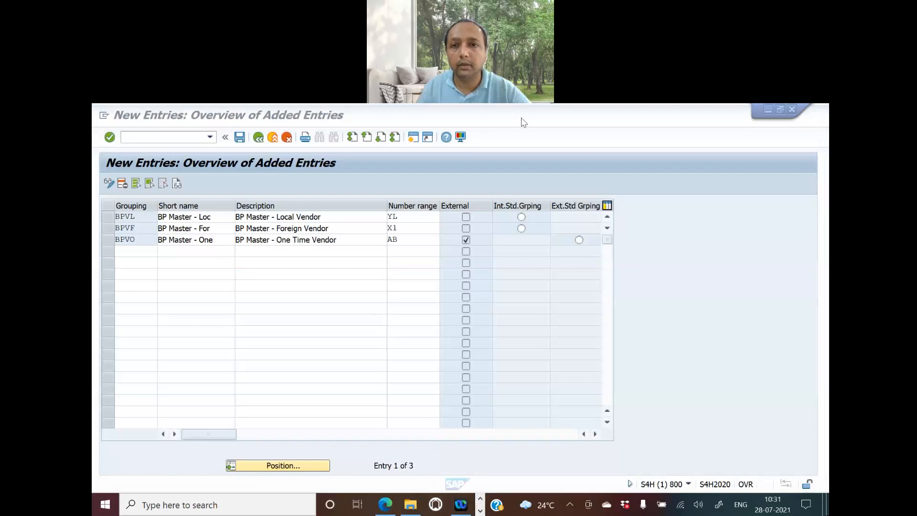
In the BP groupings table, move to the Number range column and trigger Save
{"action": "left_click", "coordinate": [435, 279]}
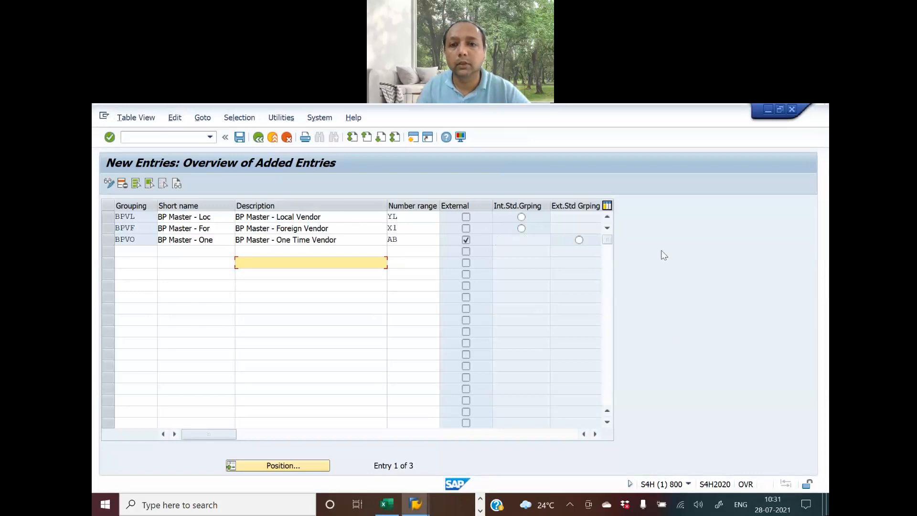
{"action": "key", "text": "Tab"}
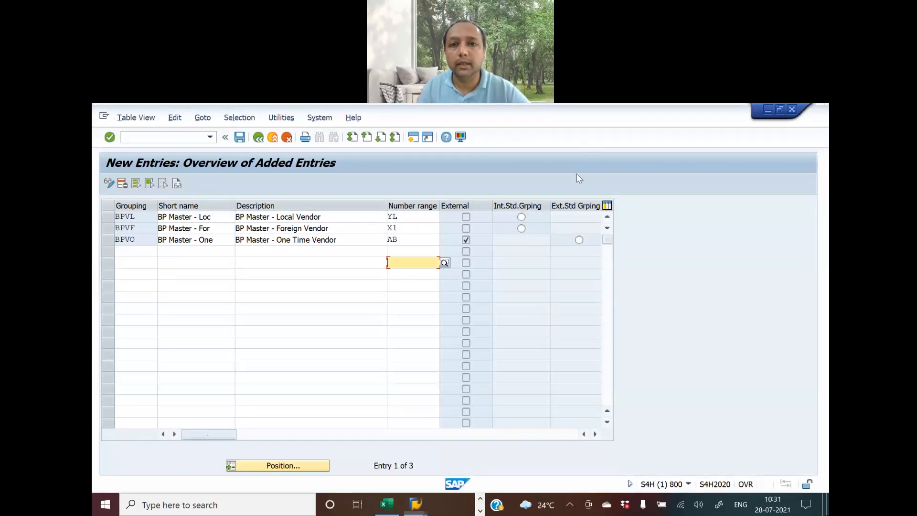
{"action": "left_click", "coordinate": [240, 137]}
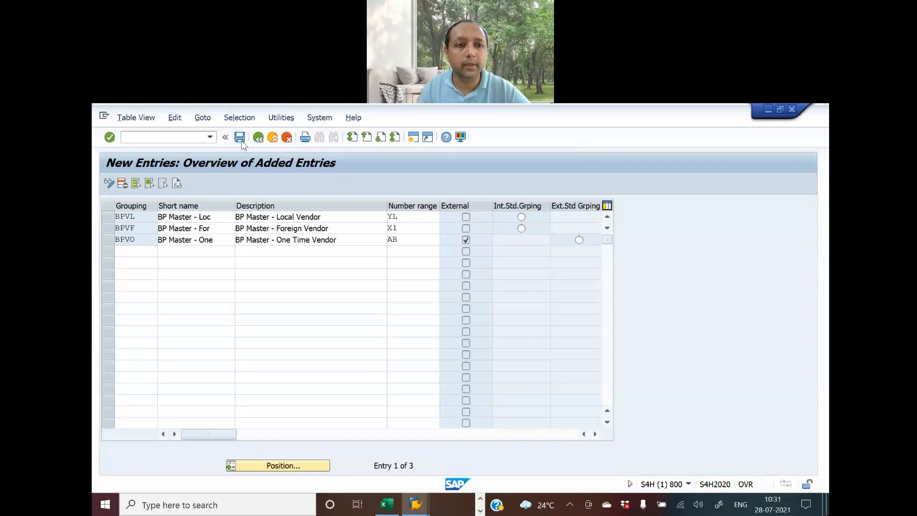
Copy the activity name from the Ready Reckoner sheet in Excel
{"action": "key", "text": "alt+Tab"}
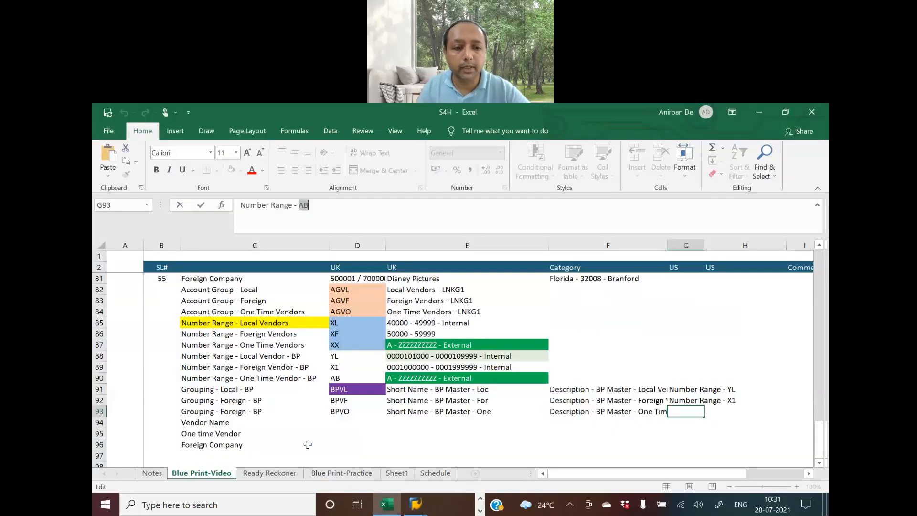
{"action": "left_click", "coordinate": [270, 473]}
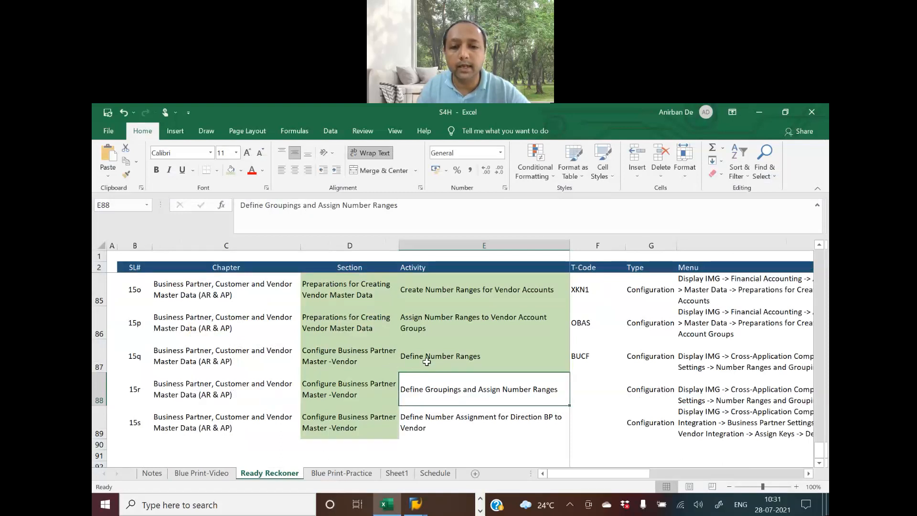
{"action": "left_click_drag", "start_coordinate": [410, 209], "coordinate": [225, 206]}
{"action": "key", "text": "alt+Tab"}
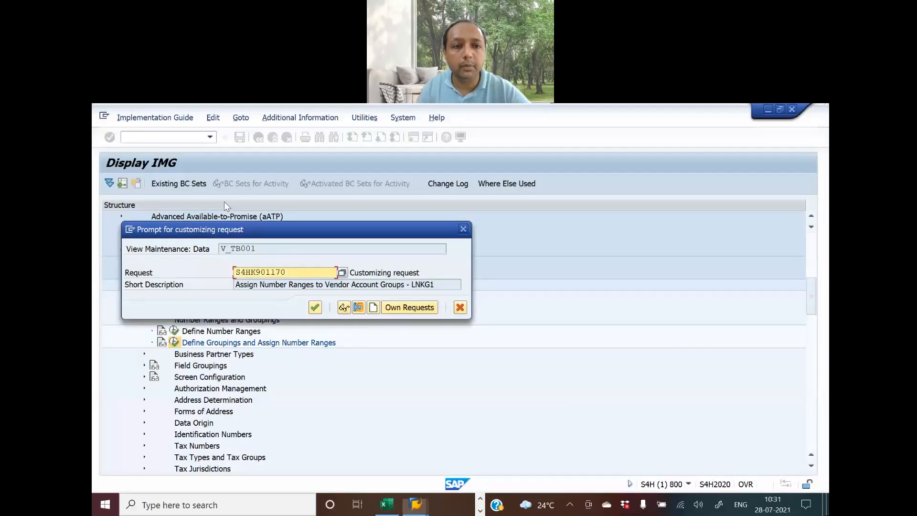
Create a new customizing request described with the activity name plus ' - LNKG1', and confirm saving
{"action": "left_click", "coordinate": [371, 311]}
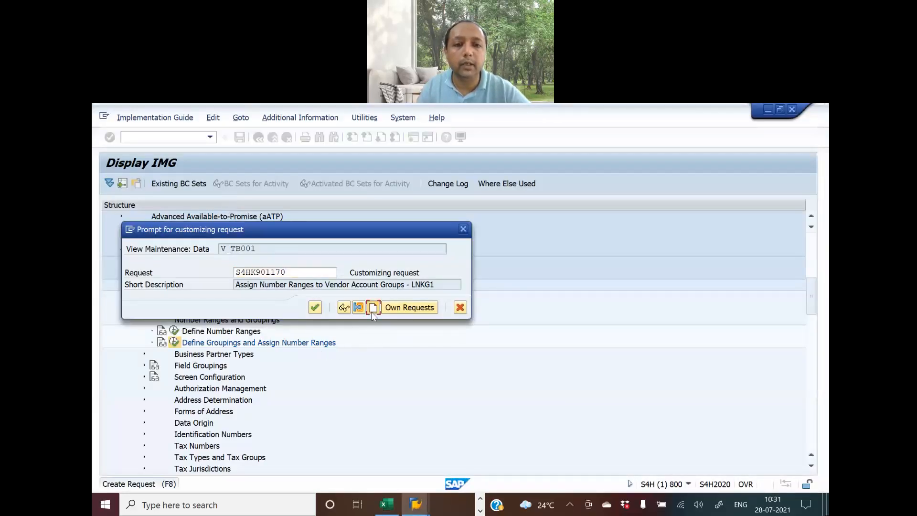
{"action": "key", "text": "ctrl+v"}
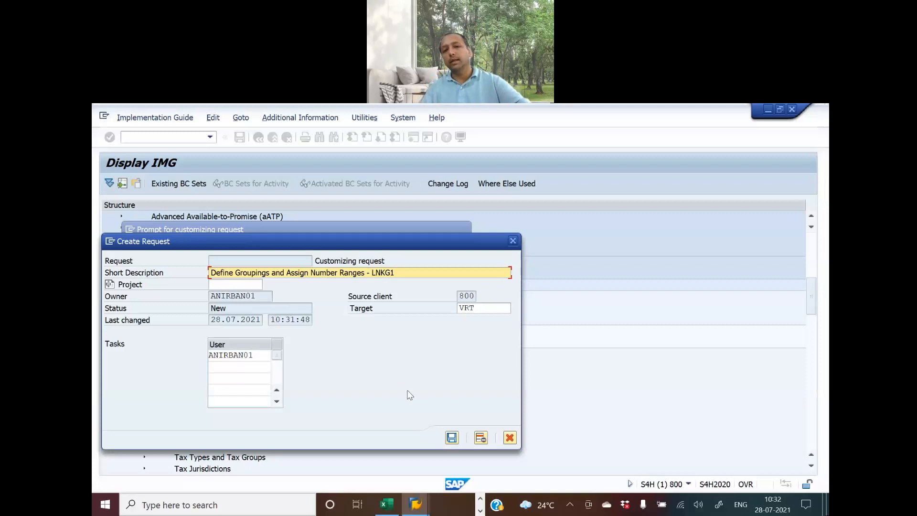
{"action": "left_click", "coordinate": [452, 440]}
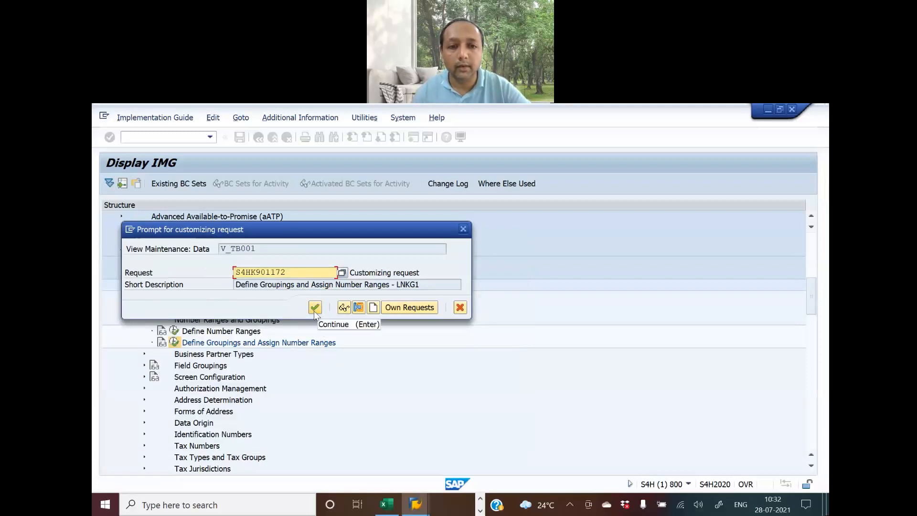
{"action": "left_click", "coordinate": [314, 309]}
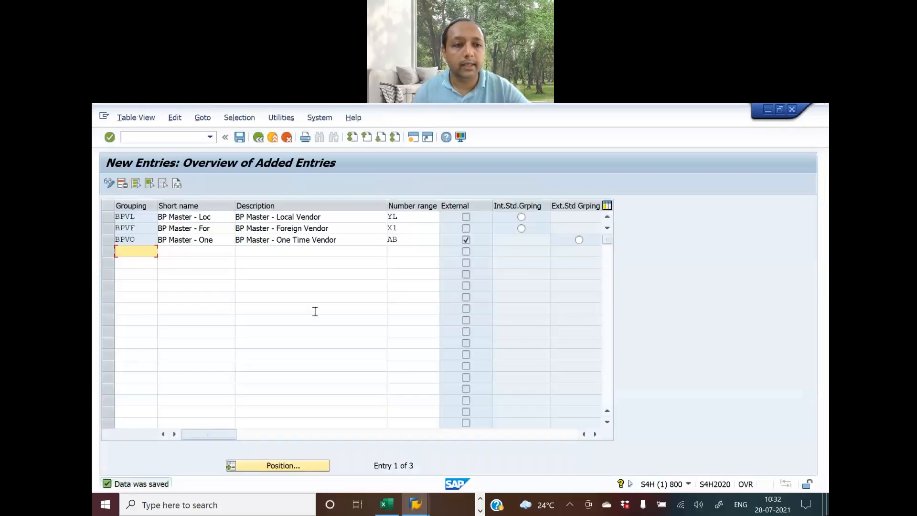
{"action": "left_click", "coordinate": [261, 139]}
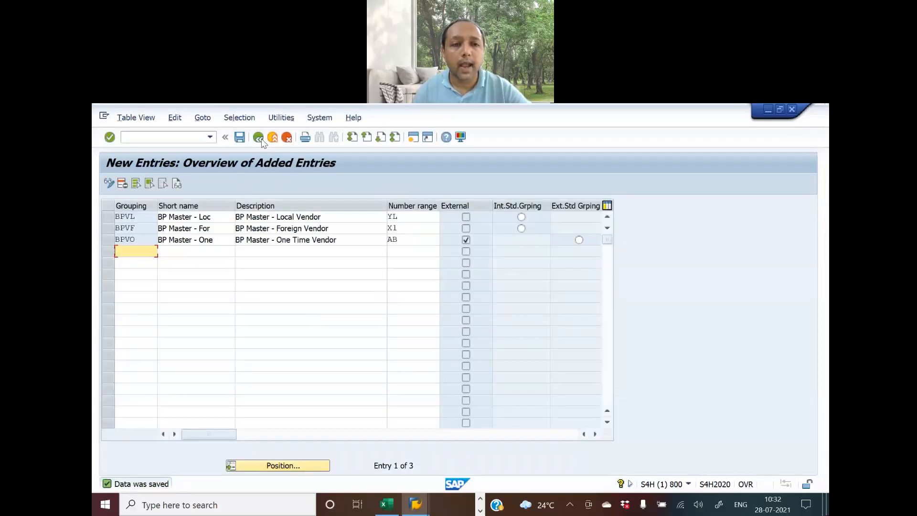
Return to the IMG tree and collapse Number Ranges and Groupings, Basic Settings and Business Partner branches
{"action": "left_click", "coordinate": [261, 140]}
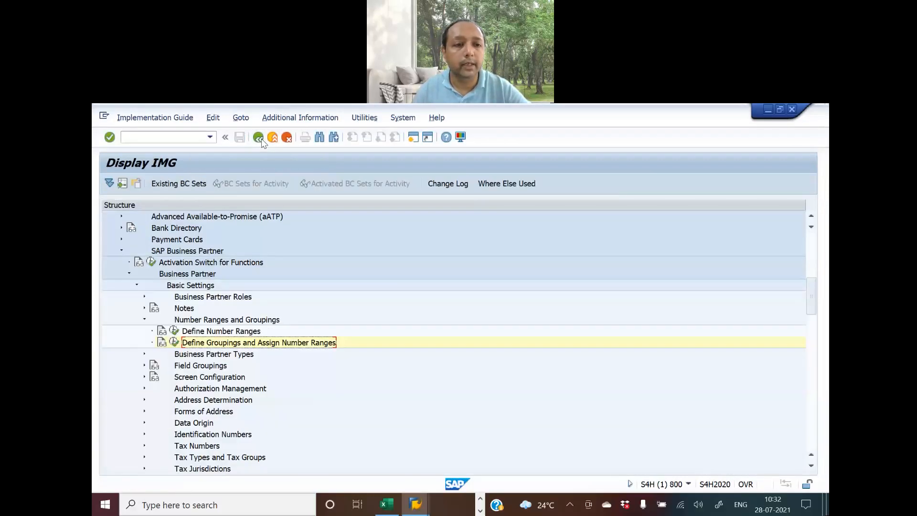
{"action": "left_click", "coordinate": [144, 320]}
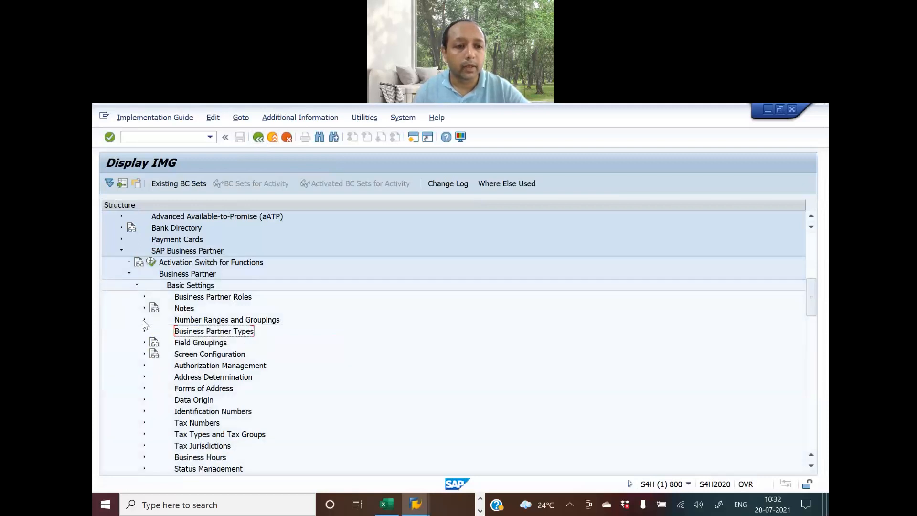
{"action": "left_click", "coordinate": [137, 285]}
{"action": "left_click", "coordinate": [129, 274]}
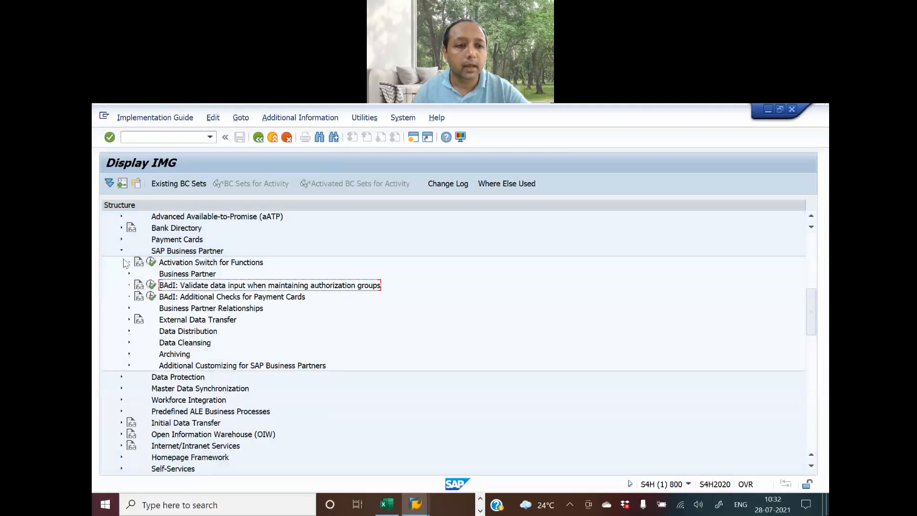
{"action": "left_click", "coordinate": [121, 252]}
Scroll through the IMG tree around Cross-Application Components before returning to the Excel checklist
{"action": "scroll", "coordinate": [253, 330], "scroll_direction": "up", "scroll_amount": 2}
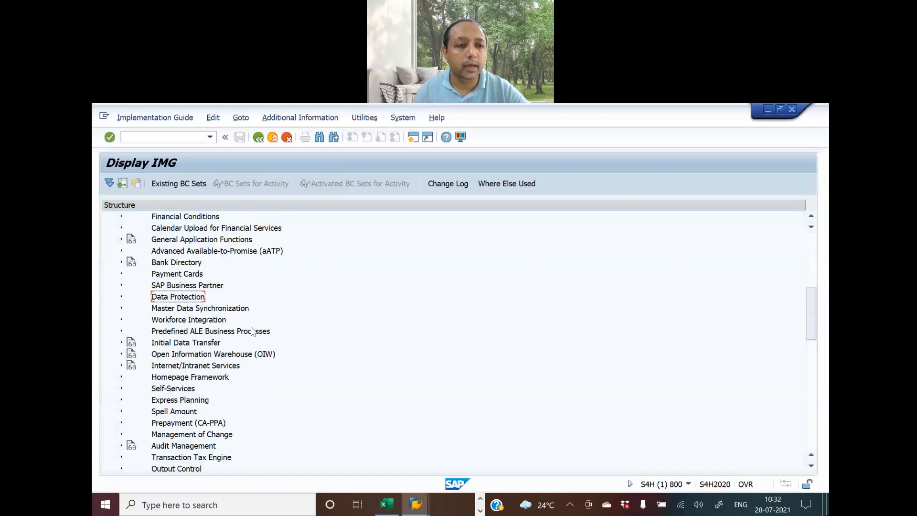
{"action": "scroll", "coordinate": [253, 331], "scroll_direction": "up", "scroll_amount": 1}
{"action": "scroll", "coordinate": [253, 330], "scroll_direction": "up", "scroll_amount": 5}
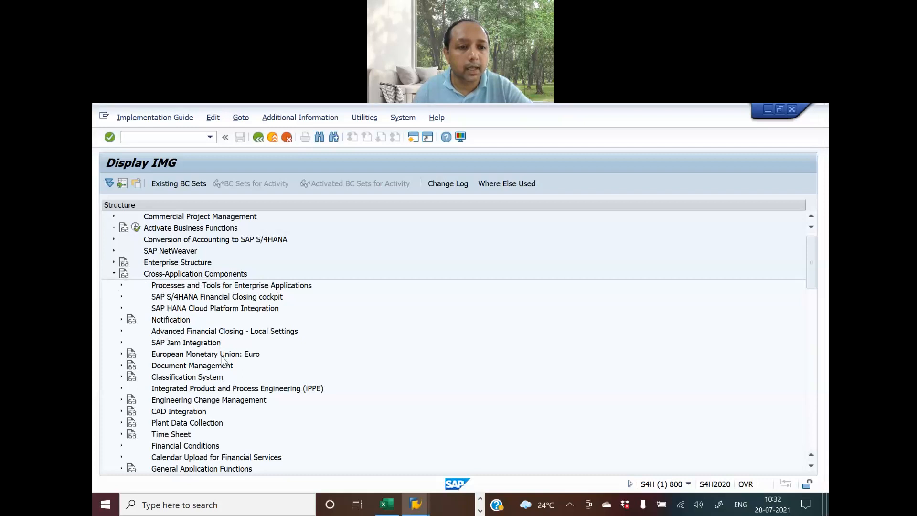
{"action": "scroll", "coordinate": [223, 360], "scroll_direction": "down", "scroll_amount": 1}
{"action": "scroll", "coordinate": [222, 360], "scroll_direction": "down", "scroll_amount": 1}
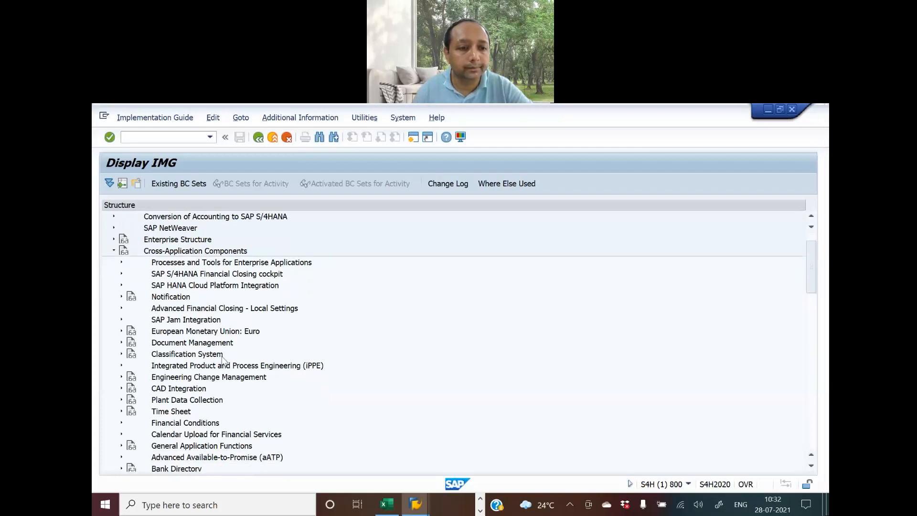
{"action": "scroll", "coordinate": [223, 360], "scroll_direction": "down", "scroll_amount": 1}
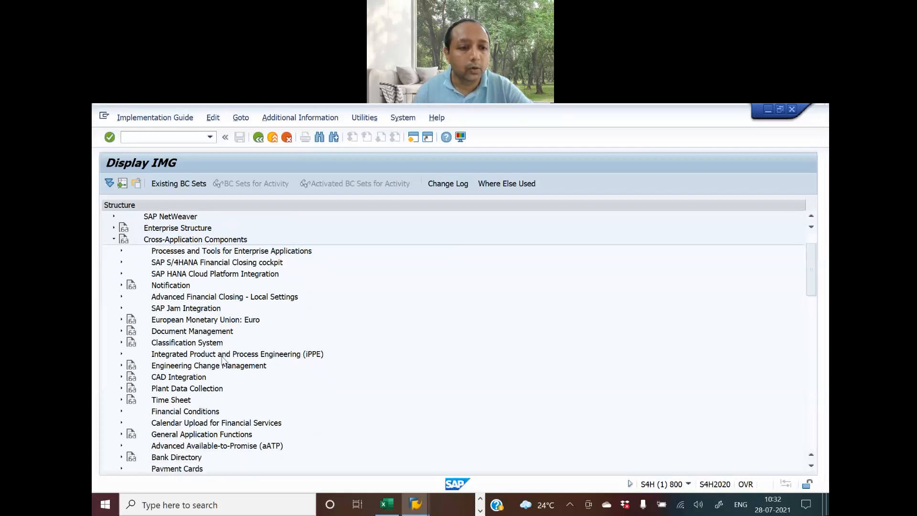
{"action": "scroll", "coordinate": [223, 361], "scroll_direction": "down", "scroll_amount": 4}
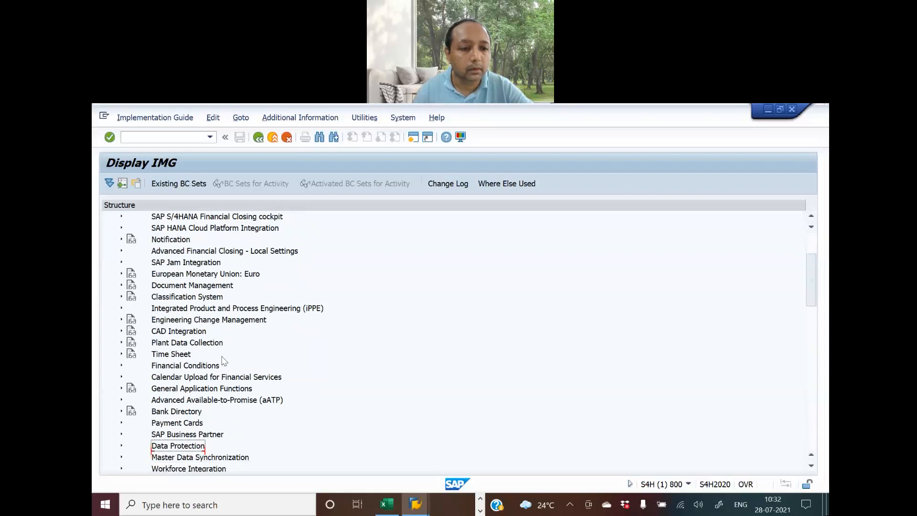
{"action": "scroll", "coordinate": [223, 360], "scroll_direction": "up", "scroll_amount": 4}
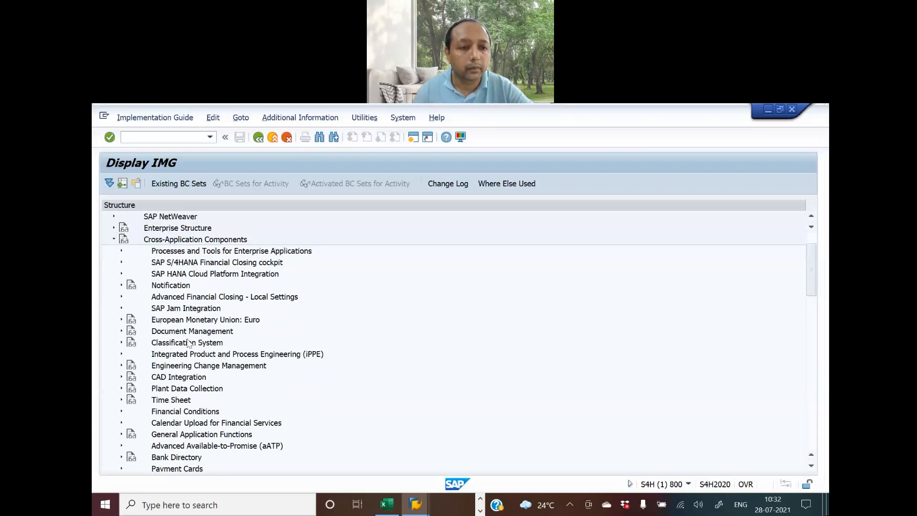
{"action": "scroll", "coordinate": [231, 378], "scroll_direction": "down", "scroll_amount": 2}
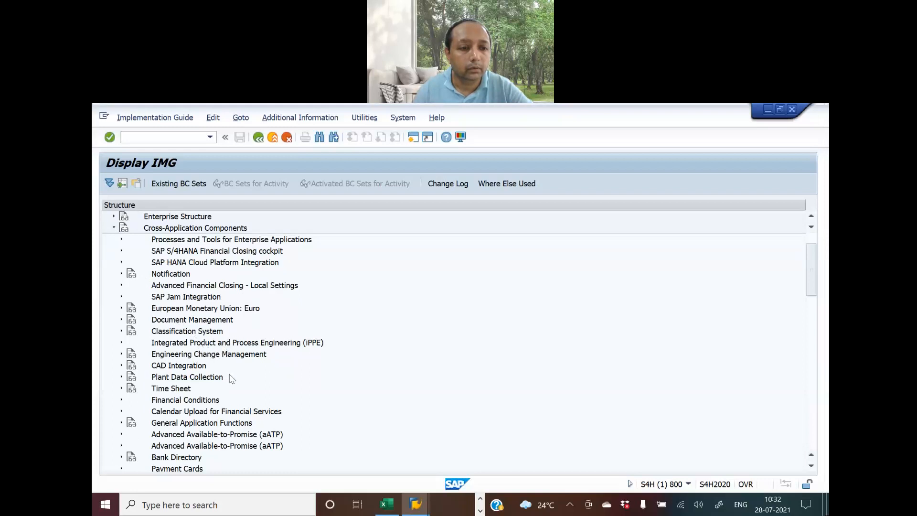
{"action": "scroll", "coordinate": [231, 379], "scroll_direction": "down", "scroll_amount": 3}
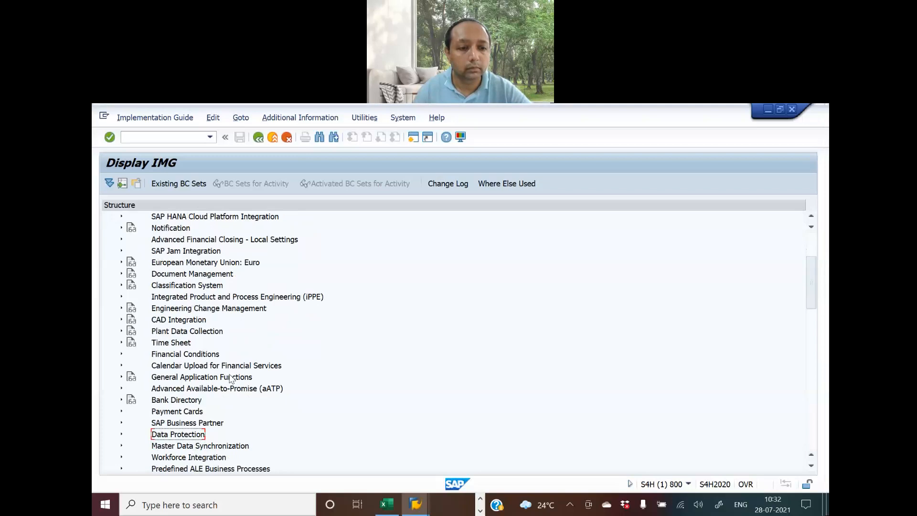
{"action": "scroll", "coordinate": [231, 379], "scroll_direction": "down", "scroll_amount": 1}
{"action": "scroll", "coordinate": [231, 378], "scroll_direction": "up", "scroll_amount": 4}
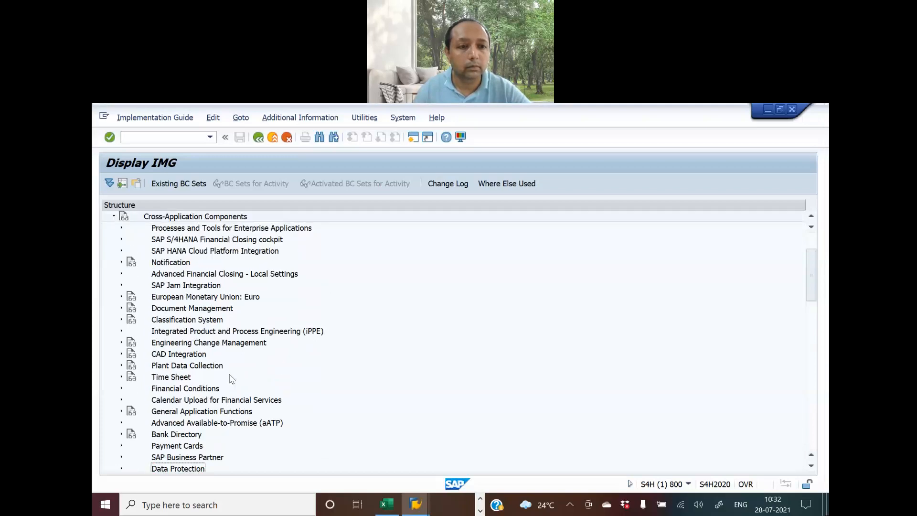
{"action": "key", "text": "alt+Tab"}
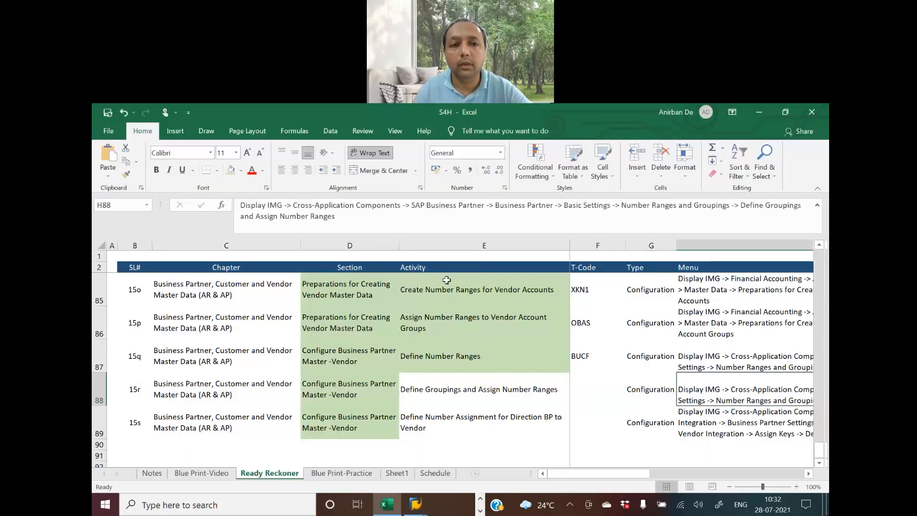
Check the next activity's menu path in Excel, then expand Master Data Synchronization and Customer/Vendor Integration
{"action": "left_click", "coordinate": [701, 391]}
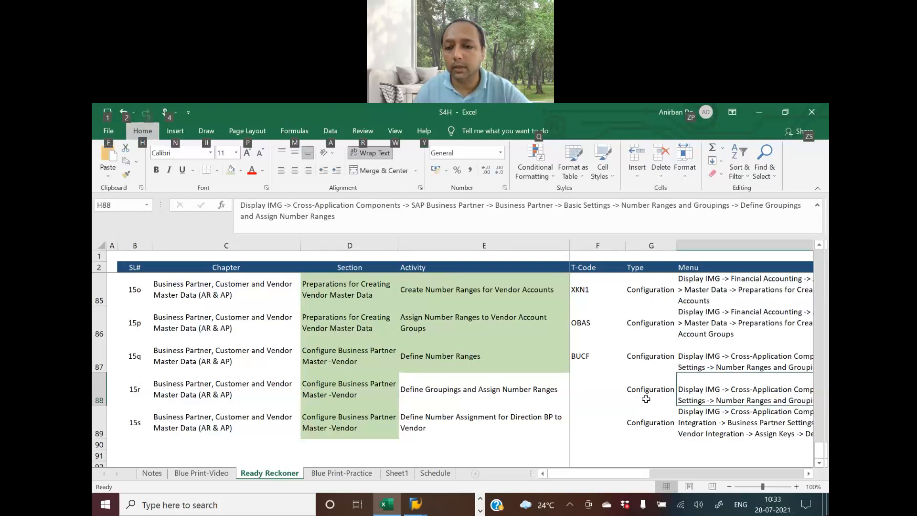
{"action": "key", "text": "Down"}
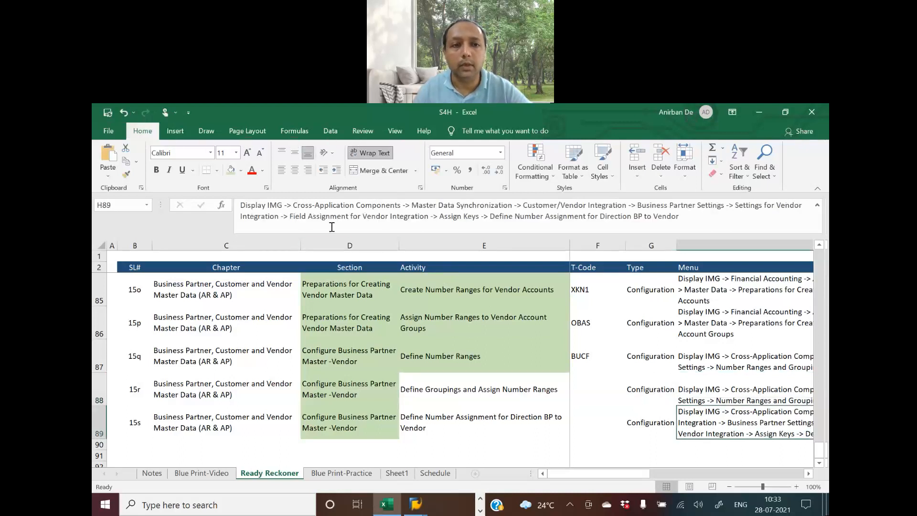
{"action": "key", "text": "alt+Tab"}
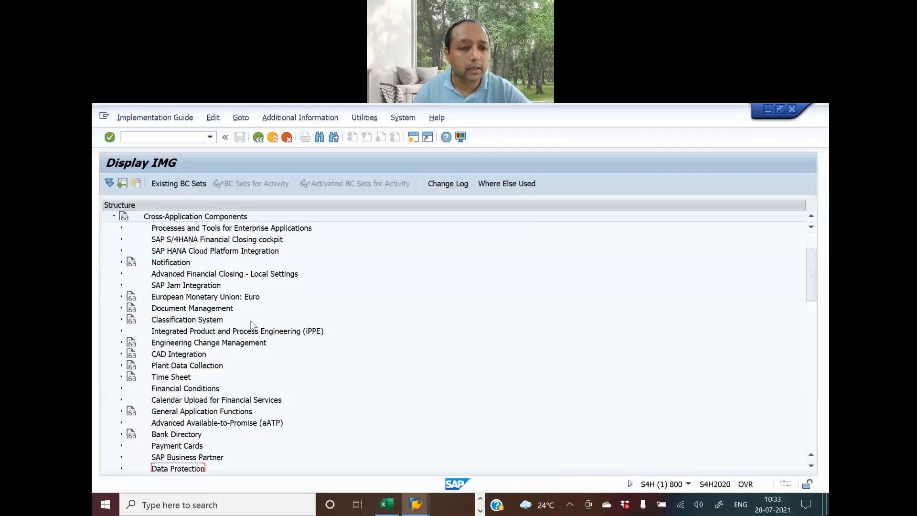
{"action": "scroll", "coordinate": [251, 325], "scroll_direction": "up", "scroll_amount": 1}
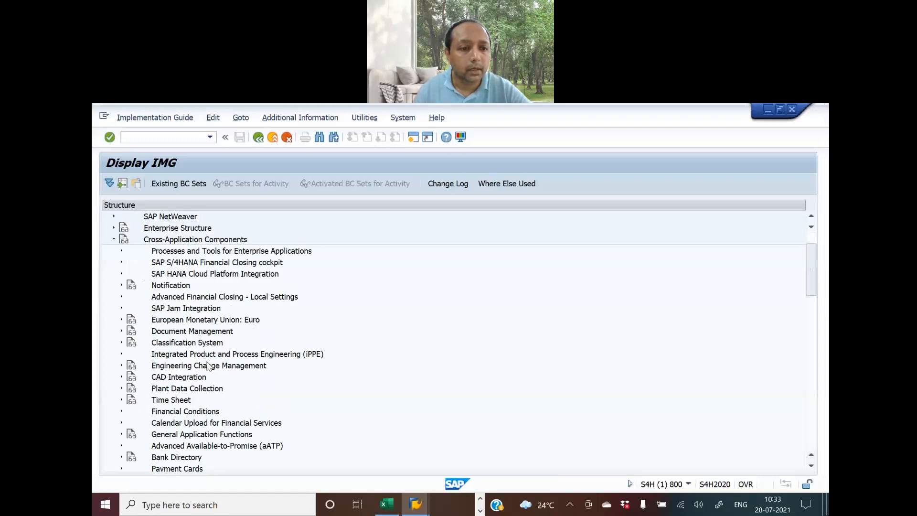
{"action": "scroll", "coordinate": [209, 366], "scroll_direction": "down", "scroll_amount": 1}
{"action": "scroll", "coordinate": [208, 365], "scroll_direction": "down", "scroll_amount": 5}
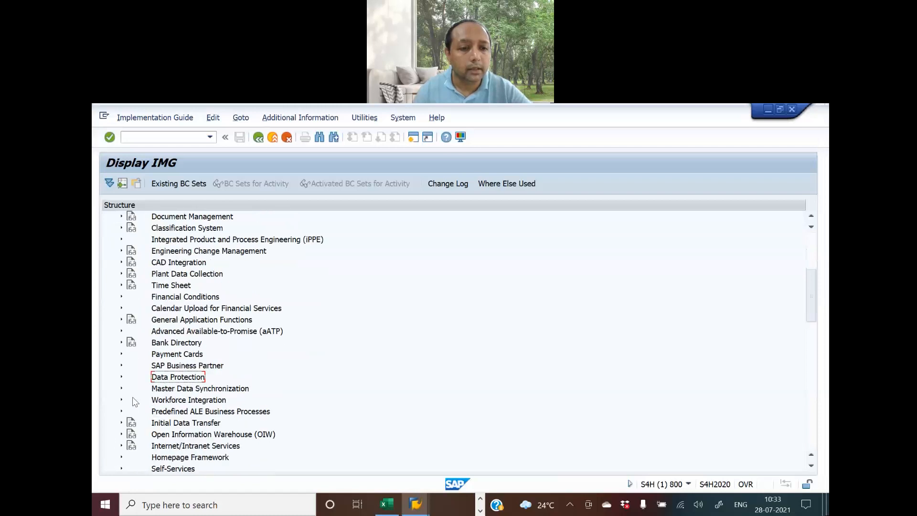
{"action": "left_click", "coordinate": [121, 389]}
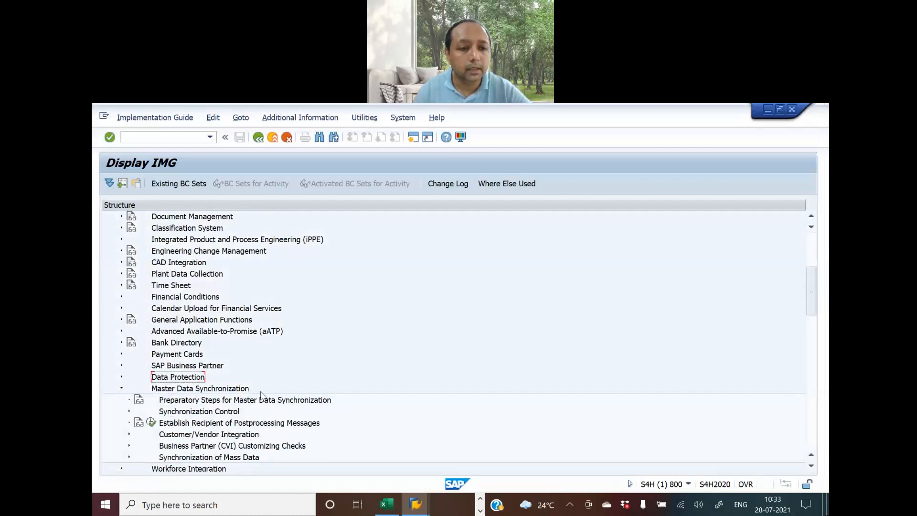
{"action": "scroll", "coordinate": [271, 393], "scroll_direction": "down", "scroll_amount": 1}
{"action": "scroll", "coordinate": [271, 393], "scroll_direction": "down", "scroll_amount": 1}
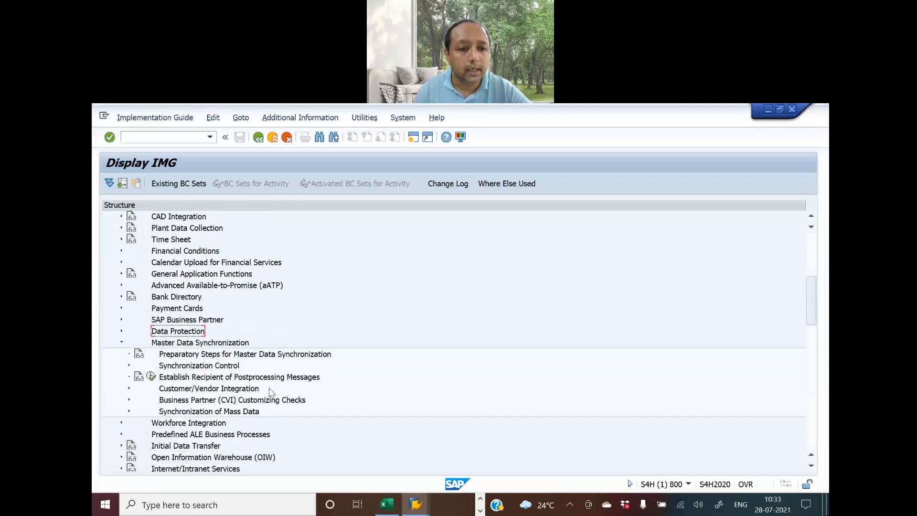
{"action": "left_click", "coordinate": [129, 390]}
Expand Business Partner Settings, Settings for Vendor Integration, Field Assignment and Assign Keys
{"action": "scroll", "coordinate": [139, 382], "scroll_direction": "down", "scroll_amount": 1}
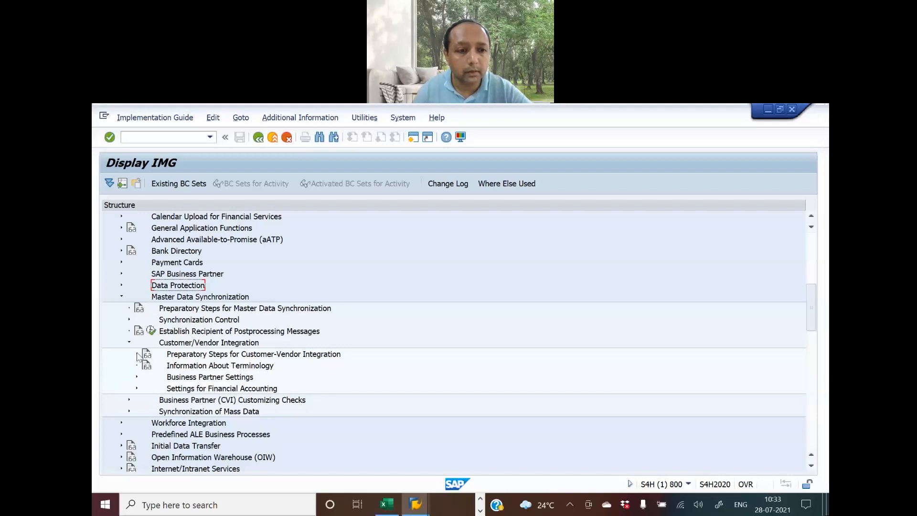
{"action": "left_click", "coordinate": [137, 377]}
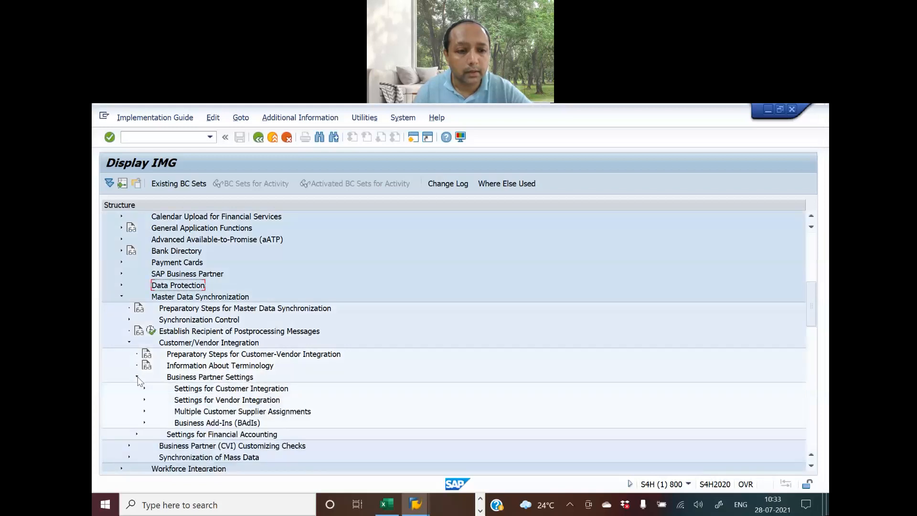
{"action": "scroll", "coordinate": [261, 384], "scroll_direction": "down", "scroll_amount": 1}
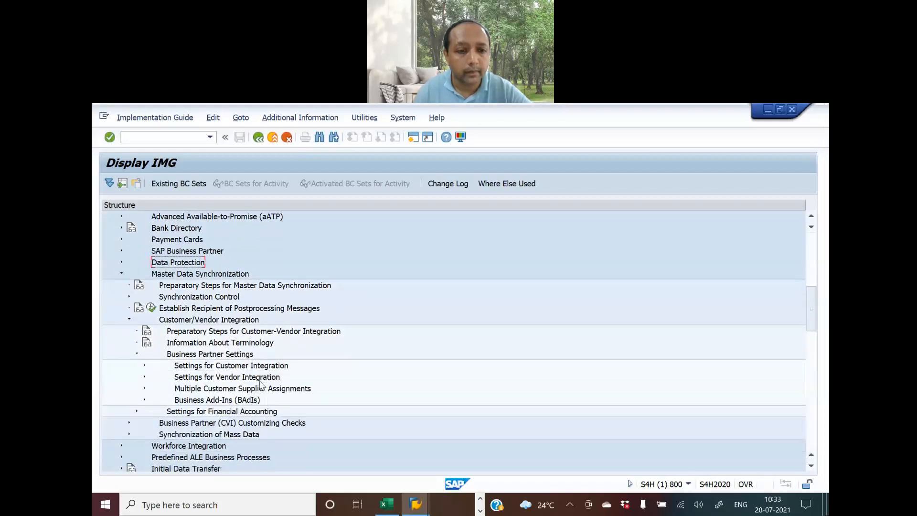
{"action": "left_click", "coordinate": [145, 377]}
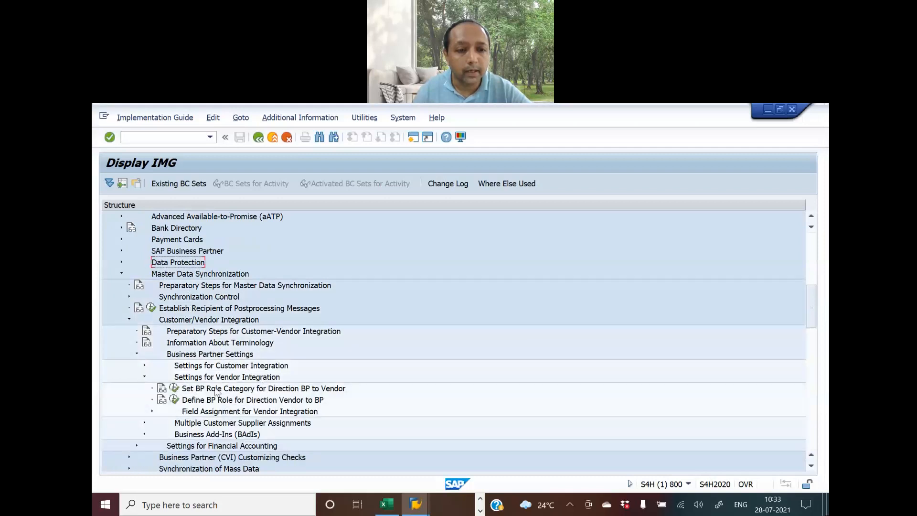
{"action": "scroll", "coordinate": [269, 395], "scroll_direction": "down", "scroll_amount": 1}
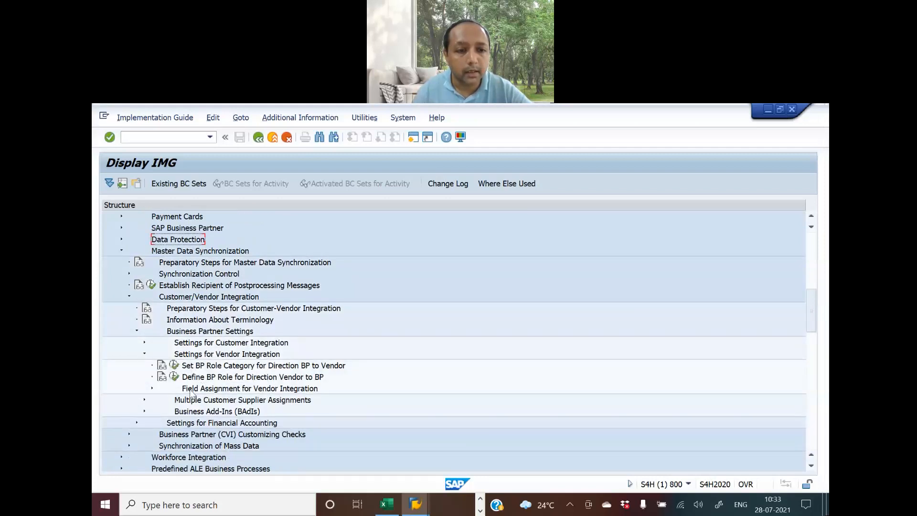
{"action": "left_click", "coordinate": [152, 388]}
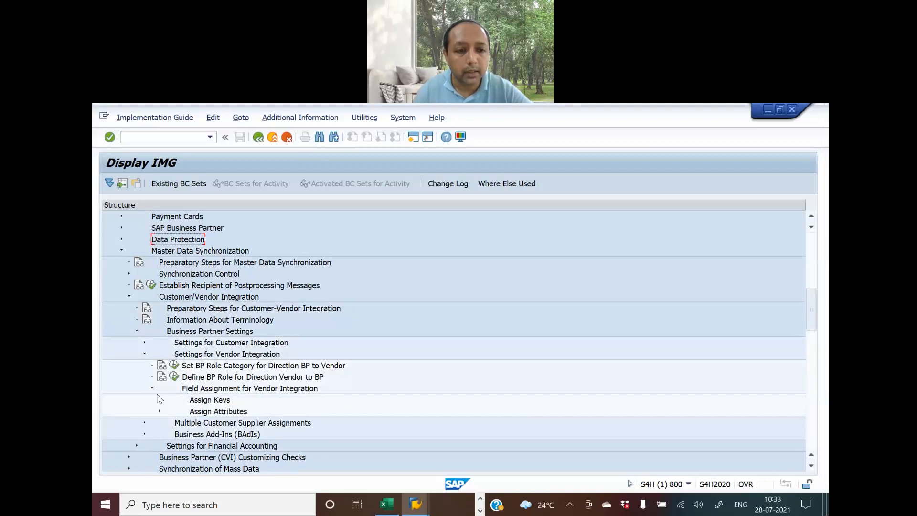
{"action": "left_click", "coordinate": [160, 400]}
{"action": "scroll", "coordinate": [188, 394], "scroll_direction": "down", "scroll_amount": 3}
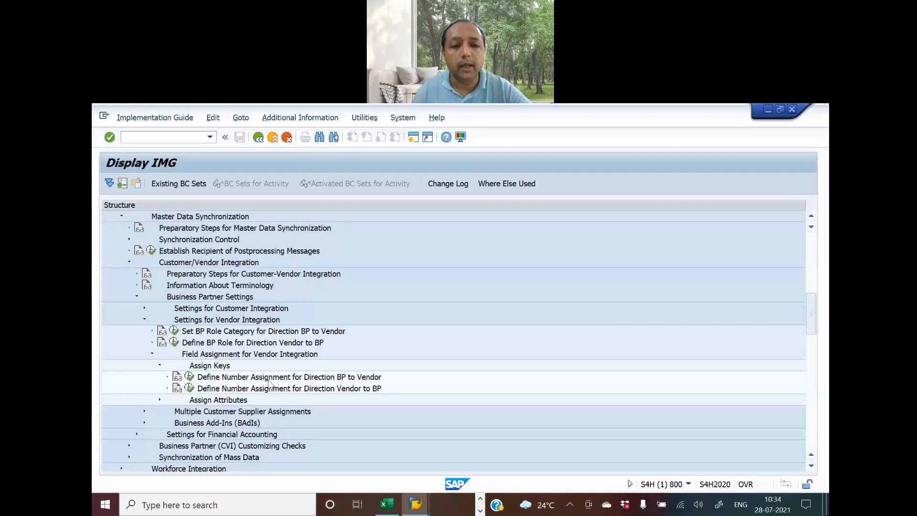
Review grouping BPVL, account group AGVL and the E89 activity name in the Excel blueprint
{"action": "key", "text": "alt+Tab"}
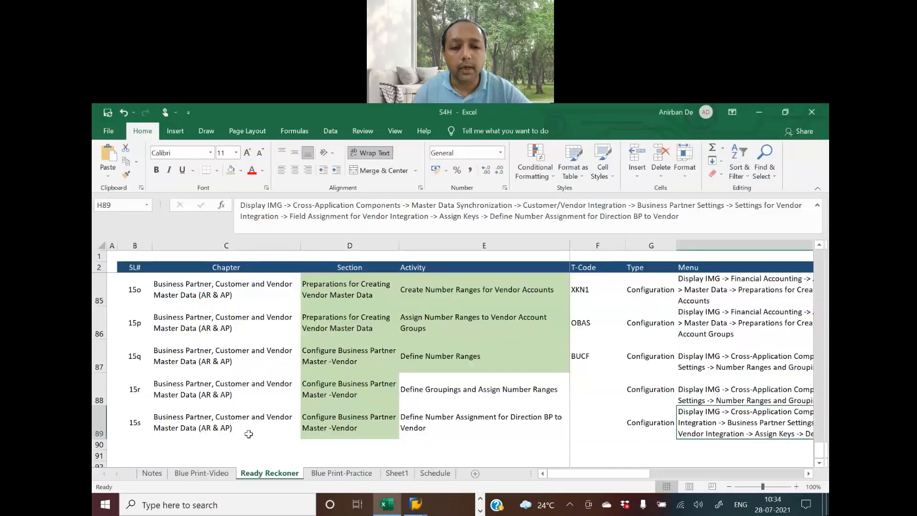
{"action": "left_click", "coordinate": [214, 473]}
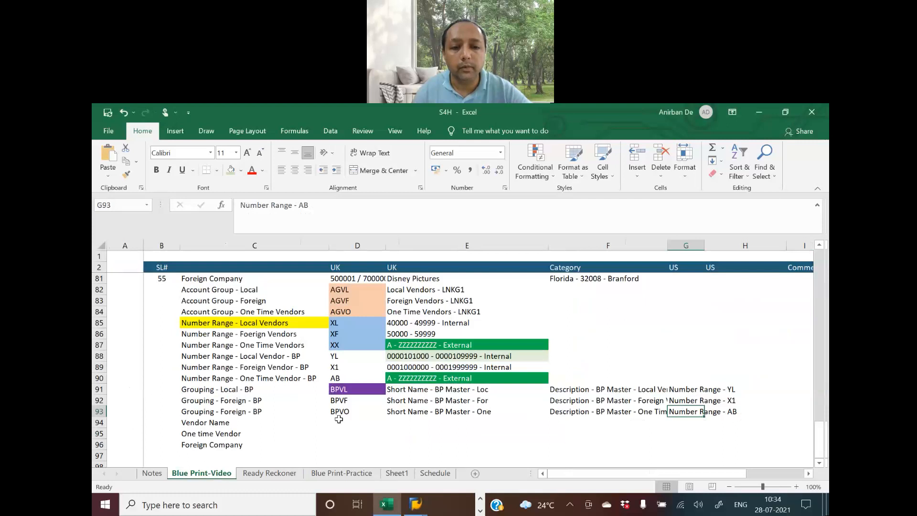
{"action": "left_click", "coordinate": [342, 390]}
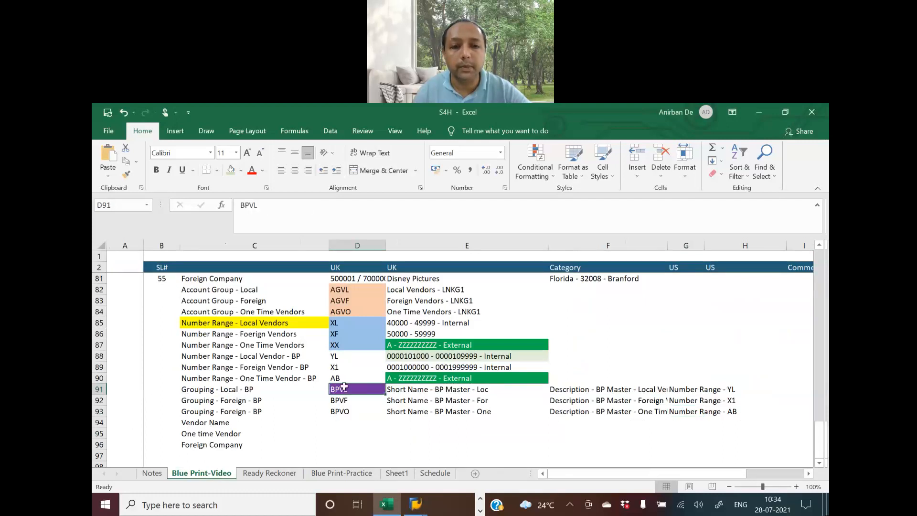
{"action": "left_click", "coordinate": [345, 289]}
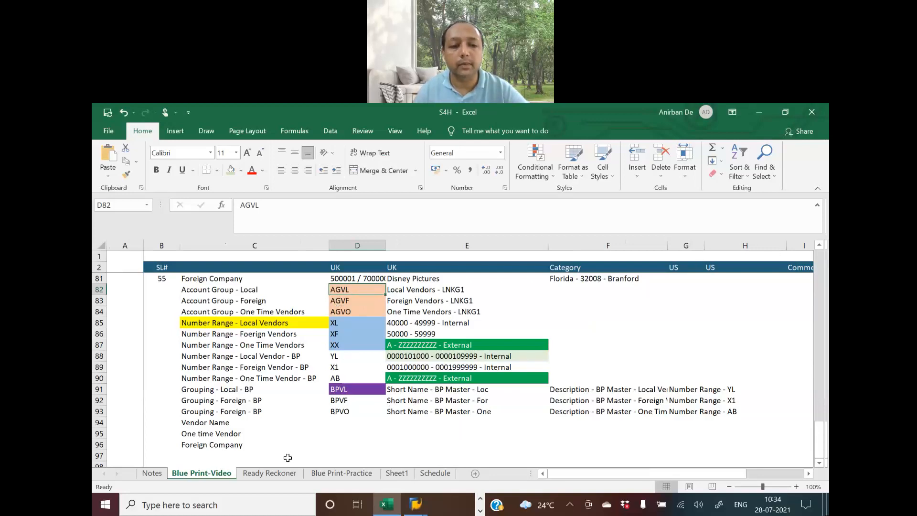
{"action": "left_click", "coordinate": [287, 473]}
{"action": "left_click", "coordinate": [431, 422]}
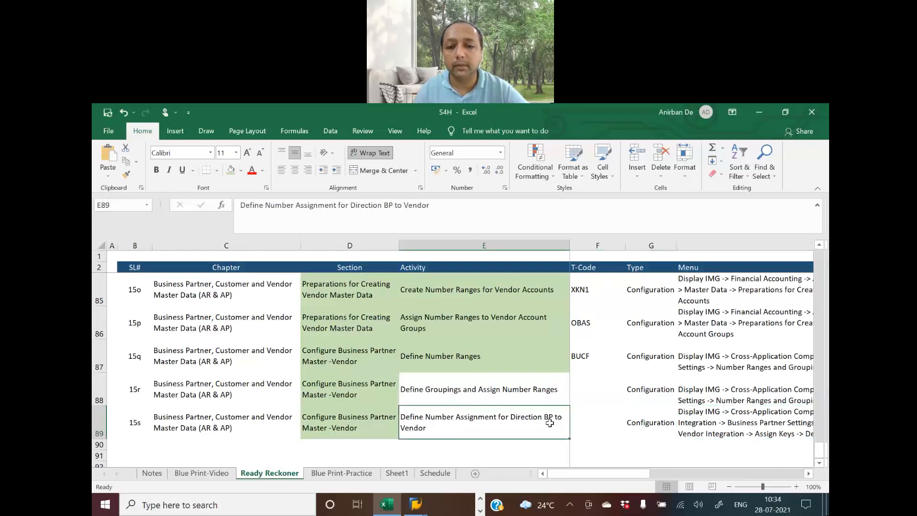
{"action": "left_click", "coordinate": [201, 473]}
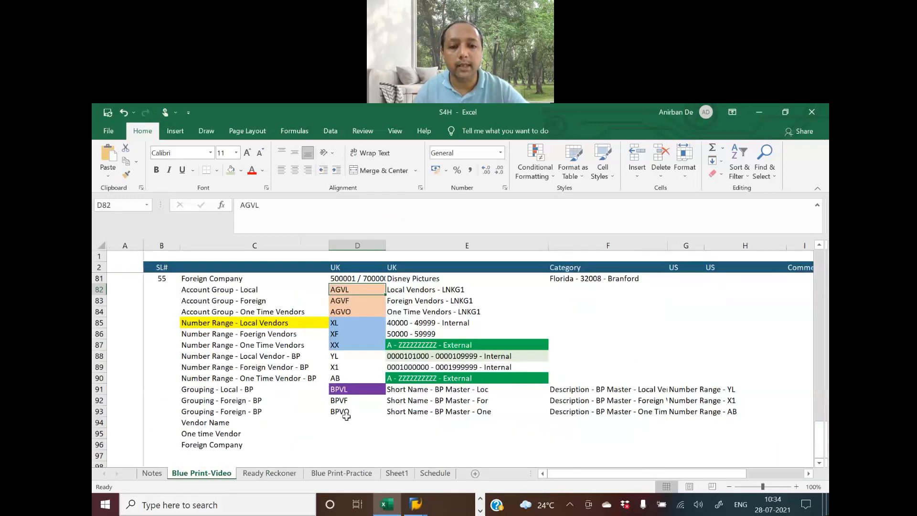
{"action": "left_click", "coordinate": [340, 389]}
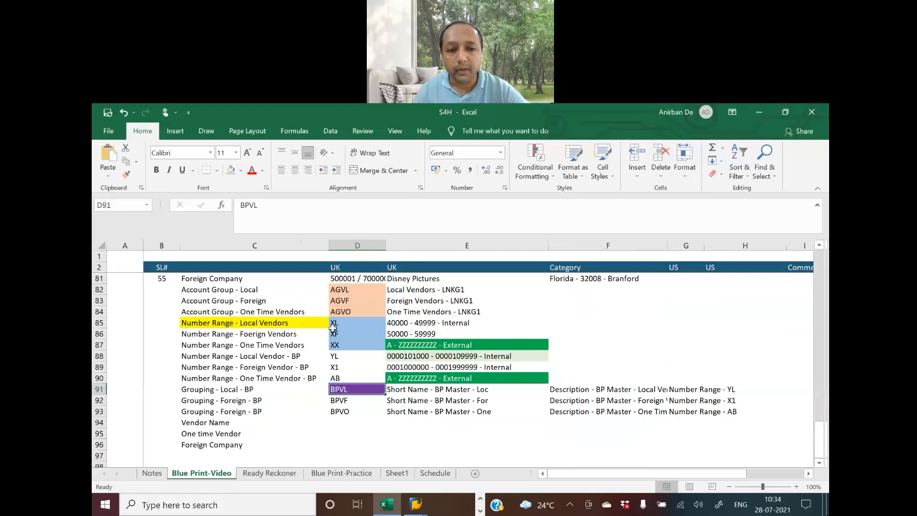
{"action": "left_click", "coordinate": [339, 291]}
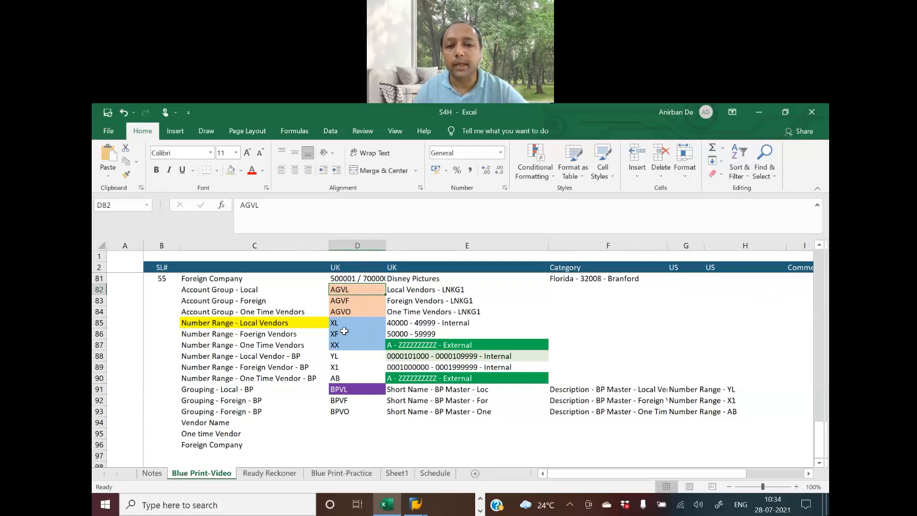
Execute Define Number Assignment for Direction BP to Vendor and start New Entries
{"action": "key", "text": "alt+Tab"}
{"action": "key", "text": "alt+Tab"}
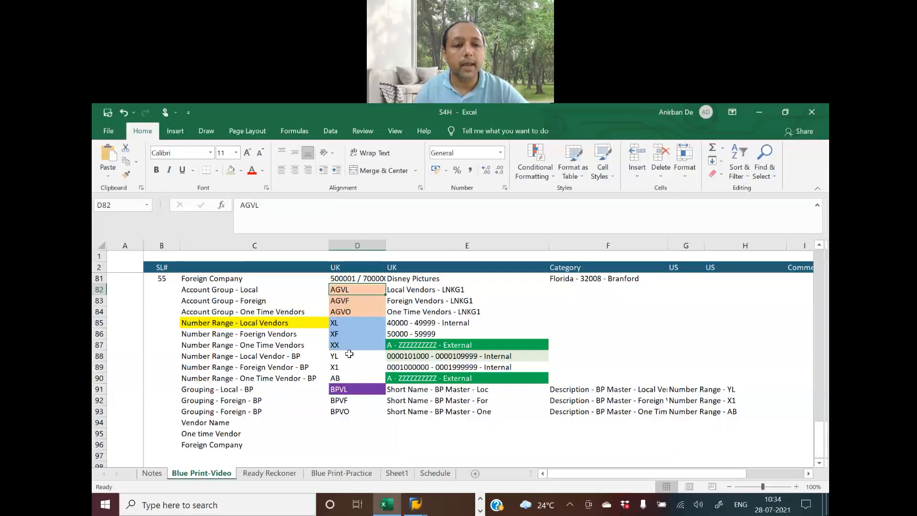
{"action": "key", "text": "alt+Tab"}
{"action": "left_click", "coordinate": [189, 381]}
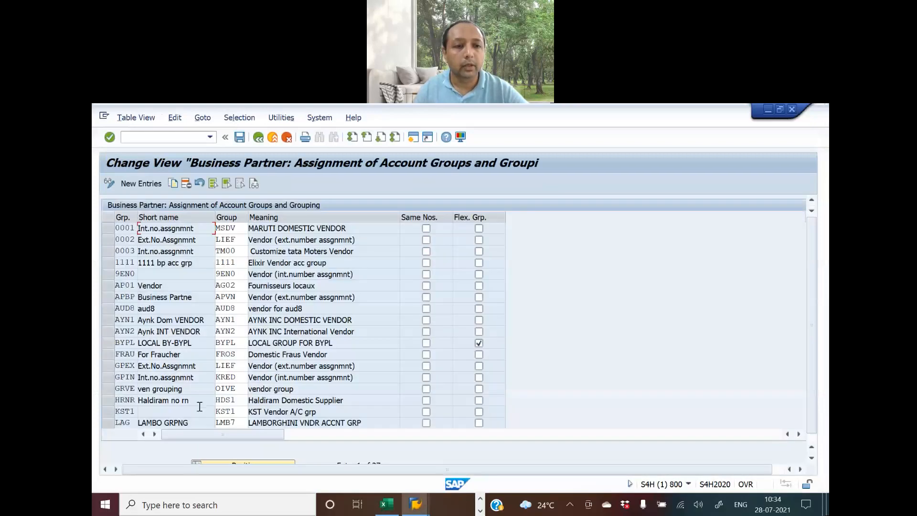
{"action": "left_click", "coordinate": [143, 185]}
Copy grouping BPVL from cell D91 of the Blue Print-Video sheet
{"action": "key", "text": "alt+Tab"}
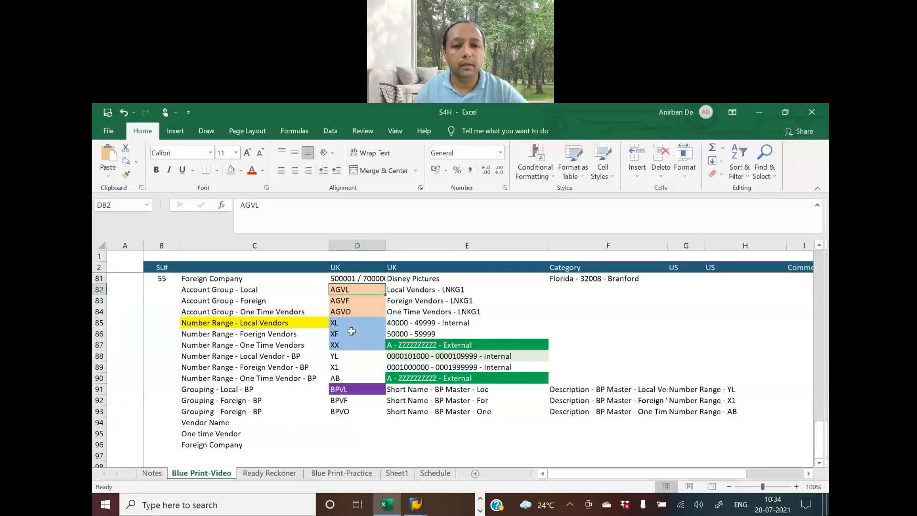
{"action": "left_click", "coordinate": [348, 388]}
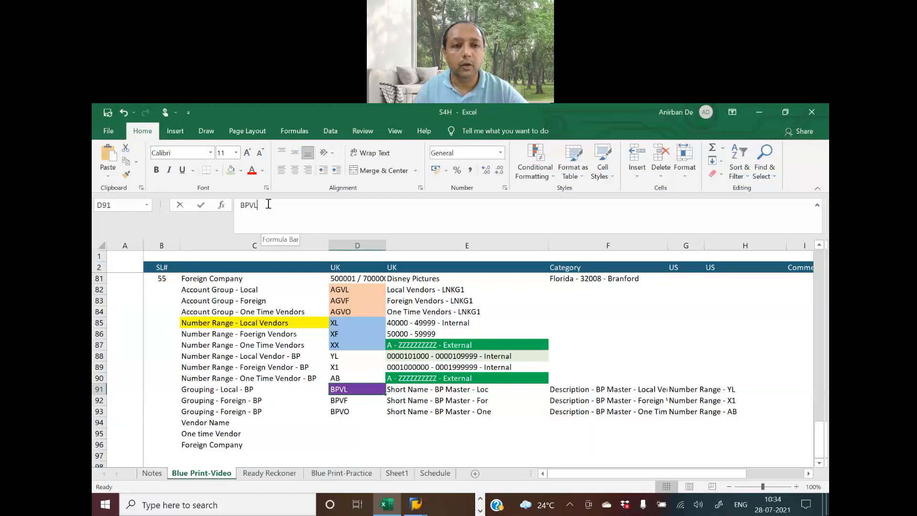
{"action": "double_click", "coordinate": [249, 204]}
{"action": "key", "text": "ctrl+c"}
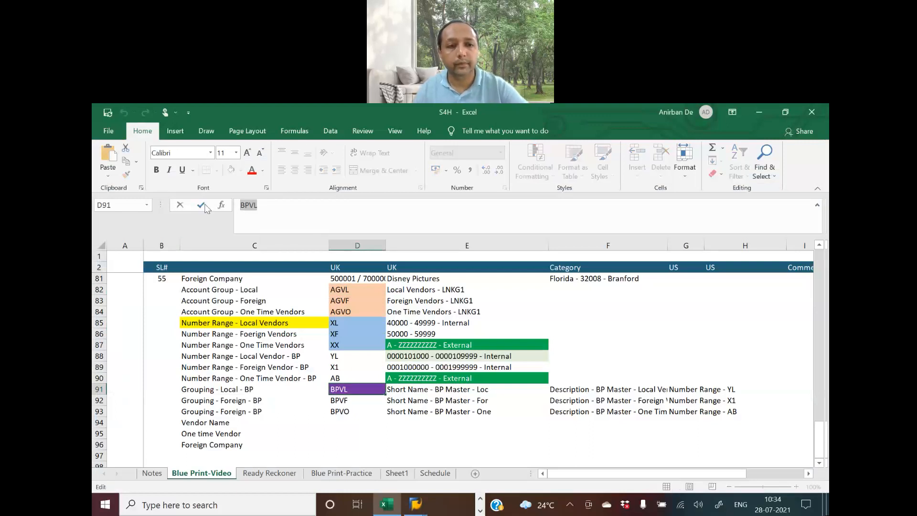
{"action": "key", "text": "alt+Tab"}
Enter the first assignment: grouping BPVL to account group AGVL
{"action": "key", "text": "ctrl+v"}
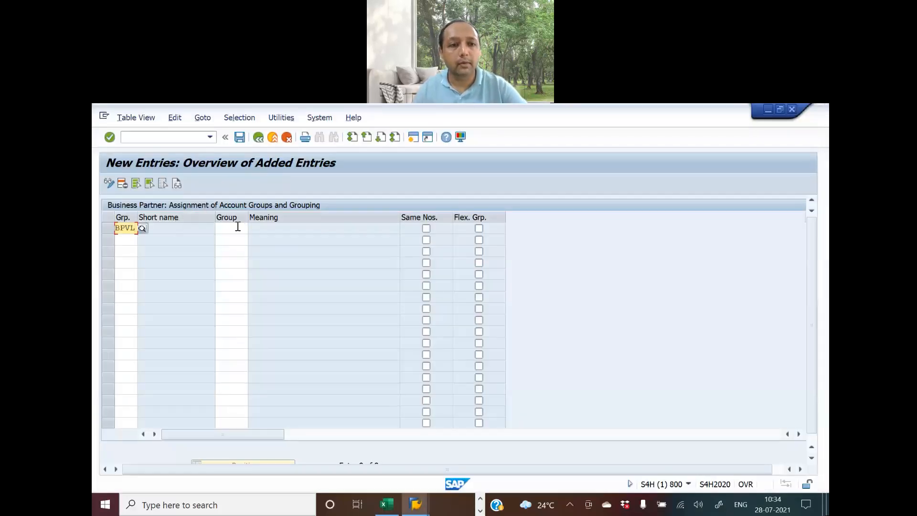
{"action": "left_click", "coordinate": [238, 226]}
{"action": "key", "text": "alt+Tab"}
{"action": "left_click", "coordinate": [340, 289]}
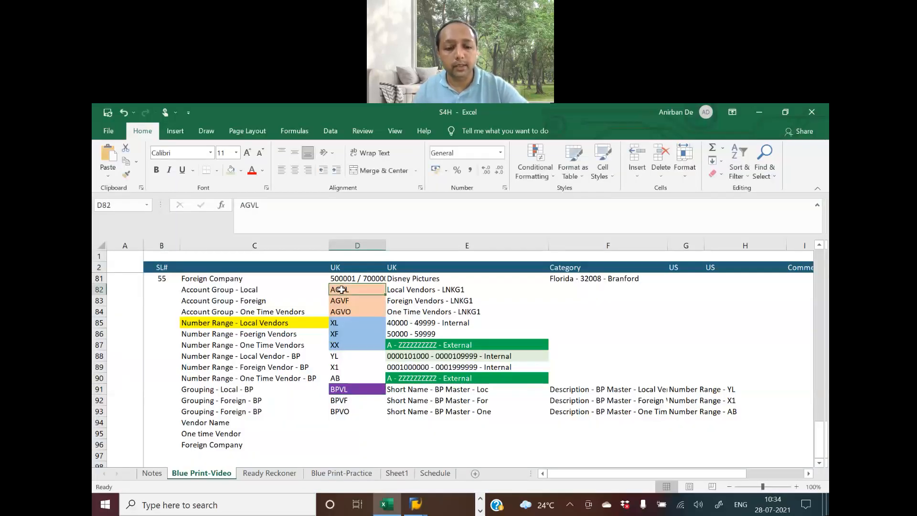
{"action": "key", "text": "ctrl+c"}
{"action": "key", "text": "alt+Tab"}
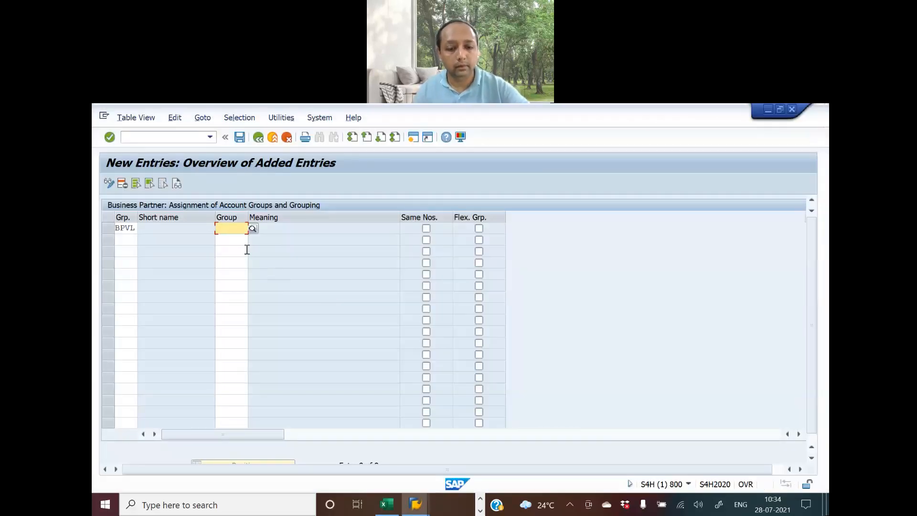
{"action": "key", "text": "ctrl+v"}
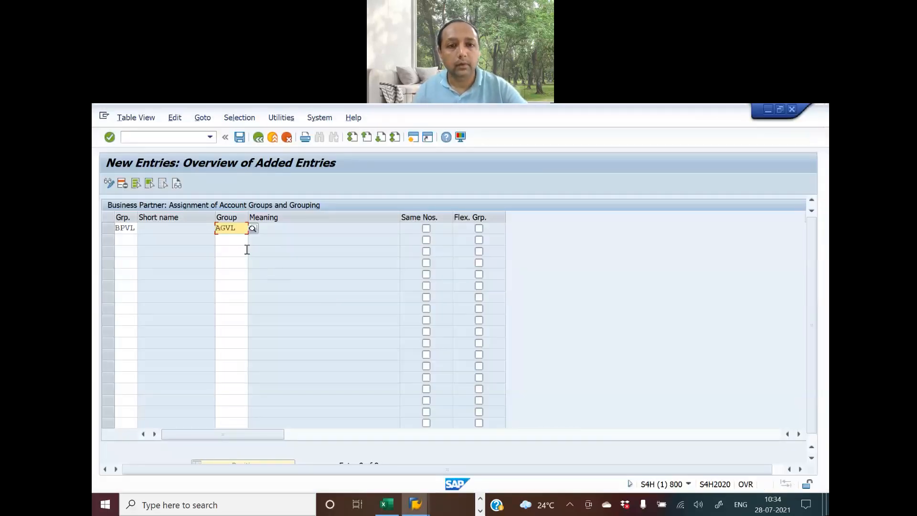
Copy in the second assignment: grouping BPVF to account group AGVF
{"action": "left_click", "coordinate": [121, 240]}
{"action": "key", "text": "alt+Tab"}
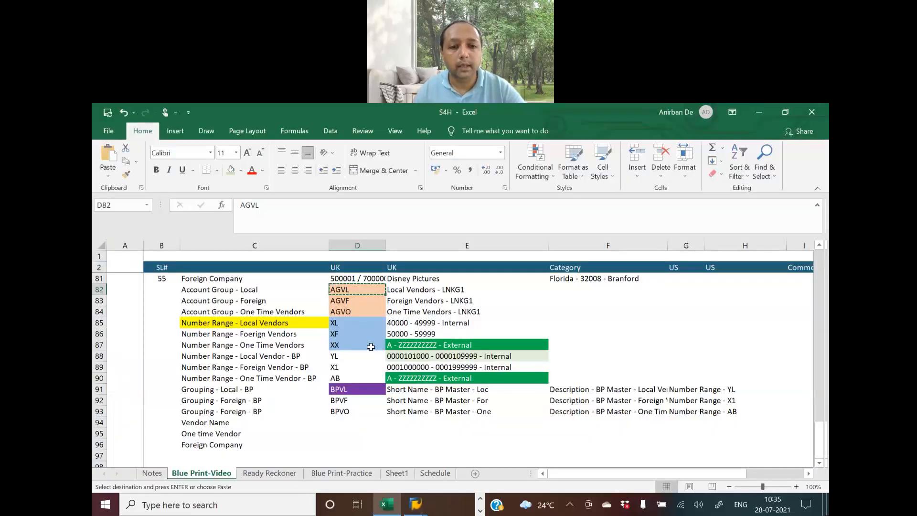
{"action": "left_click", "coordinate": [347, 401]}
{"action": "key", "text": "ctrl+c"}
{"action": "key", "text": "alt+Tab"}
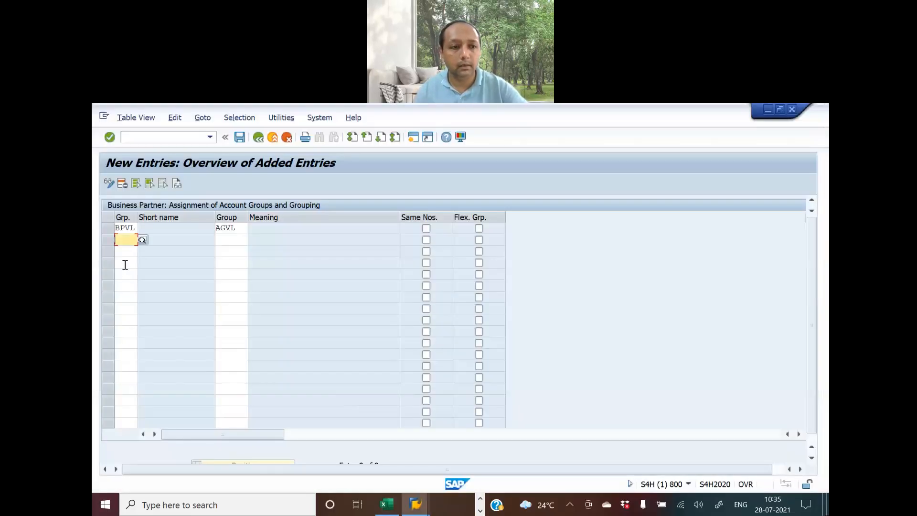
{"action": "key", "text": "ctrl+v"}
{"action": "left_click", "coordinate": [229, 239]}
{"action": "key", "text": "alt+Tab"}
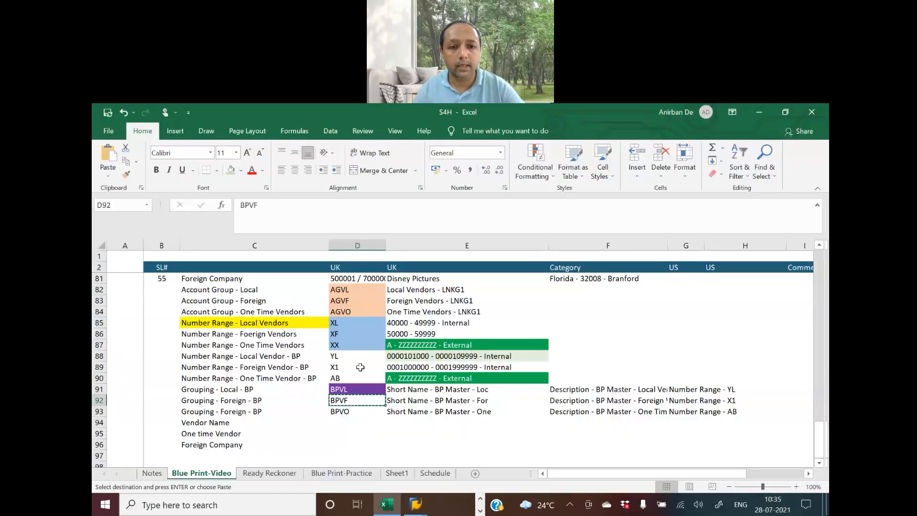
{"action": "left_click", "coordinate": [345, 307]}
{"action": "key", "text": "ctrl+c"}
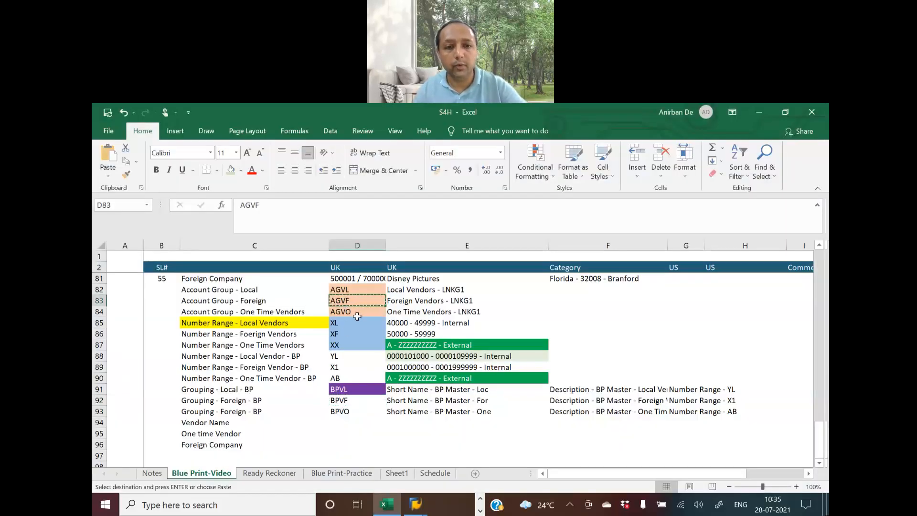
{"action": "key", "text": "alt+Tab"}
{"action": "key", "text": "ctrl+v"}
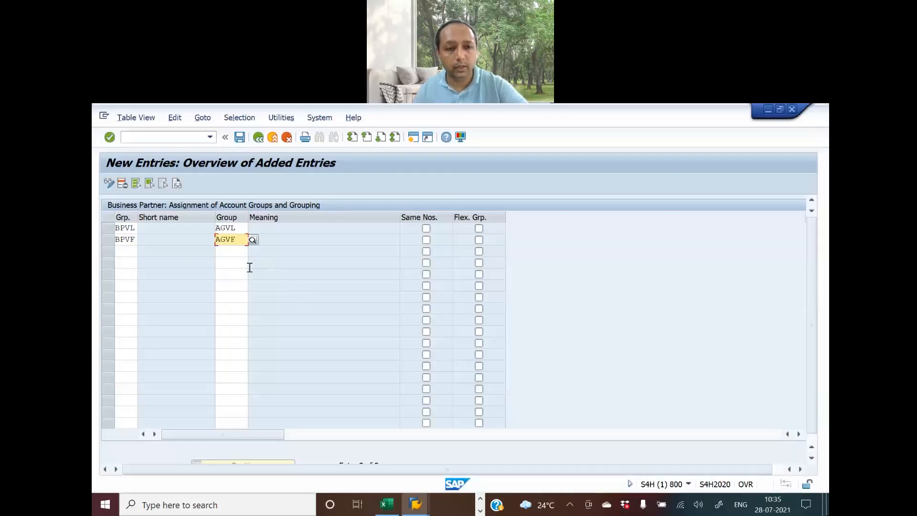
Copy in the third assignment: grouping BPVO to account group AGVO
{"action": "left_click", "coordinate": [126, 252]}
{"action": "key", "text": "alt+Tab"}
{"action": "left_click", "coordinate": [352, 412]}
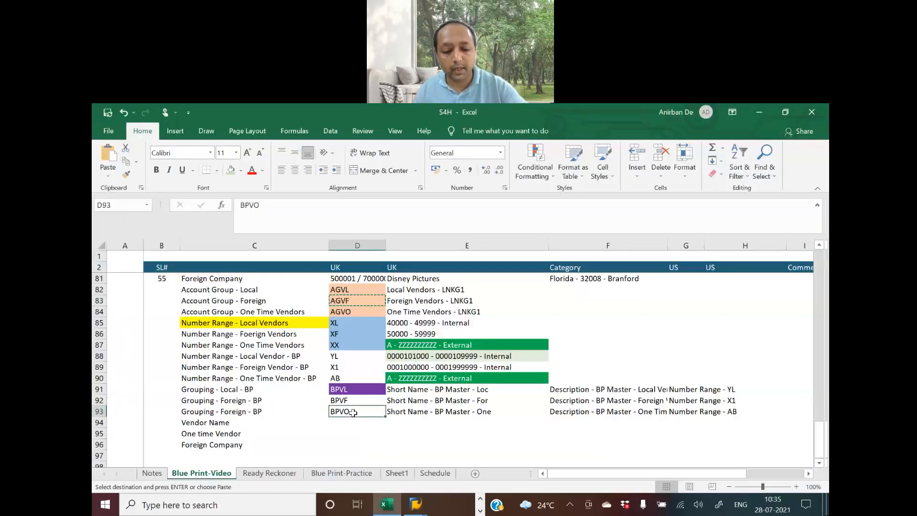
{"action": "key", "text": "ctrl+c"}
{"action": "key", "text": "alt+Tab"}
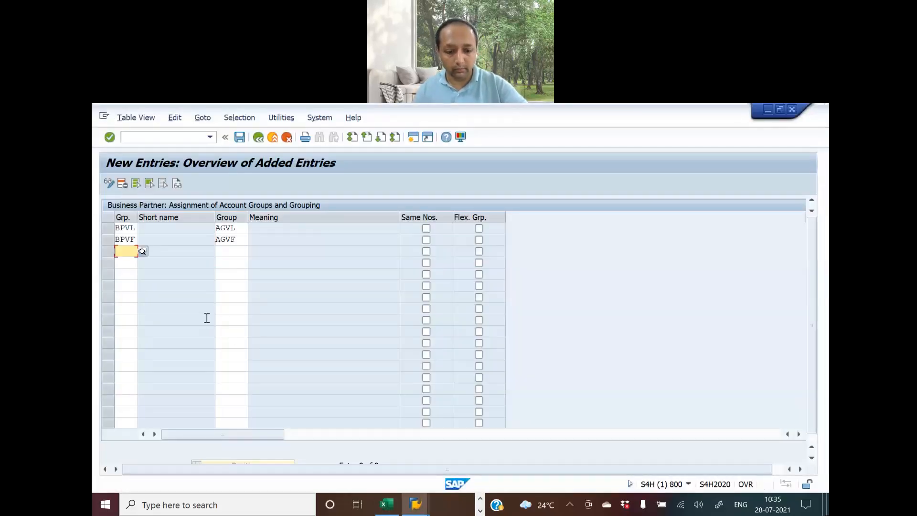
{"action": "key", "text": "ctrl+v"}
{"action": "left_click", "coordinate": [229, 251]}
{"action": "key", "text": "alt+Tab"}
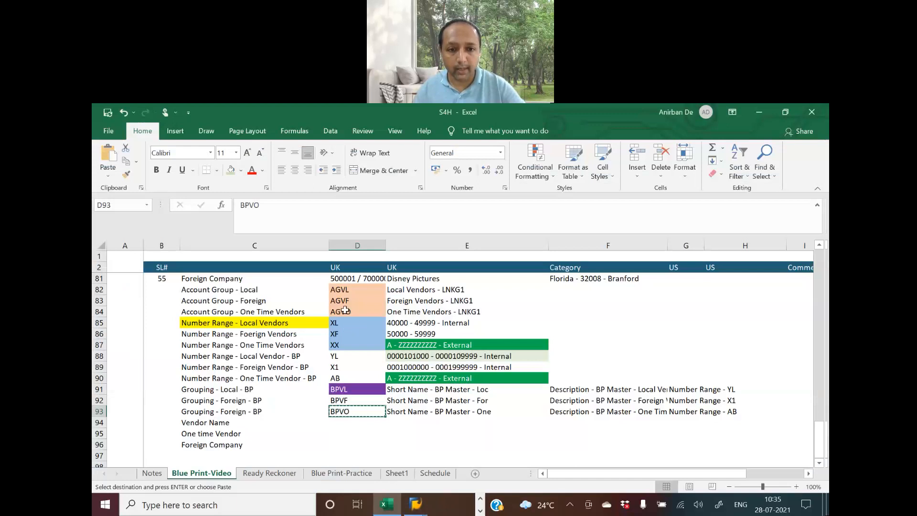
{"action": "left_click", "coordinate": [345, 310]}
{"action": "key", "text": "ctrl+c"}
{"action": "key", "text": "alt+Tab"}
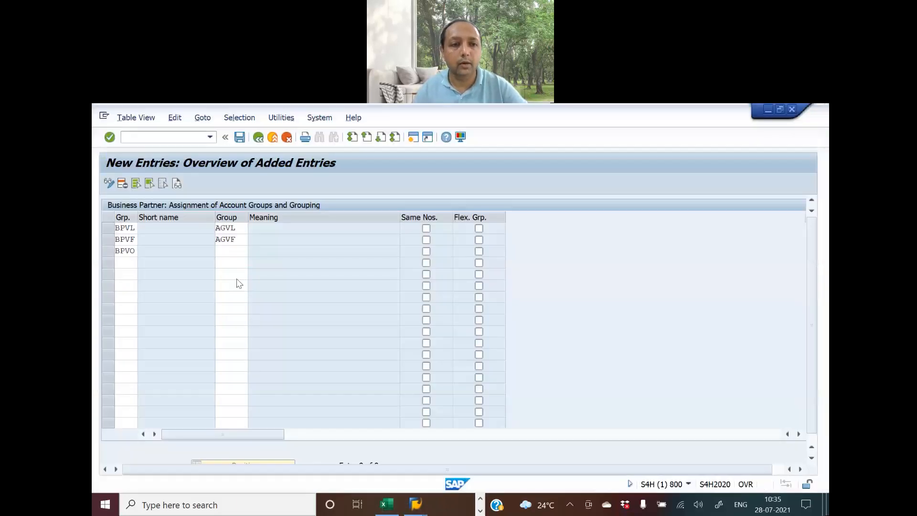
{"action": "key", "text": "ctrl+v"}
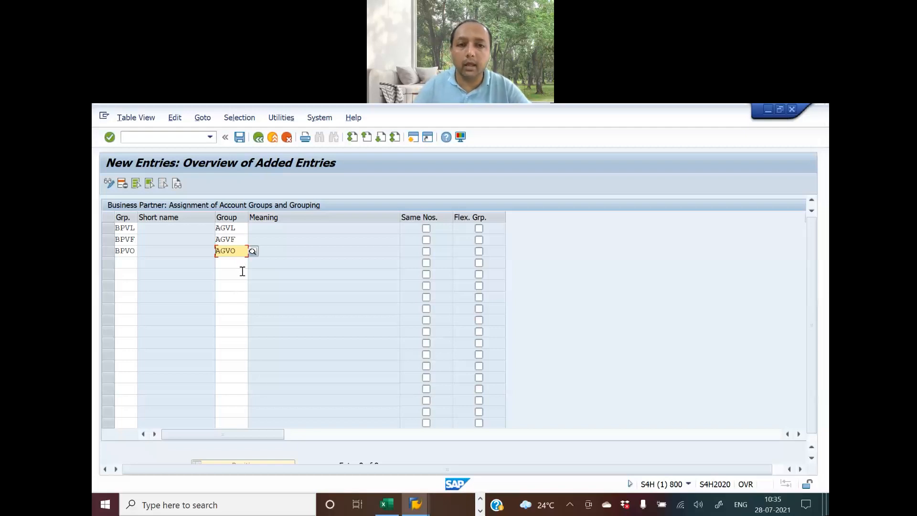
Tick Same Nos. for BPVO and confirm the entries so descriptions fill in
{"action": "left_click", "coordinate": [426, 252]}
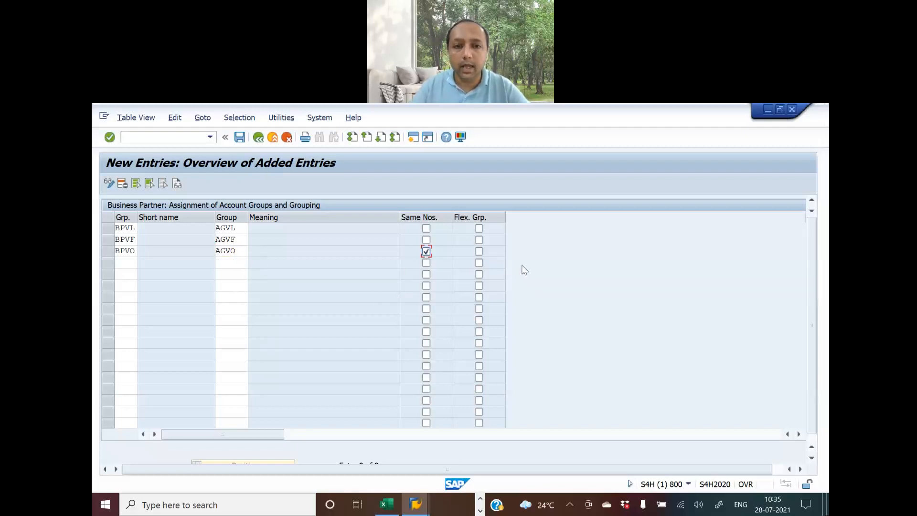
{"action": "key", "text": "Return"}
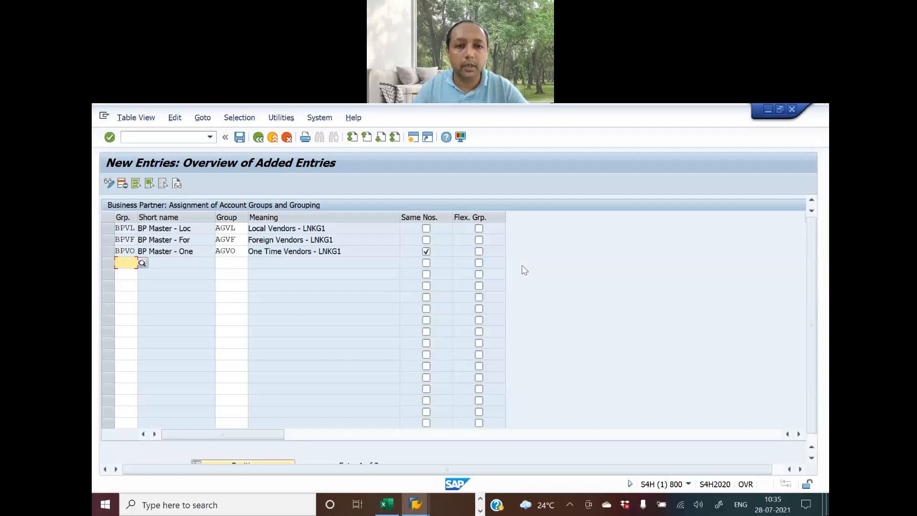
{"action": "scroll", "coordinate": [524, 271], "scroll_direction": "down", "scroll_amount": 1}
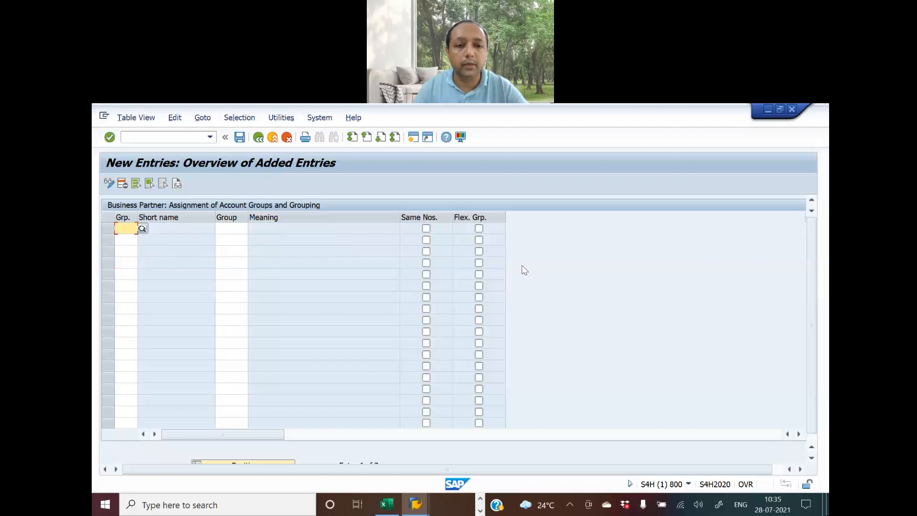
{"action": "scroll", "coordinate": [524, 271], "scroll_direction": "up", "scroll_amount": 1}
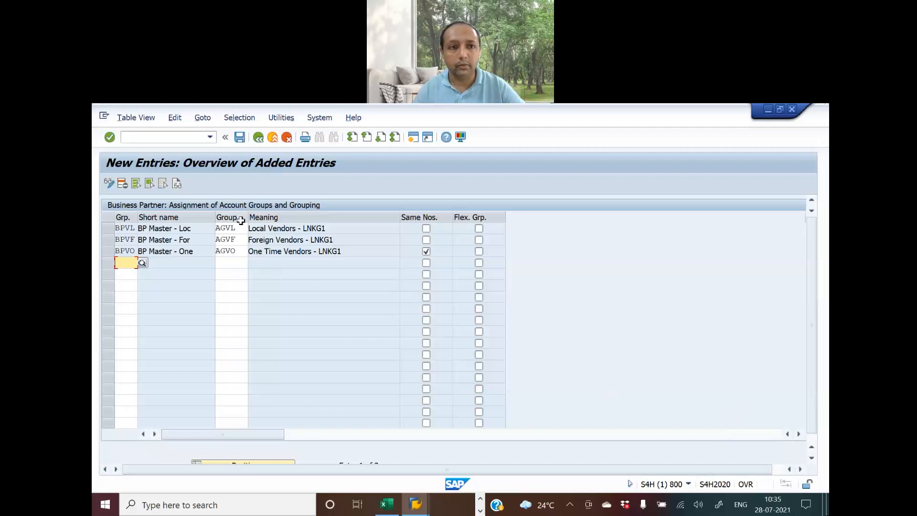
Save the assignments, start a new request and copy the E89 activity name from Ready Reckoner
{"action": "left_click", "coordinate": [239, 137]}
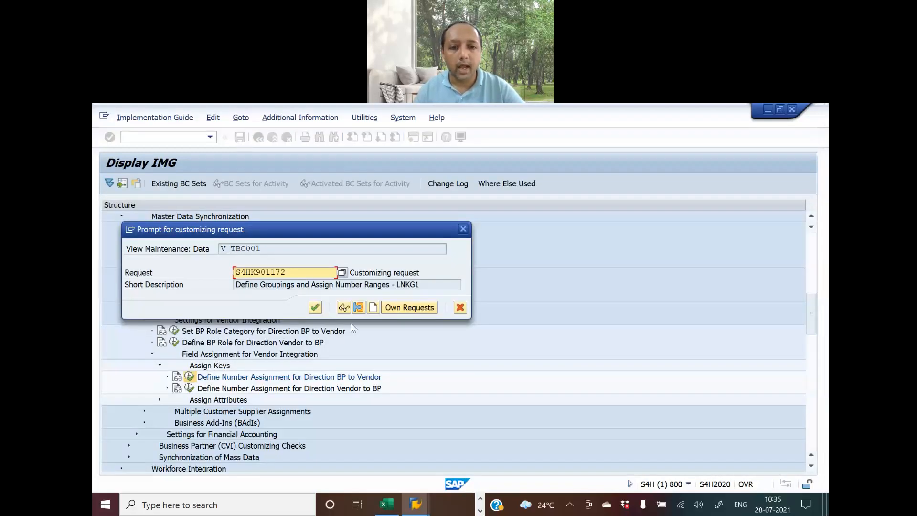
{"action": "left_click", "coordinate": [373, 307]}
{"action": "key", "text": "alt+Tab"}
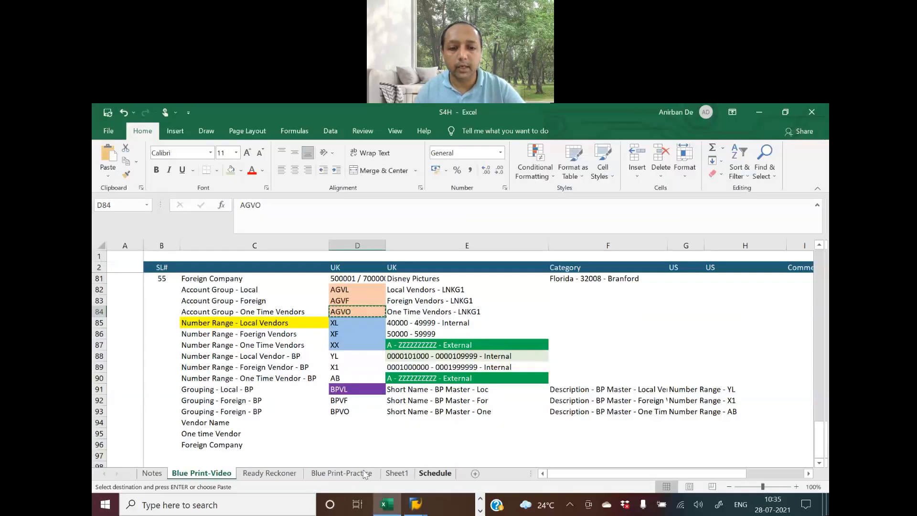
{"action": "left_click", "coordinate": [269, 473]}
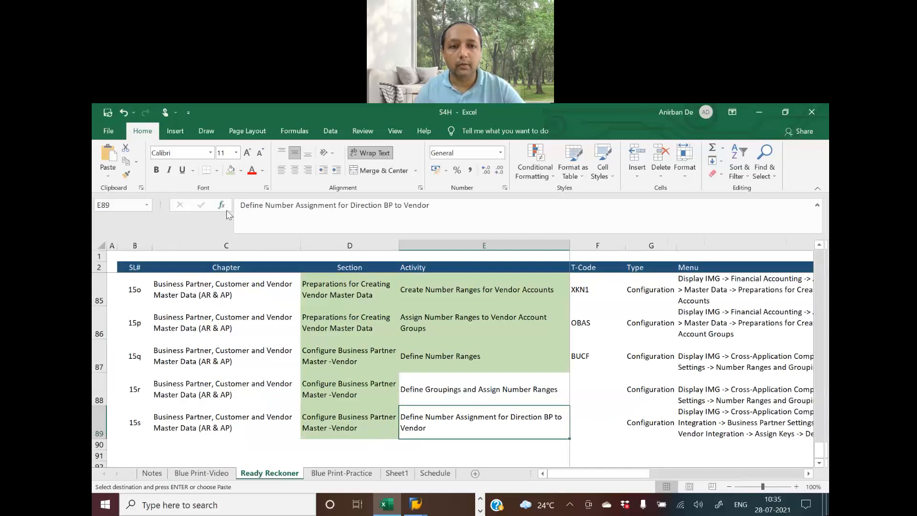
{"action": "left_click_drag", "start_coordinate": [237, 204], "coordinate": [543, 205]}
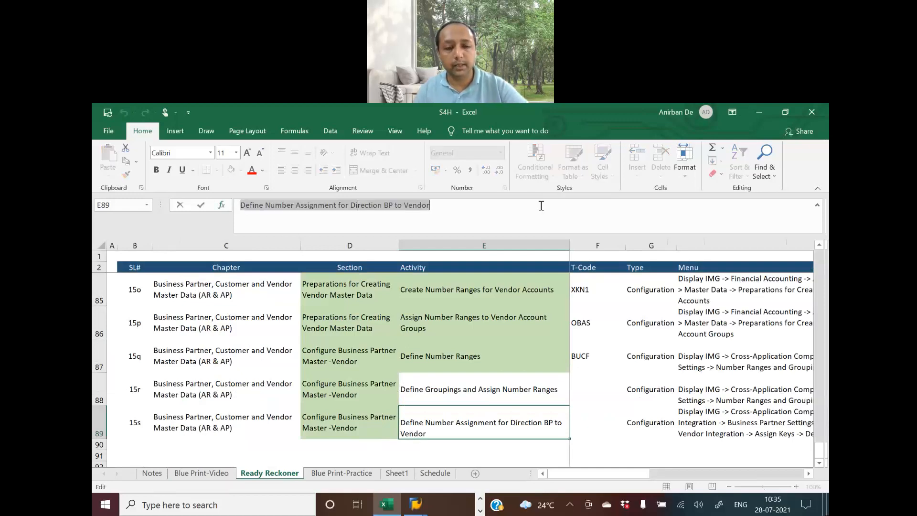
{"action": "key", "text": "ctrl+c"}
{"action": "key", "text": "alt+Tab"}
Describe the request as 'Def Num Assignment for Direction BP to Vendor - LNKG1', then save and confirm
{"action": "key", "text": "ctrl+v"}
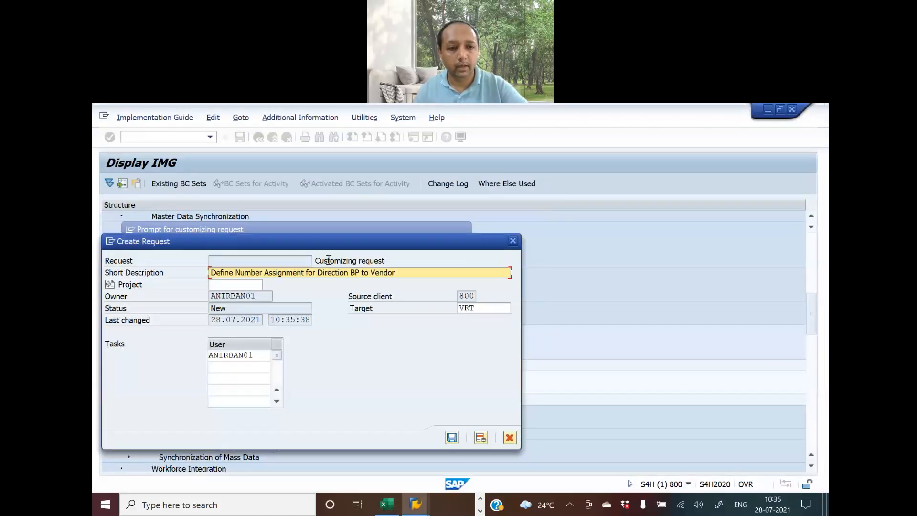
{"action": "left_click", "coordinate": [223, 272]}
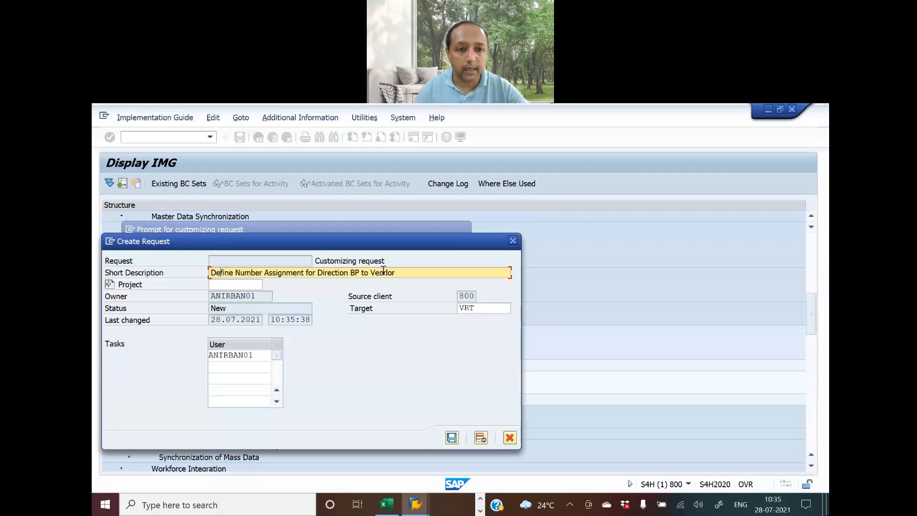
{"action": "key", "text": "Delete"}
{"action": "key", "text": "Delete"}
{"action": "key", "text": "Delete"}
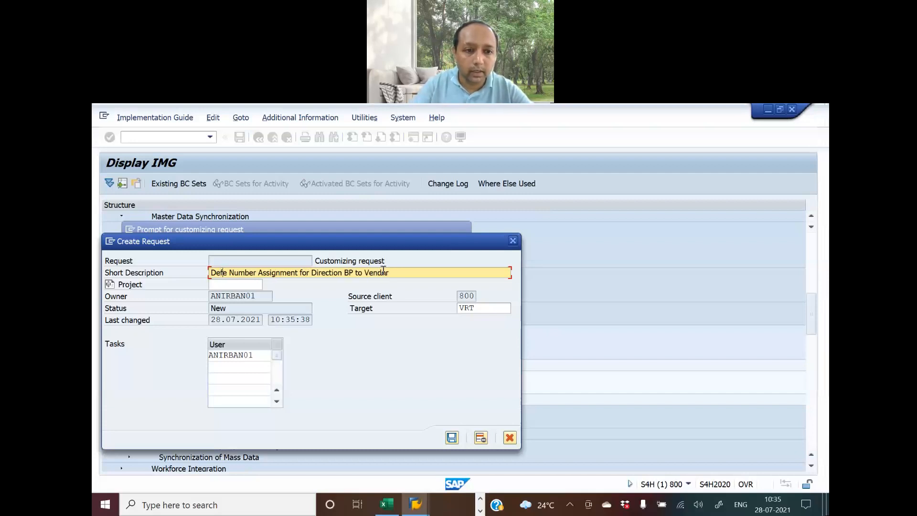
{"action": "key", "text": "Delete"}
{"action": "key", "text": "Delete"}
{"action": "key", "text": "Delete"}
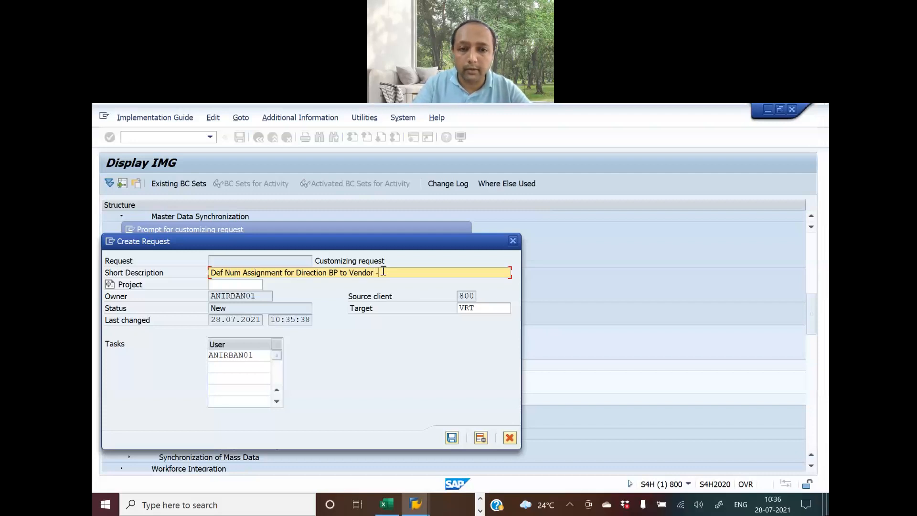
{"action": "type", "text": "INK"}
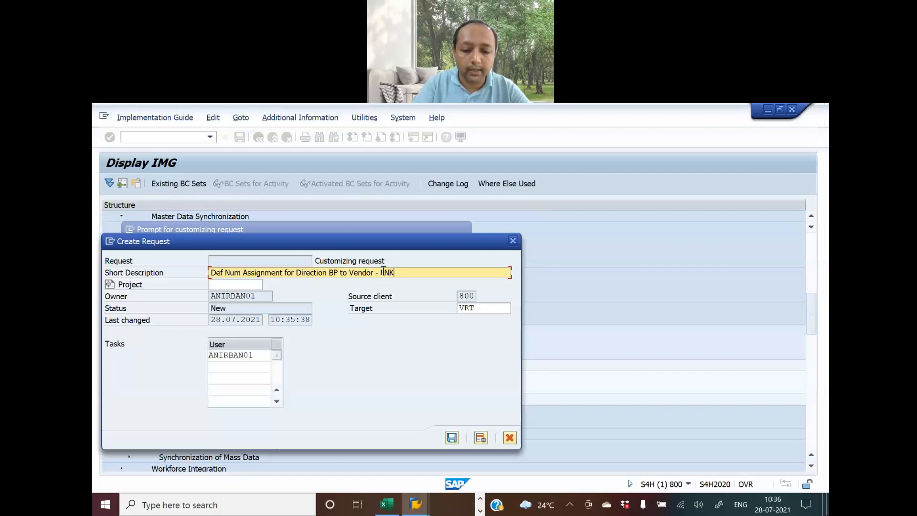
{"action": "left_click", "coordinate": [452, 438]}
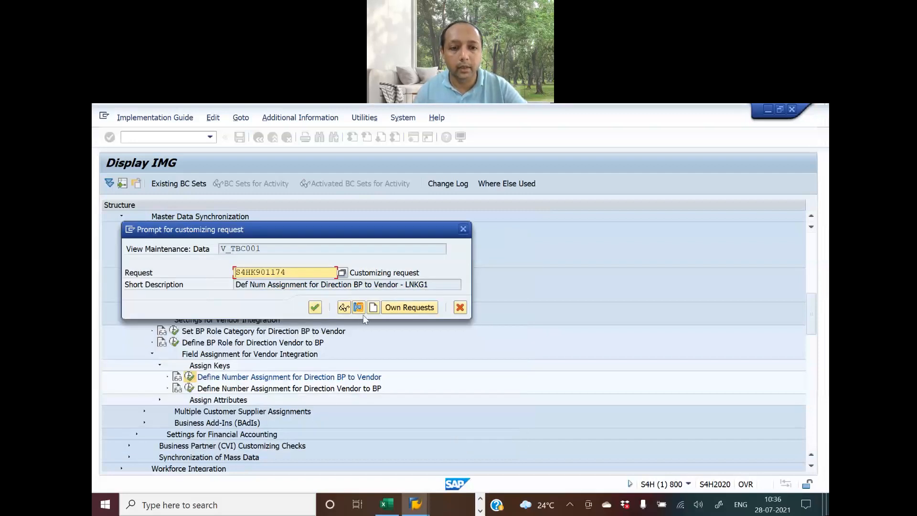
{"action": "left_click", "coordinate": [315, 307]}
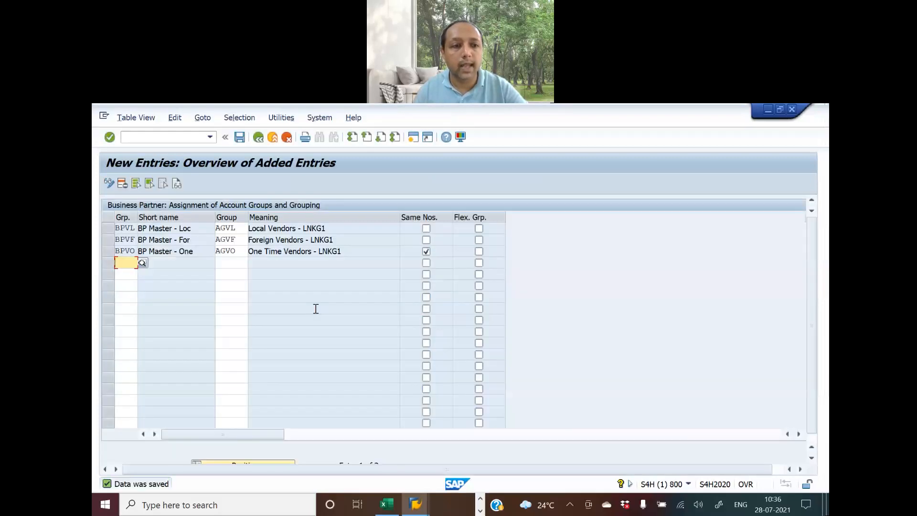
{"action": "key", "text": "alt+Tab"}
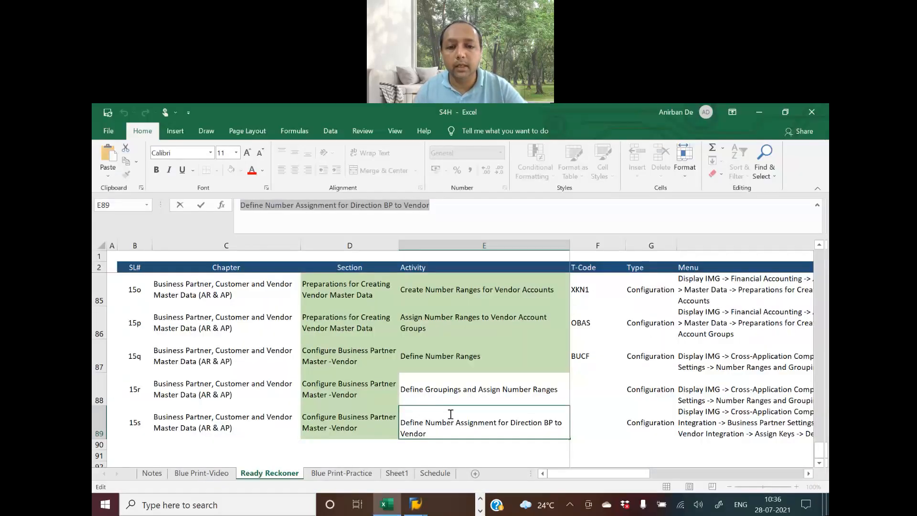
Fill cells E88 and E89 on the Ready Reckoner sheet with green
{"action": "left_click", "coordinate": [442, 393]}
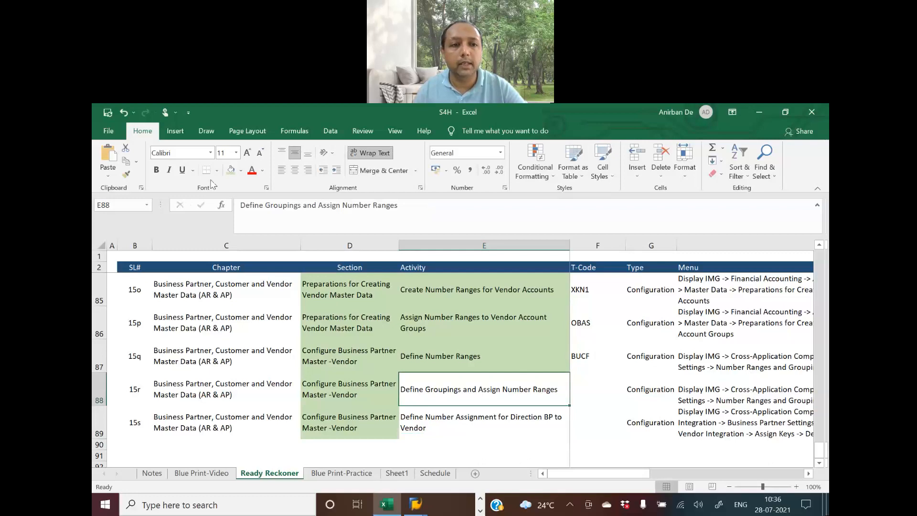
{"action": "left_click", "coordinate": [231, 173]}
{"action": "left_click", "coordinate": [438, 419]}
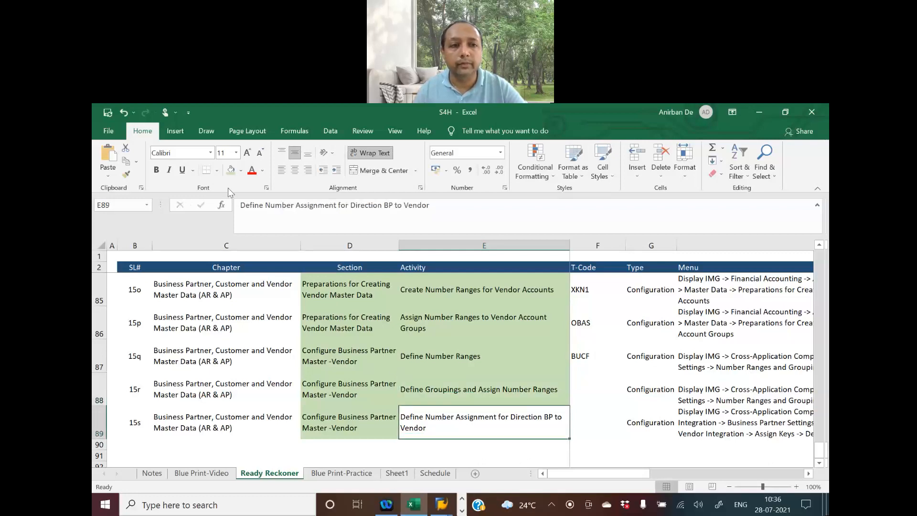
{"action": "left_click", "coordinate": [231, 173]}
{"action": "scroll", "coordinate": [526, 400], "scroll_direction": "up", "scroll_amount": 1}
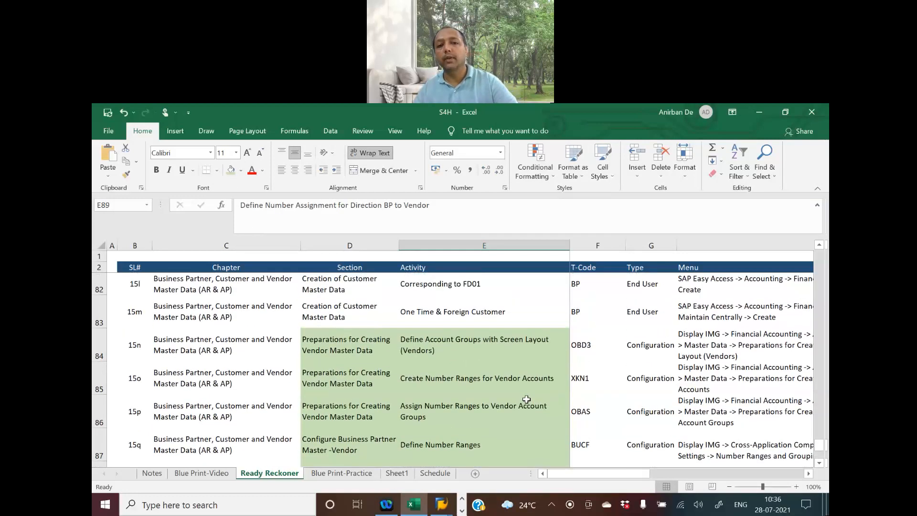